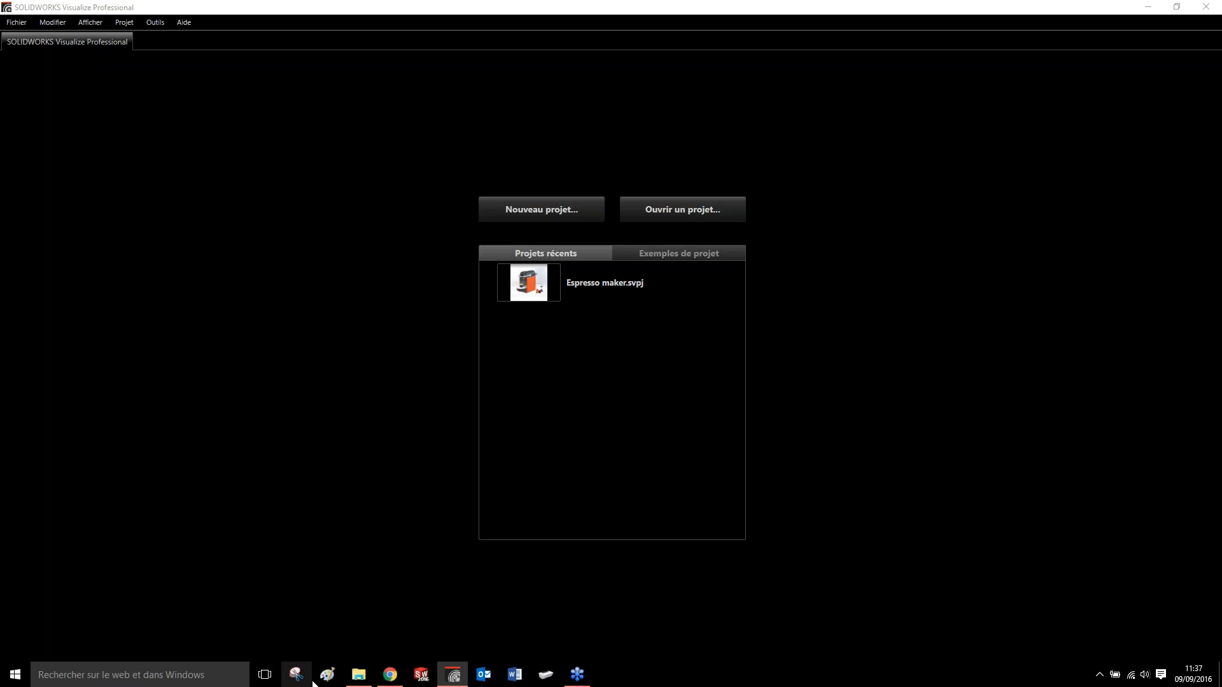
- Switch to File Explorer and open the SW-Visualize_Official-Slideshow folder inside 000 Visualize
{"action": "mouse_move", "coordinate": [439, 686]}
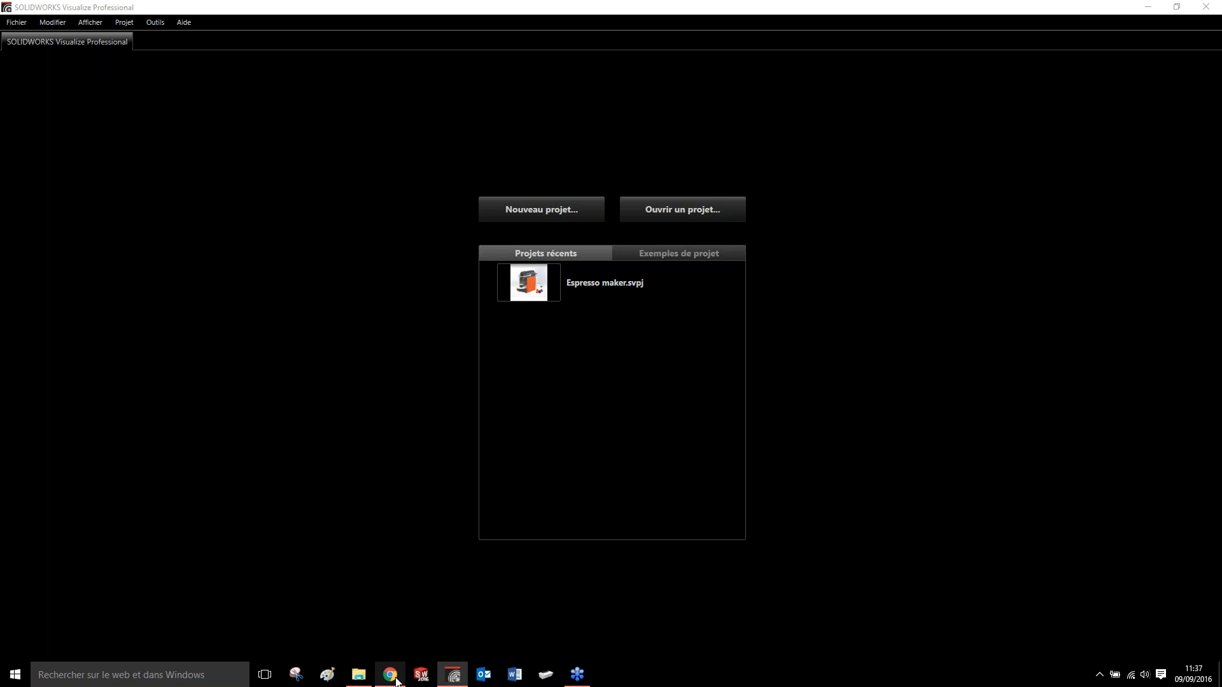
{"action": "left_click", "coordinate": [358, 678]}
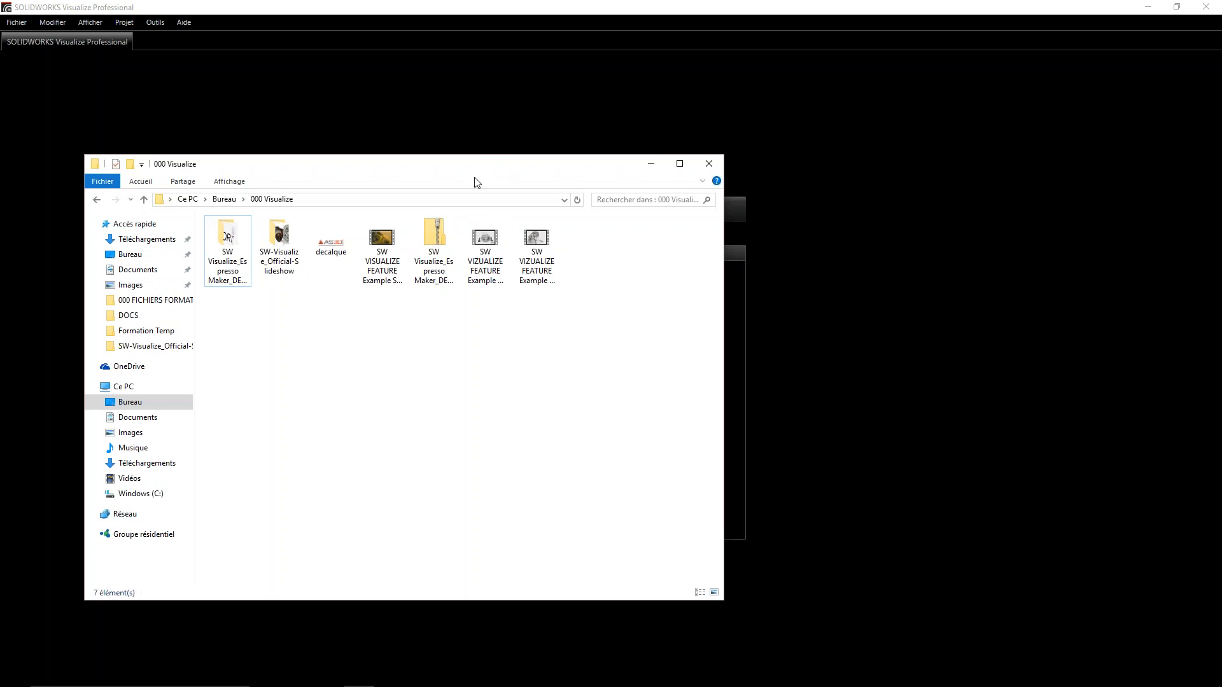
{"action": "left_click_drag", "start_coordinate": [462, 168], "coordinate": [430, 109]}
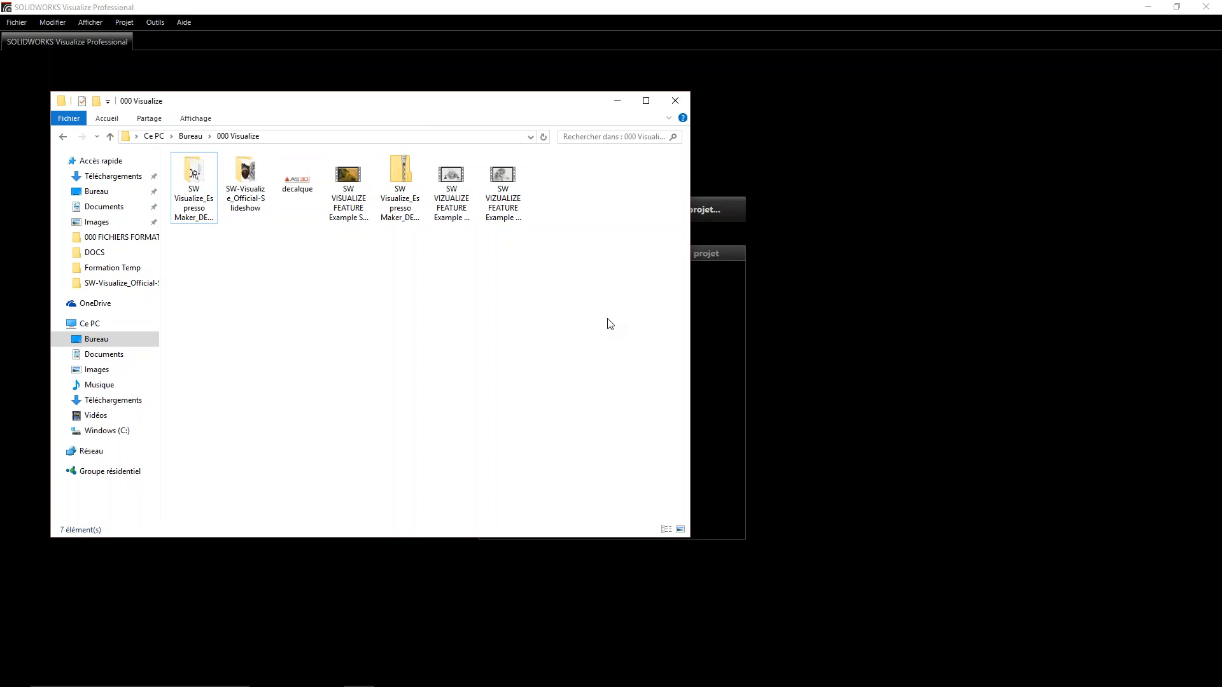
{"action": "left_click_drag", "start_coordinate": [369, 116], "coordinate": [493, 191]}
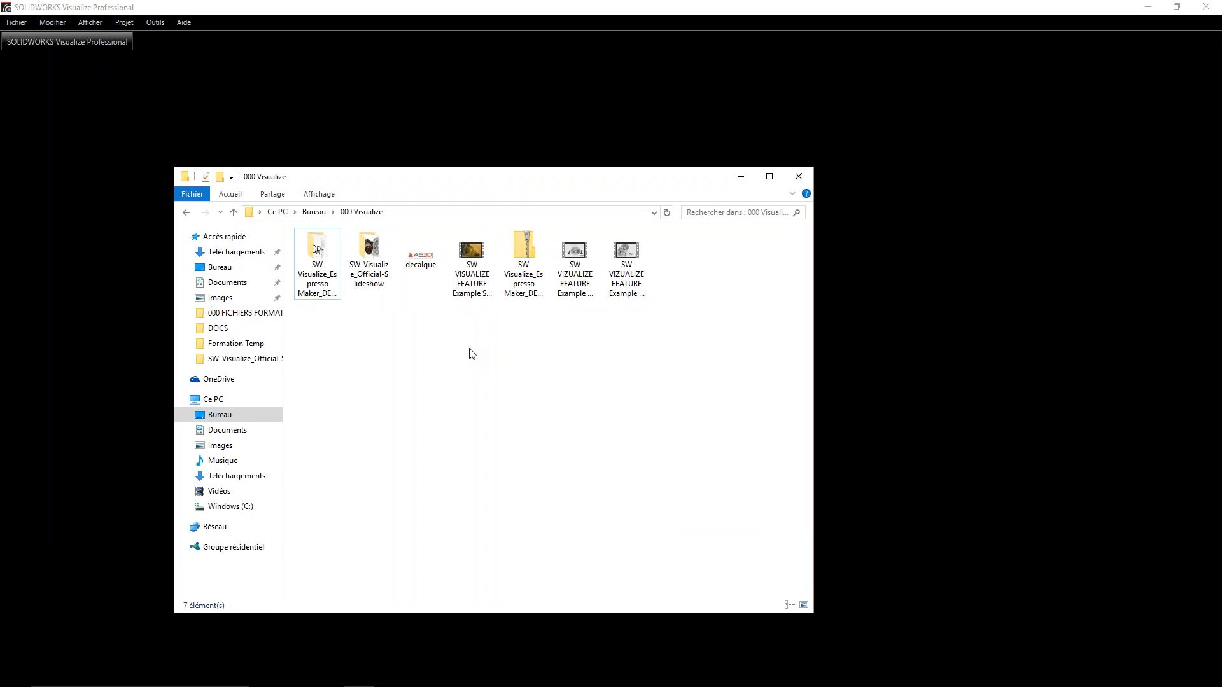
{"action": "left_click", "coordinate": [369, 279]}
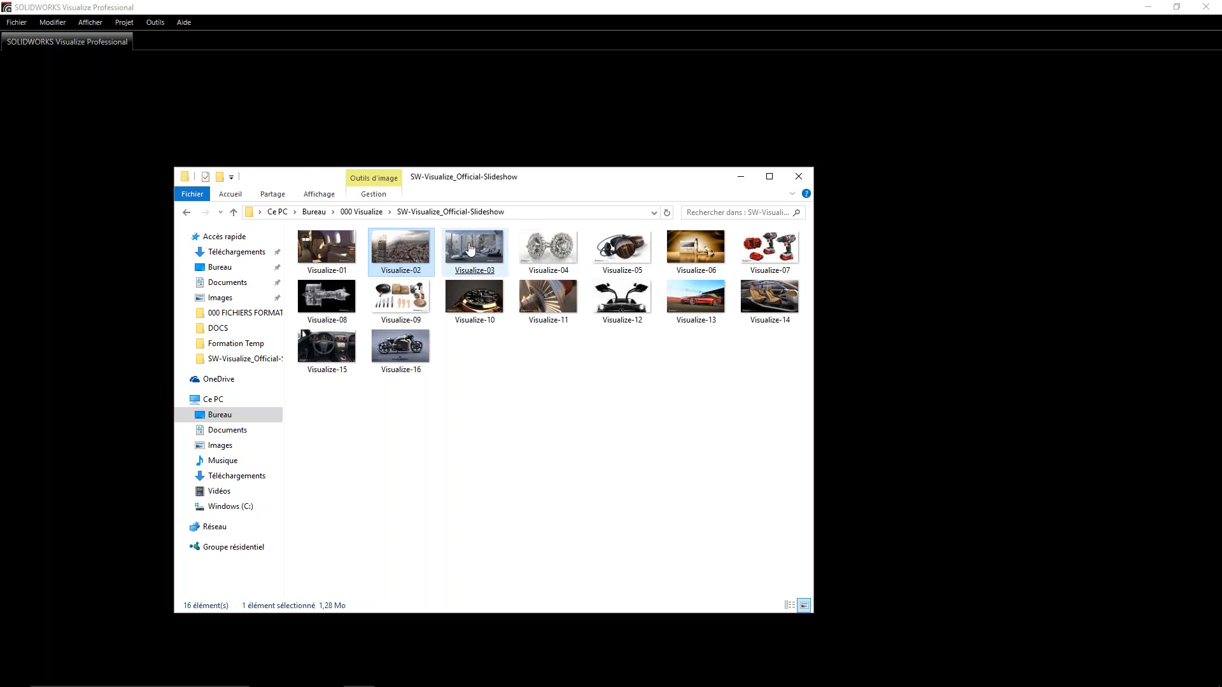
- View the sample renders from Visualize-01 through Visualize-16 in the photo viewer, close it and return to the 000 Visualize folder
{"action": "left_click", "coordinate": [327, 250]}
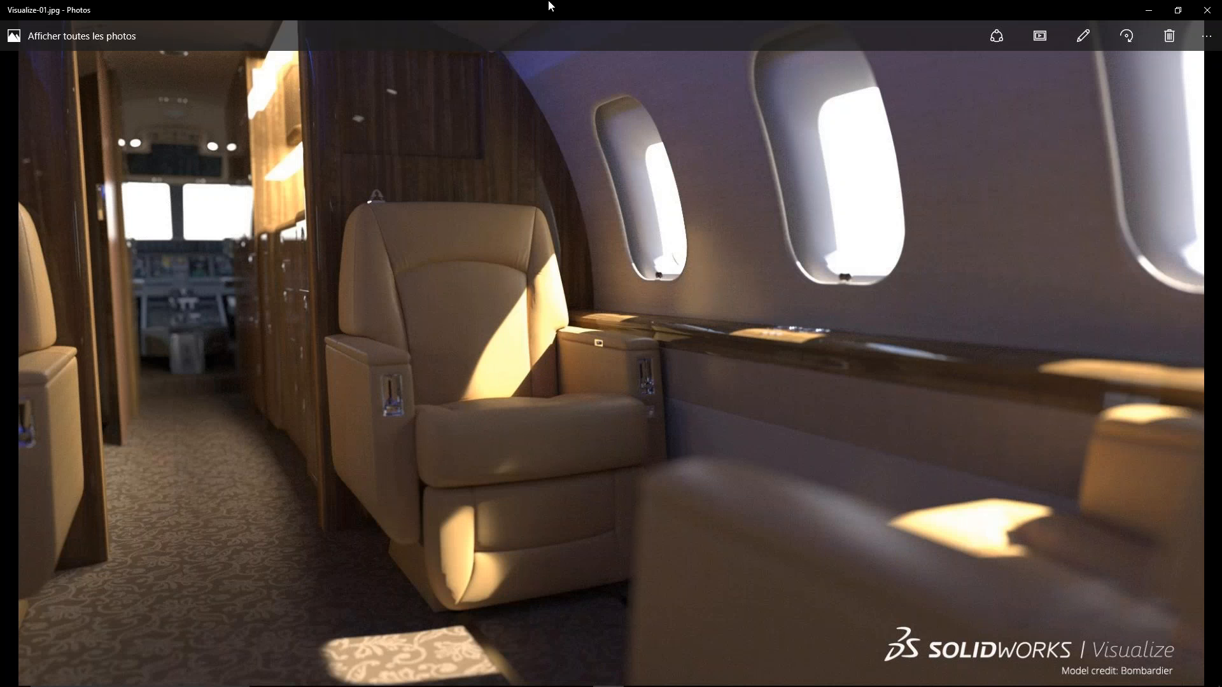
{"action": "key", "text": "Right"}
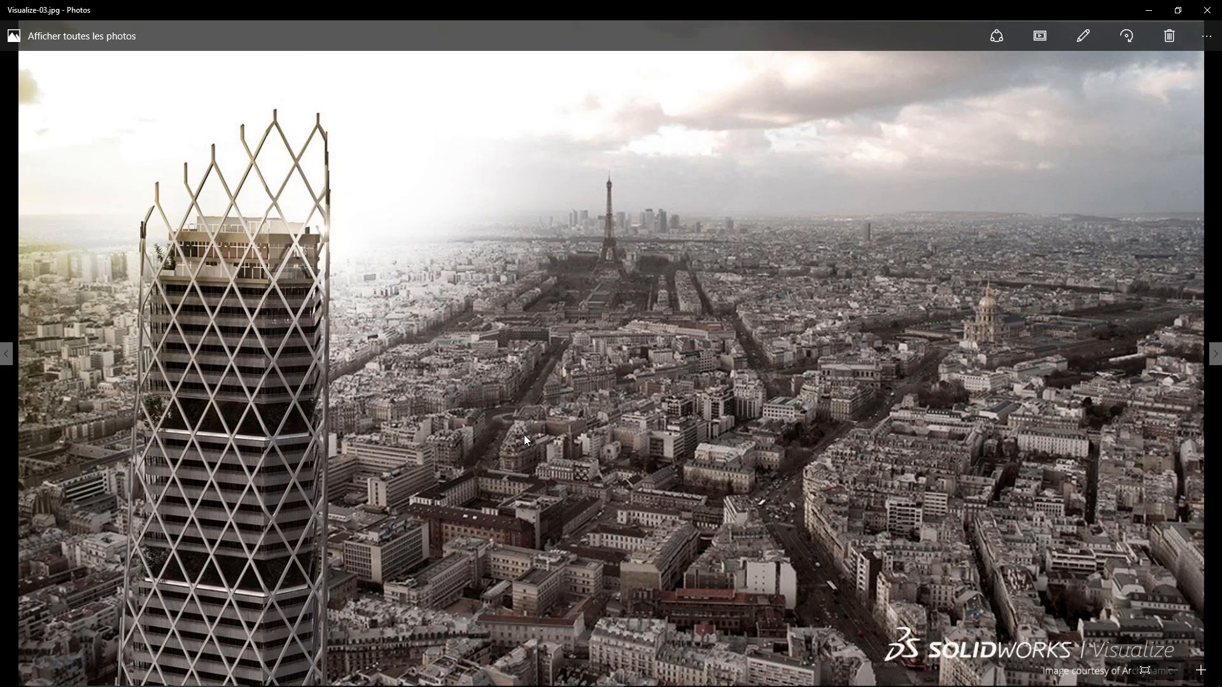
{"action": "key", "text": "Right"}
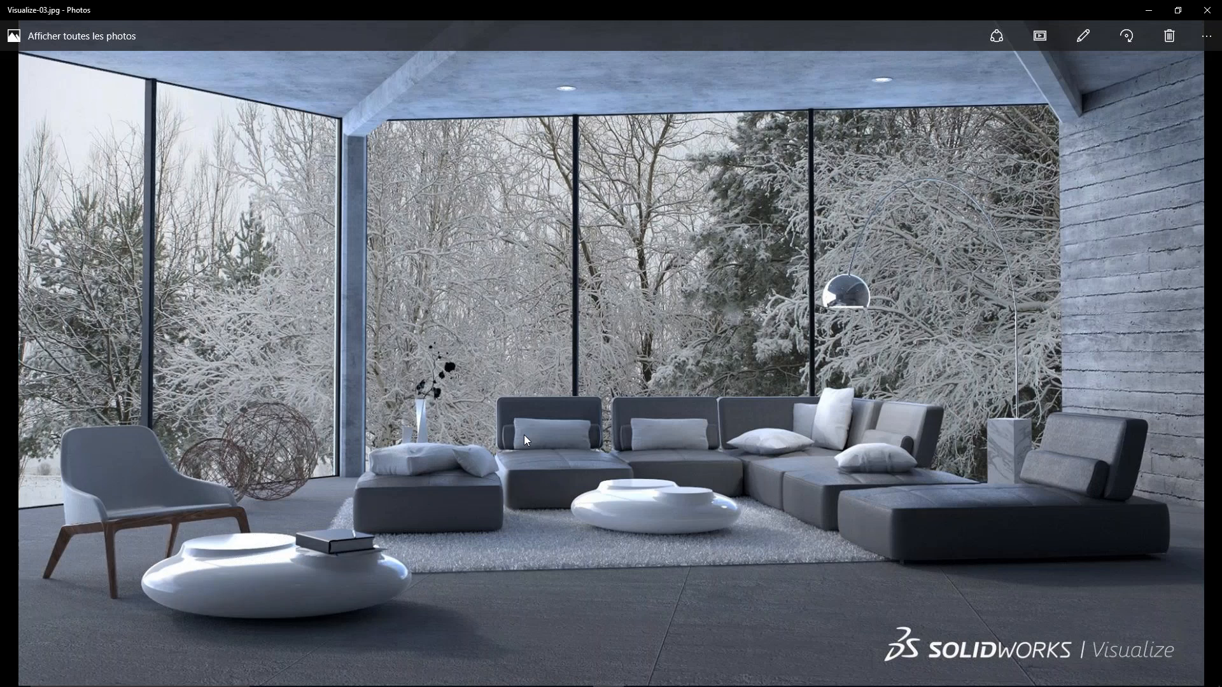
{"action": "key", "text": "Right"}
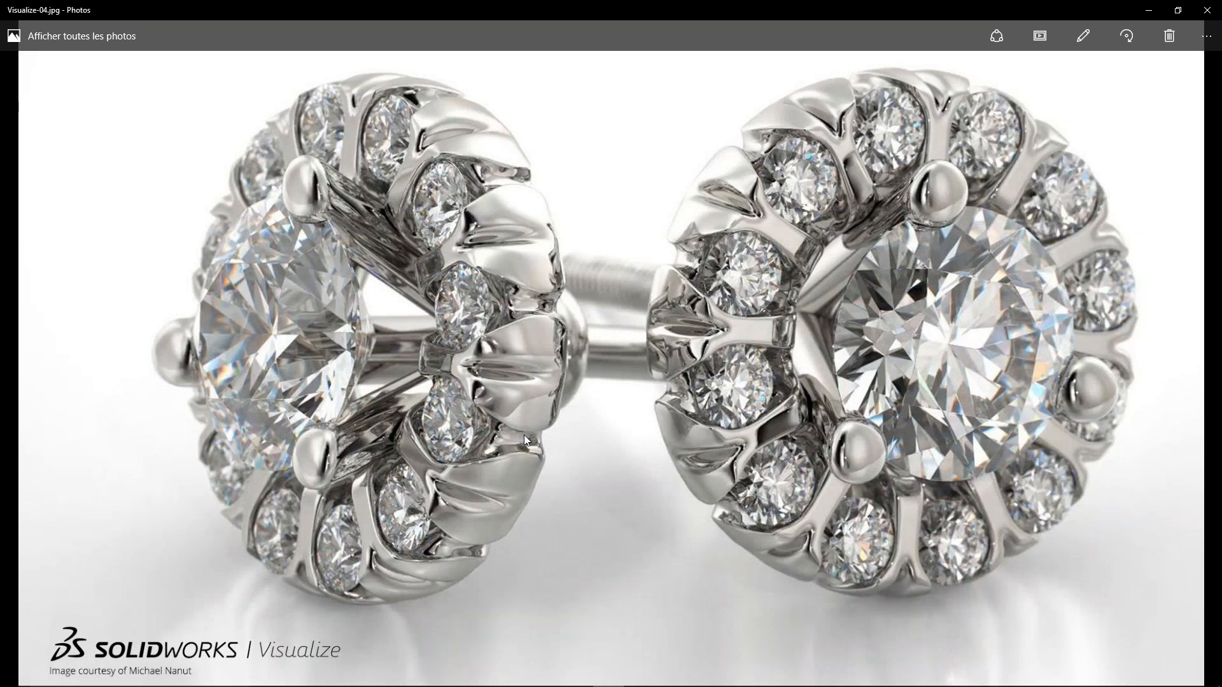
{"action": "key", "text": "Right"}
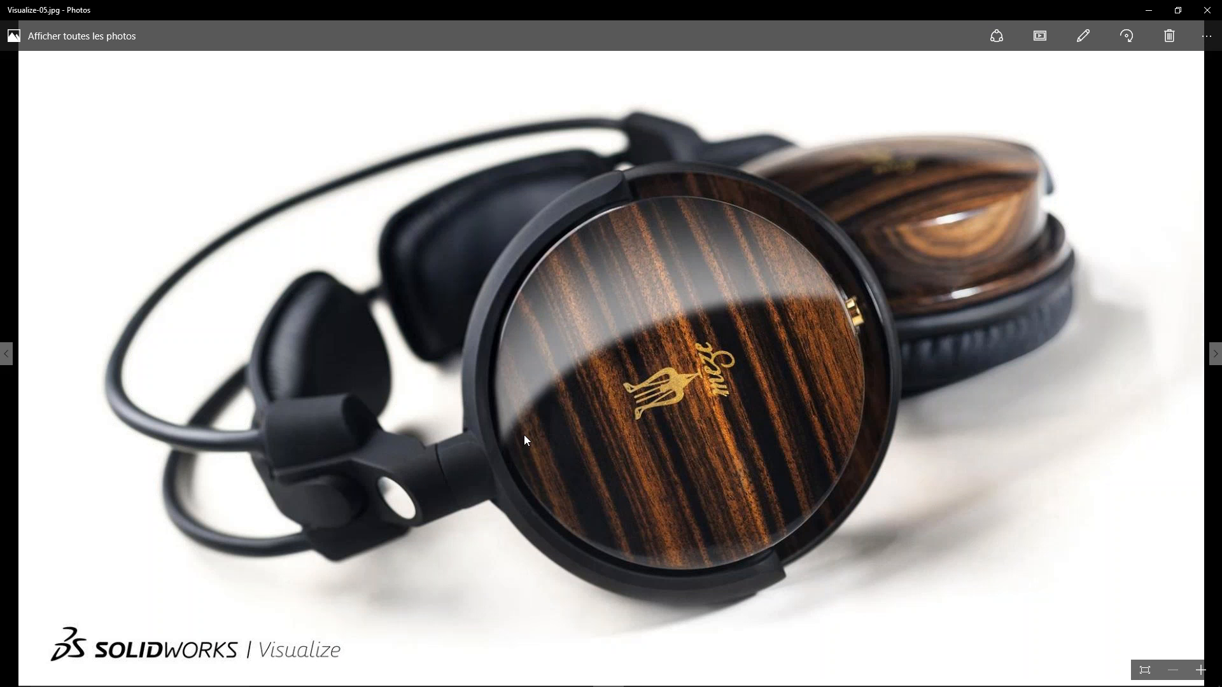
{"action": "key", "text": "Right"}
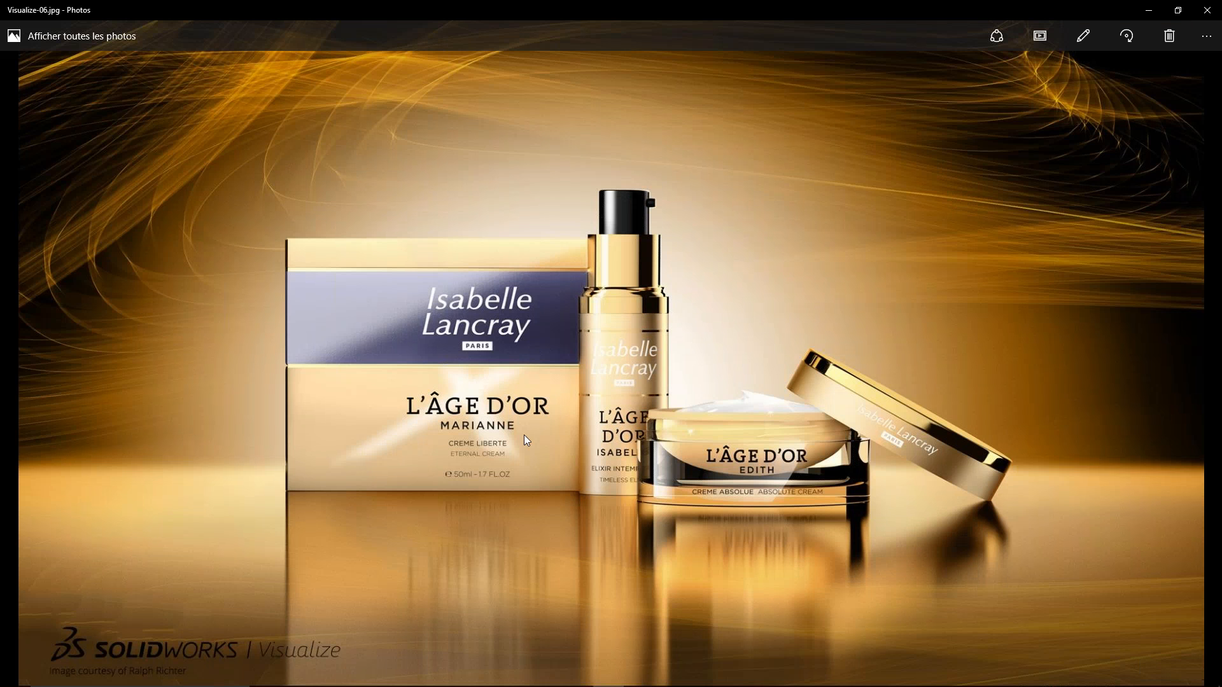
{"action": "key", "text": "Right"}
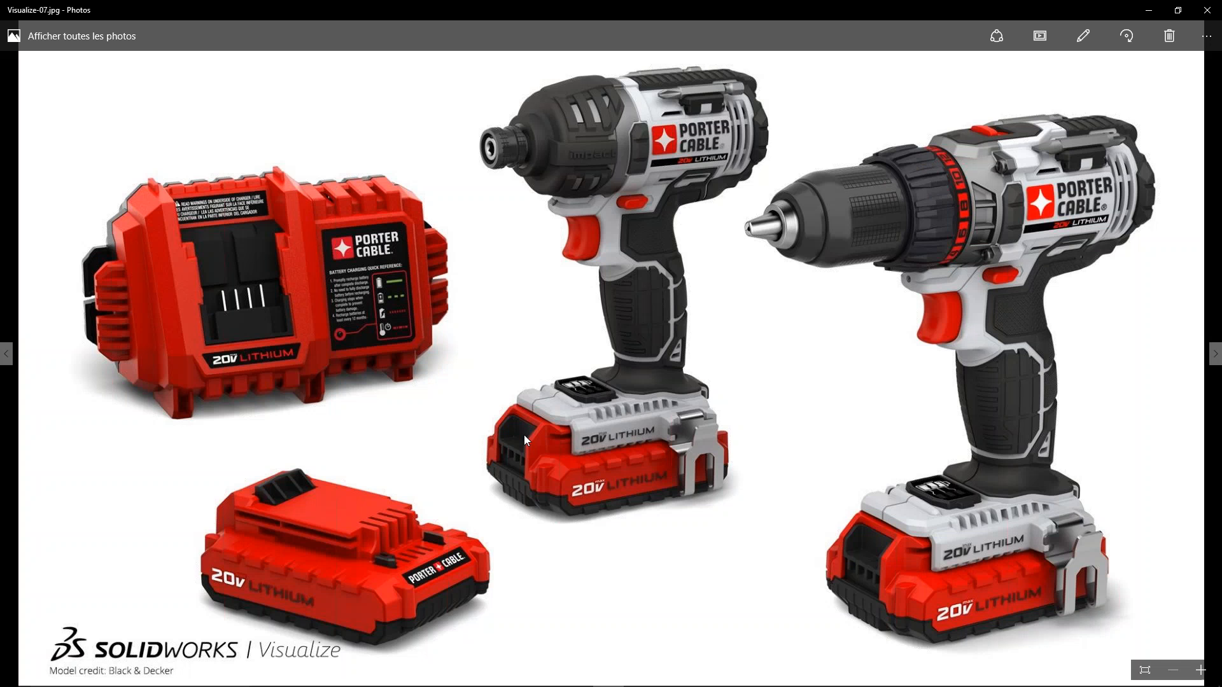
{"action": "key", "text": "Right"}
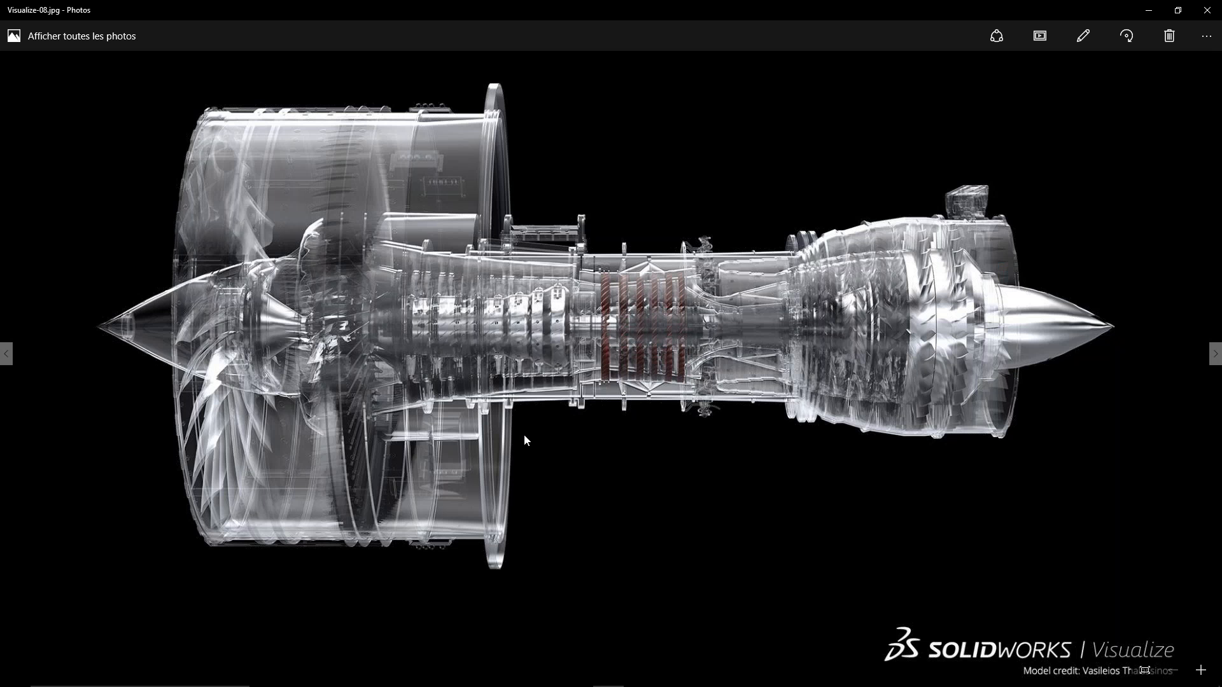
{"action": "key", "text": "Right"}
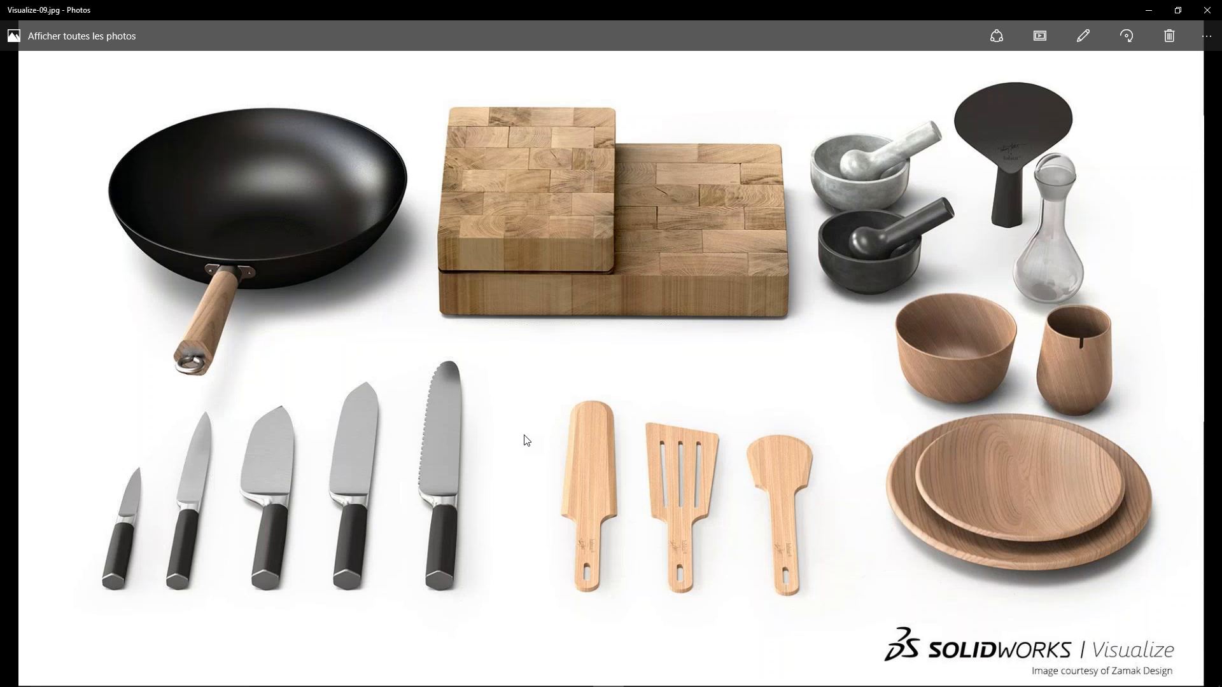
{"action": "key", "text": "Right"}
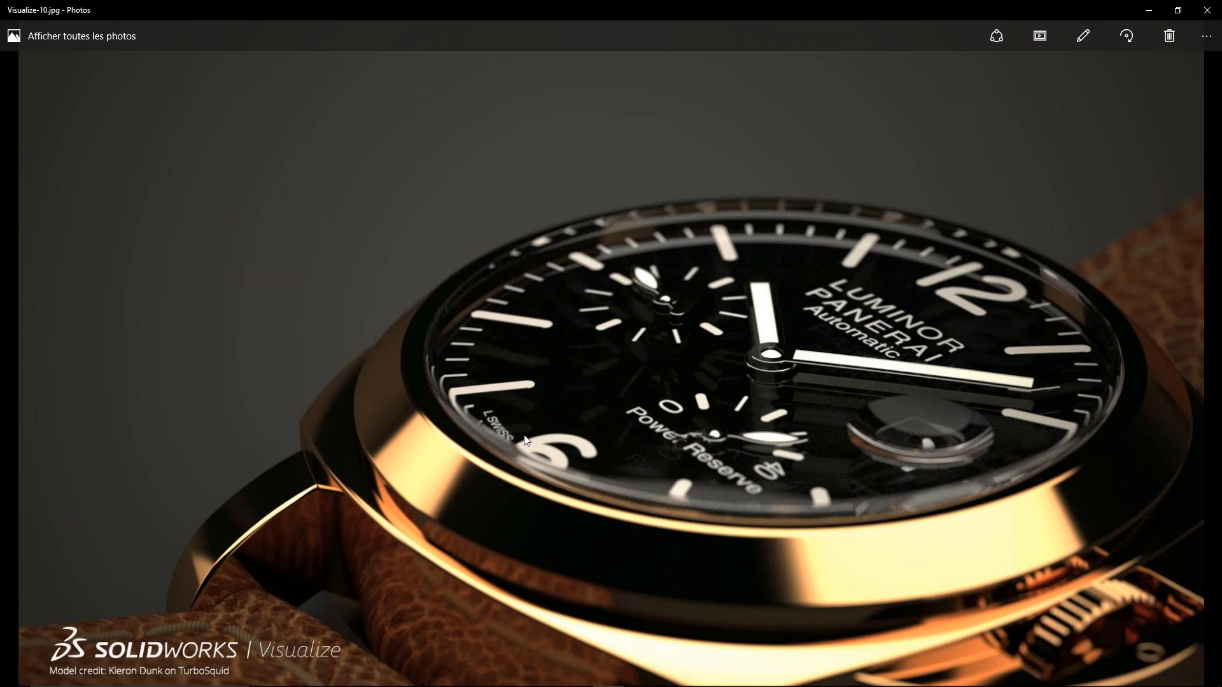
{"action": "key", "text": "Right"}
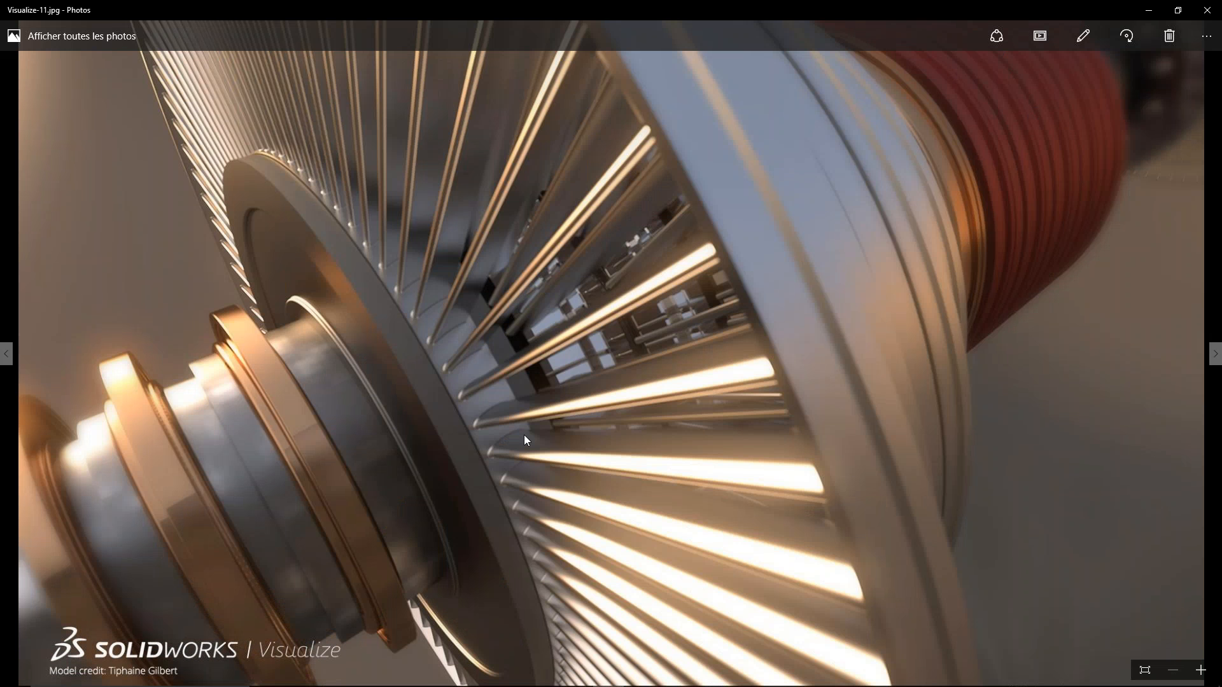
{"action": "key", "text": "Right"}
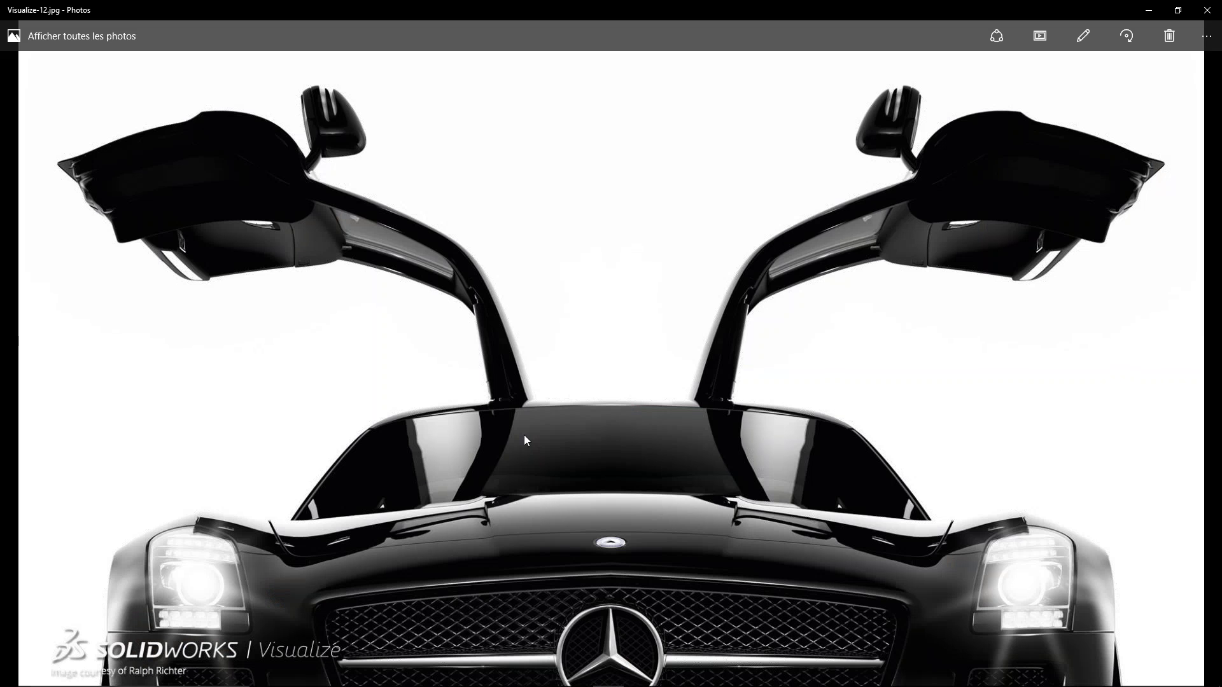
{"action": "key", "text": "Right"}
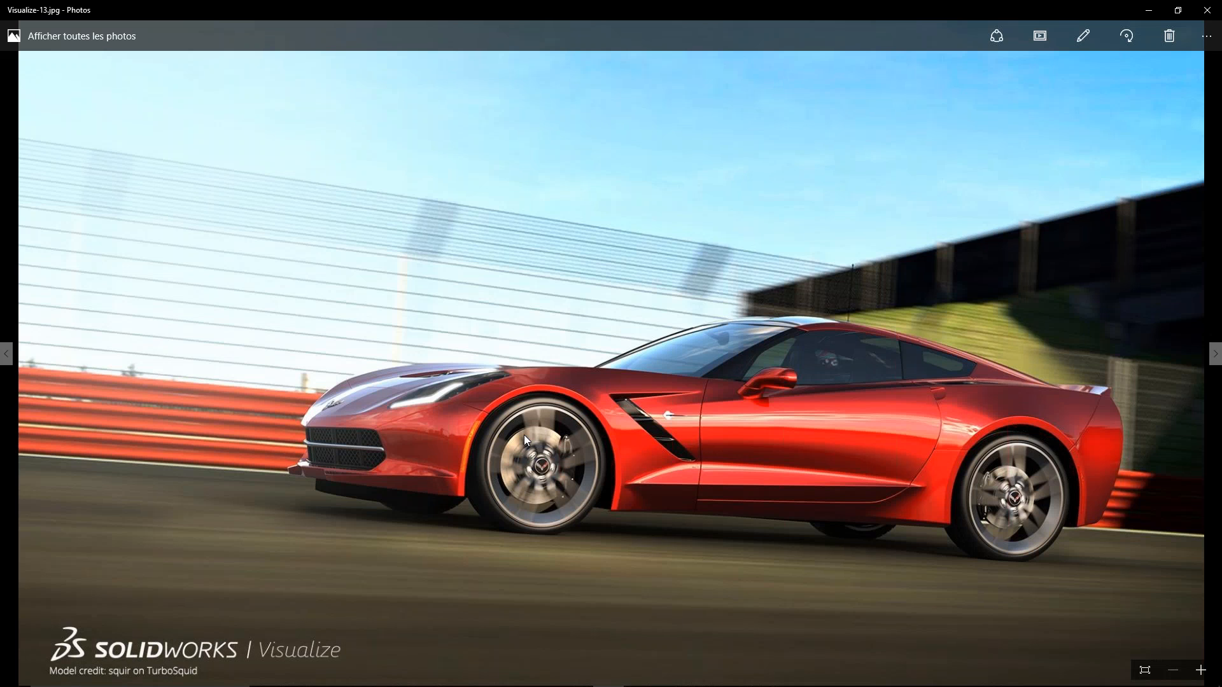
{"action": "key", "text": "Right"}
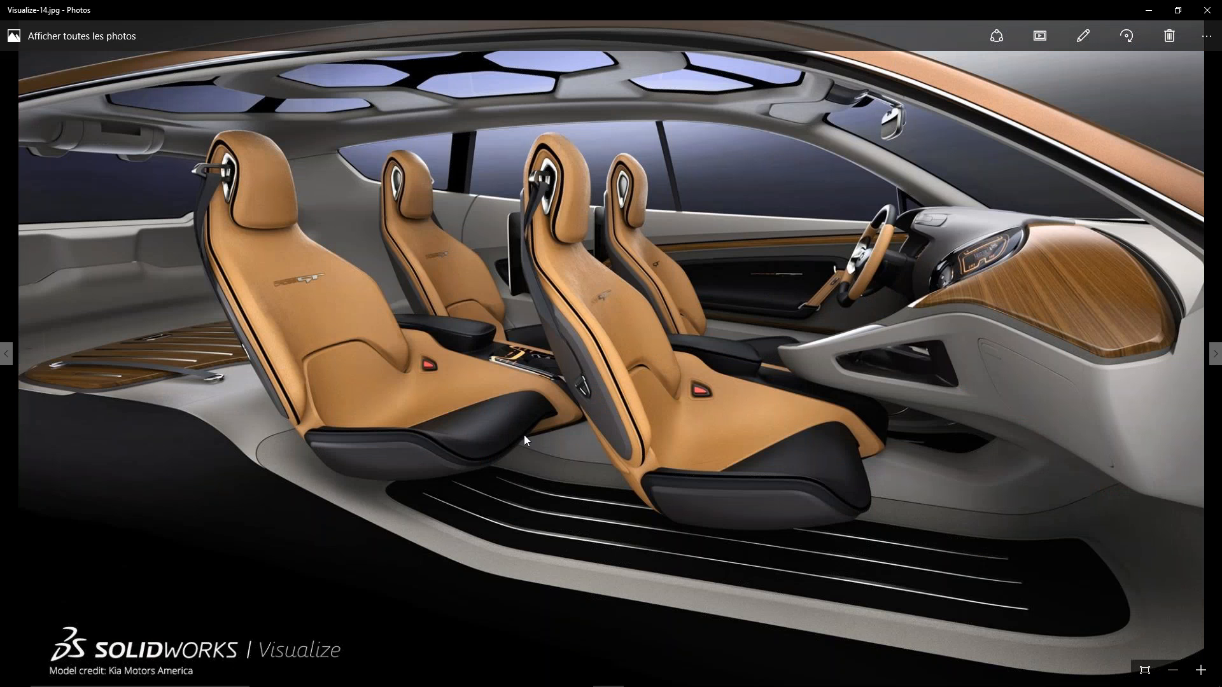
{"action": "key", "text": "Right"}
{"action": "key", "text": "Right"}
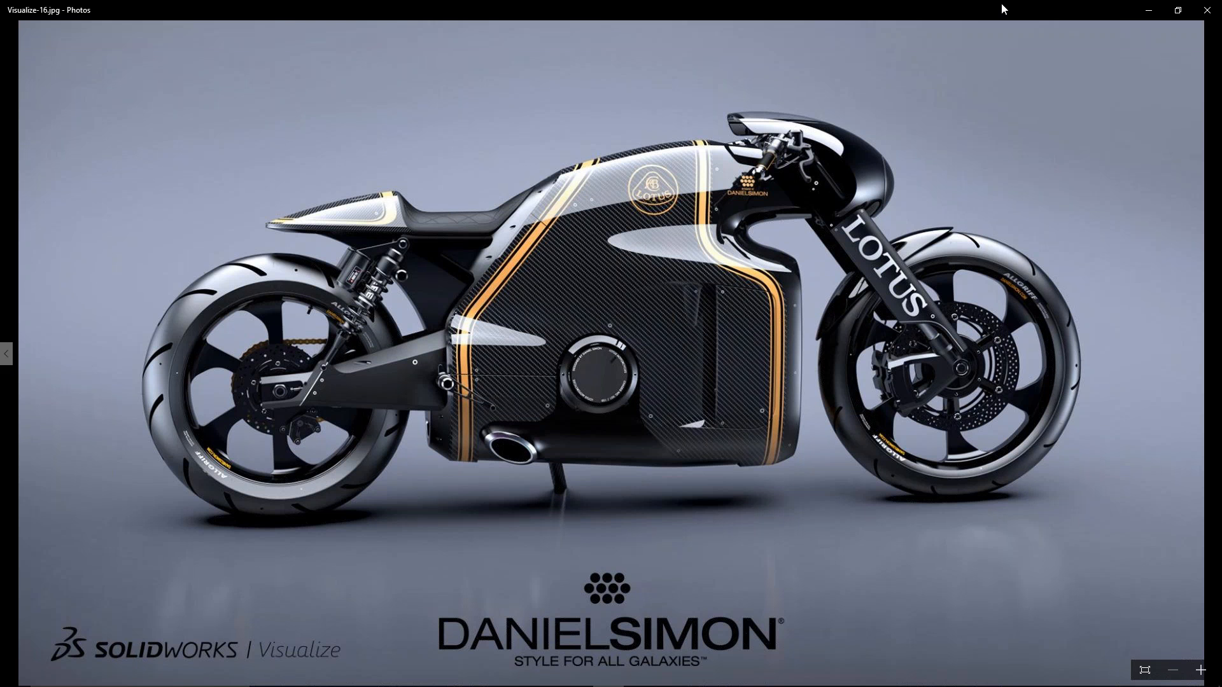
{"action": "left_click", "coordinate": [1207, 10]}
{"action": "left_click", "coordinate": [289, 247]}
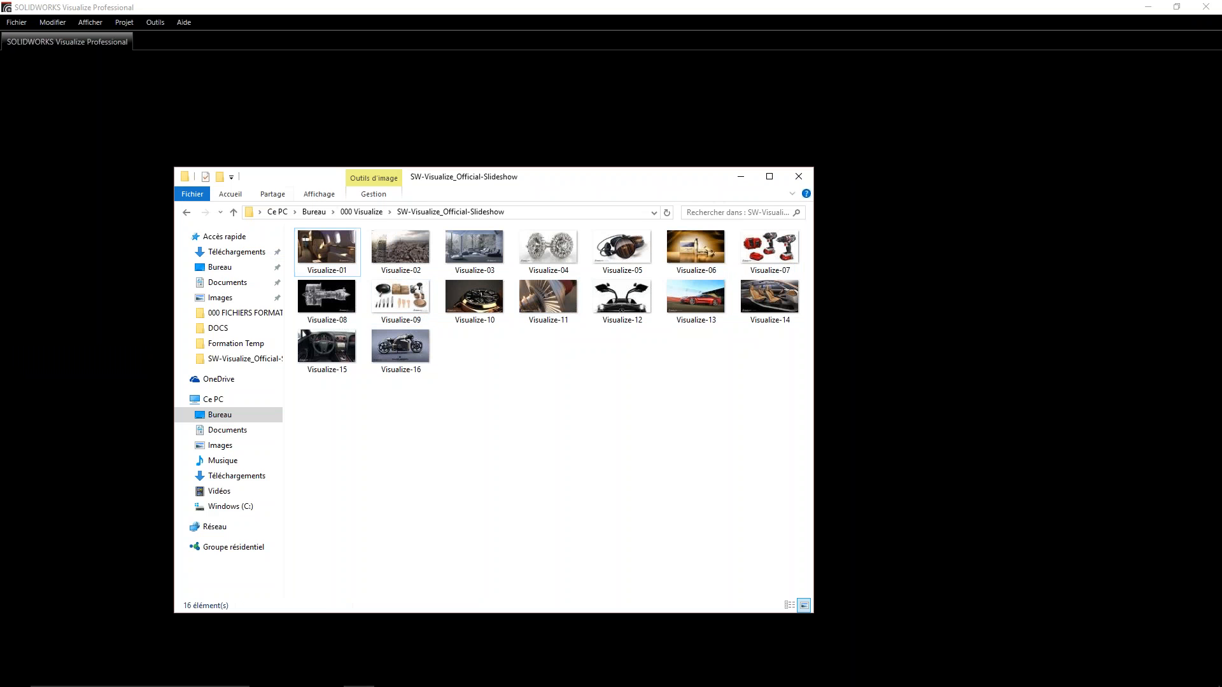
{"action": "left_click", "coordinate": [187, 214]}
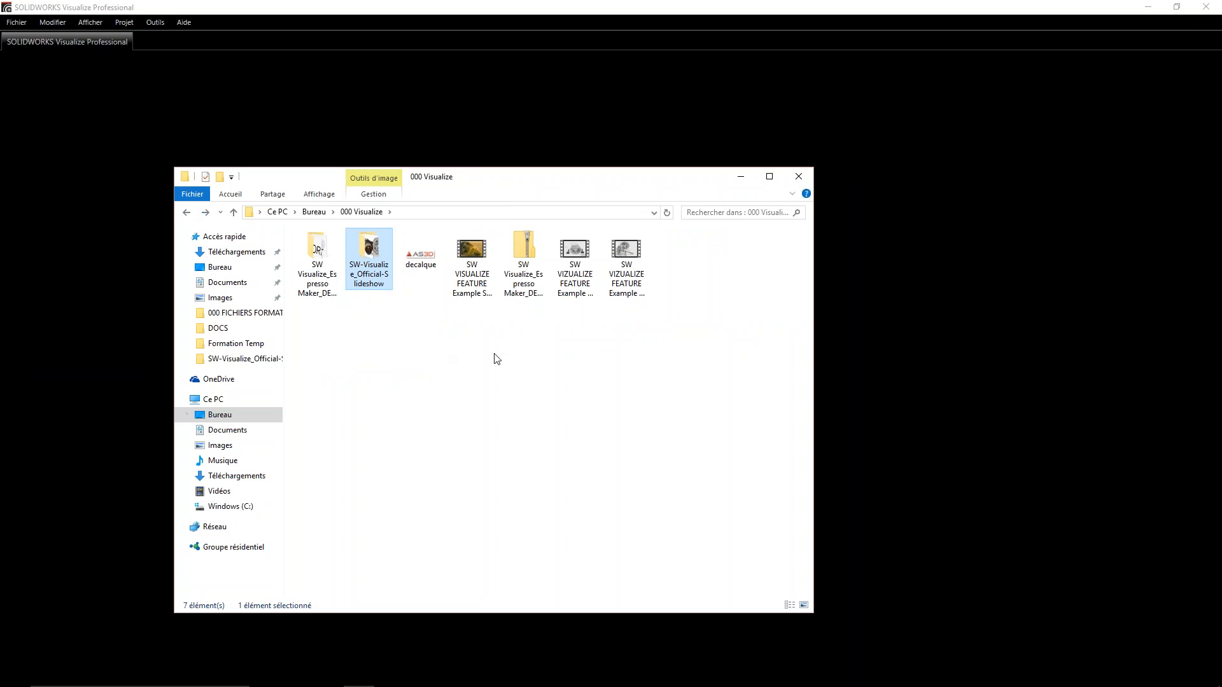
- Play the SW VISUALIZE FEATURE Example Seadoo Sun Study video and close the player
{"action": "left_click", "coordinate": [1207, 461]}
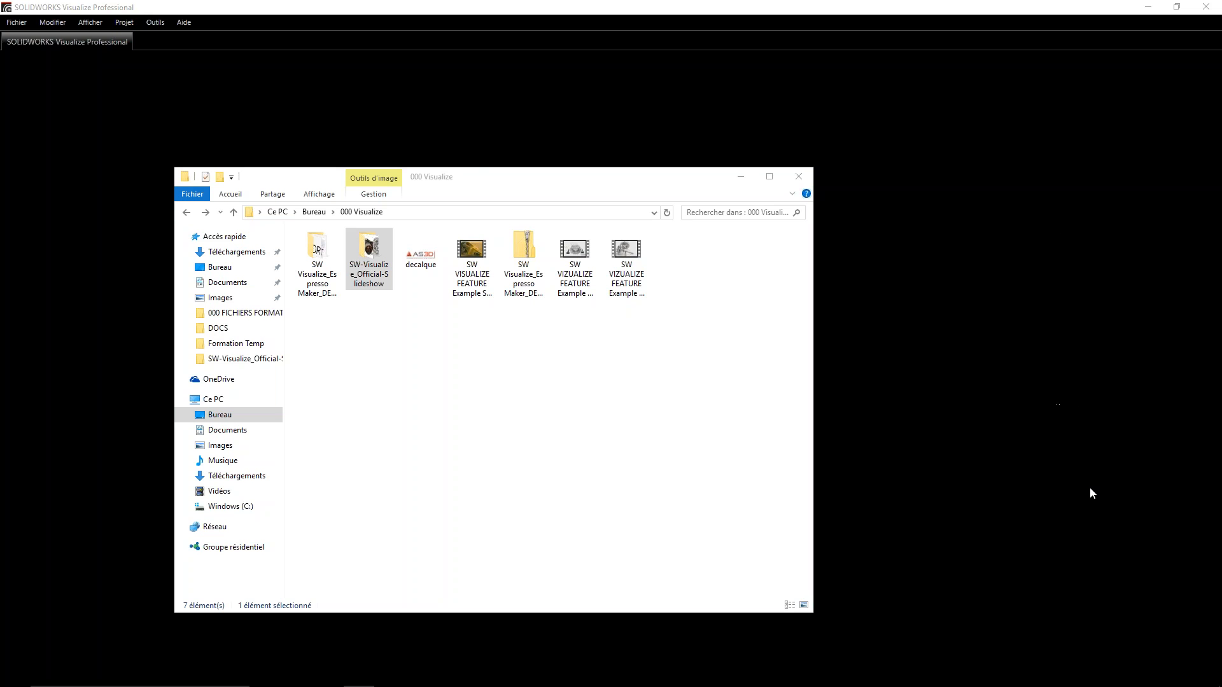
{"action": "double_click", "coordinate": [473, 282]}
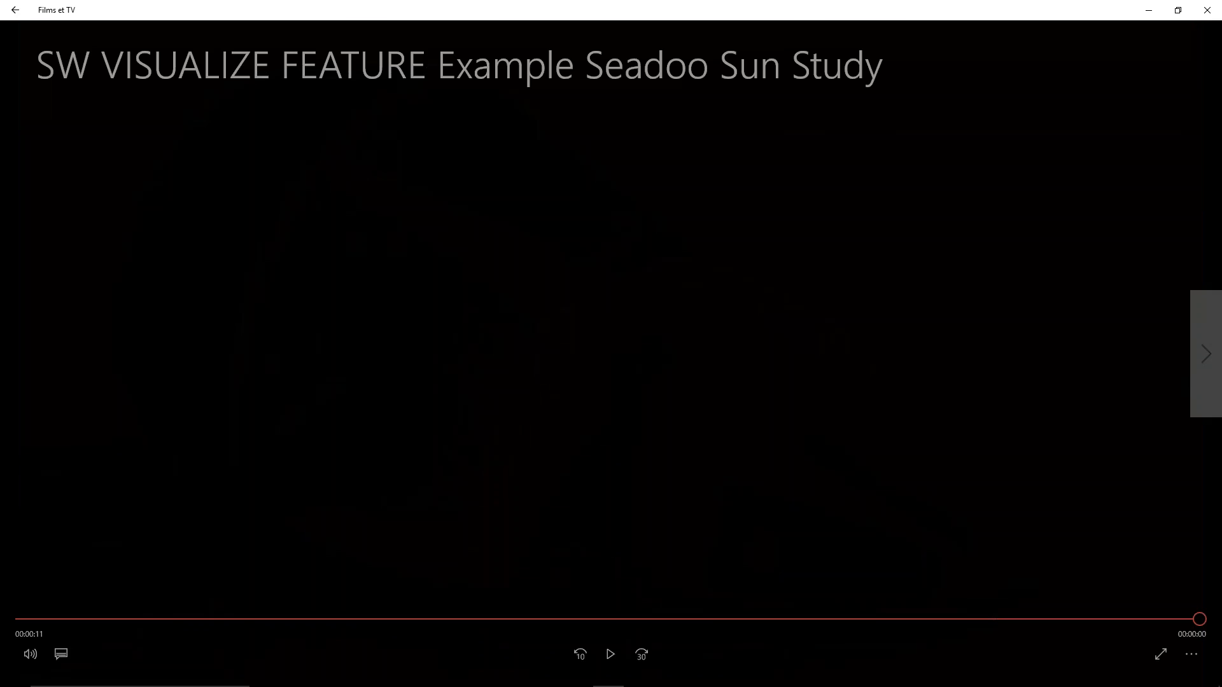
{"action": "left_click_drag", "start_coordinate": [954, 14], "coordinate": [539, 156]}
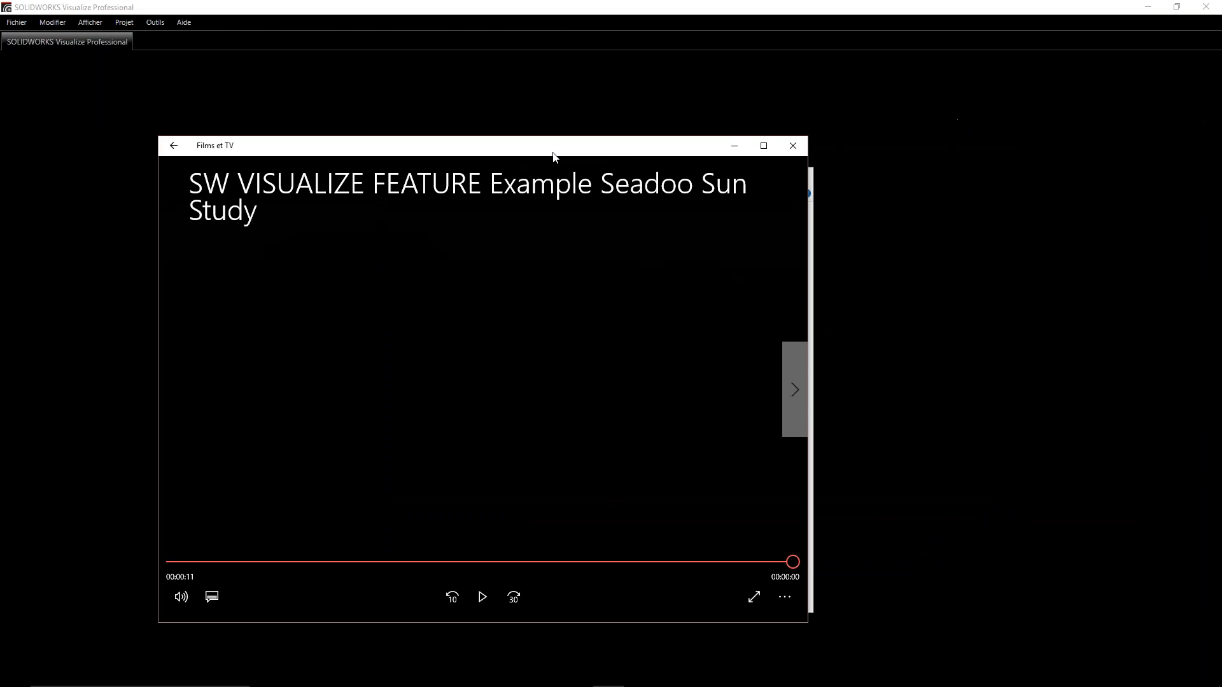
{"action": "left_click", "coordinate": [792, 148]}
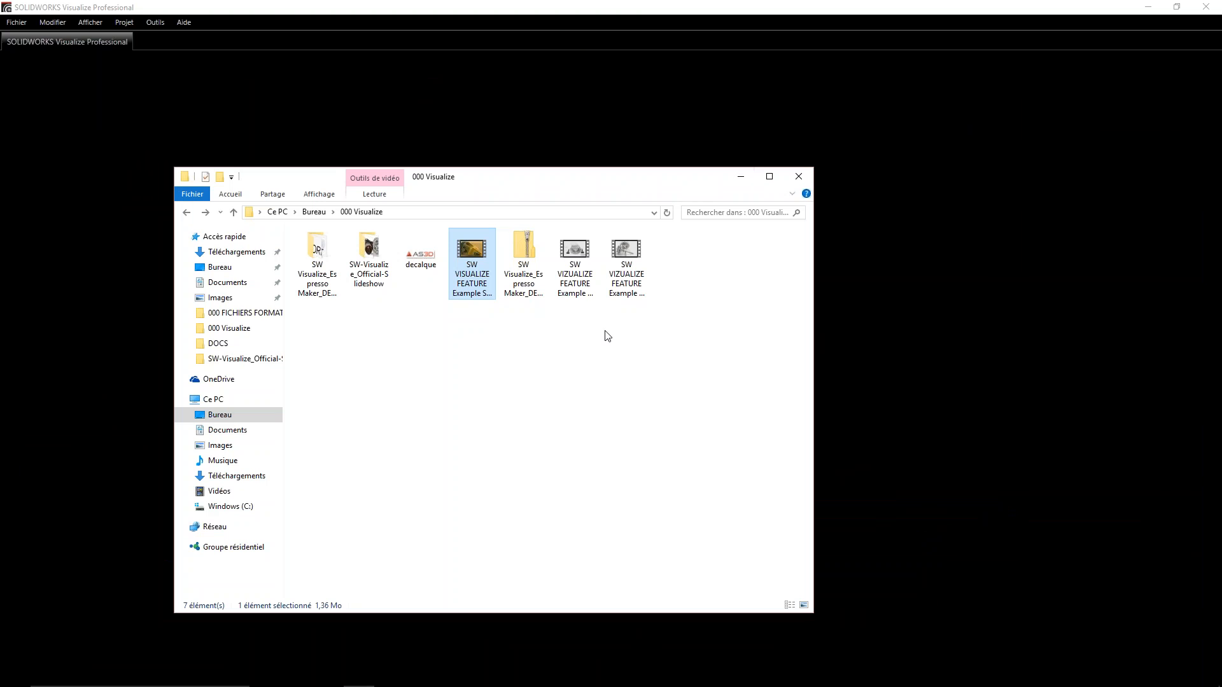
- Play the SW VIZUALIZE FEATURE example video of the cookware set, muted and maximized, and close the player
{"action": "double_click", "coordinate": [569, 255]}
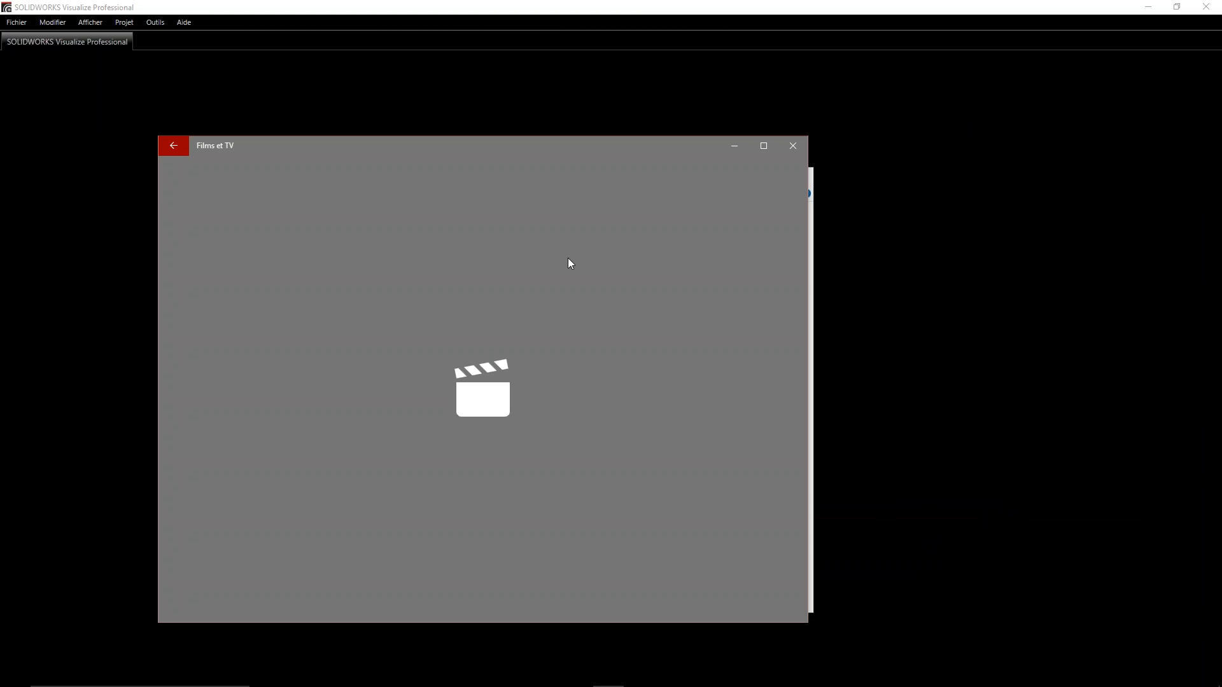
{"action": "key", "text": "XF86AudioMute"}
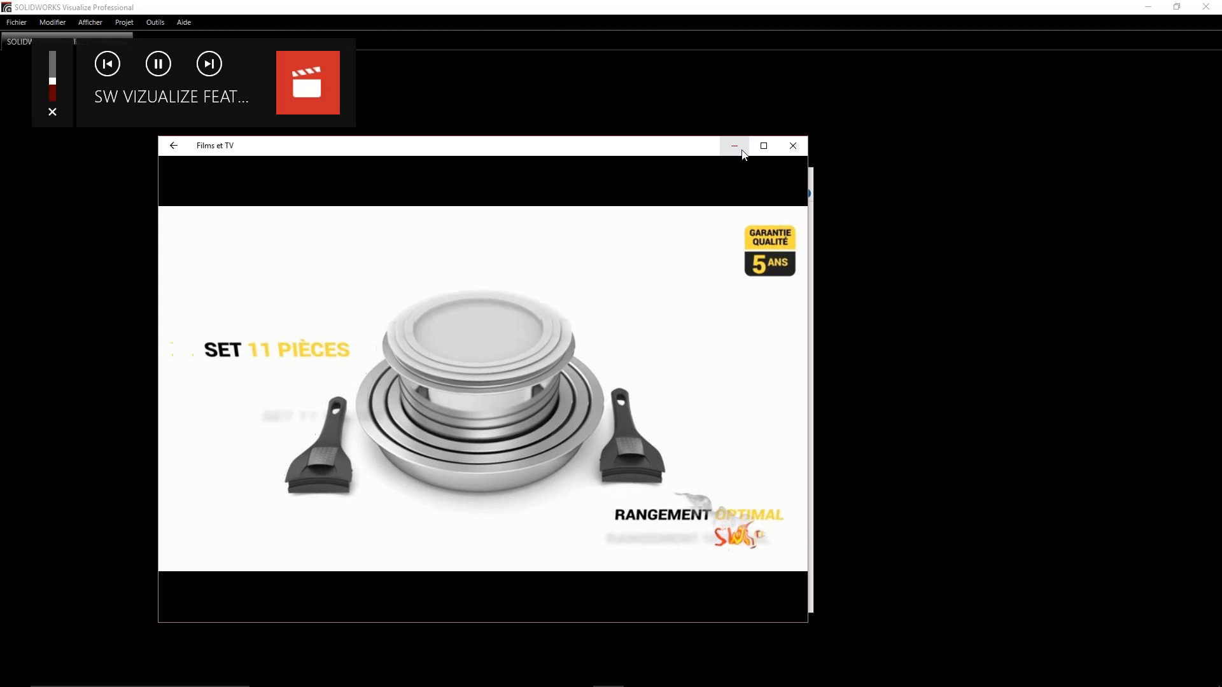
{"action": "left_click_drag", "start_coordinate": [644, 150], "coordinate": [654, 1]}
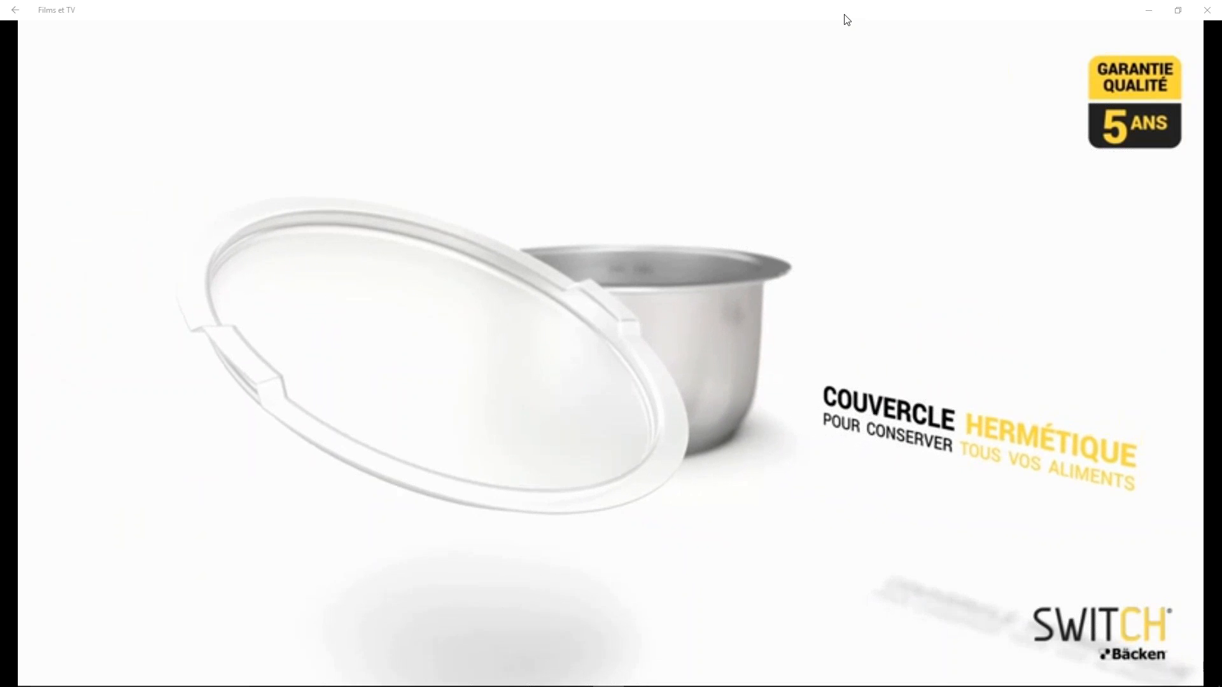
{"action": "left_click_drag", "start_coordinate": [846, 20], "coordinate": [703, 78]}
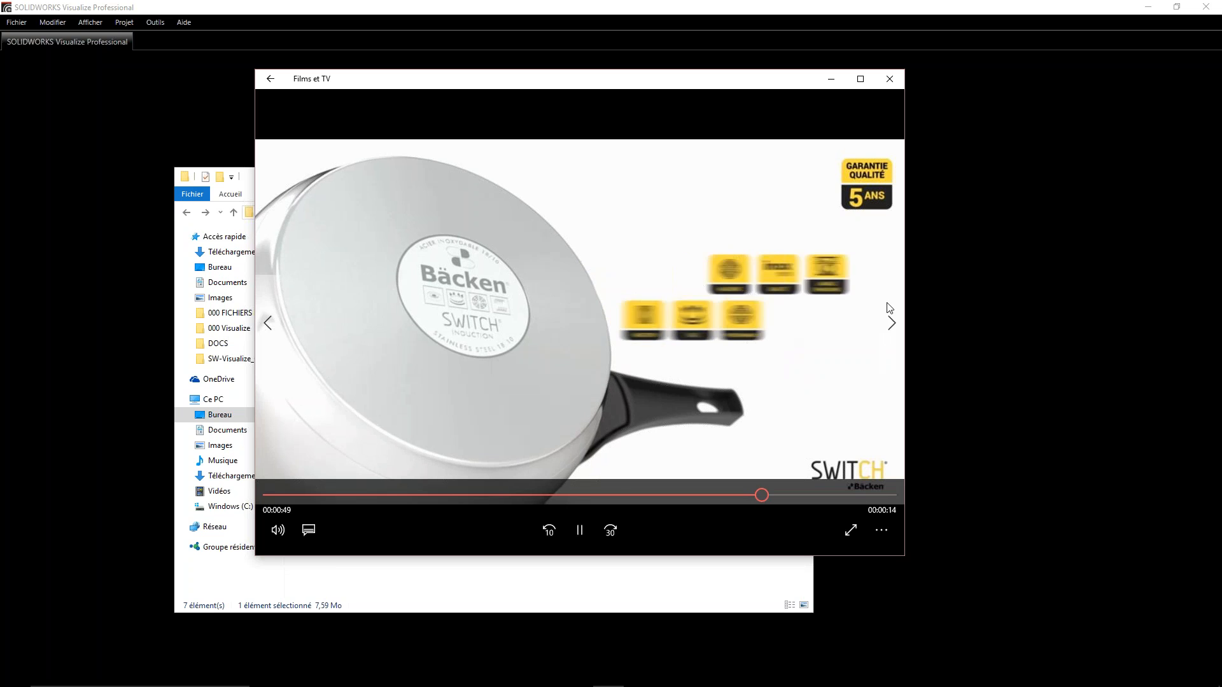
{"action": "left_click", "coordinate": [891, 81]}
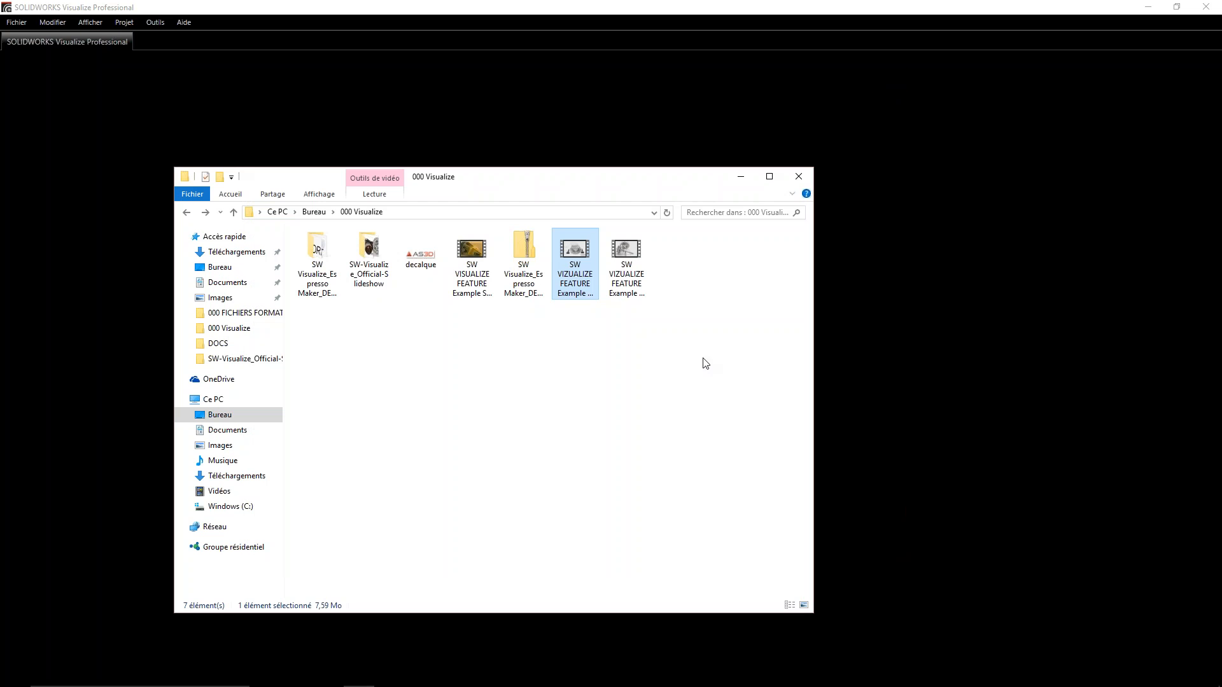
- Play the SW VIZUALIZE FEATURE example video of the diamond earrings, close it, and minimize File Explorer to return to SOLIDWORKS Visualize
{"action": "double_click", "coordinate": [626, 261]}
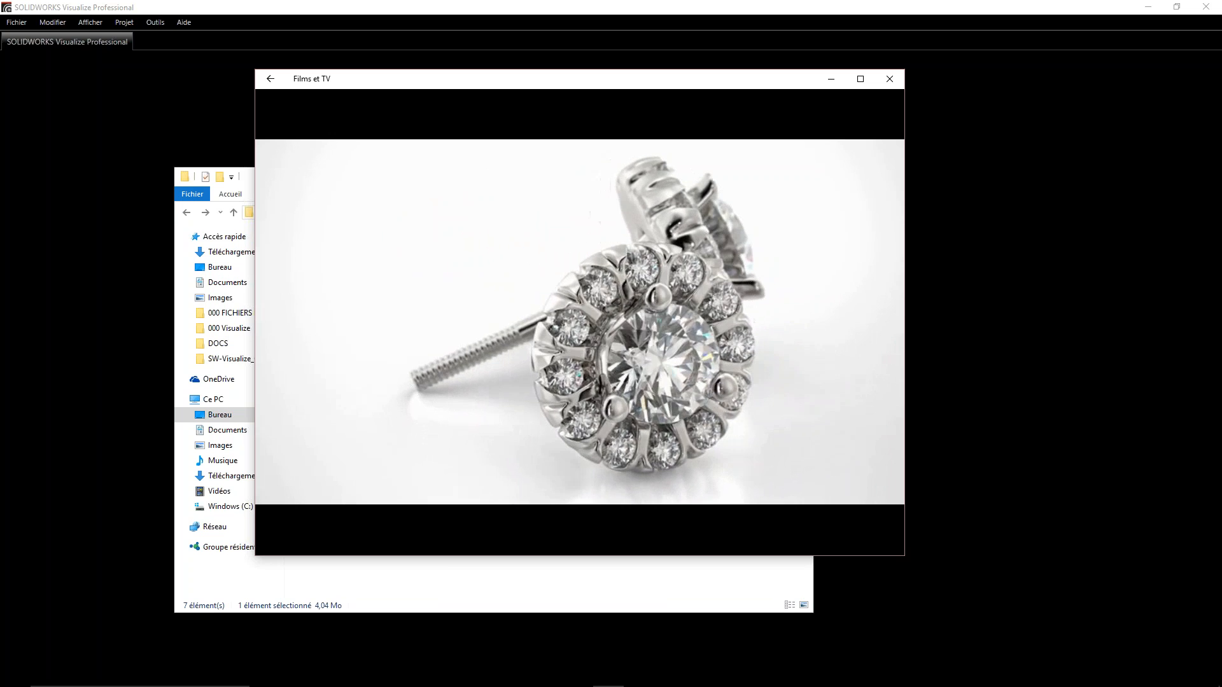
{"action": "mouse_move", "coordinate": [749, 399]}
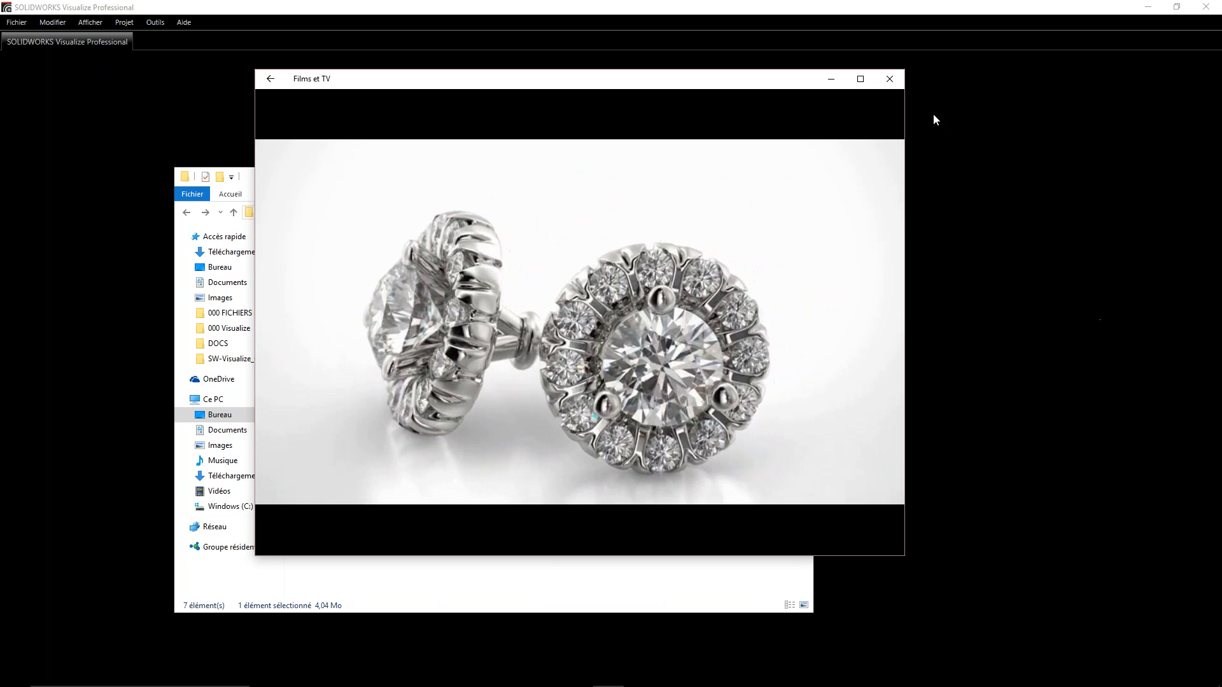
{"action": "left_click", "coordinate": [896, 82]}
{"action": "left_click", "coordinate": [654, 420]}
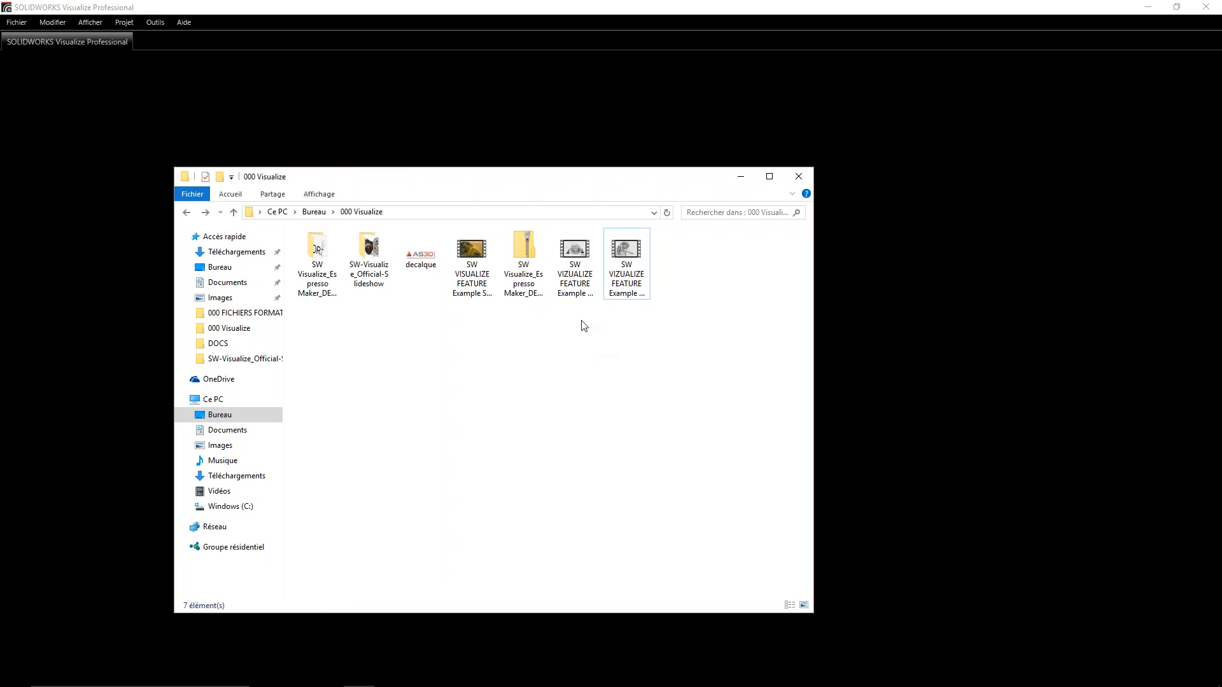
{"action": "left_click", "coordinate": [741, 178]}
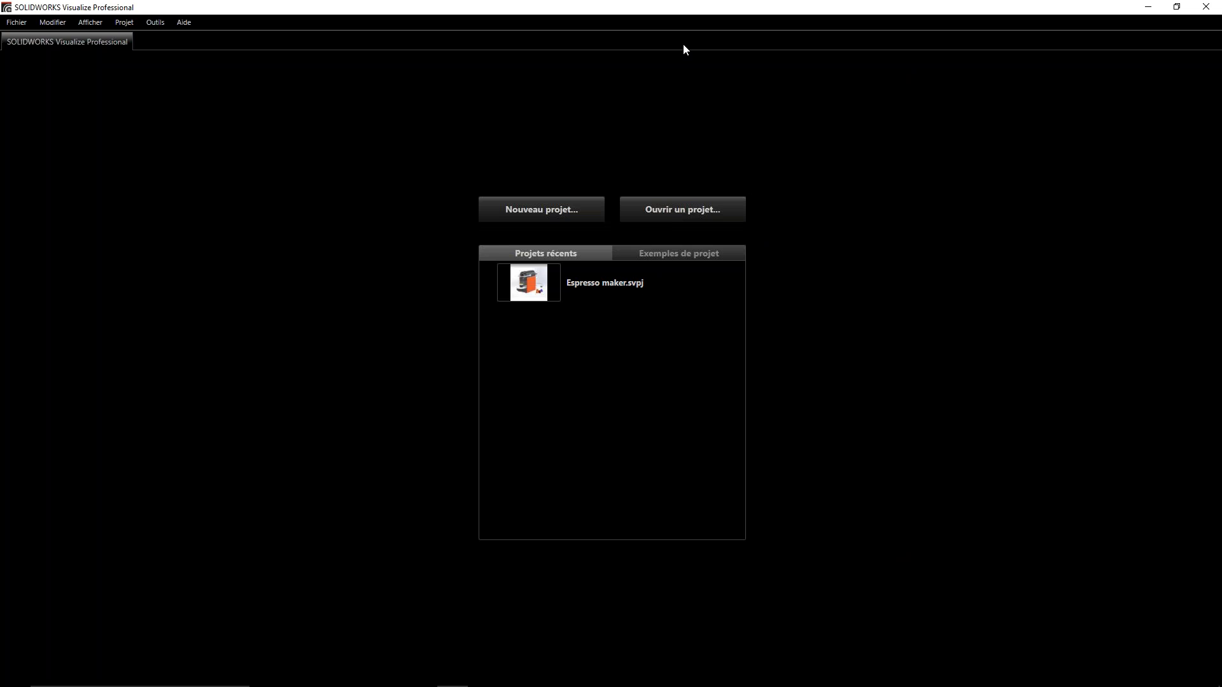
- Load the Espresso maker project from the SW Visualize_Espresso Maker_DEMO folder into the Visualize window and minimize File Explorer
{"action": "double_click", "coordinate": [945, 9]}
{"action": "left_click_drag", "start_coordinate": [859, 24], "coordinate": [820, 13]}
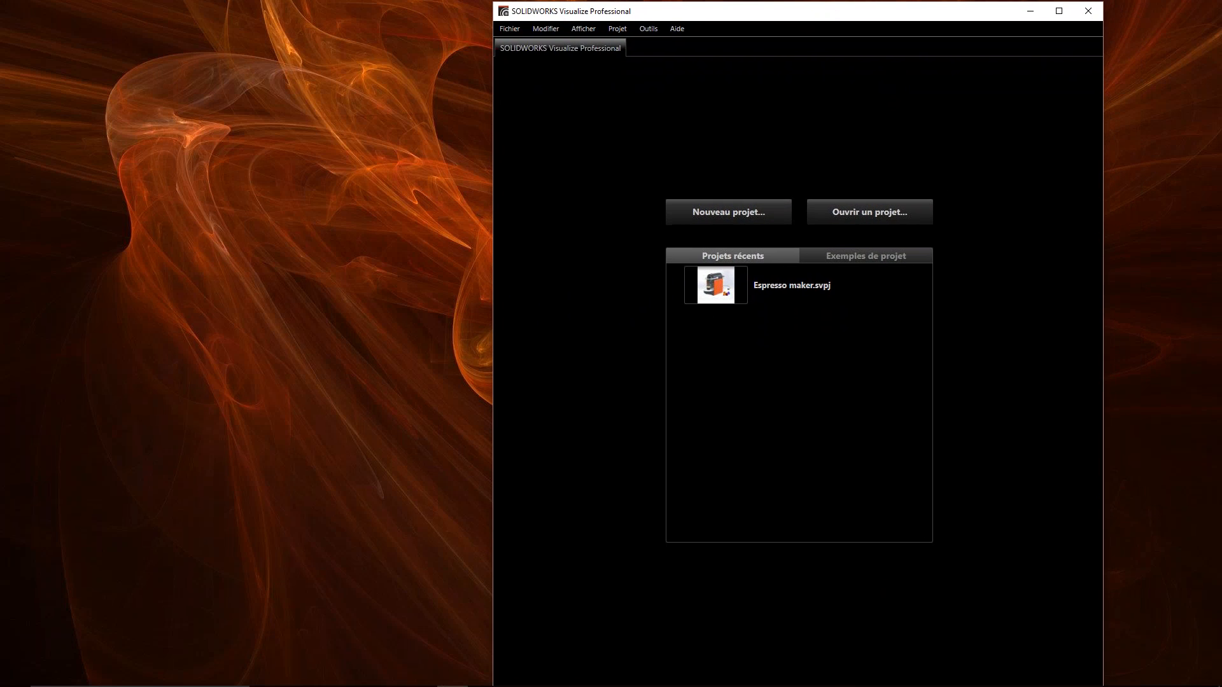
{"action": "mouse_move", "coordinate": [360, 683]}
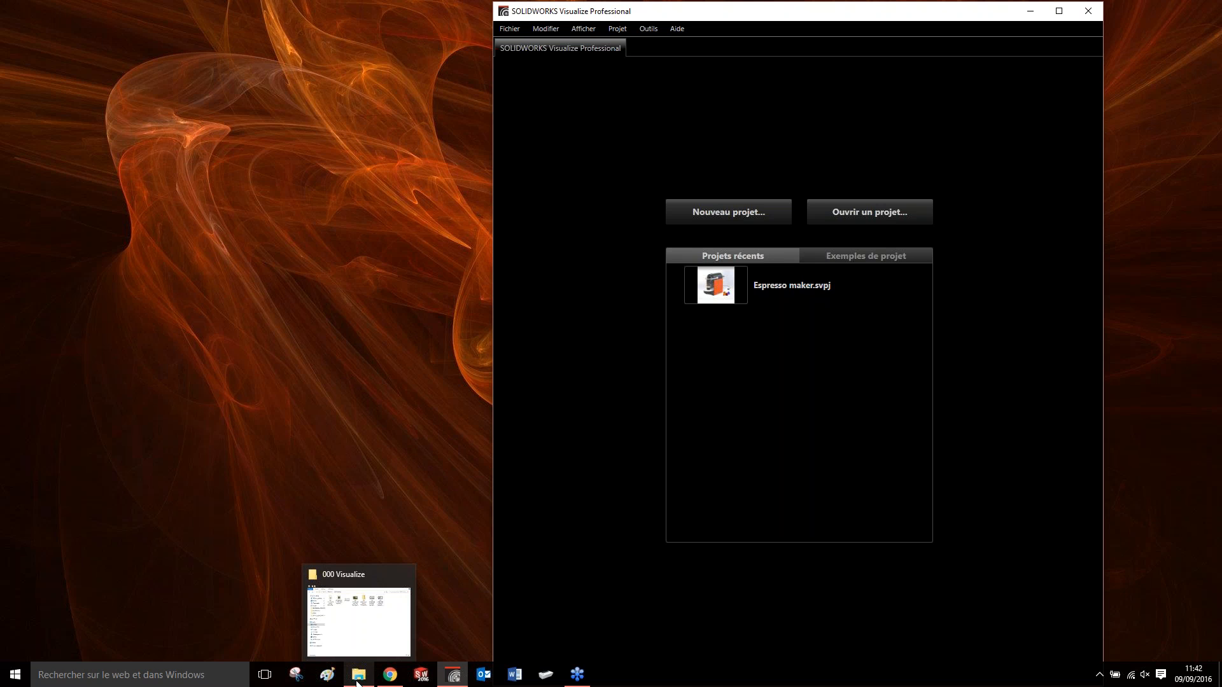
{"action": "left_click", "coordinate": [358, 682]}
{"action": "left_click_drag", "start_coordinate": [588, 173], "coordinate": [403, 155]}
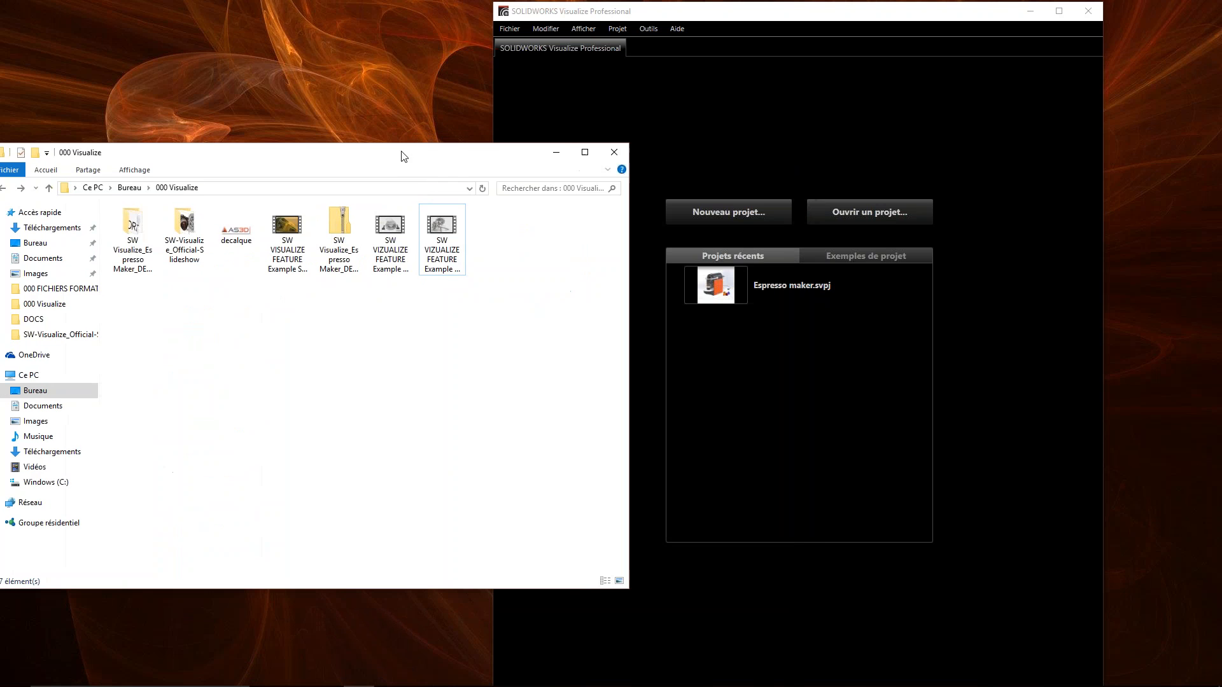
{"action": "left_click", "coordinate": [133, 229]}
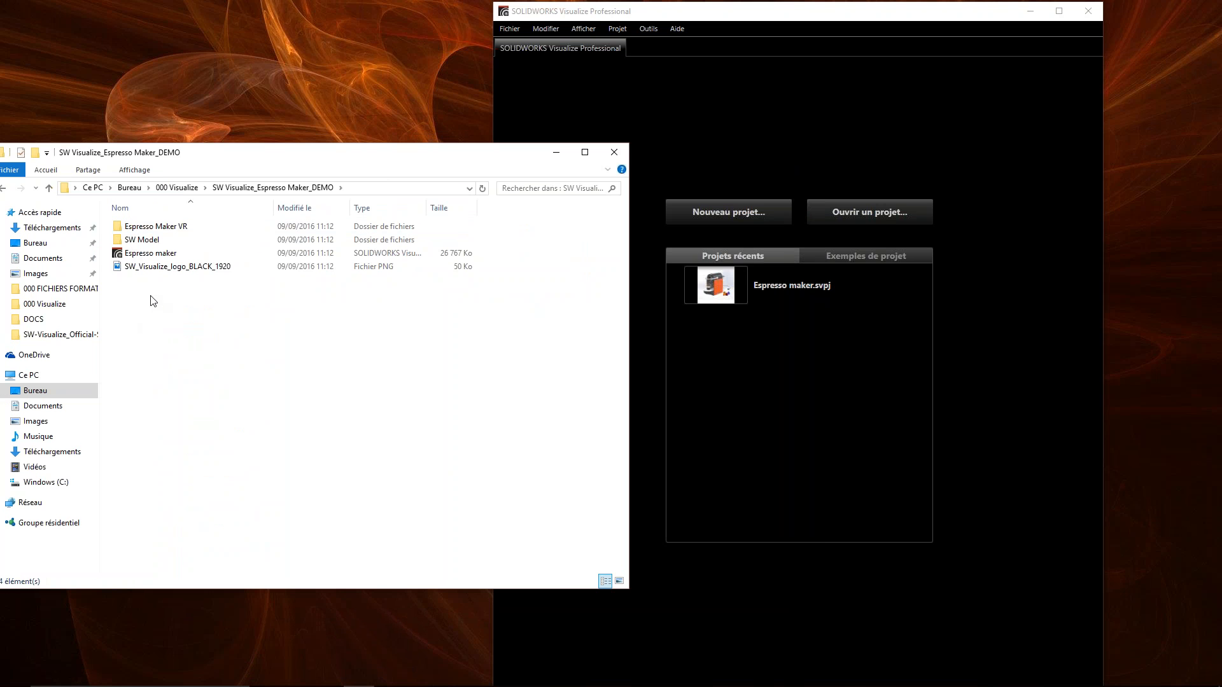
{"action": "left_click", "coordinate": [133, 255]}
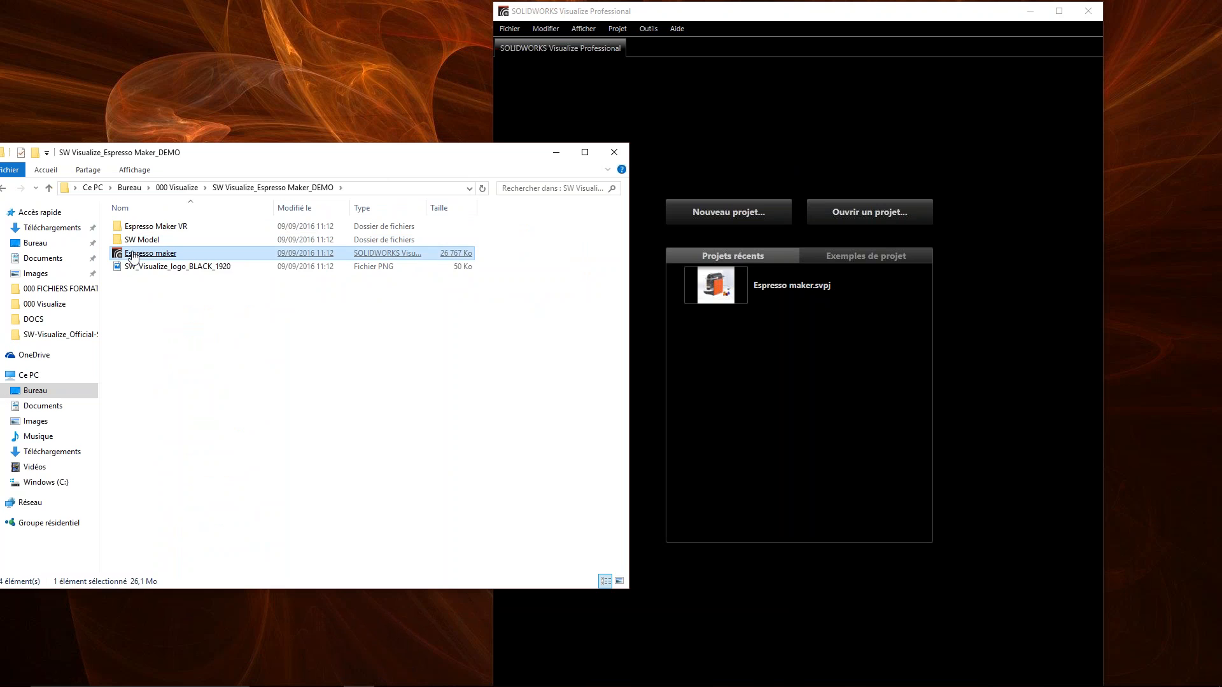
{"action": "left_click_drag", "start_coordinate": [133, 254], "coordinate": [909, 163]}
{"action": "left_click", "coordinate": [556, 152]}
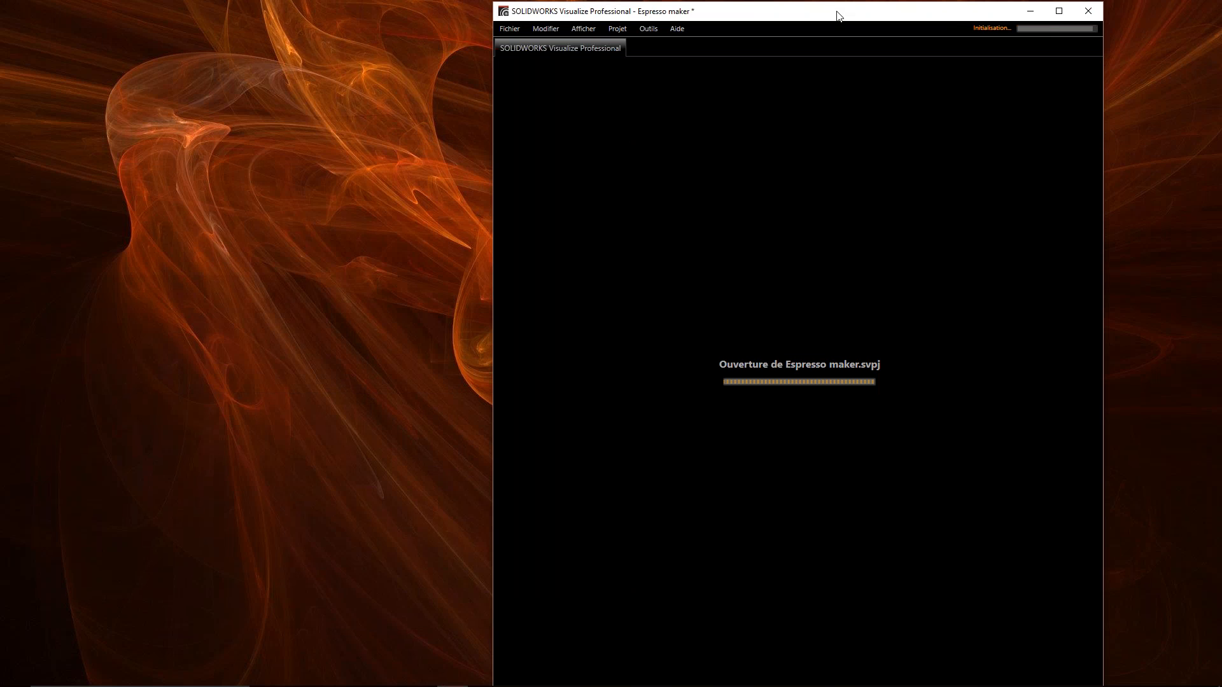
- Switch the Espresso maker project to the simplified interface with the five-stage workflow bar and maximize the window
{"action": "left_click_drag", "start_coordinate": [769, 90], "coordinate": [667, 6]}
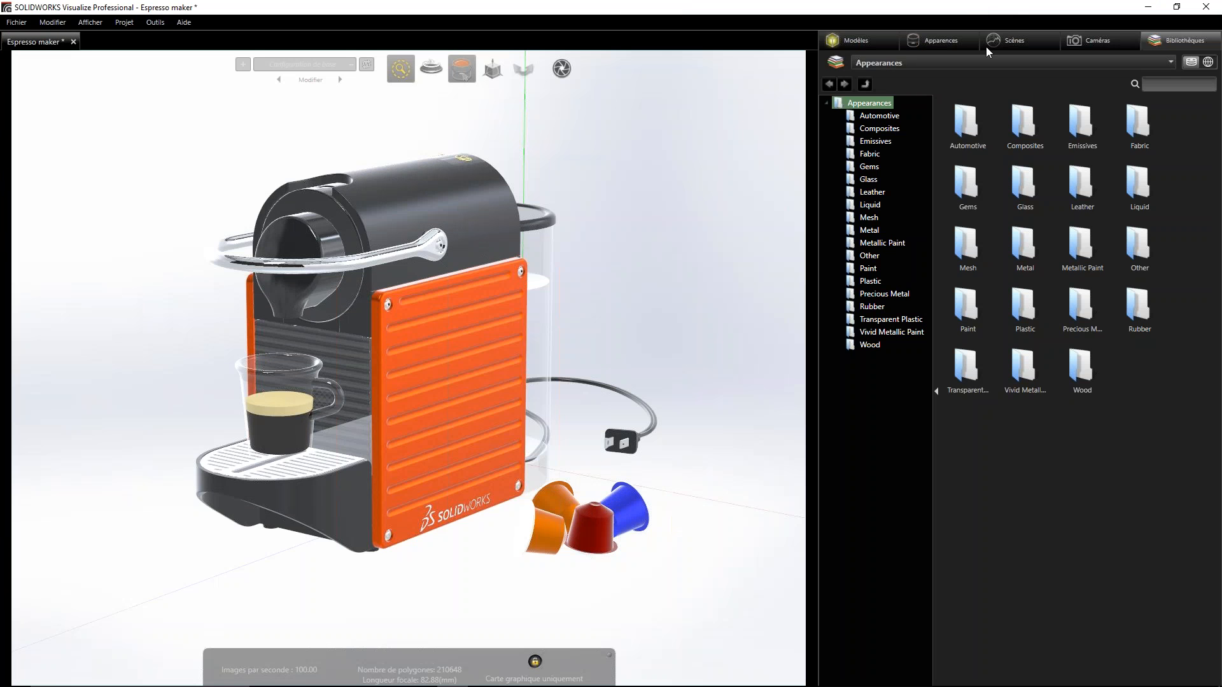
{"action": "double_click", "coordinate": [964, 18]}
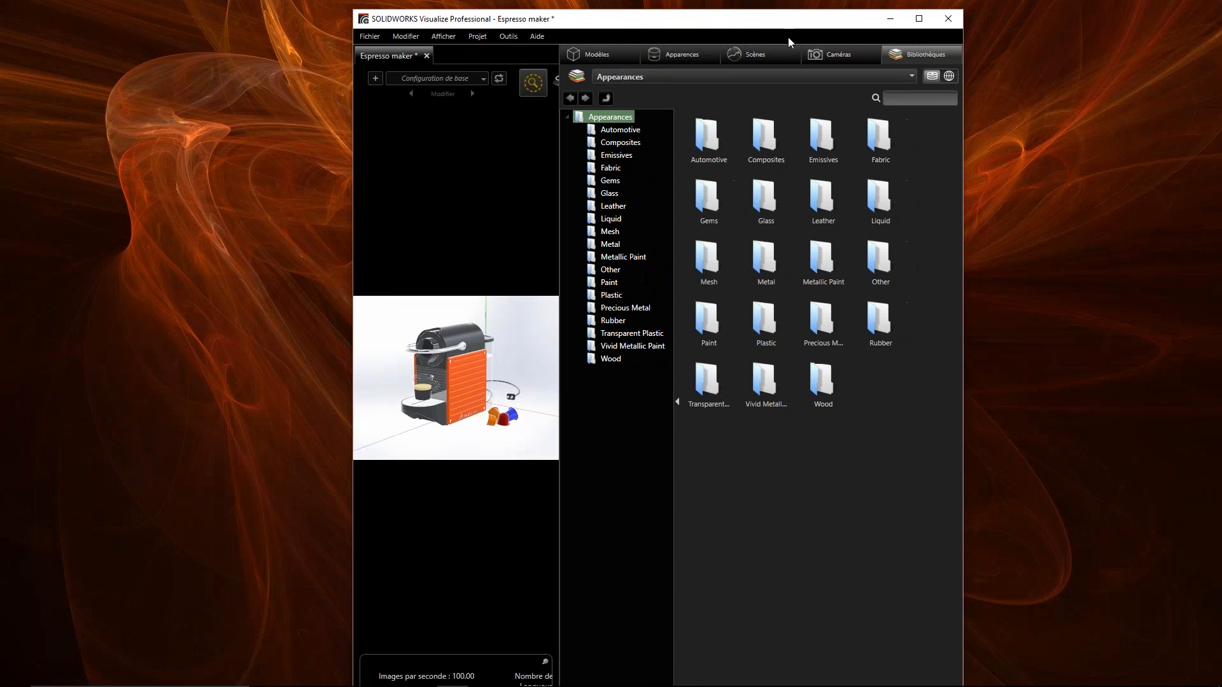
{"action": "left_click", "coordinate": [851, 54]}
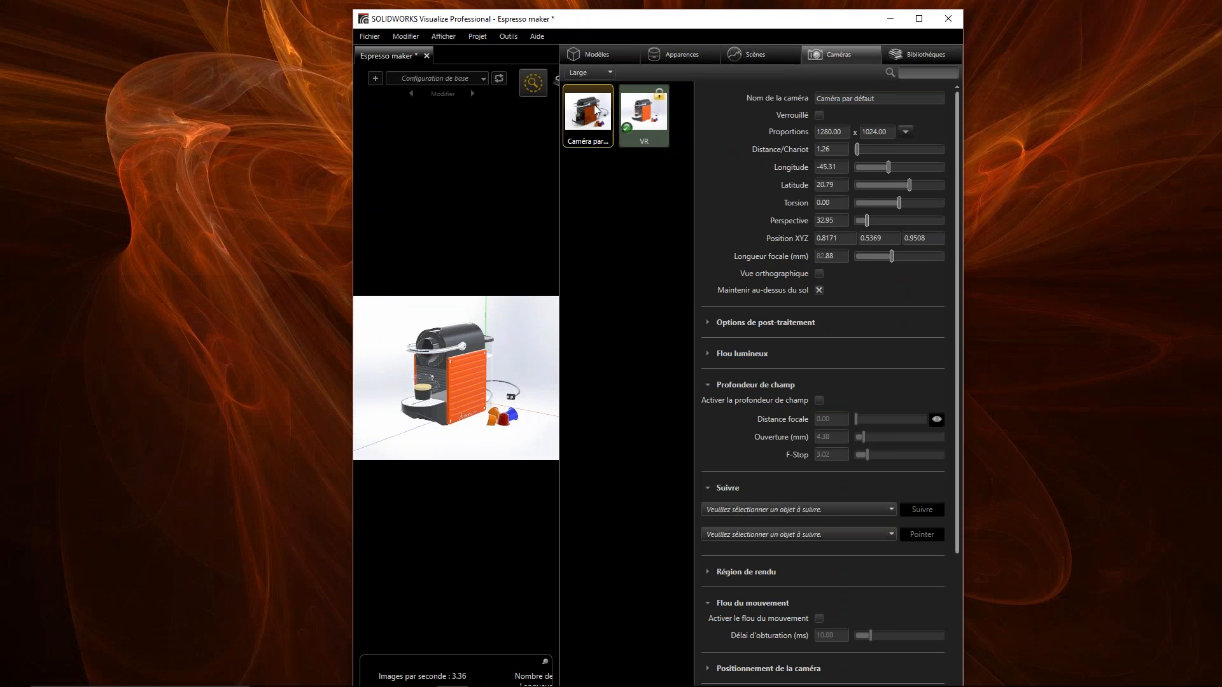
{"action": "key", "text": "space"}
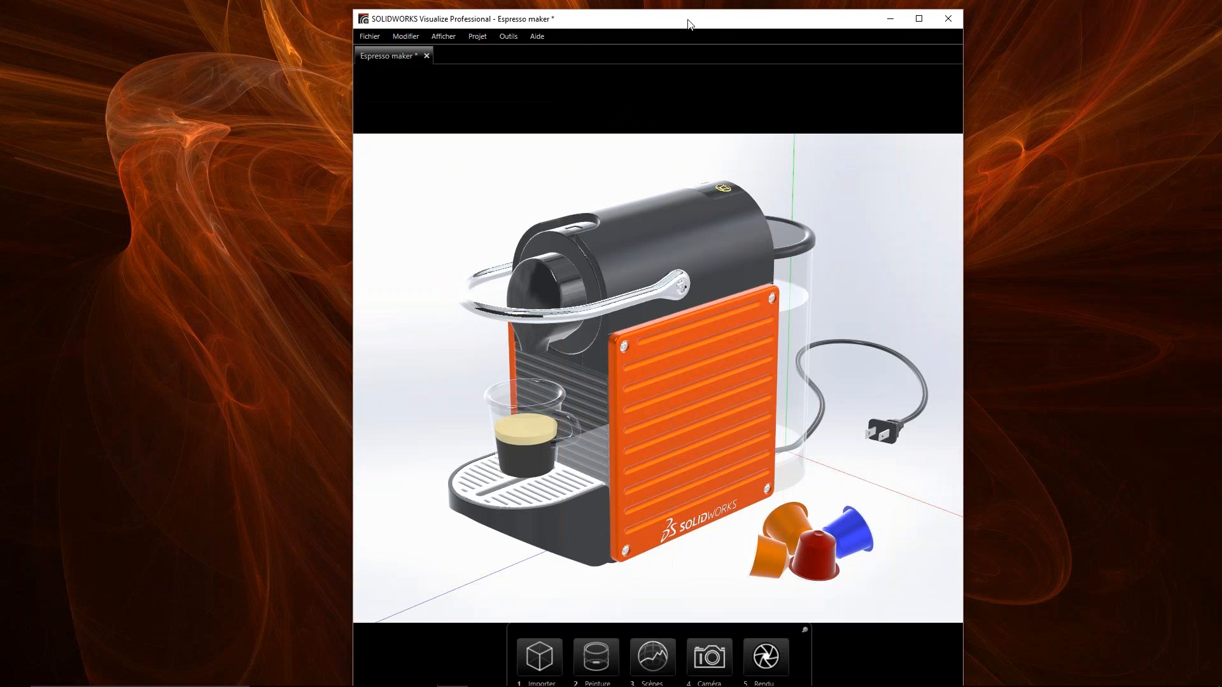
{"action": "double_click", "coordinate": [720, 19]}
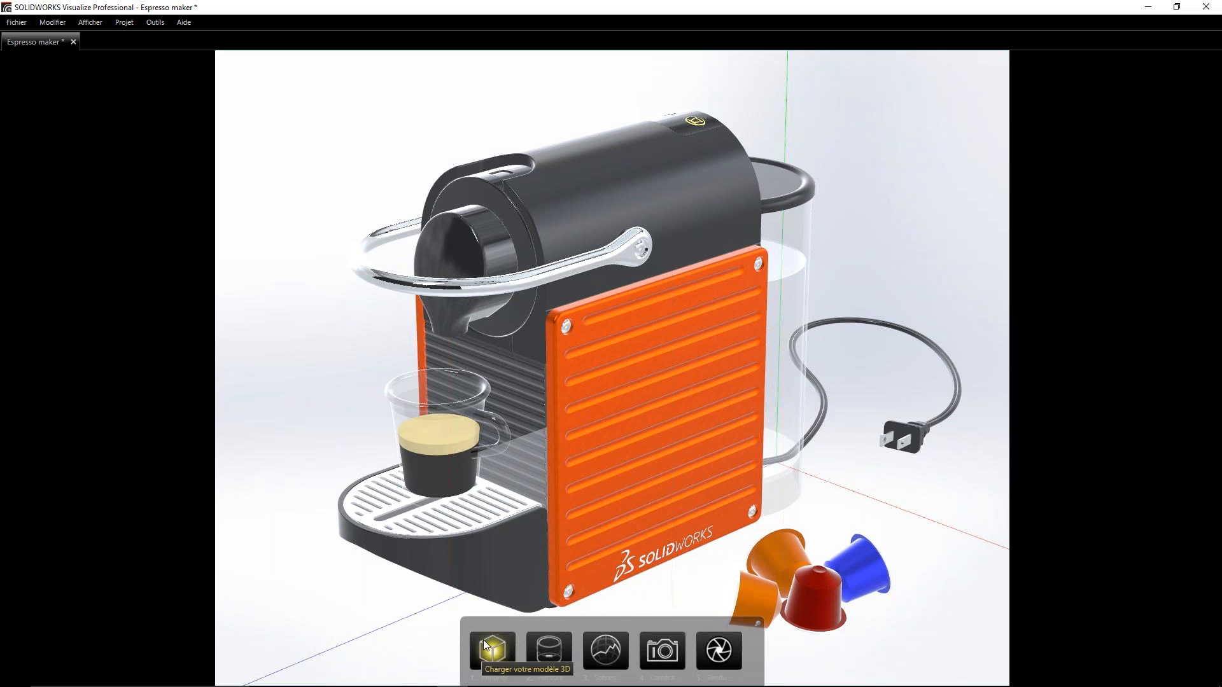
- Show the project's appearances in an enlarged palette and apply Blue pod to the espresso machine's near side panel
{"action": "left_click", "coordinate": [547, 648]}
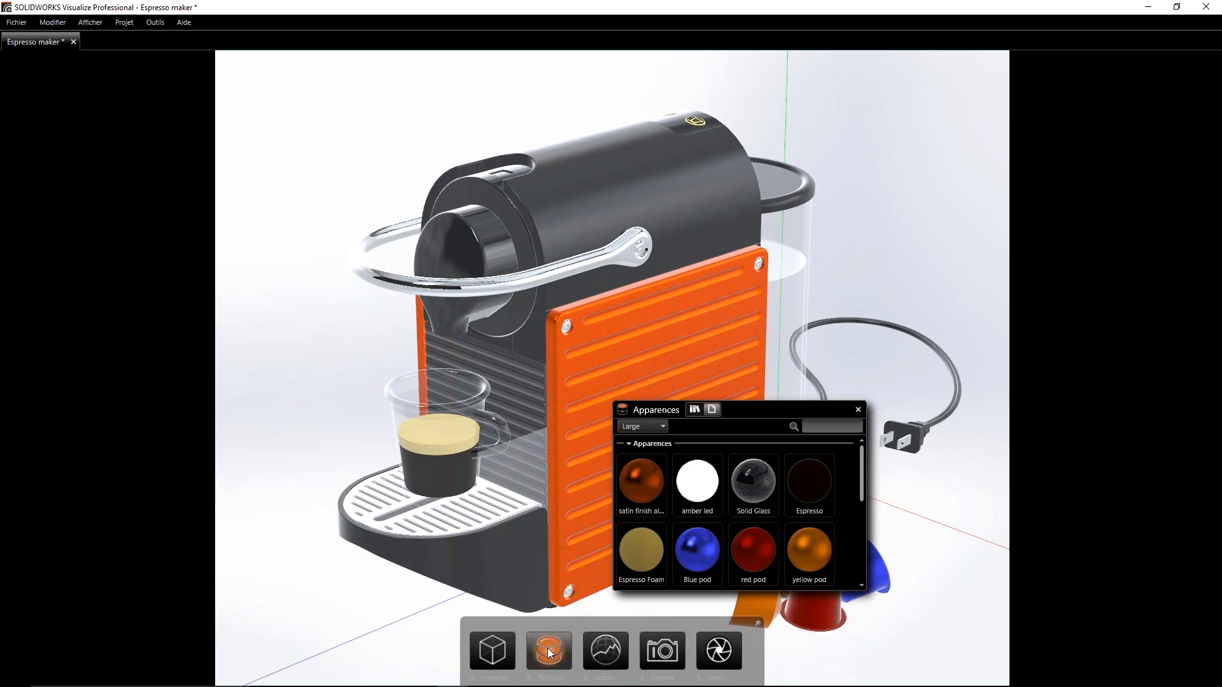
{"action": "left_click_drag", "start_coordinate": [747, 418], "coordinate": [226, 168]}
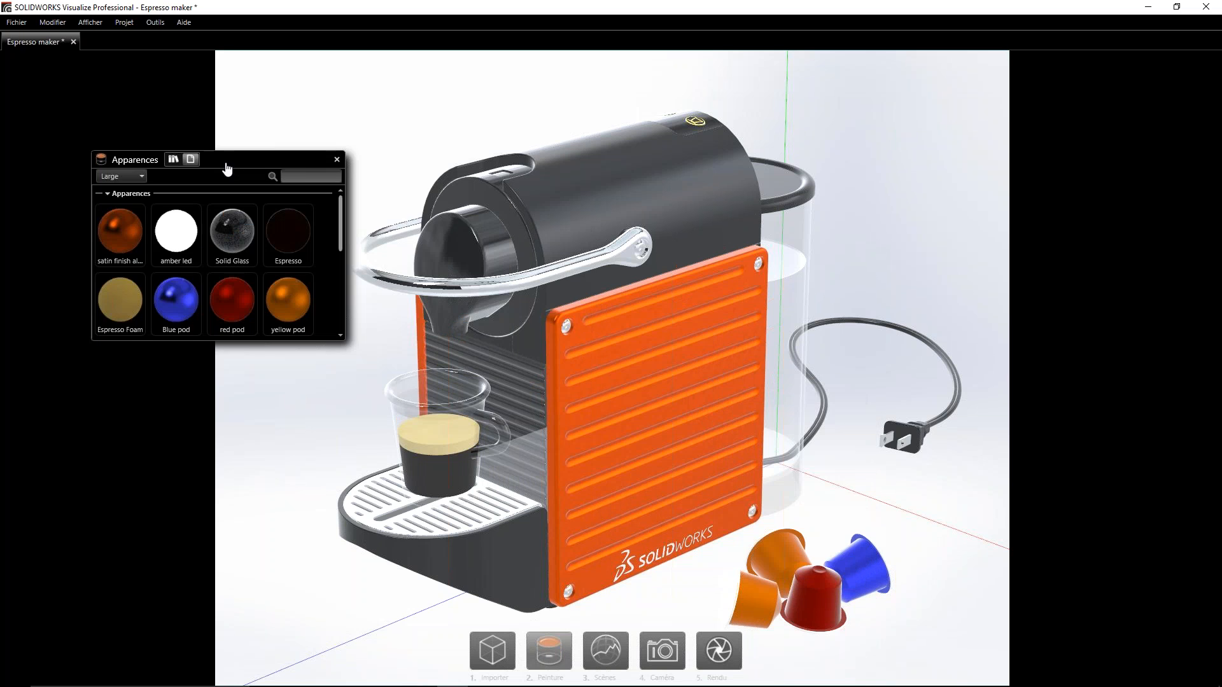
{"action": "left_click_drag", "start_coordinate": [338, 345], "coordinate": [395, 442]}
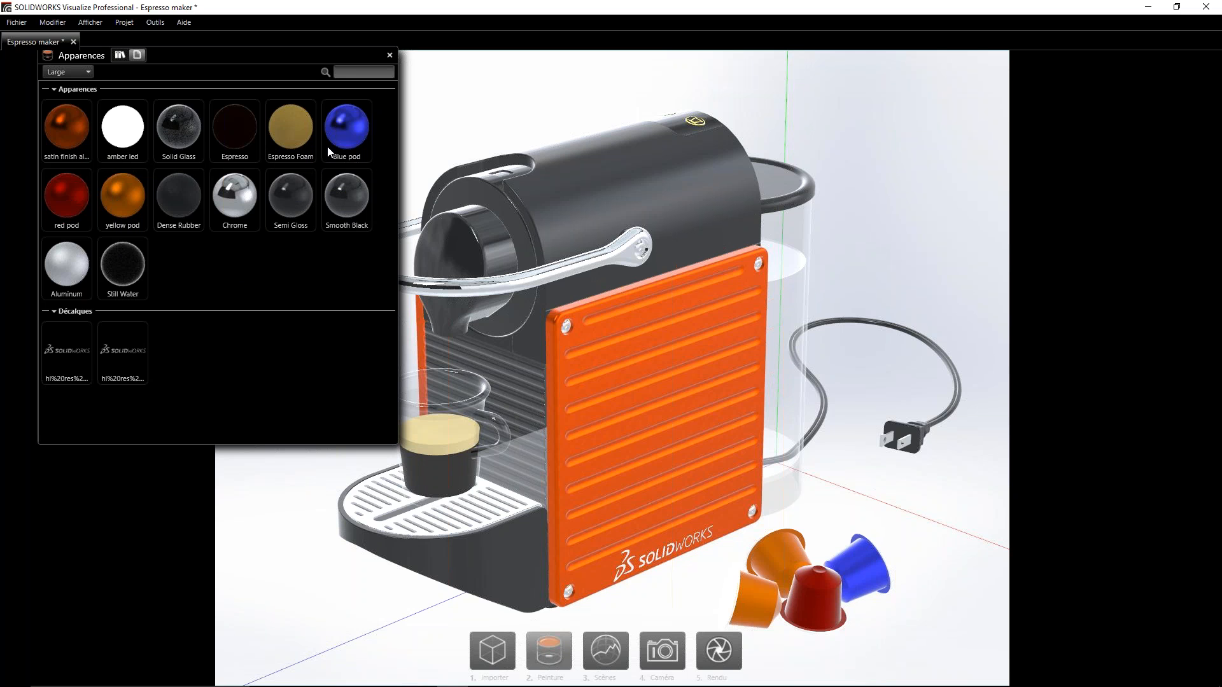
{"action": "left_click_drag", "start_coordinate": [345, 123], "coordinate": [602, 489]}
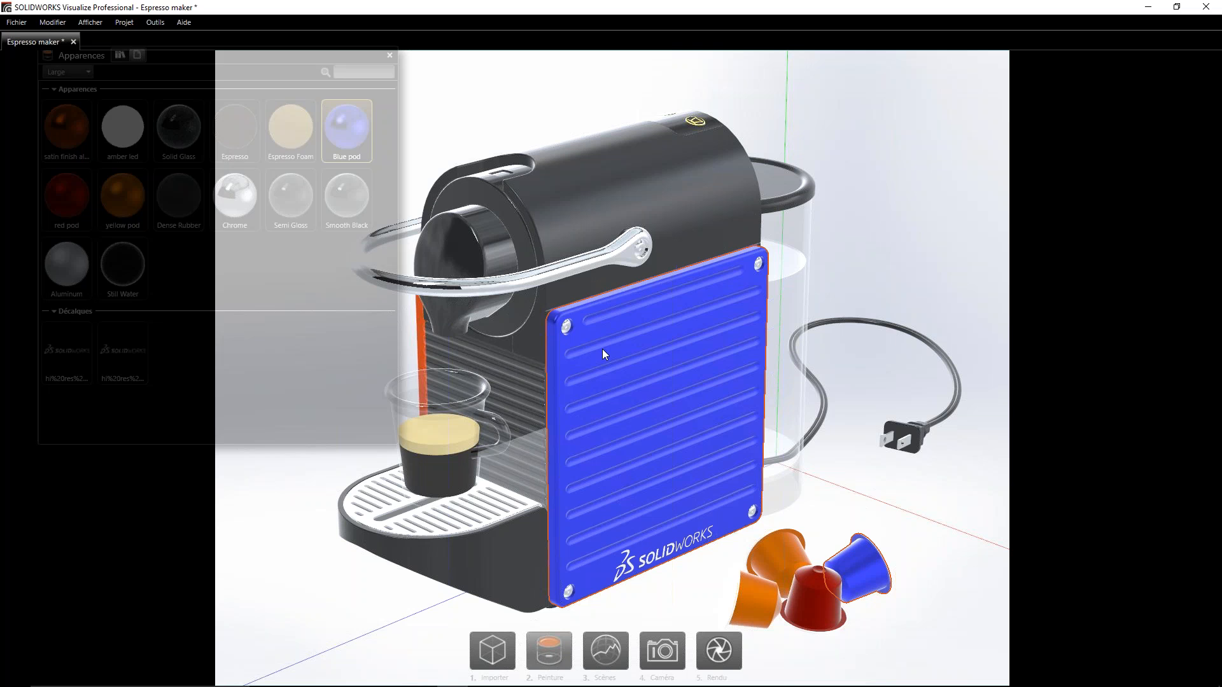
- Try the satin finish appearance on the machine's far side panel and apply Blue pod to it instead
{"action": "left_click_drag", "start_coordinate": [66, 126], "coordinate": [423, 328]}
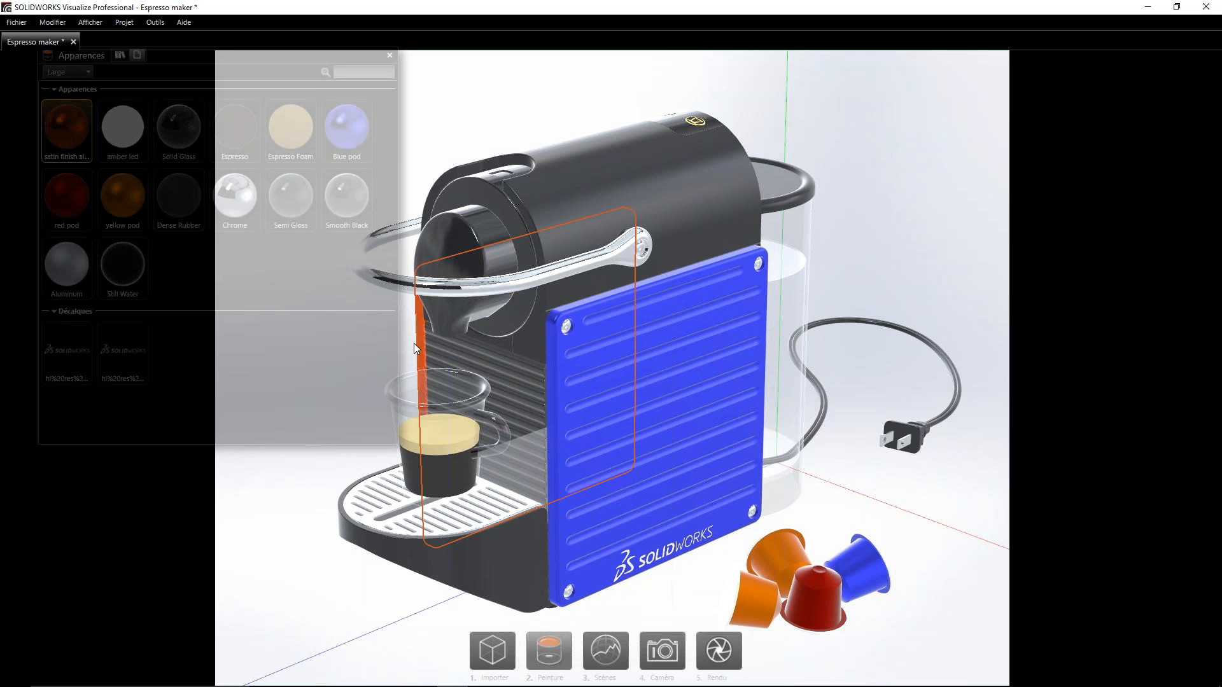
{"action": "middle_click_drag", "start_coordinate": [483, 386], "coordinate": [546, 366], "text": "alt"}
{"action": "right_click_drag", "start_coordinate": [526, 357], "coordinate": [551, 367], "text": "alt"}
{"action": "left_click_drag", "start_coordinate": [551, 368], "coordinate": [789, 362], "text": "alt"}
{"action": "left_click_drag", "start_coordinate": [347, 130], "coordinate": [608, 293]}
{"action": "left_click_drag", "start_coordinate": [719, 368], "coordinate": [496, 318], "text": "alt"}
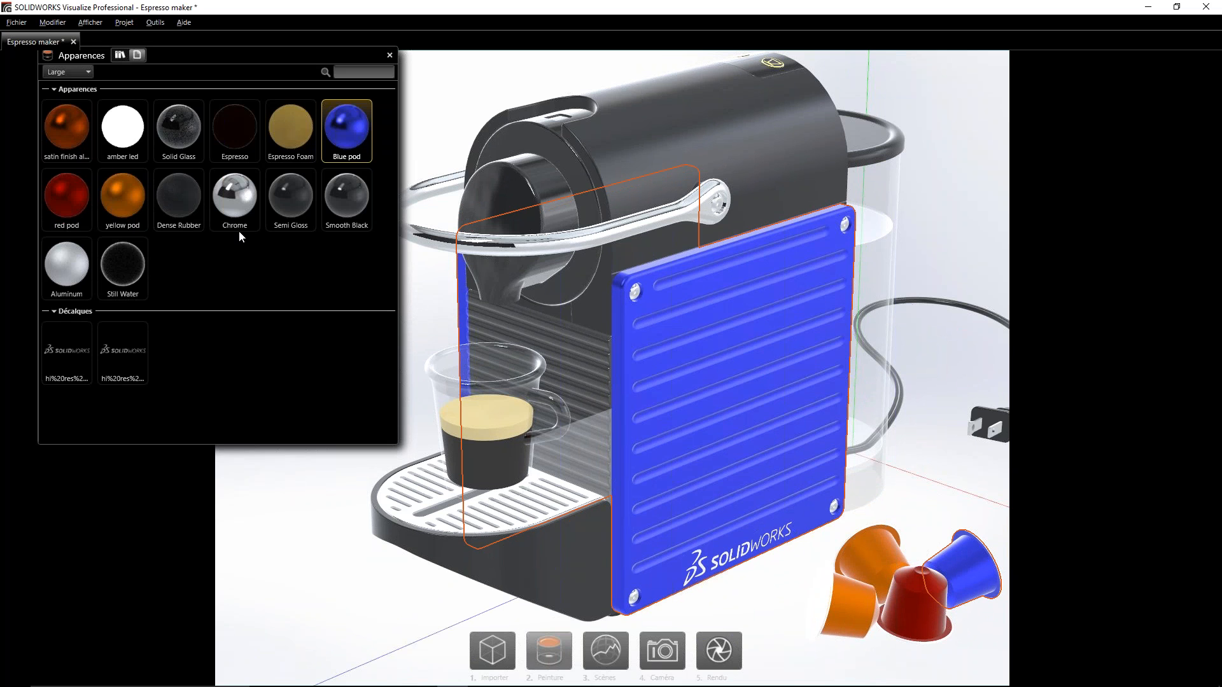
- Replace the appearances palette with the scenes palette, apply the Kitchen environment, and close the palette
{"action": "left_click", "coordinate": [605, 649]}
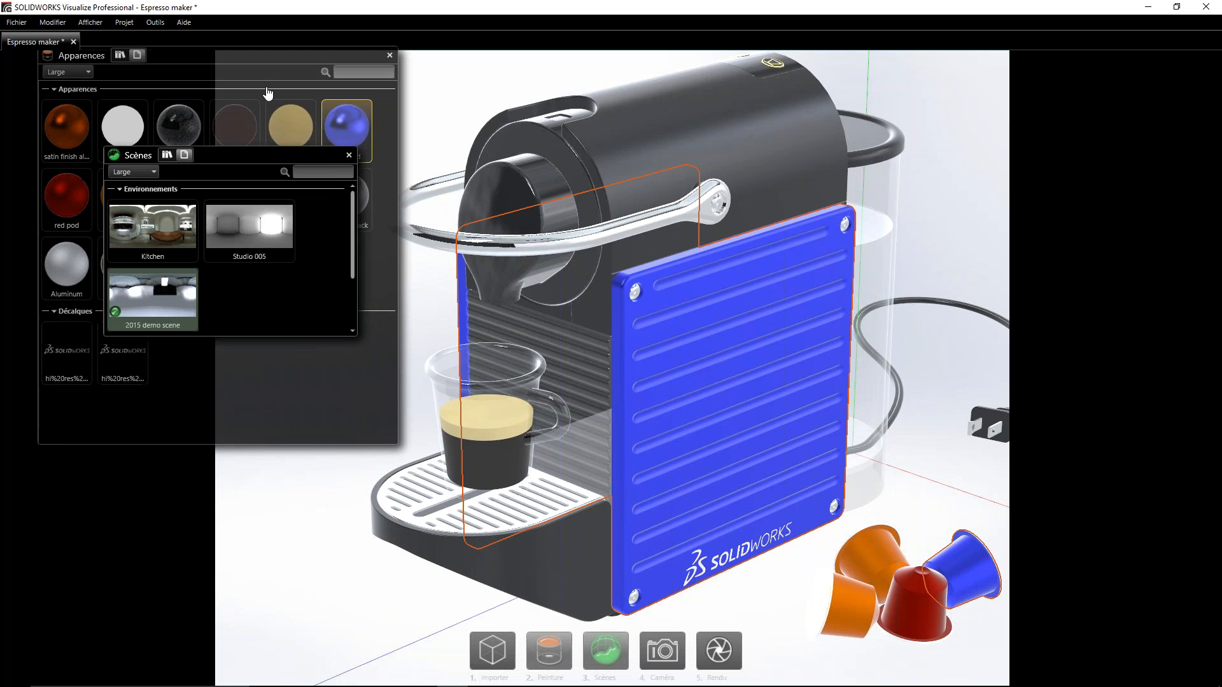
{"action": "mouse_move", "coordinate": [327, 58]}
{"action": "left_mouse_down"}
{"action": "mouse_move", "coordinate": [174, 76]}
{"action": "mouse_move", "coordinate": [321, 63]}
{"action": "left_mouse_up"}
{"action": "left_click", "coordinate": [362, 62]}
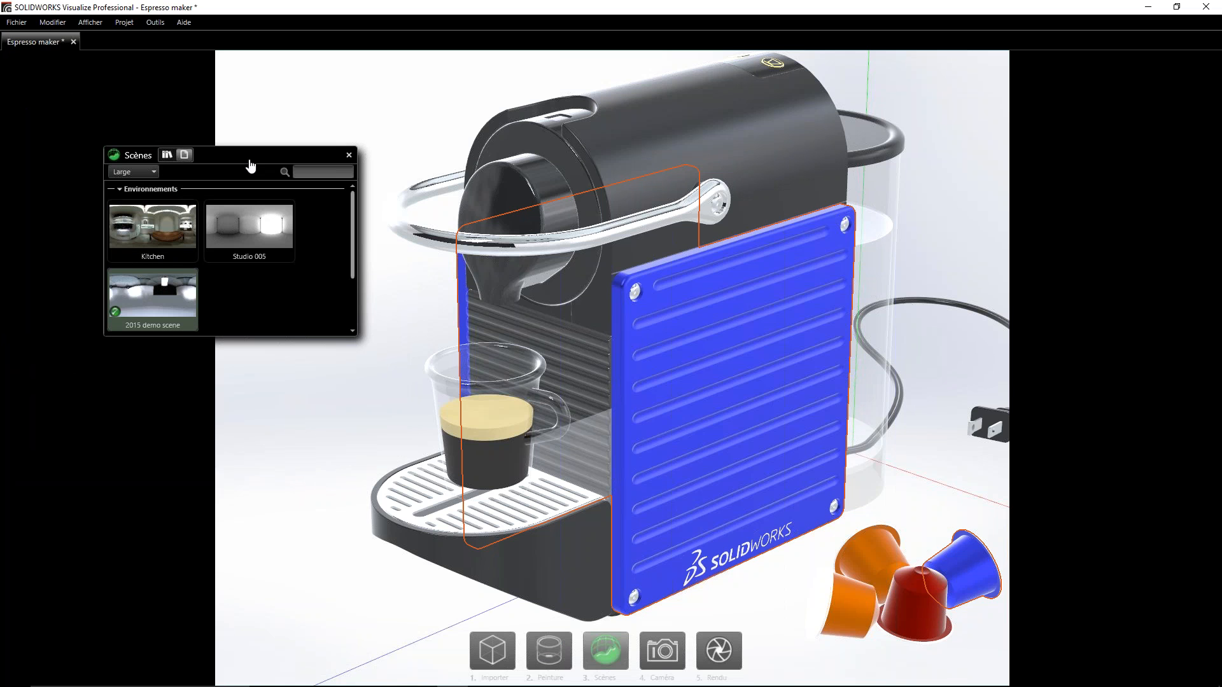
{"action": "double_click", "coordinate": [152, 227]}
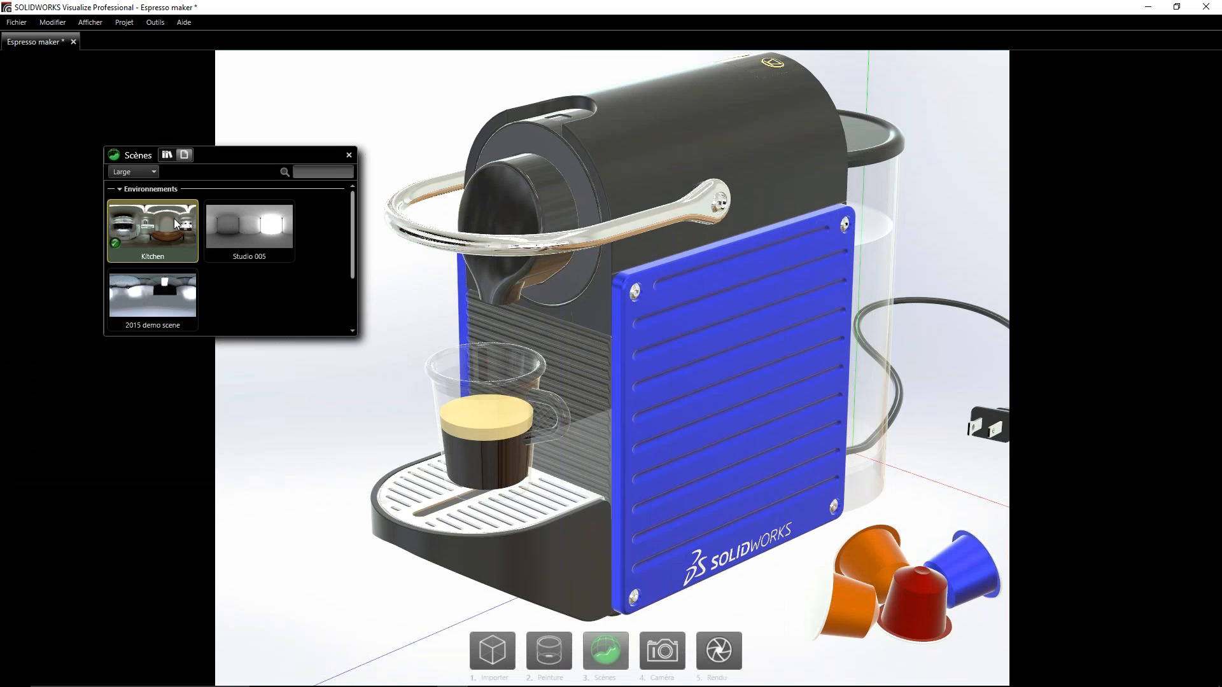
{"action": "scroll", "coordinate": [236, 266], "scroll_direction": "down", "scroll_amount": 2}
{"action": "scroll", "coordinate": [235, 273], "scroll_direction": "up", "scroll_amount": 2}
{"action": "left_click", "coordinate": [349, 155]}
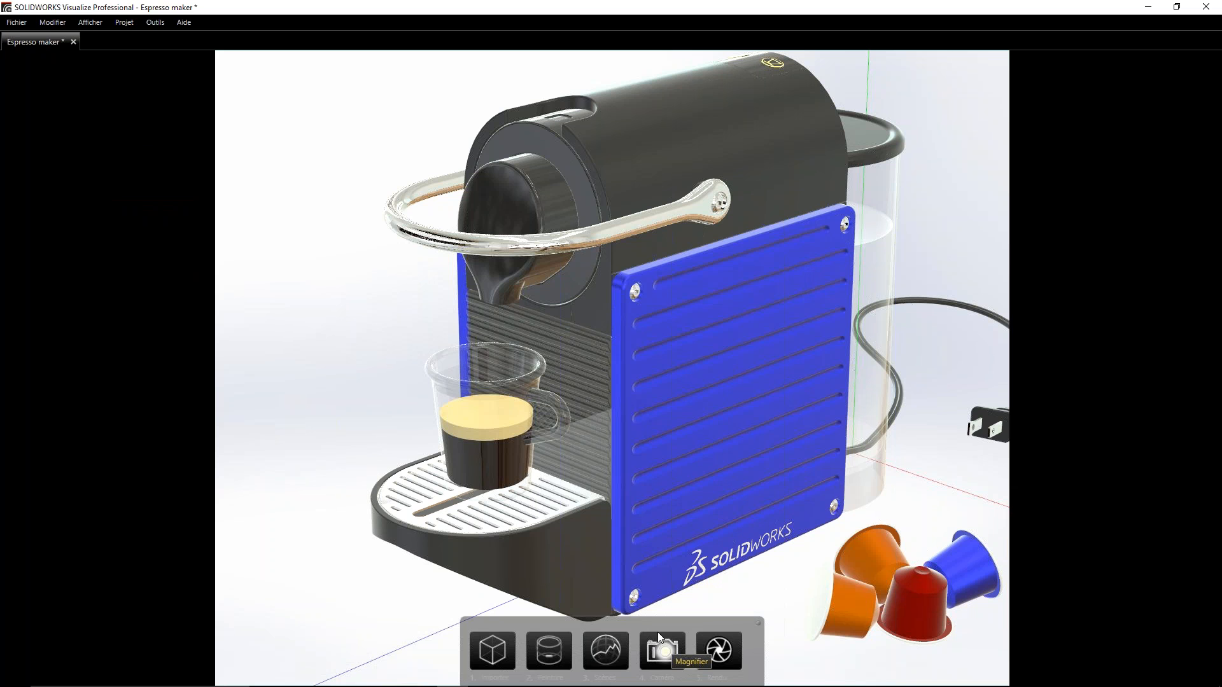
- Preview the camera filters Boost, N&B, Sépia, Fondu and Coucher de soleil, keep Antique, and set the camera brightness to 1.48
{"action": "left_click", "coordinate": [663, 655]}
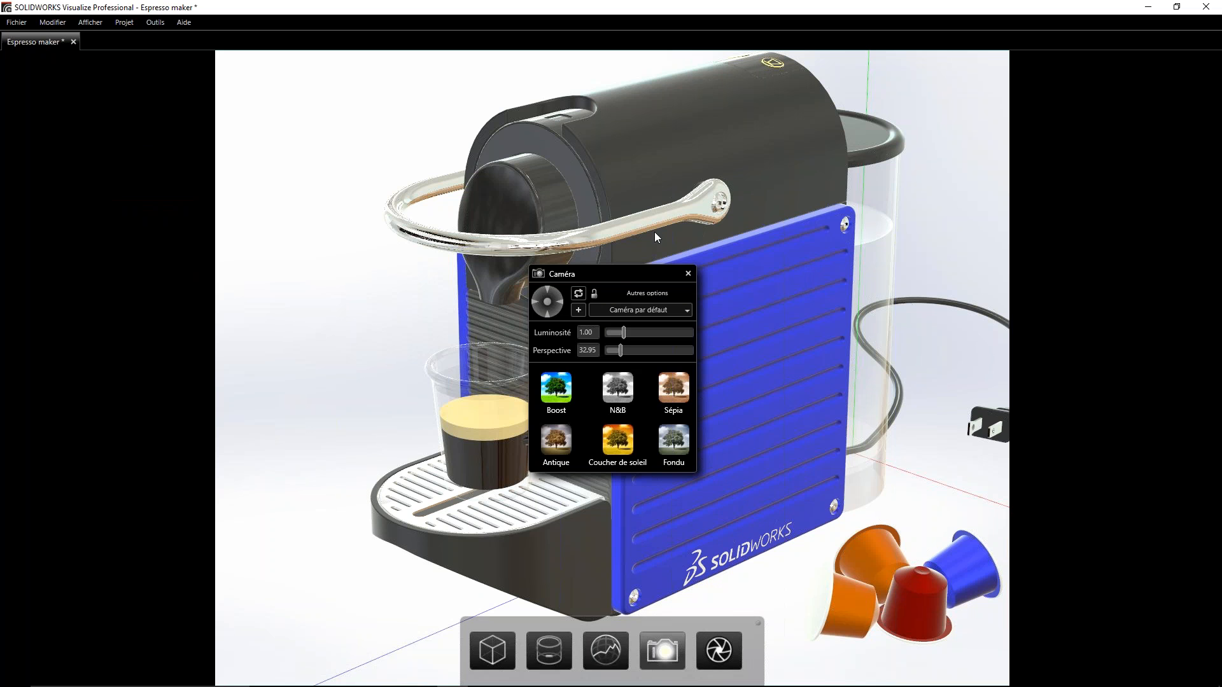
{"action": "left_click_drag", "start_coordinate": [609, 279], "coordinate": [174, 123]}
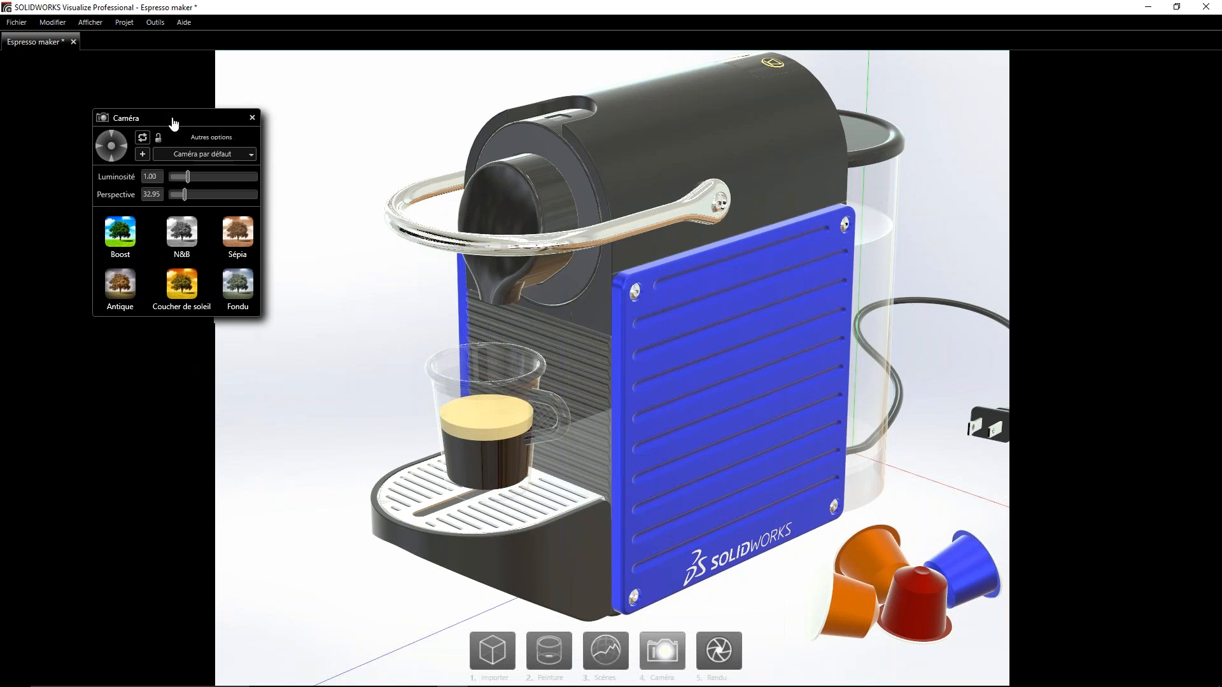
{"action": "left_click", "coordinate": [123, 238]}
{"action": "left_click", "coordinate": [200, 235]}
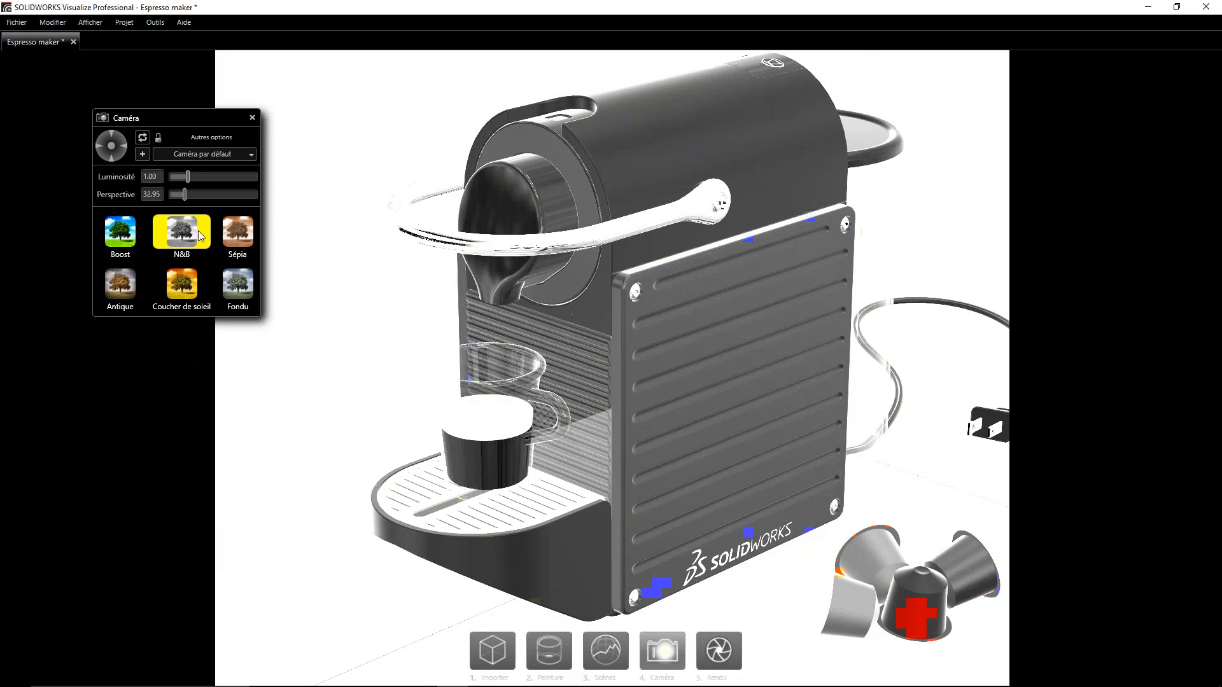
{"action": "left_click", "coordinate": [239, 237]}
{"action": "left_click", "coordinate": [235, 289]}
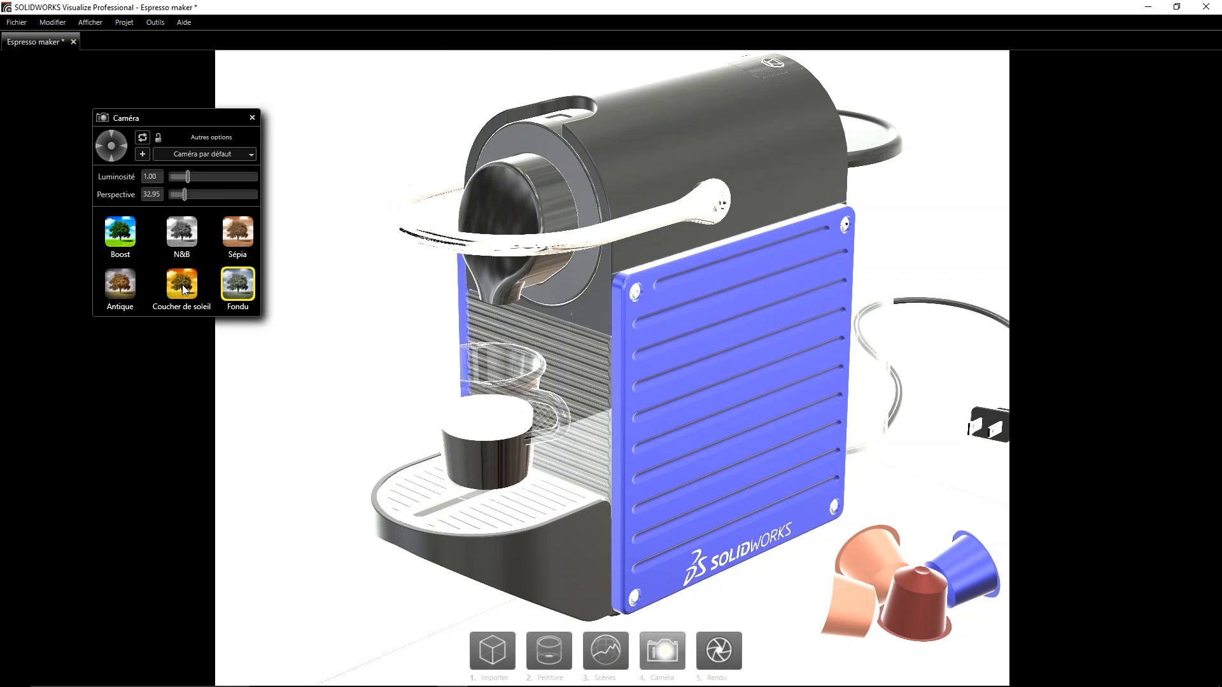
{"action": "left_click", "coordinate": [182, 284]}
{"action": "left_click", "coordinate": [116, 289]}
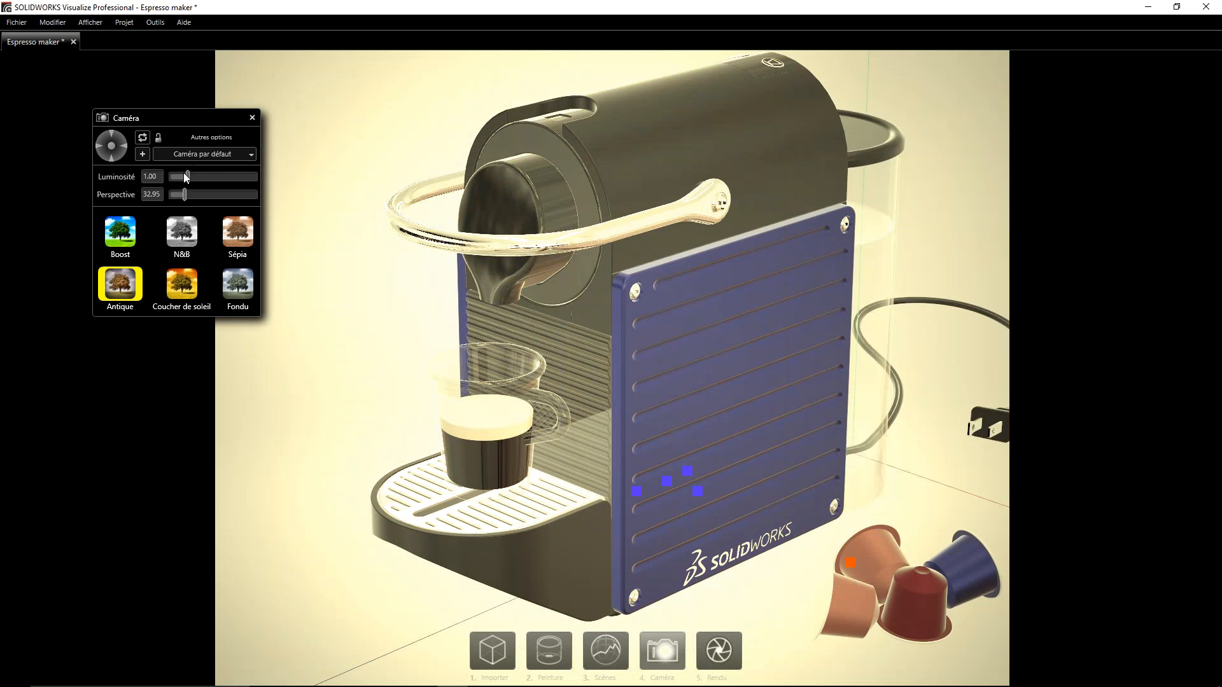
{"action": "left_click_drag", "start_coordinate": [188, 177], "coordinate": [190, 203]}
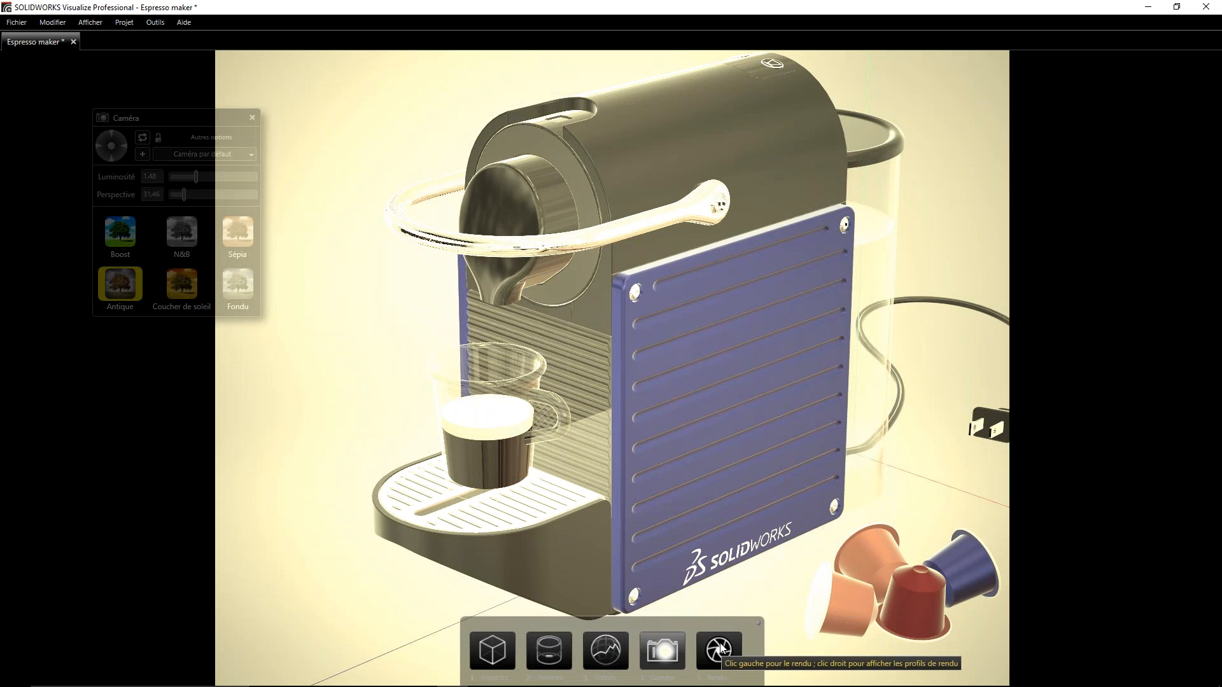
{"action": "left_click", "coordinate": [252, 117]}
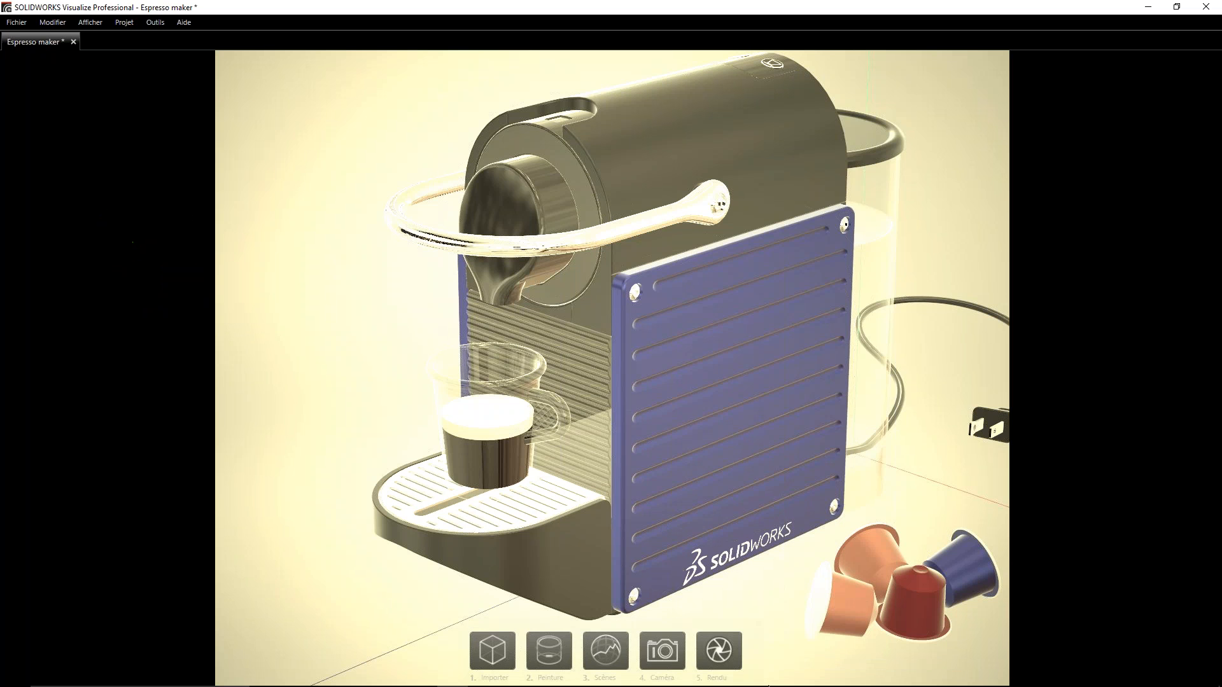
- Review the available render profiles with their modes, formats, sizes and image counts, and close the list
{"action": "right_click", "coordinate": [711, 649]}
{"action": "left_click_drag", "start_coordinate": [631, 250], "coordinate": [251, 182]}
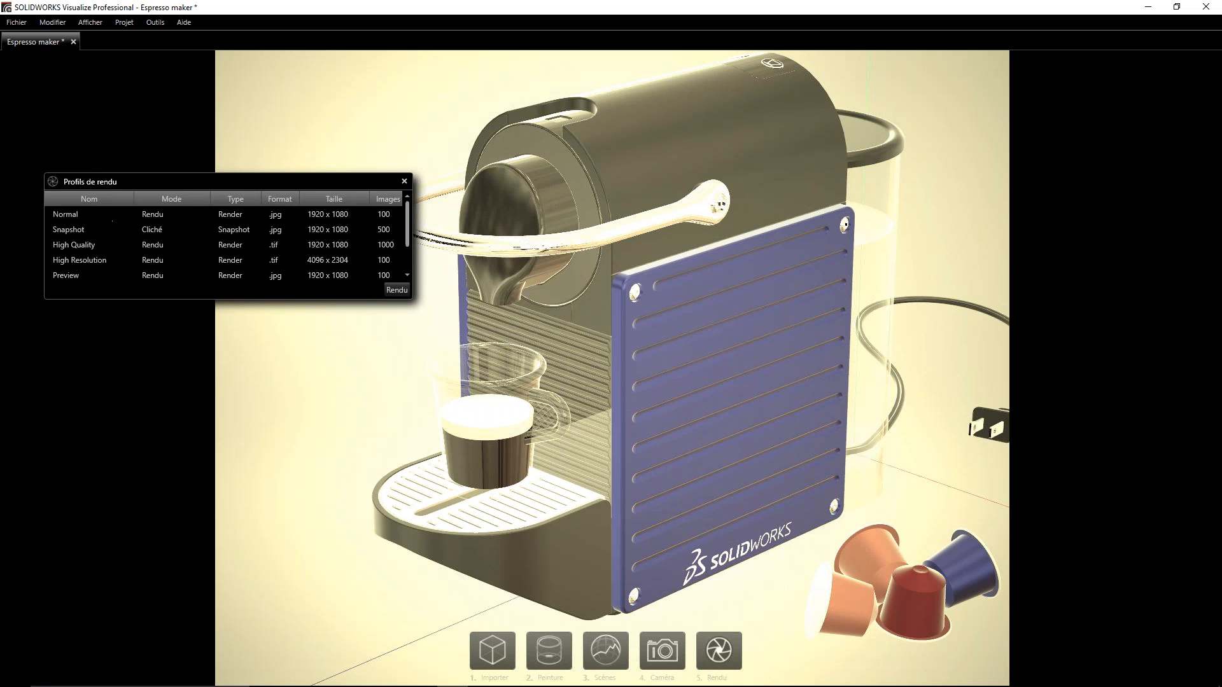
{"action": "left_click", "coordinate": [404, 181]}
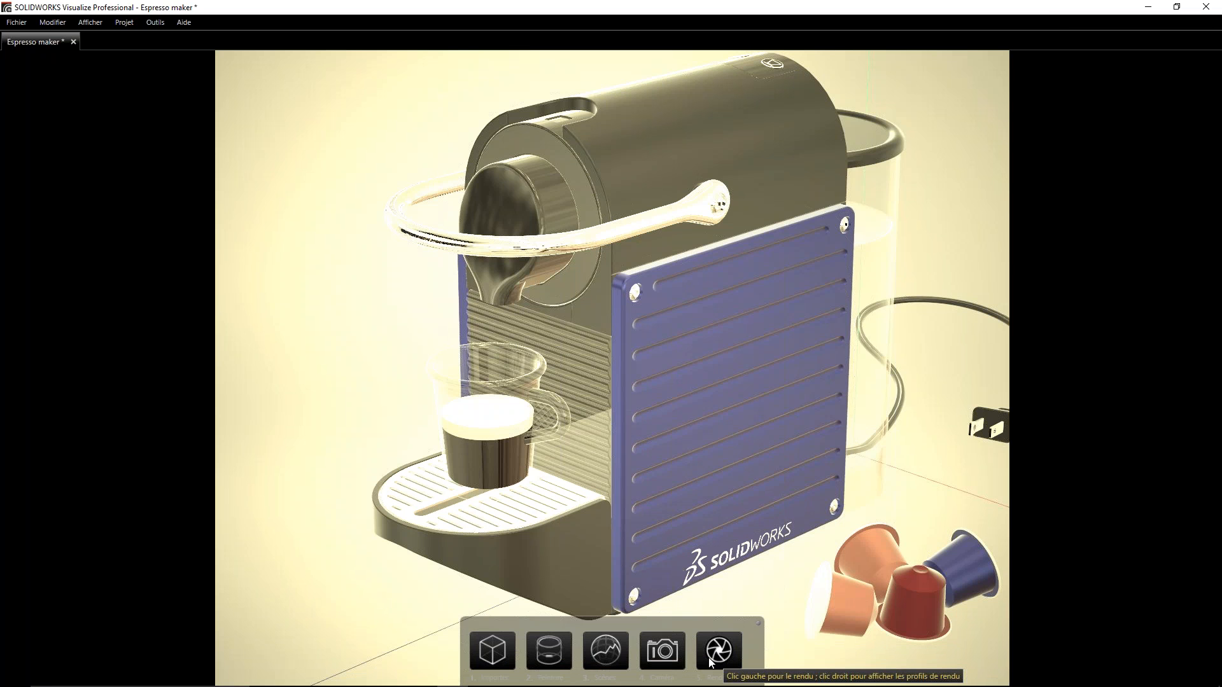
{"action": "left_click", "coordinate": [713, 649]}
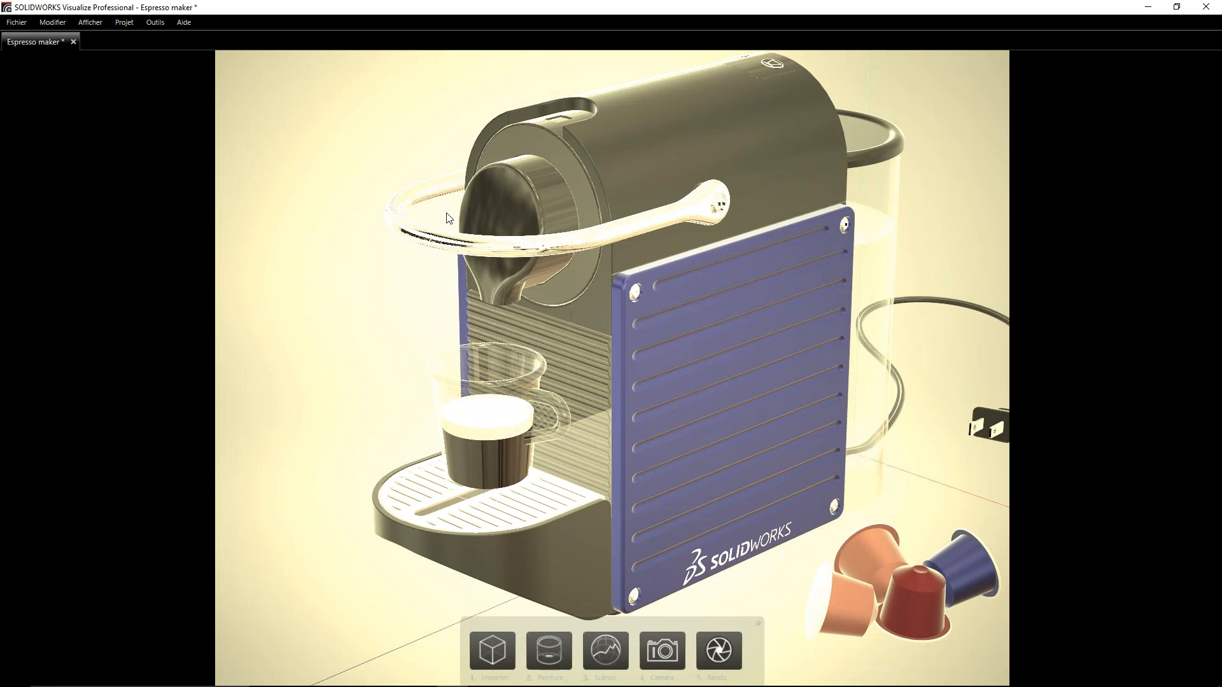
{"action": "right_click_drag", "start_coordinate": [401, 164], "coordinate": [378, 177], "text": "alt"}
{"action": "left_click_drag", "start_coordinate": [380, 182], "coordinate": [859, 326], "text": "alt"}
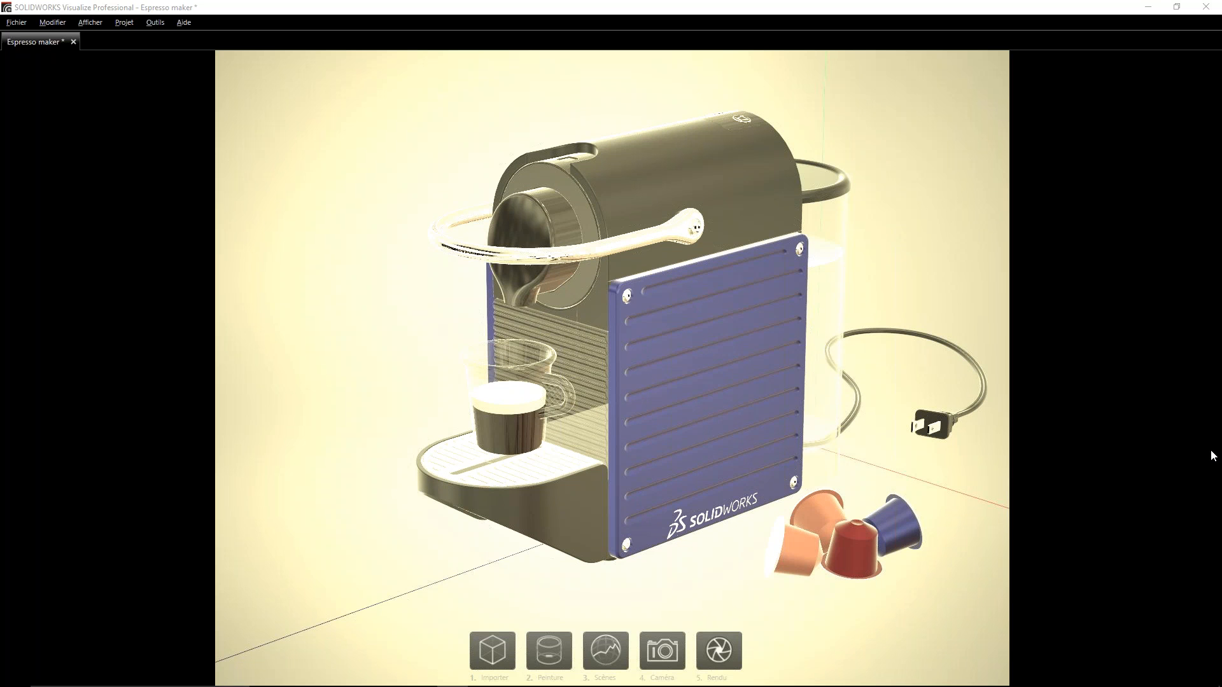
{"action": "left_click", "coordinate": [751, 277]}
{"action": "mouse_move", "coordinate": [861, 143]}
{"action": "right_mouse_down", "text": "alt"}
{"action": "mouse_move", "coordinate": [857, 208]}
{"action": "mouse_move", "coordinate": [849, 144]}
{"action": "right_mouse_up", "text": "alt"}
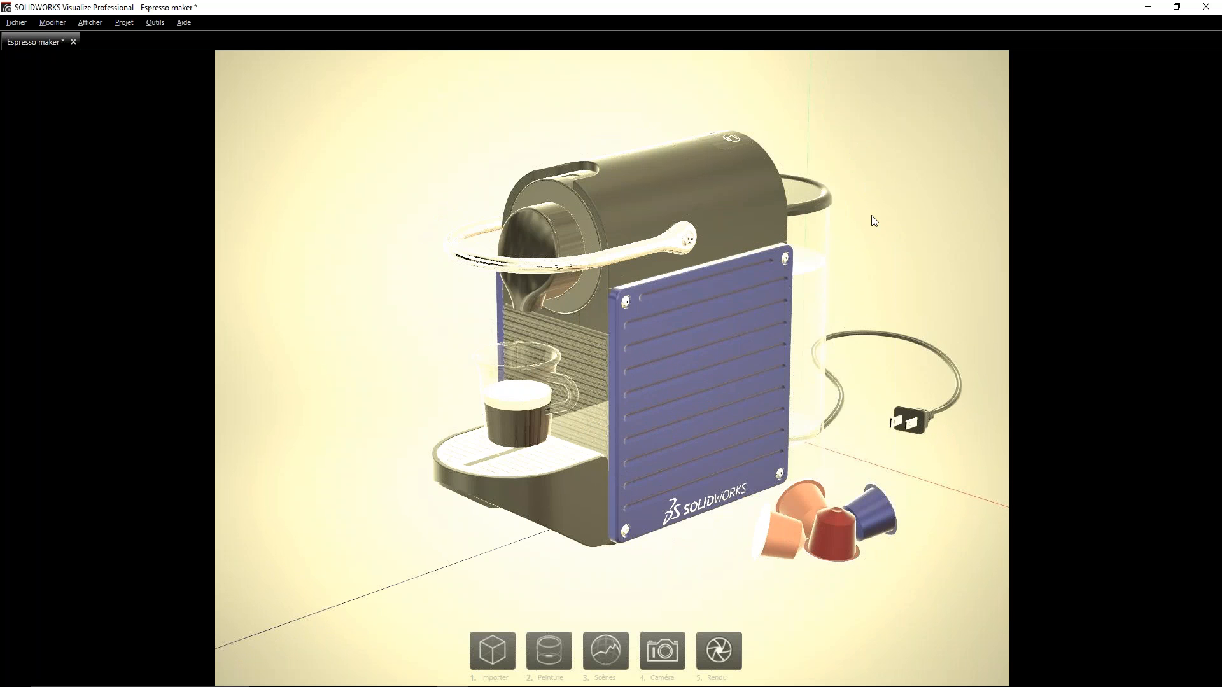
{"action": "left_click", "coordinate": [605, 650]}
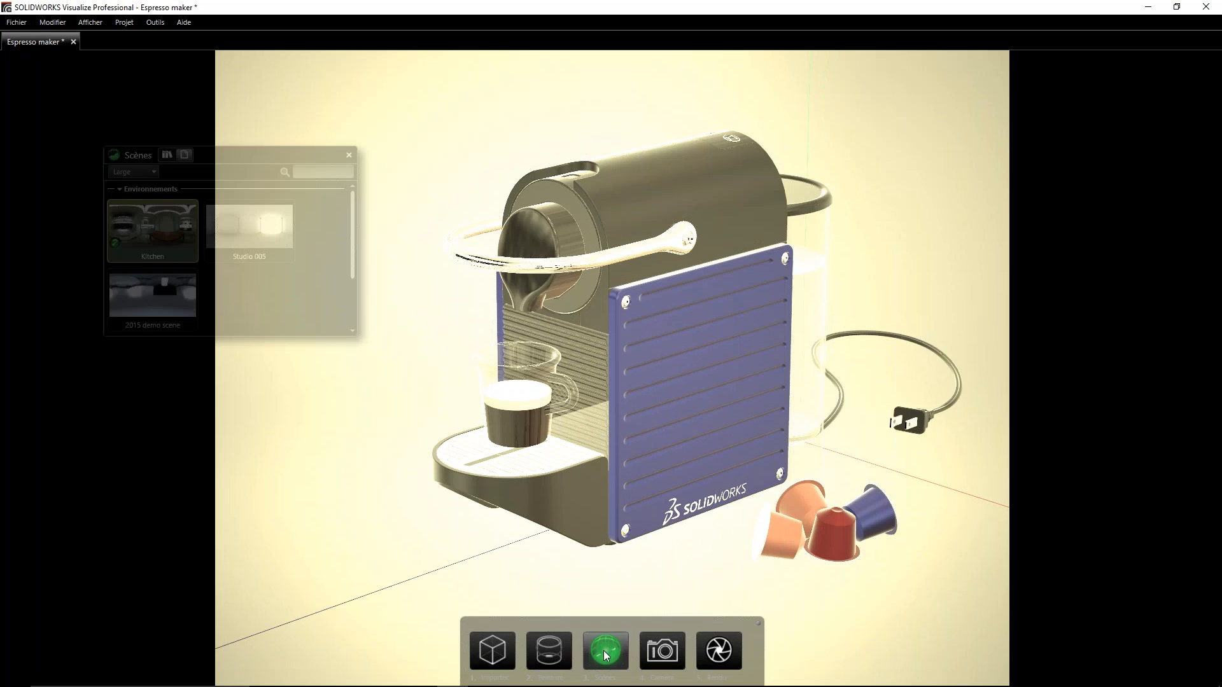
{"action": "left_click", "coordinate": [604, 651]}
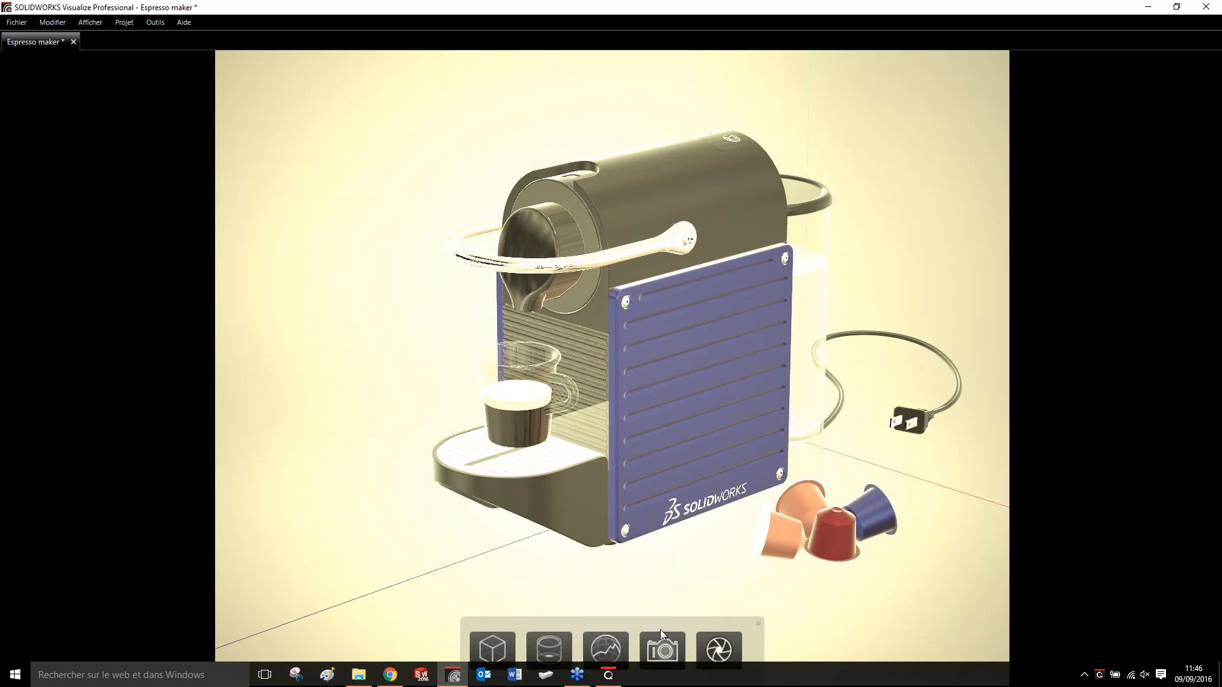
- Replace the camera's Antique filter with Boost, lower the brightness to 0.63, and close the camera palette
{"action": "left_click", "coordinate": [664, 649]}
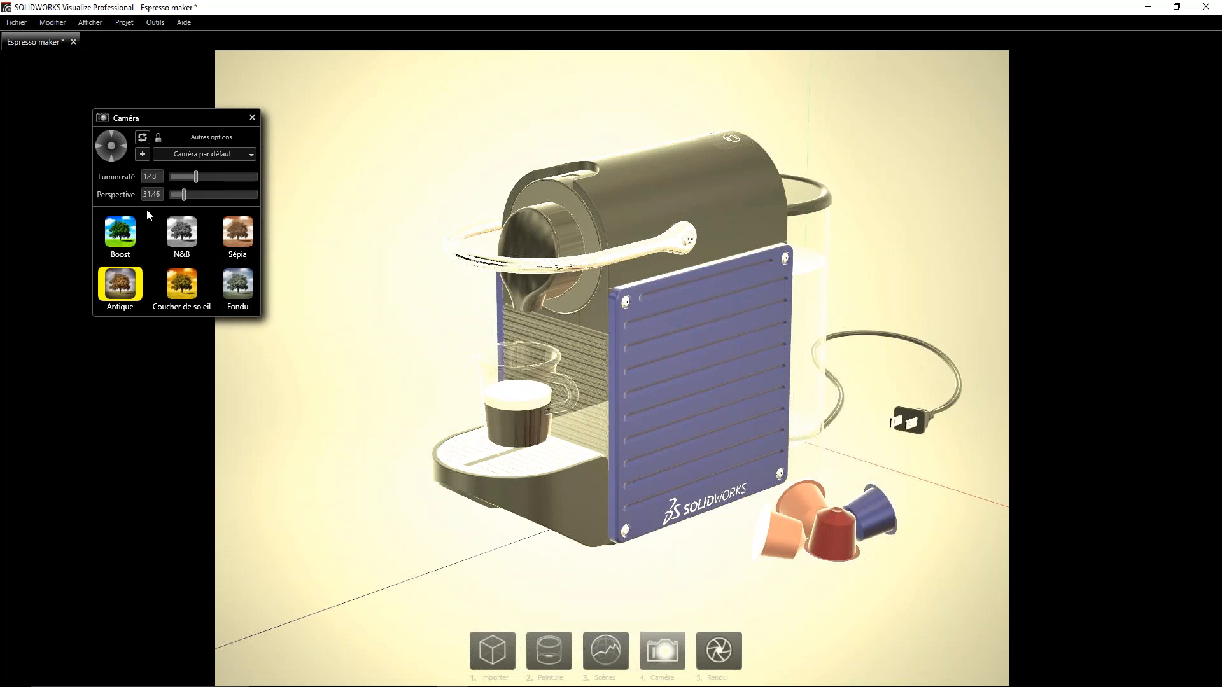
{"action": "left_click", "coordinate": [121, 231]}
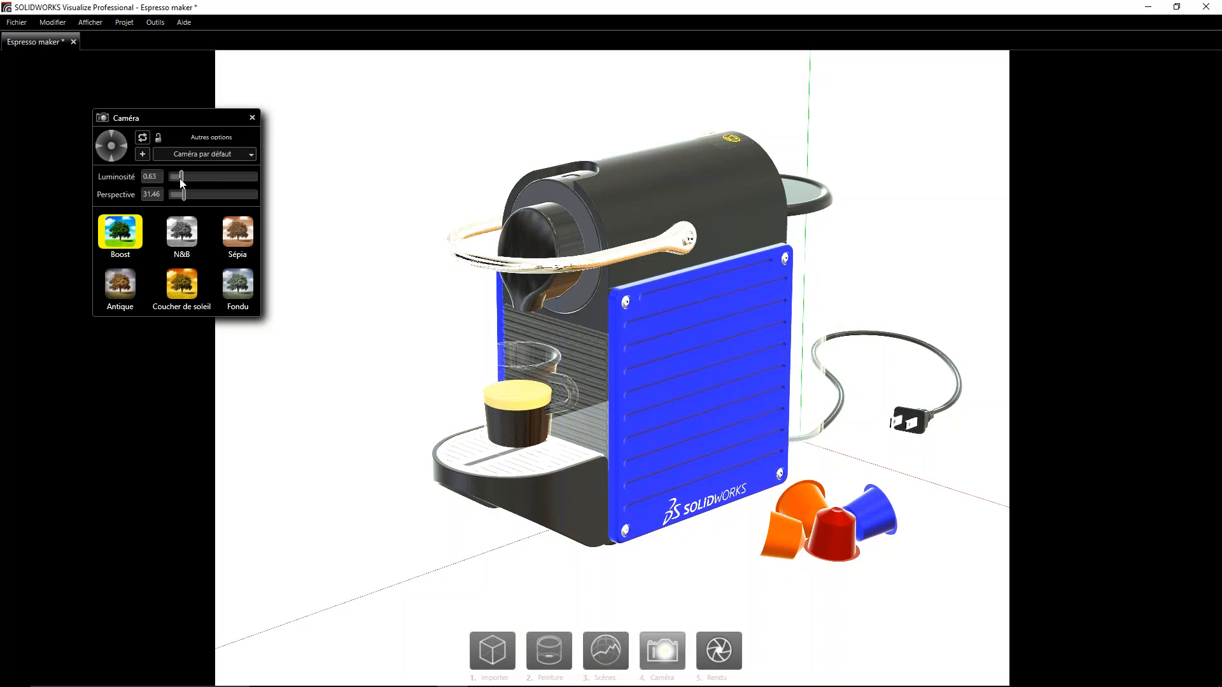
{"action": "left_click", "coordinate": [252, 118]}
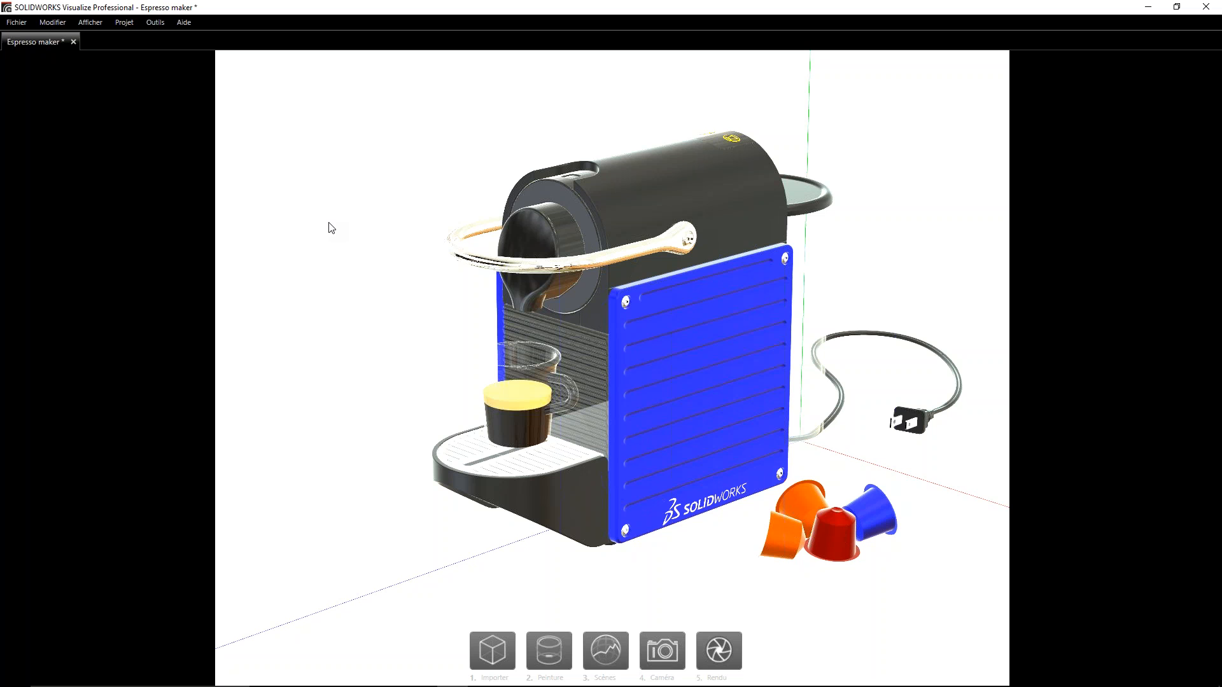
- Switch from the simplified to the full interface and expand the Espresso maker model down to the parts of its Root group
{"action": "key", "text": "space"}
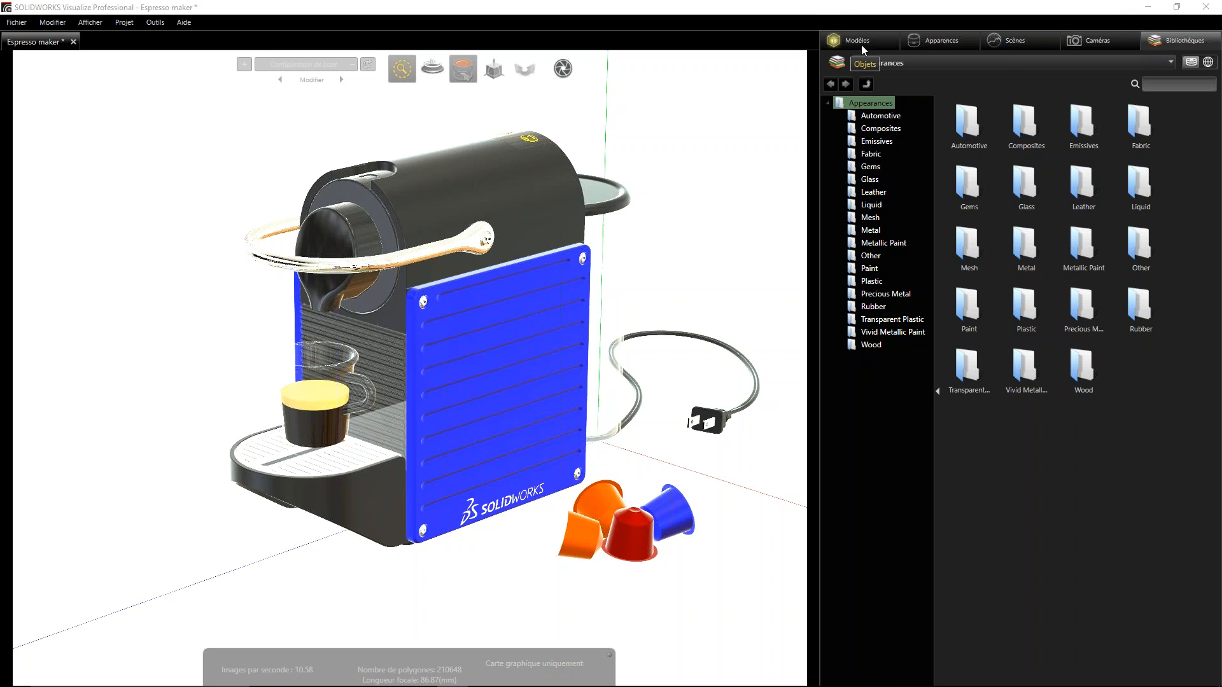
{"action": "left_click", "coordinate": [880, 44]}
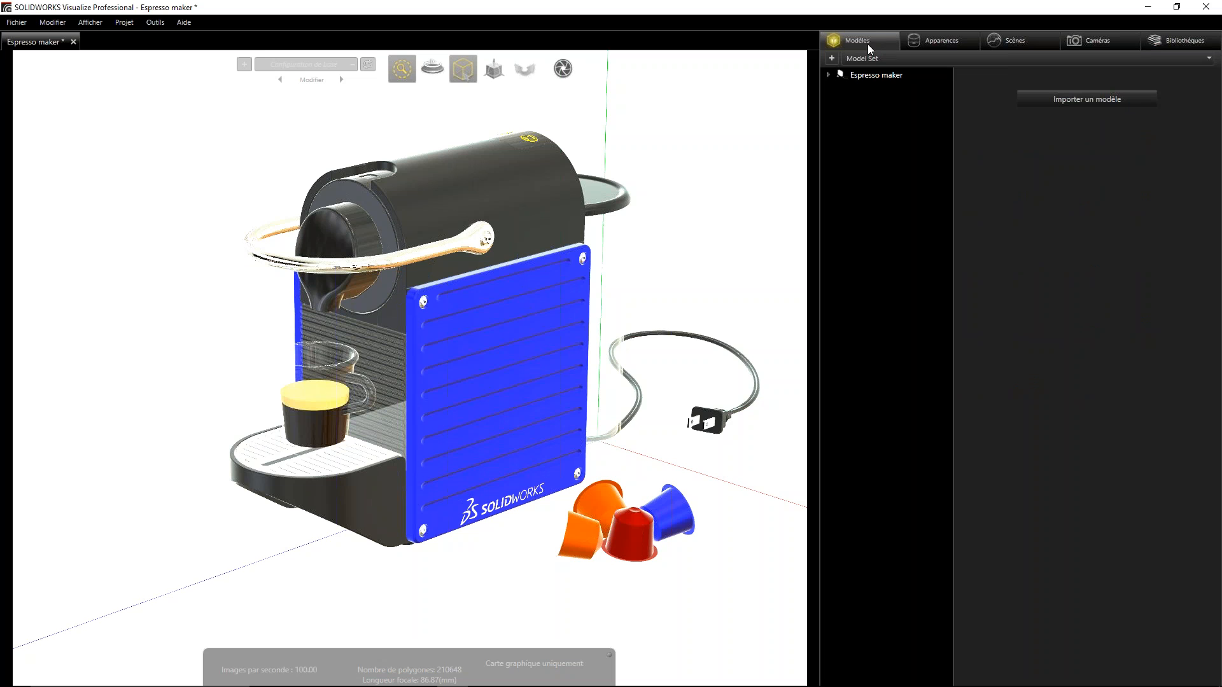
{"action": "left_click", "coordinate": [840, 75]}
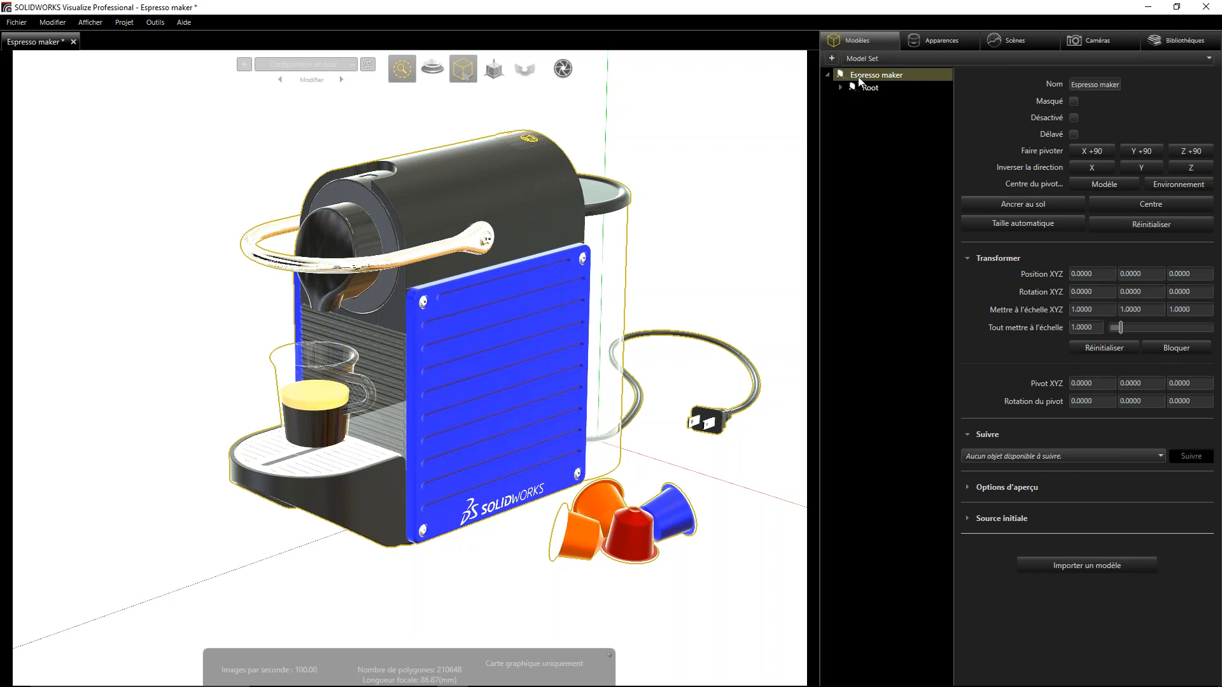
{"action": "left_click", "coordinate": [841, 86]}
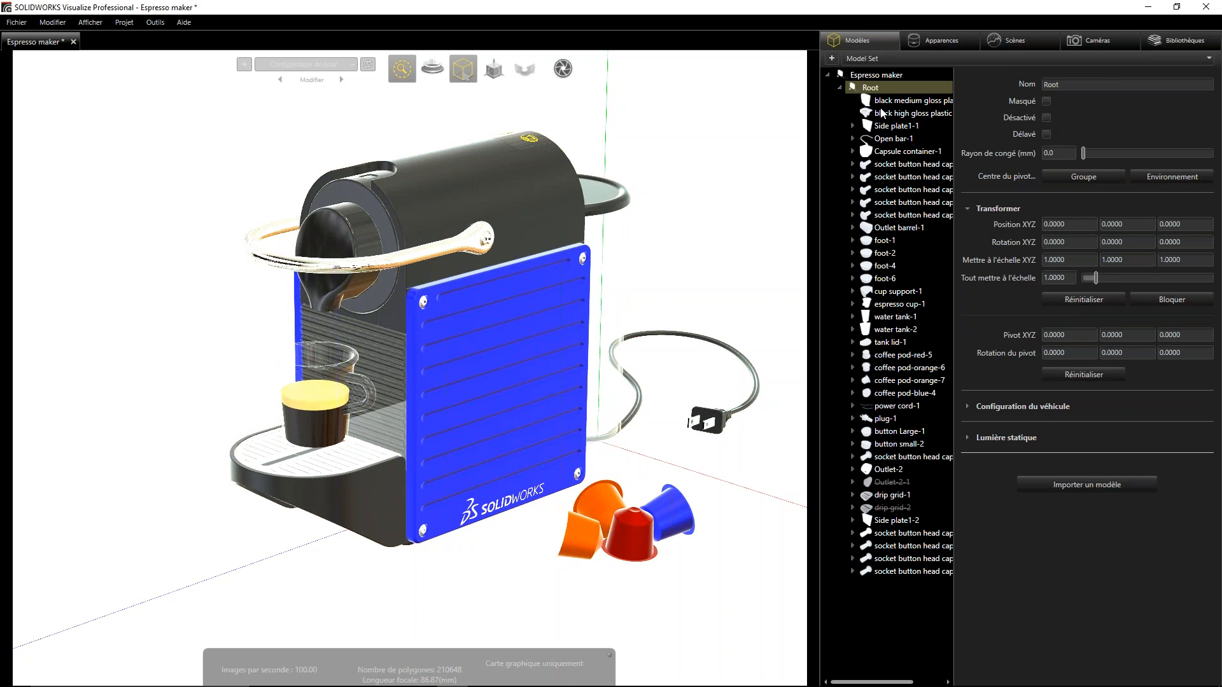
- Review the project's appearances, scenes, cameras and content libraries, return to the models, and clear the selection
{"action": "left_click", "coordinate": [952, 42]}
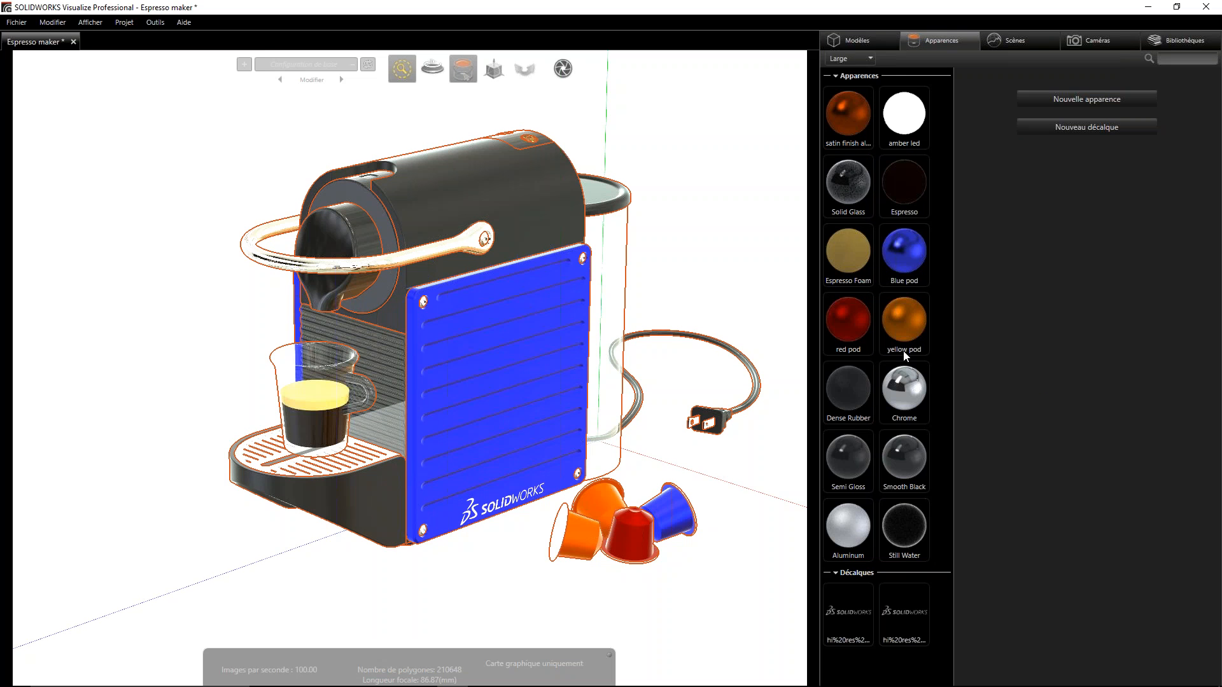
{"action": "left_click", "coordinate": [1023, 39]}
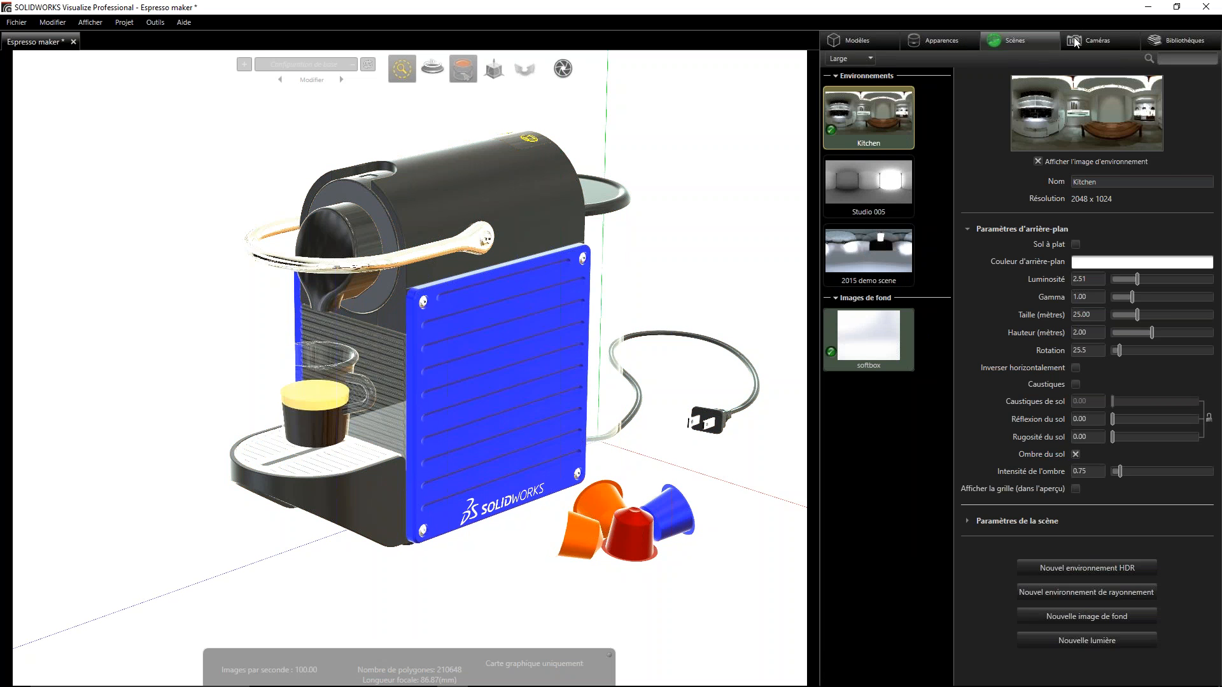
{"action": "left_click", "coordinate": [1114, 39]}
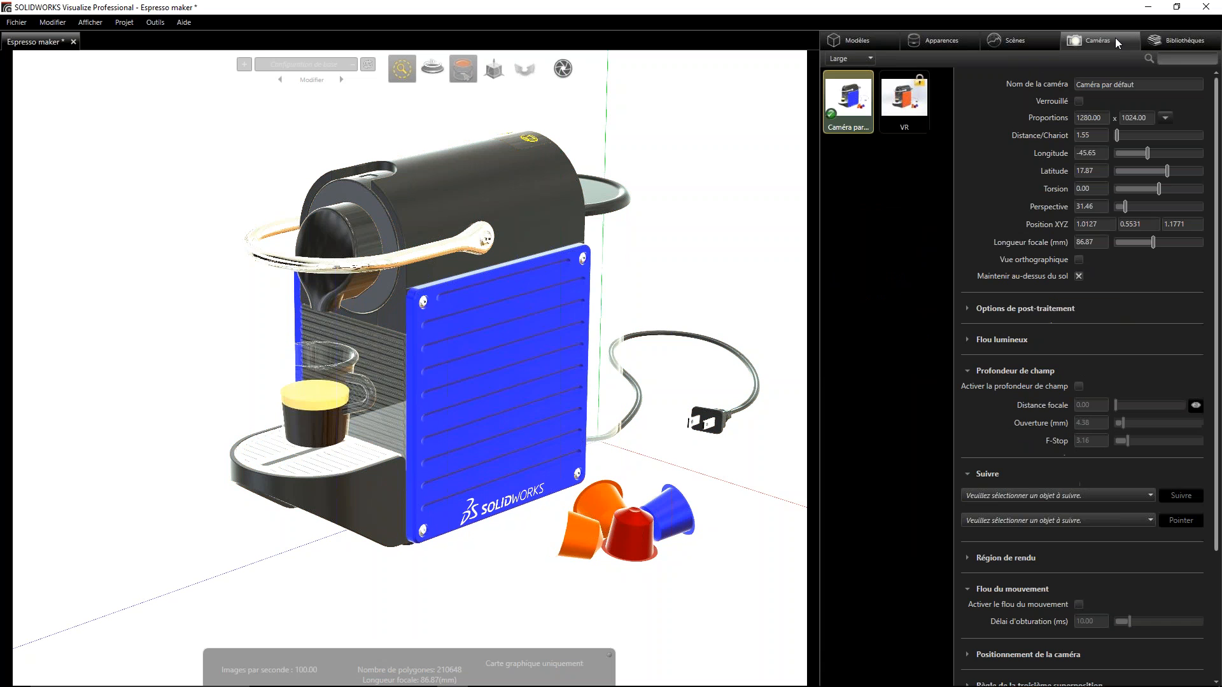
{"action": "left_click", "coordinate": [1188, 42]}
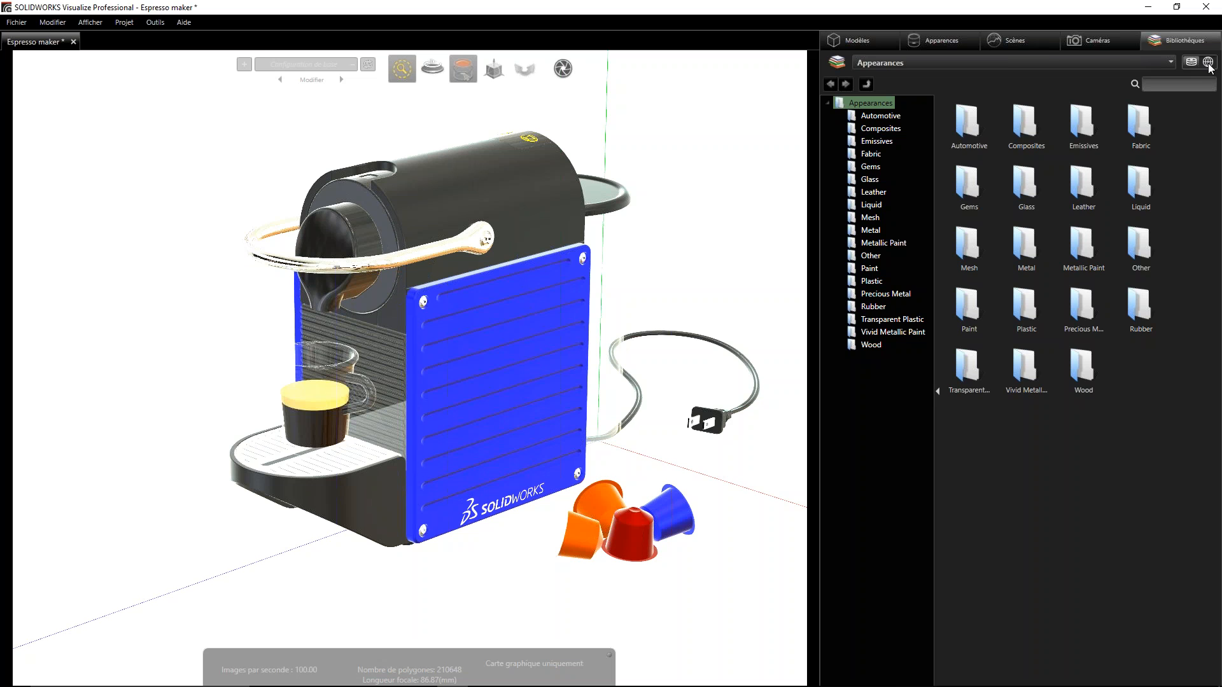
{"action": "left_click", "coordinate": [870, 41]}
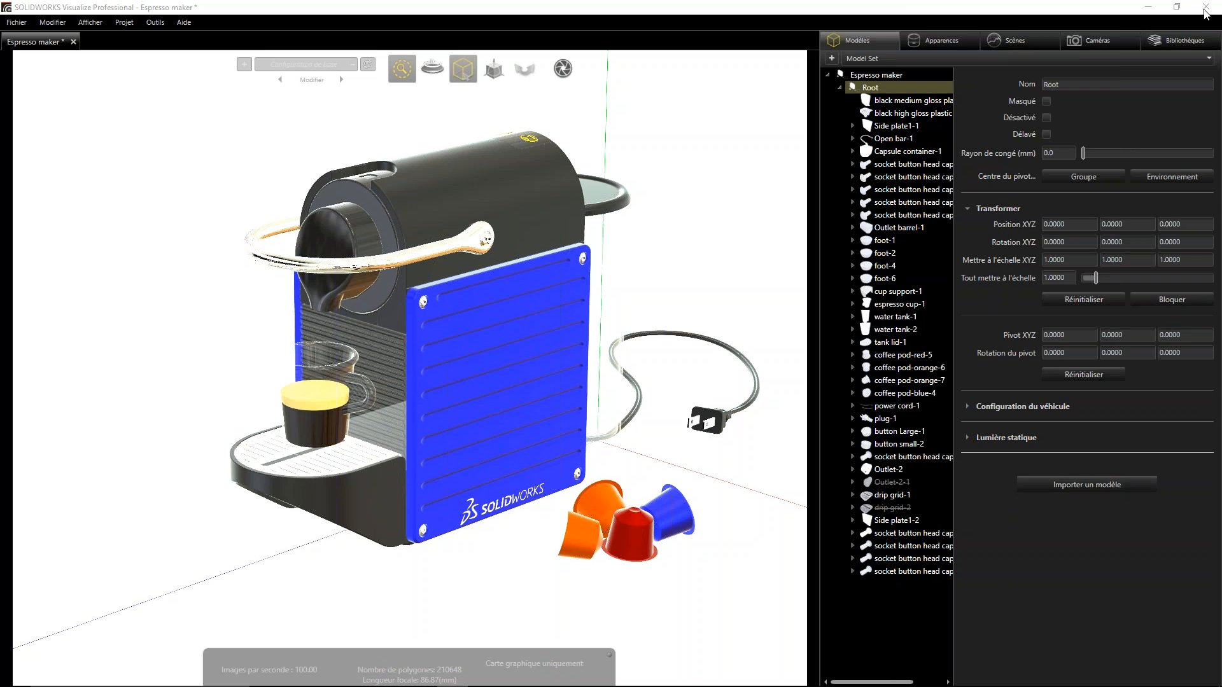
{"action": "left_click", "coordinate": [738, 148]}
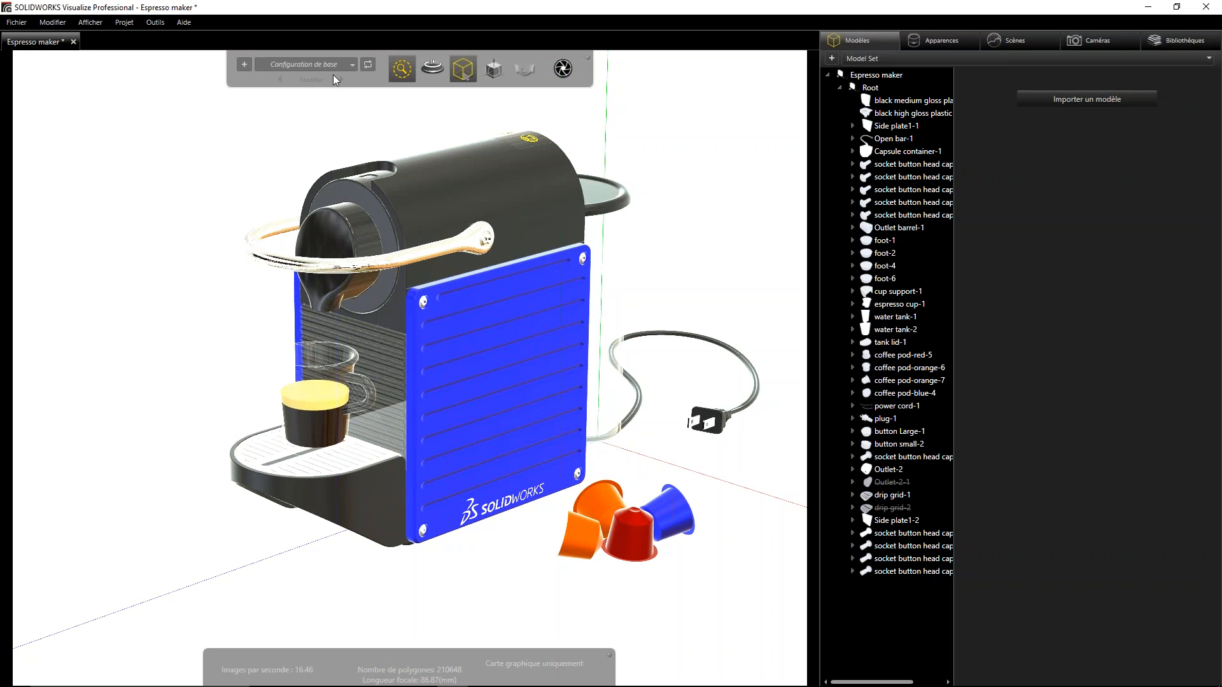
- Set the viewport to the Rapide render mode and check the rendered machine from different angles
{"action": "mouse_move", "coordinate": [401, 69]}
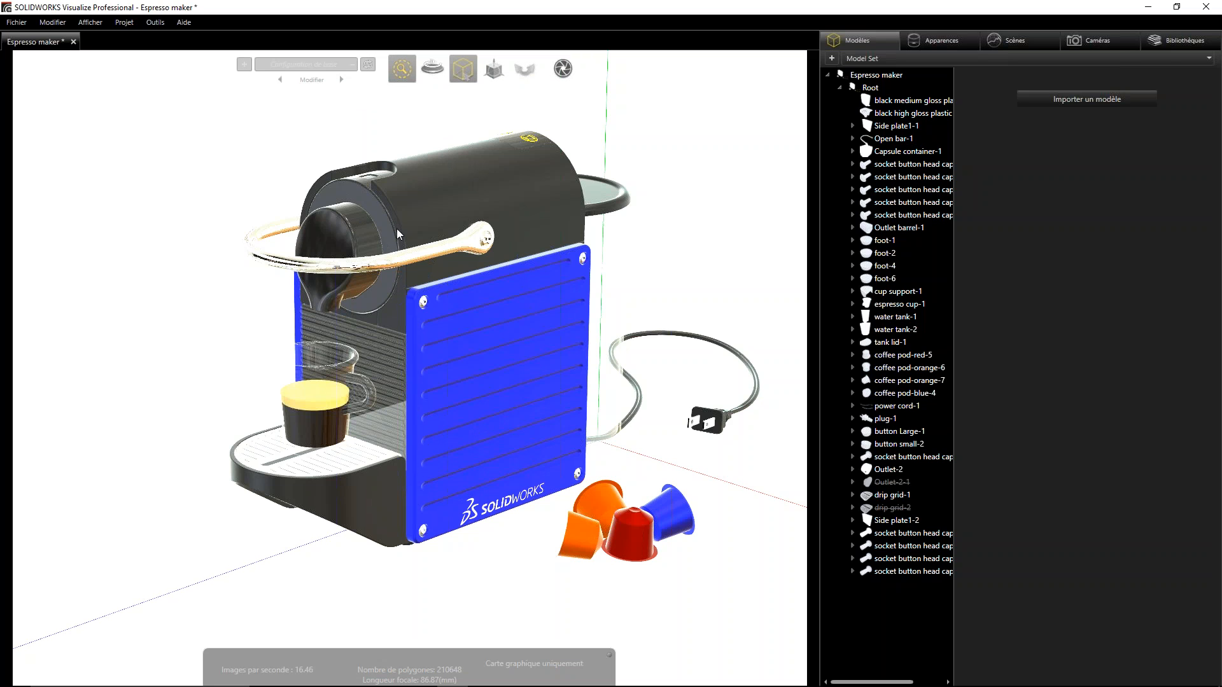
{"action": "right_click_drag", "start_coordinate": [443, 459], "coordinate": [443, 423], "text": "alt"}
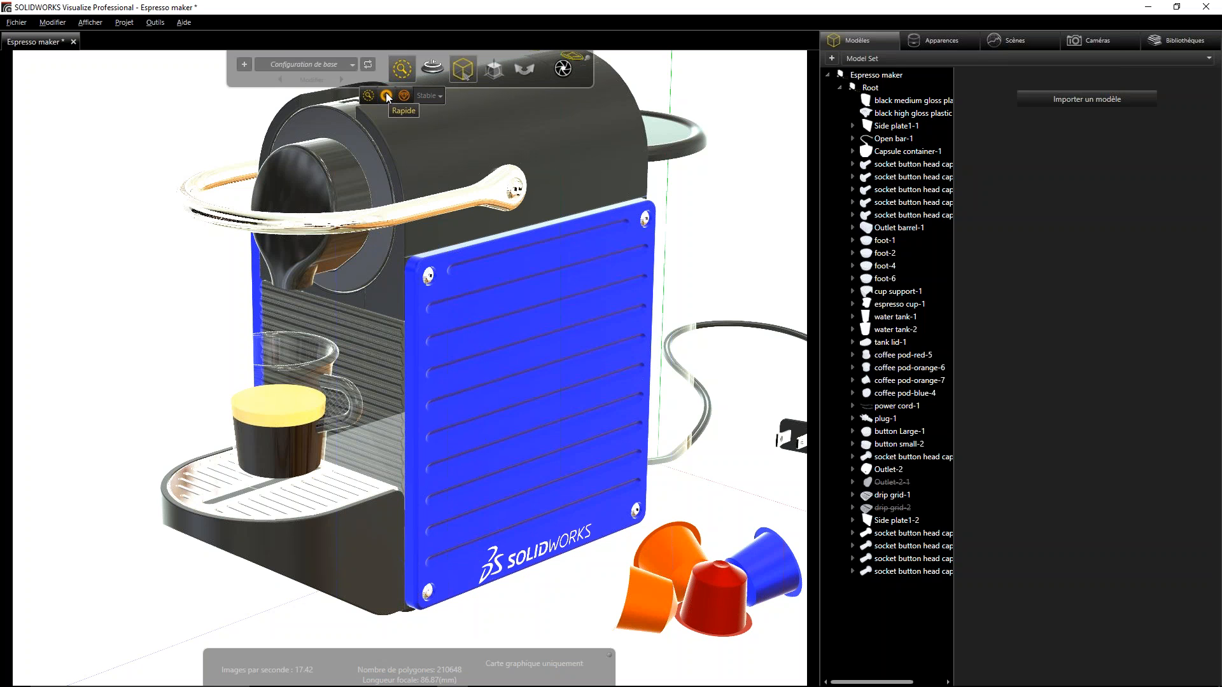
{"action": "left_click", "coordinate": [386, 94]}
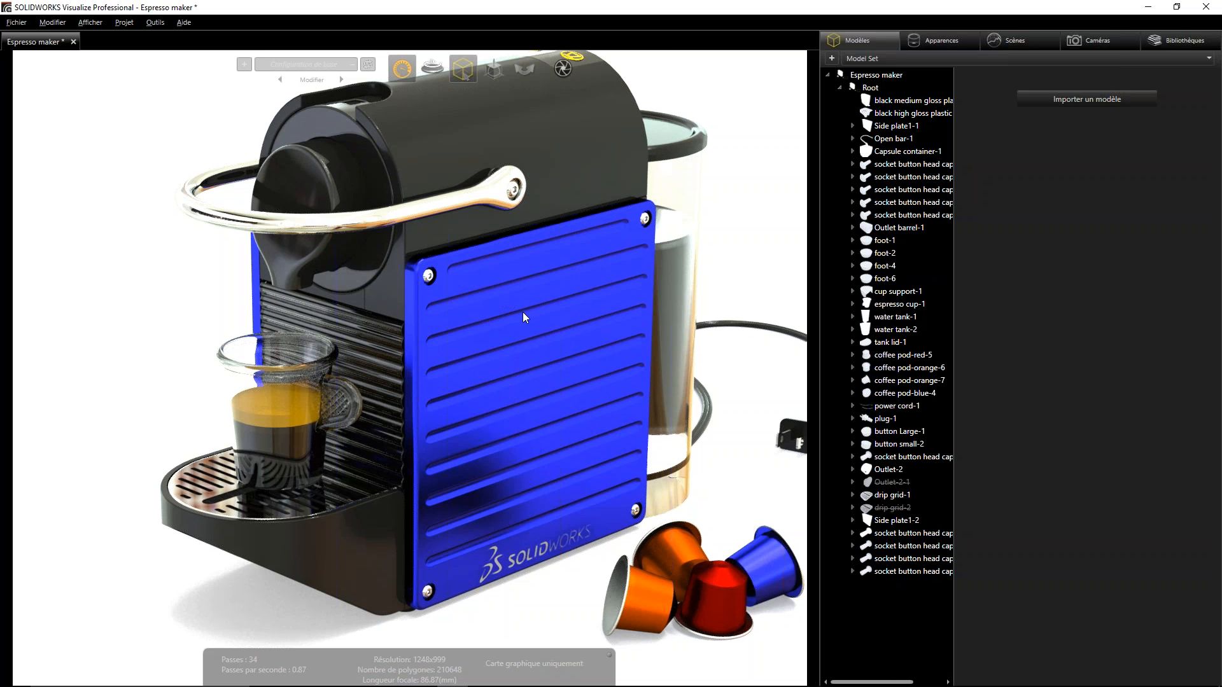
{"action": "left_click_drag", "start_coordinate": [463, 390], "coordinate": [574, 415]}
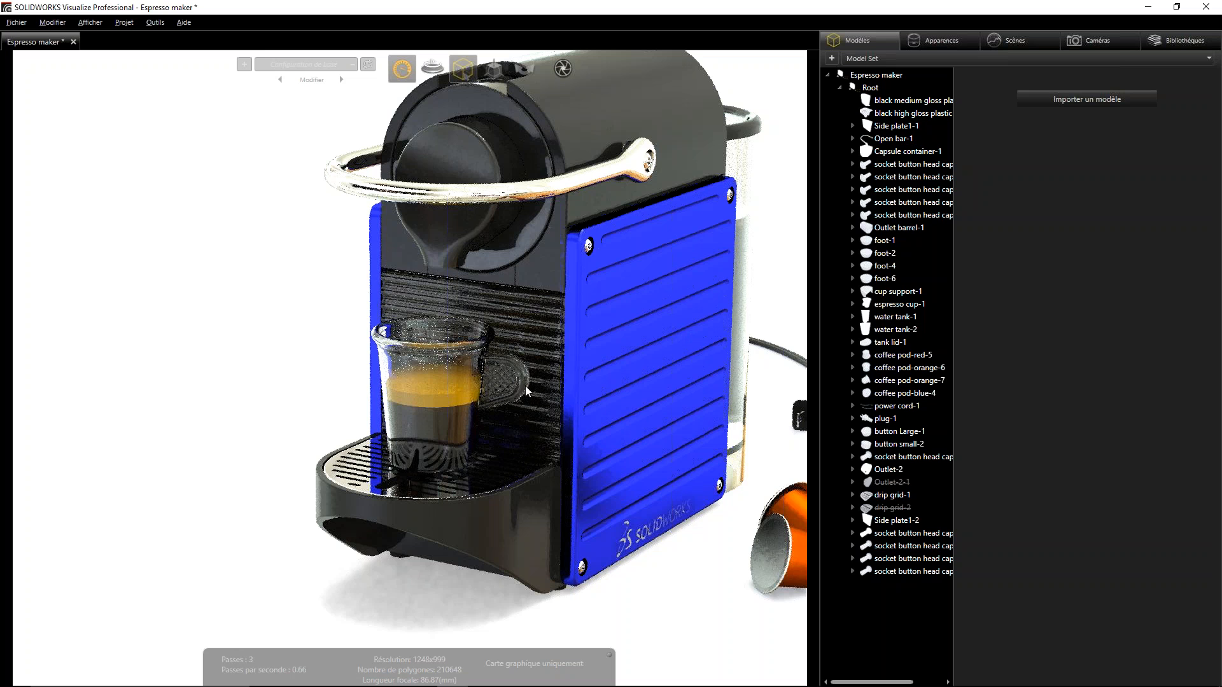
{"action": "middle_click_drag", "start_coordinate": [550, 380], "coordinate": [546, 380]}
{"action": "middle_click_drag", "start_coordinate": [607, 347], "coordinate": [576, 324]}
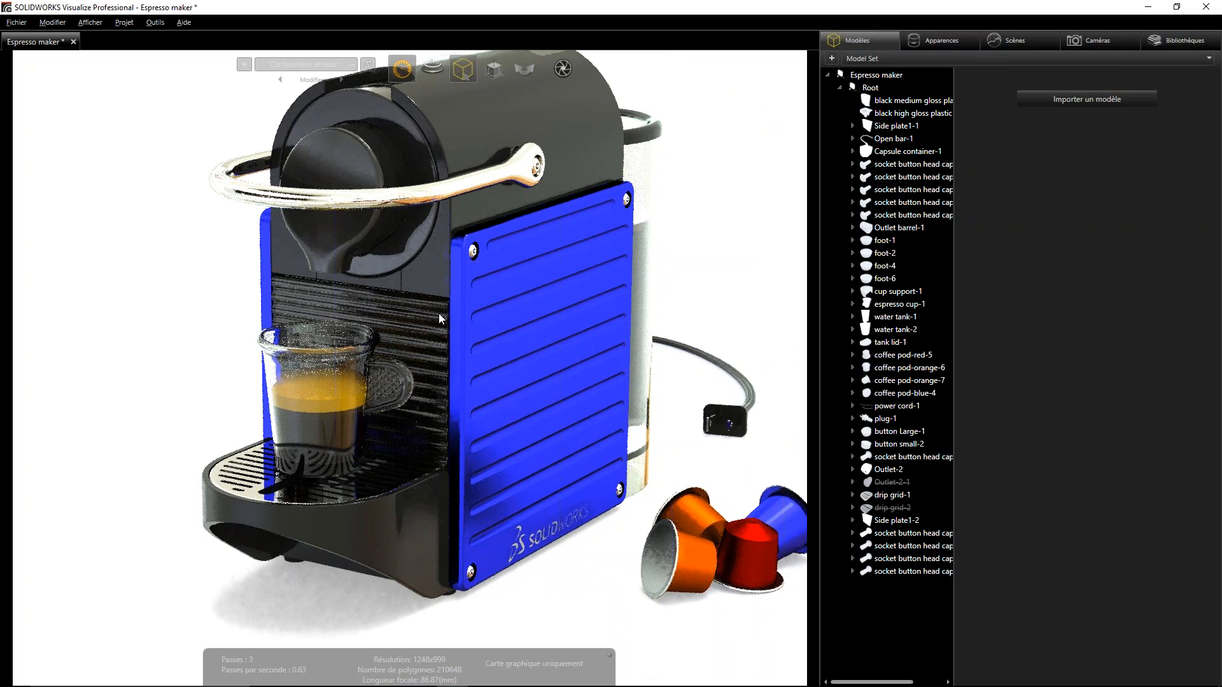
{"action": "left_click_drag", "start_coordinate": [437, 313], "coordinate": [431, 207]}
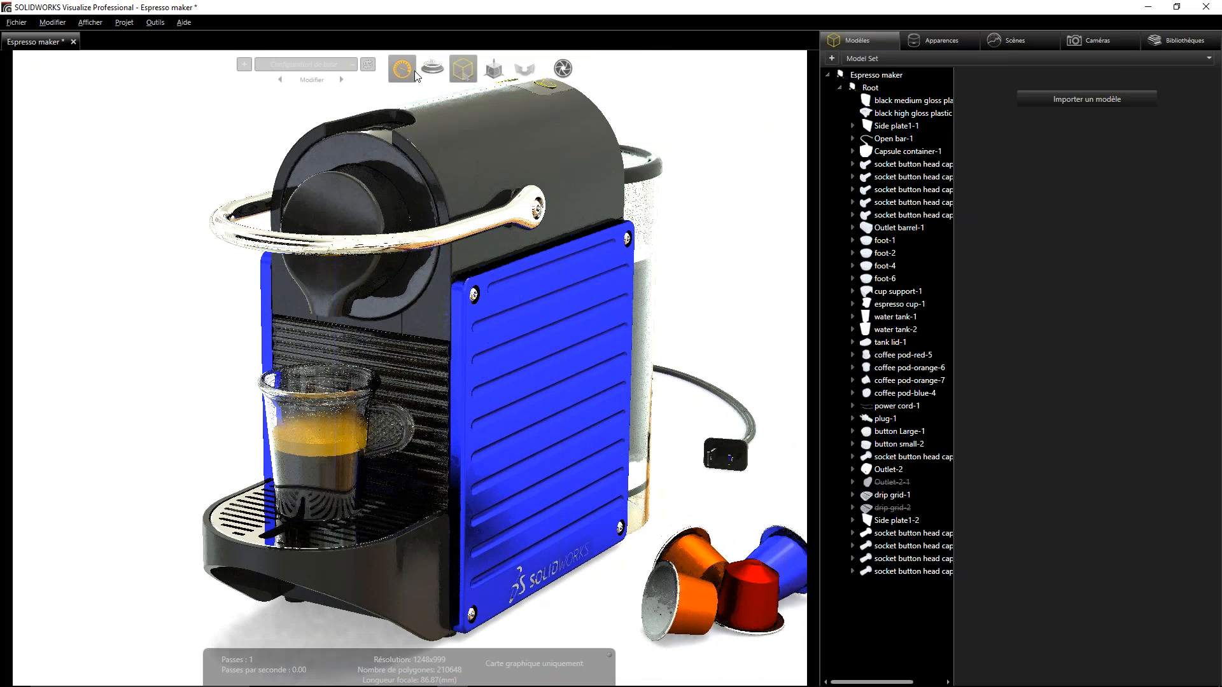
- Set the viewport to the most accurate render mode and view the machine from above while it refines
{"action": "mouse_move", "coordinate": [403, 66]}
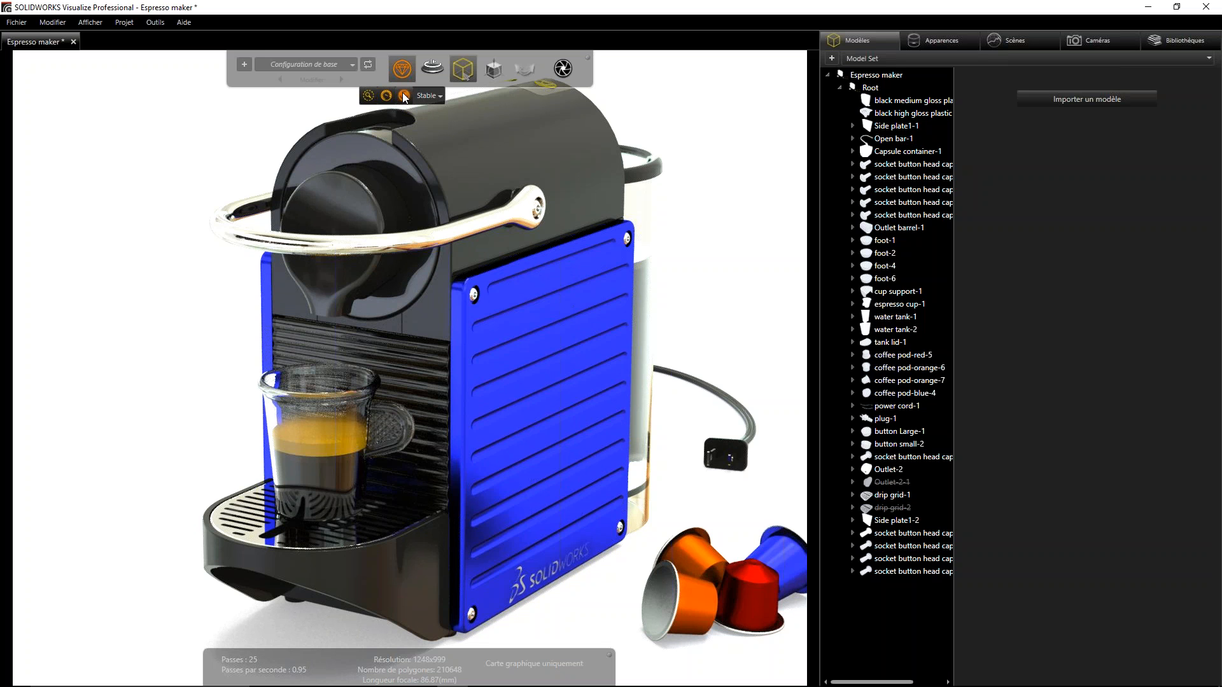
{"action": "left_click", "coordinate": [404, 95]}
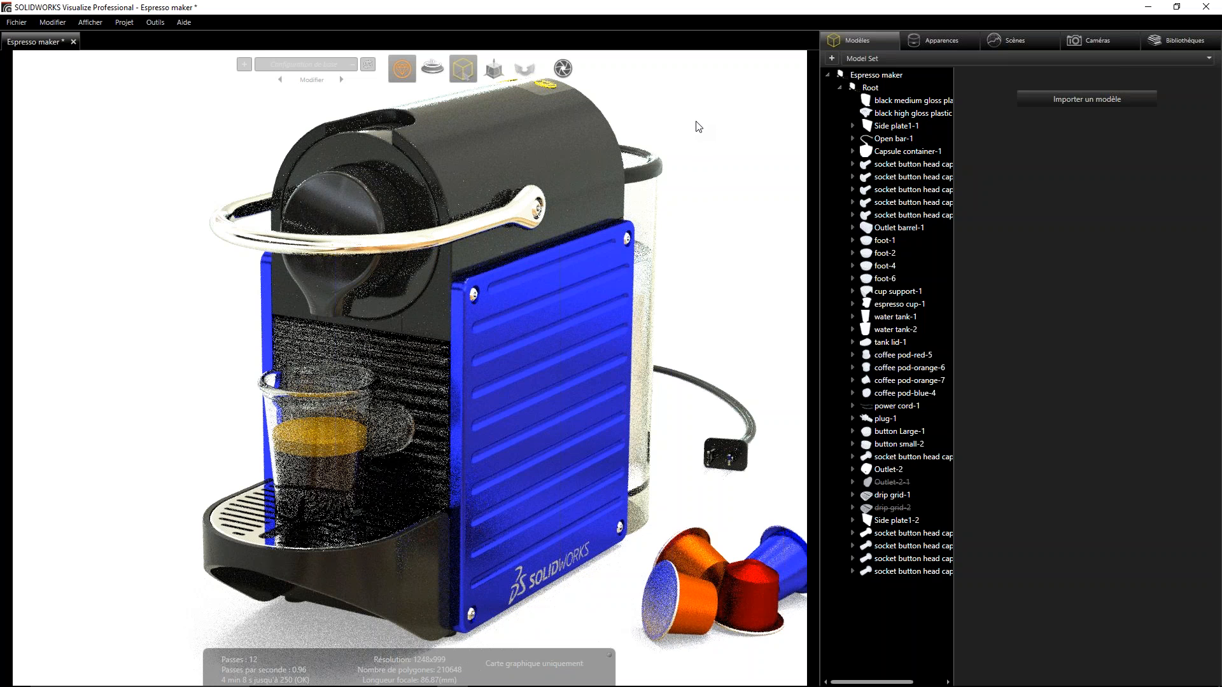
{"action": "key", "text": "alt"}
{"action": "middle_click_drag", "start_coordinate": [471, 221], "coordinate": [472, 151], "text": "alt"}
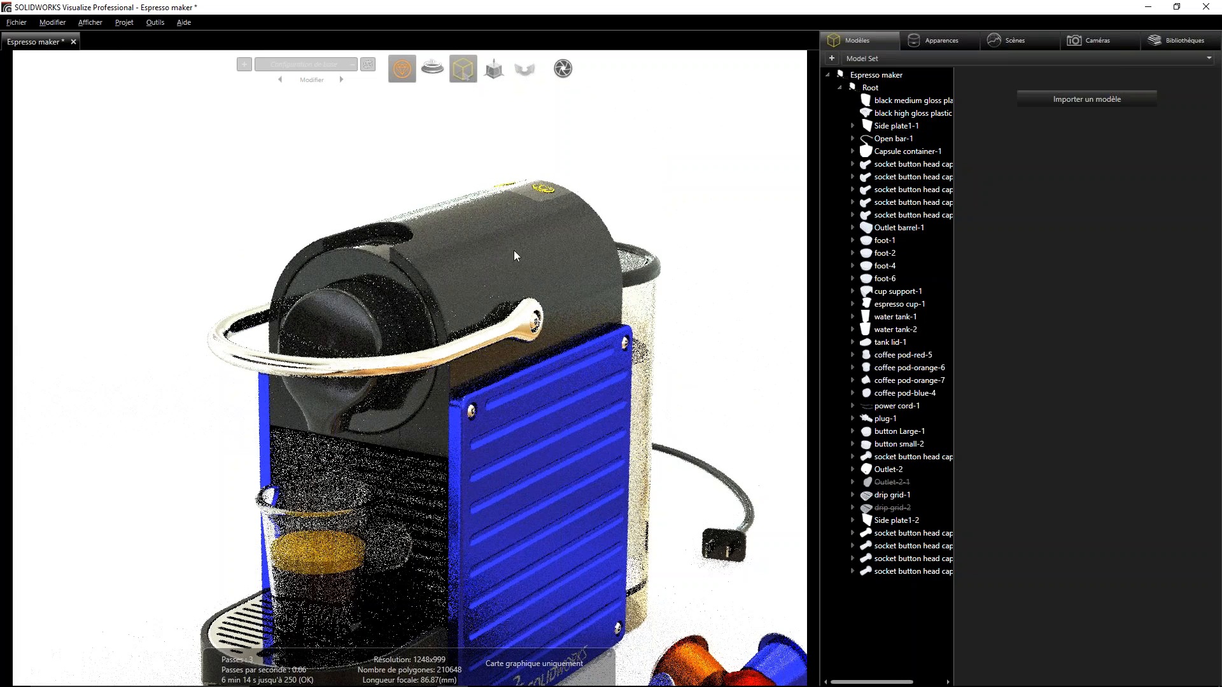
{"action": "left_click_drag", "start_coordinate": [514, 262], "coordinate": [511, 325], "text": "alt"}
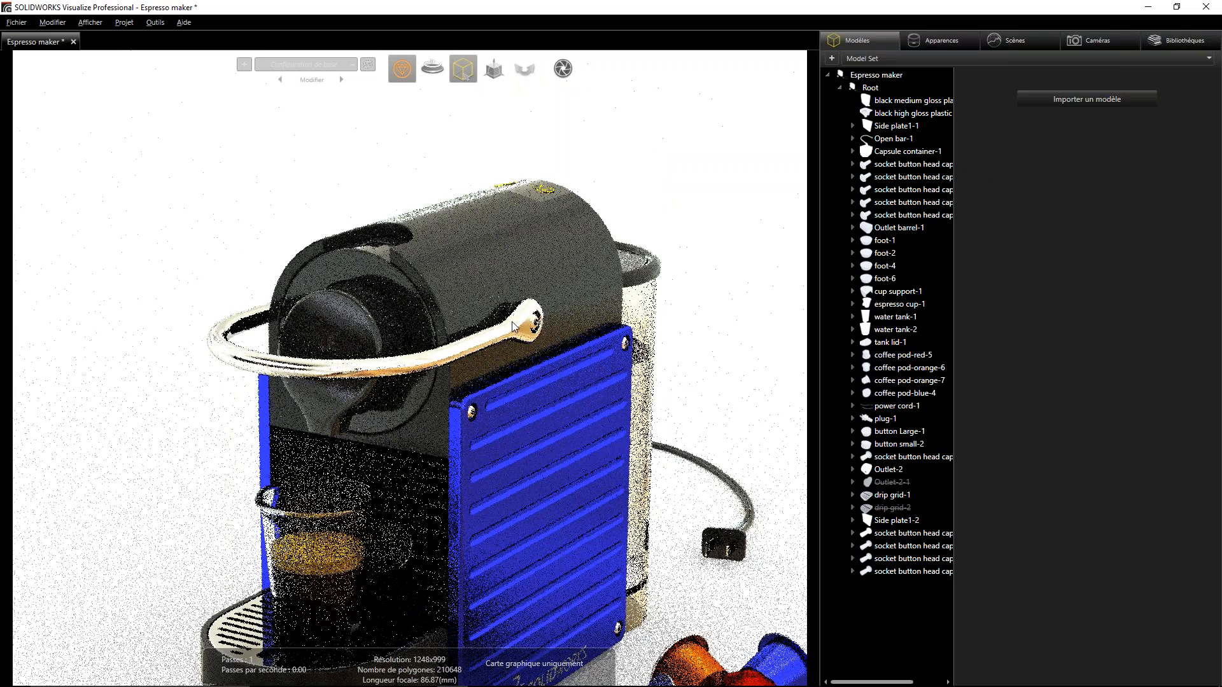
{"action": "left_click_drag", "start_coordinate": [556, 235], "coordinate": [544, 229], "text": "alt"}
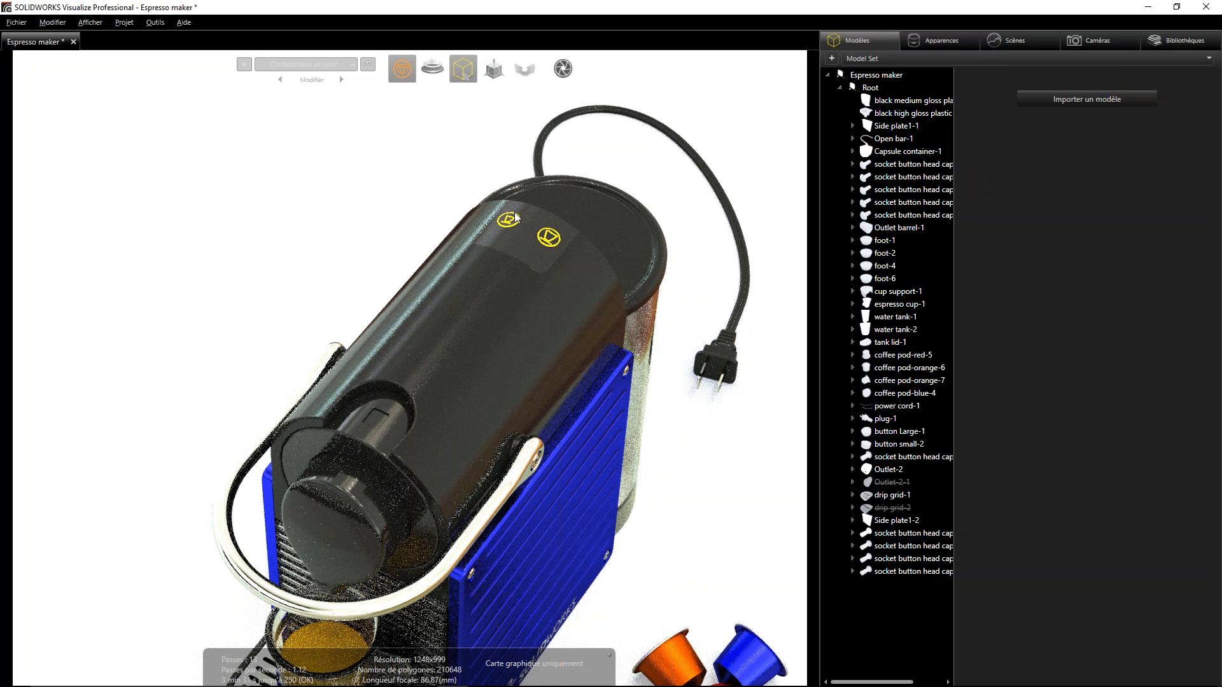
- Return the viewport to the real-time preview render mode and reframe the whole coffee machine
{"action": "middle_click_drag", "start_coordinate": [422, 262], "coordinate": [418, 81]}
{"action": "mouse_move", "coordinate": [406, 77]}
{"action": "left_click", "coordinate": [368, 95]}
{"action": "scroll", "coordinate": [445, 320], "scroll_direction": "down", "scroll_amount": 6}
{"action": "left_click_drag", "start_coordinate": [472, 393], "coordinate": [433, 311], "text": "alt"}
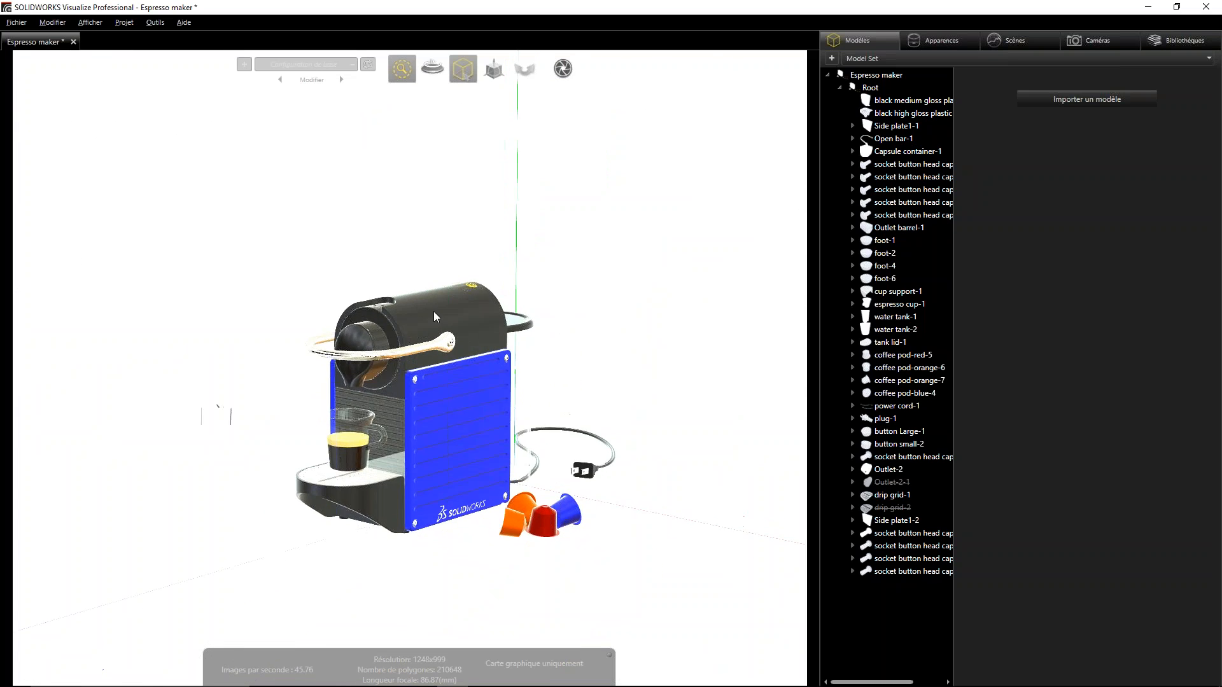
{"action": "scroll", "coordinate": [443, 431], "scroll_direction": "up", "scroll_amount": 4}
{"action": "middle_click_drag", "start_coordinate": [450, 472], "coordinate": [454, 376]}
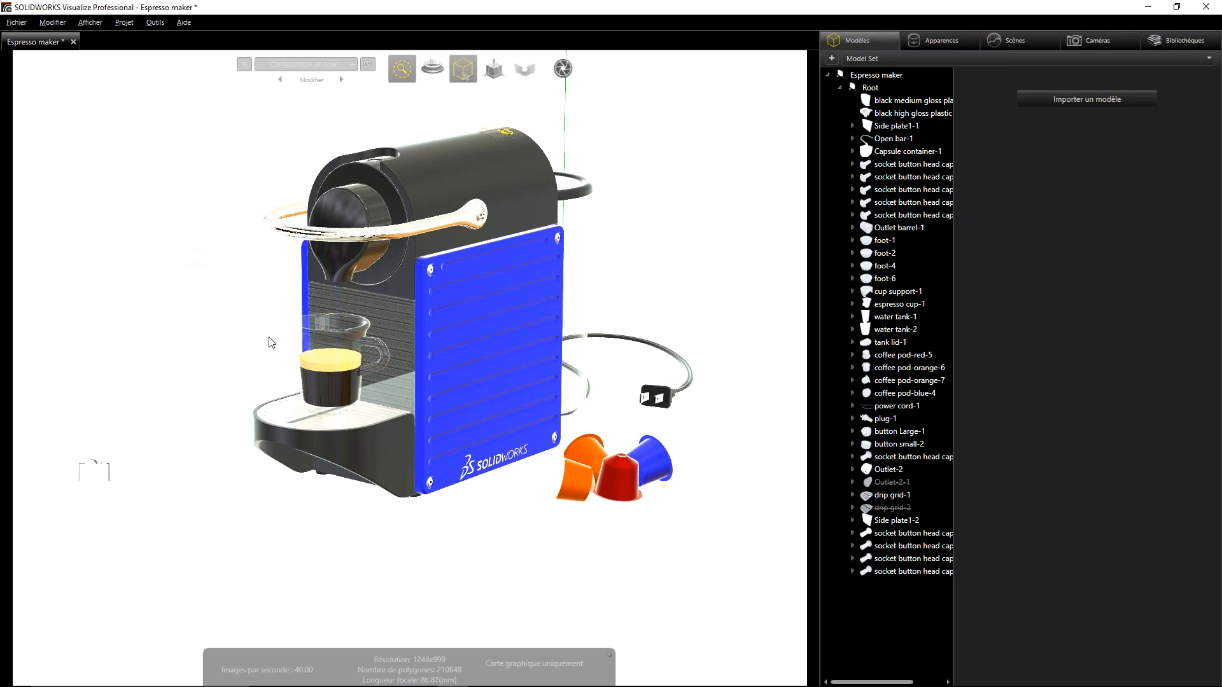
- Examine the coffee machine, cup and pods from several angles and distances in the real-time preview
{"action": "left_click_drag", "start_coordinate": [273, 342], "coordinate": [368, 353]}
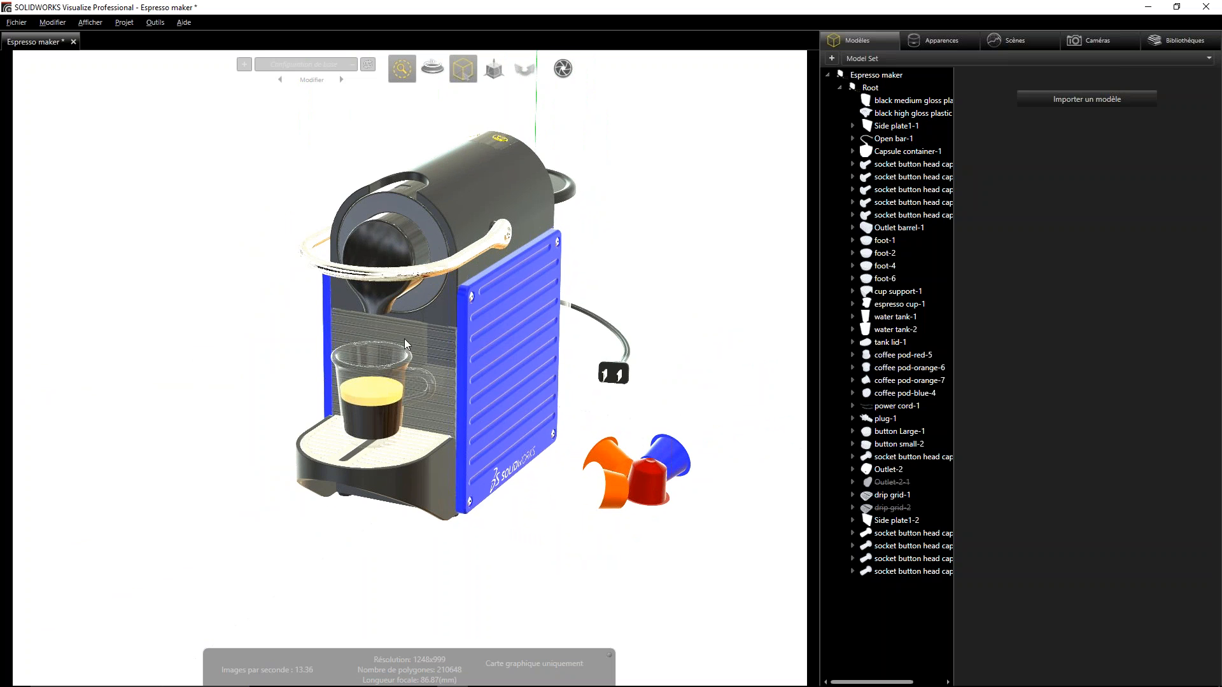
{"action": "scroll", "coordinate": [421, 319], "scroll_direction": "down", "scroll_amount": 5}
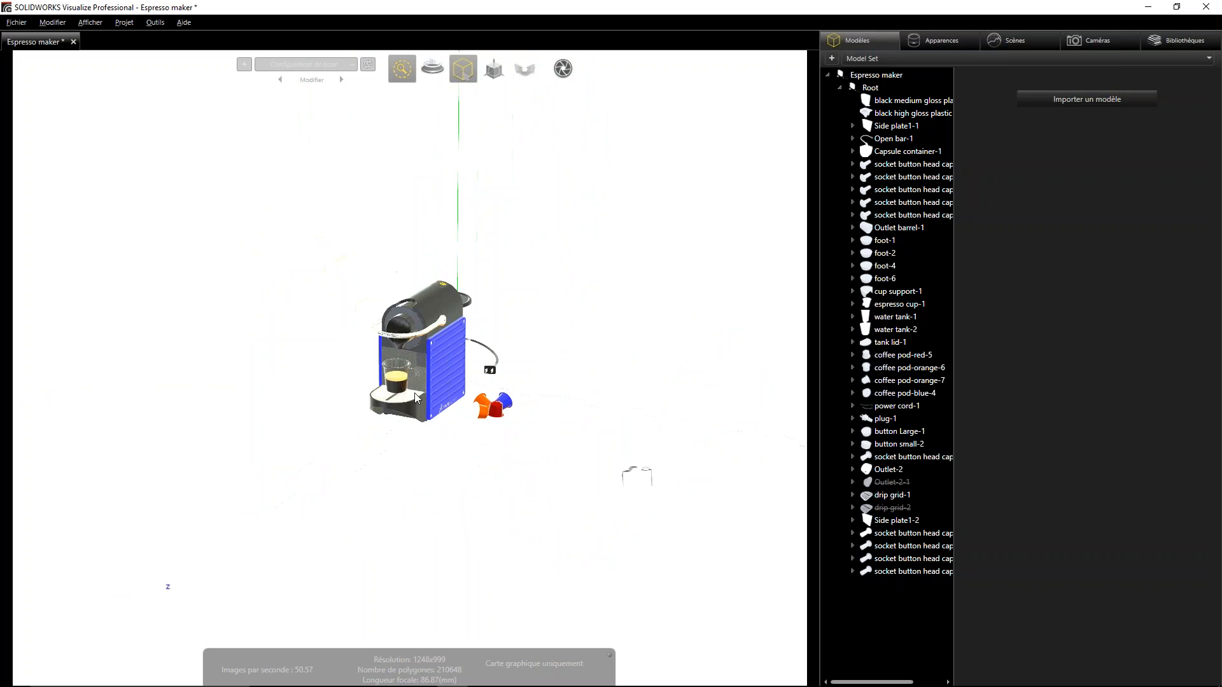
{"action": "scroll", "coordinate": [421, 249], "scroll_direction": "up", "scroll_amount": 6}
{"action": "scroll", "coordinate": [421, 250], "scroll_direction": "up", "scroll_amount": 2}
{"action": "scroll", "coordinate": [420, 359], "scroll_direction": "down", "scroll_amount": 6}
{"action": "scroll", "coordinate": [419, 224], "scroll_direction": "up", "scroll_amount": 7}
{"action": "scroll", "coordinate": [419, 224], "scroll_direction": "down", "scroll_amount": 5}
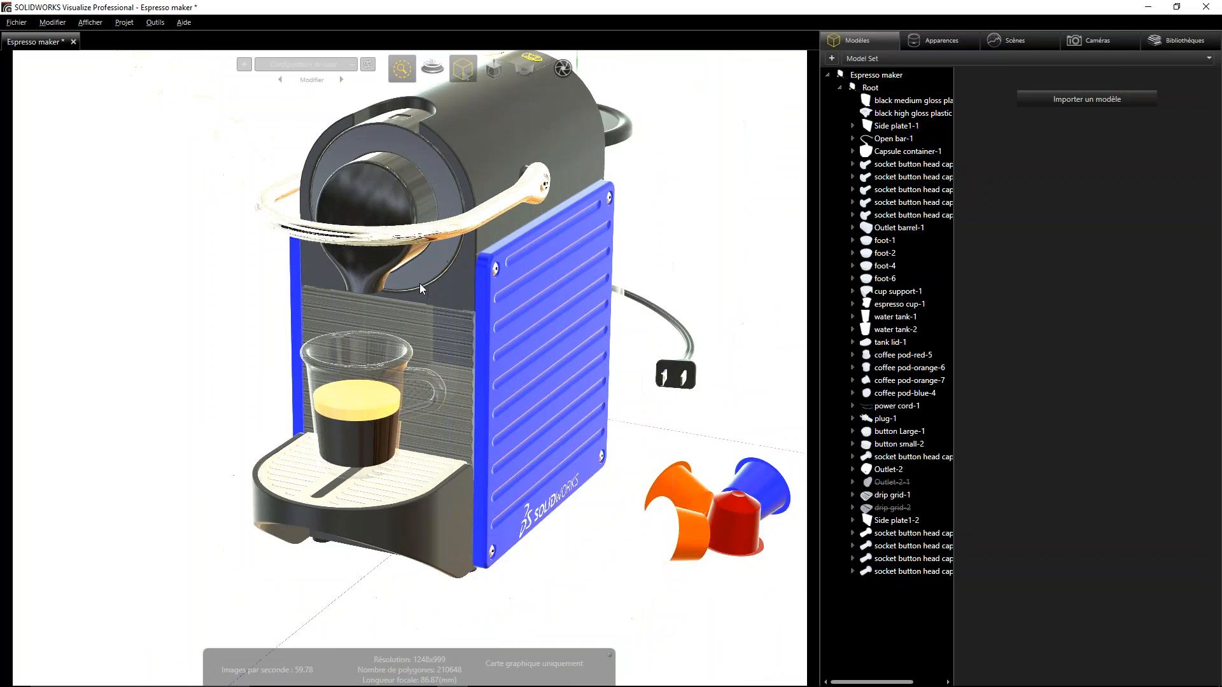
{"action": "scroll", "coordinate": [418, 321], "scroll_direction": "down", "scroll_amount": 1}
{"action": "scroll", "coordinate": [420, 277], "scroll_direction": "up", "scroll_amount": 3}
{"action": "scroll", "coordinate": [425, 326], "scroll_direction": "down", "scroll_amount": 3}
{"action": "scroll", "coordinate": [415, 346], "scroll_direction": "up", "scroll_amount": 1}
{"action": "mouse_move", "coordinate": [415, 347]}
{"action": "middle_mouse_down"}
{"action": "mouse_move", "coordinate": [564, 322]}
{"action": "mouse_move", "coordinate": [400, 319]}
{"action": "mouse_move", "coordinate": [192, 338]}
{"action": "mouse_move", "coordinate": [549, 323]}
{"action": "mouse_move", "coordinate": [323, 334]}
{"action": "mouse_move", "coordinate": [422, 322]}
{"action": "mouse_move", "coordinate": [418, 331]}
{"action": "middle_mouse_up"}
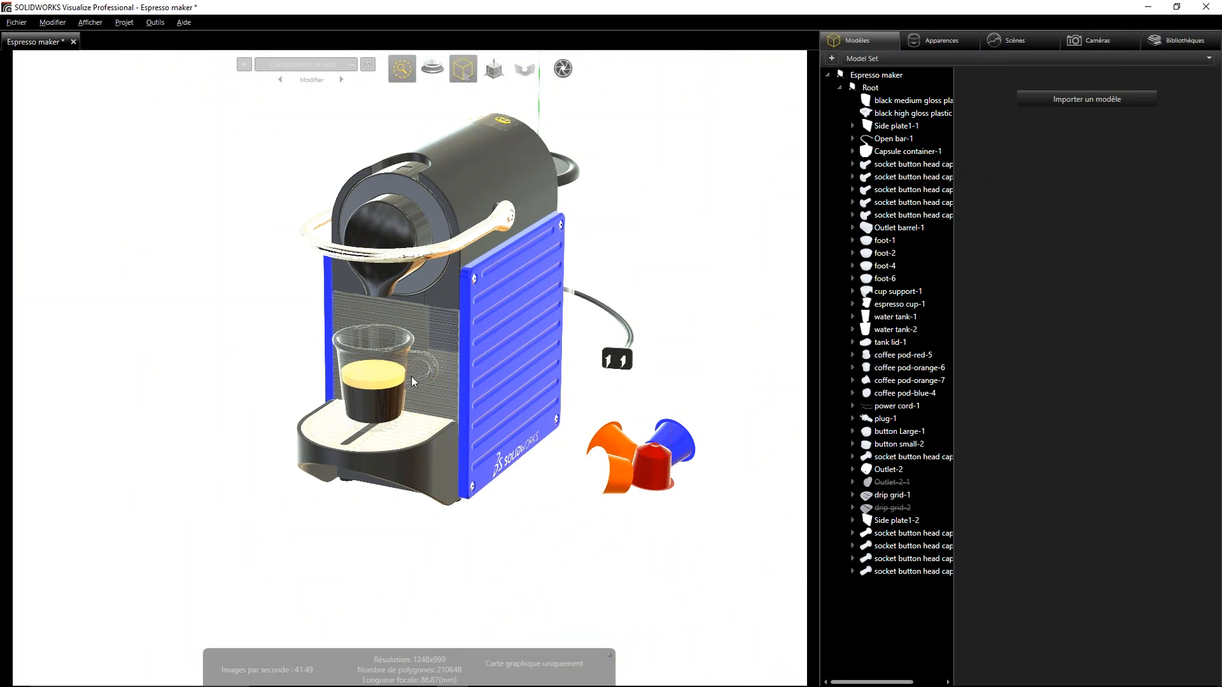
{"action": "middle_click_drag", "start_coordinate": [388, 457], "coordinate": [417, 318], "text": "shift"}
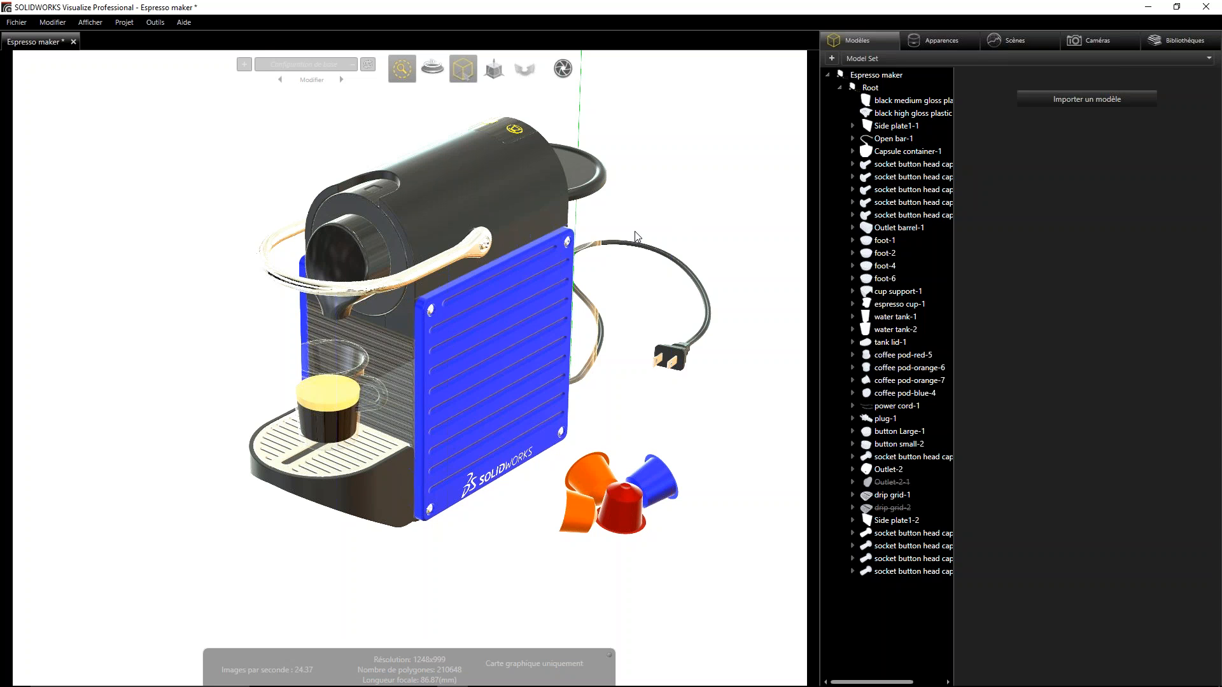
- Select the whole Espresso maker model, switch the selection tool from models to groups, and clear the selection
{"action": "mouse_move", "coordinate": [464, 68]}
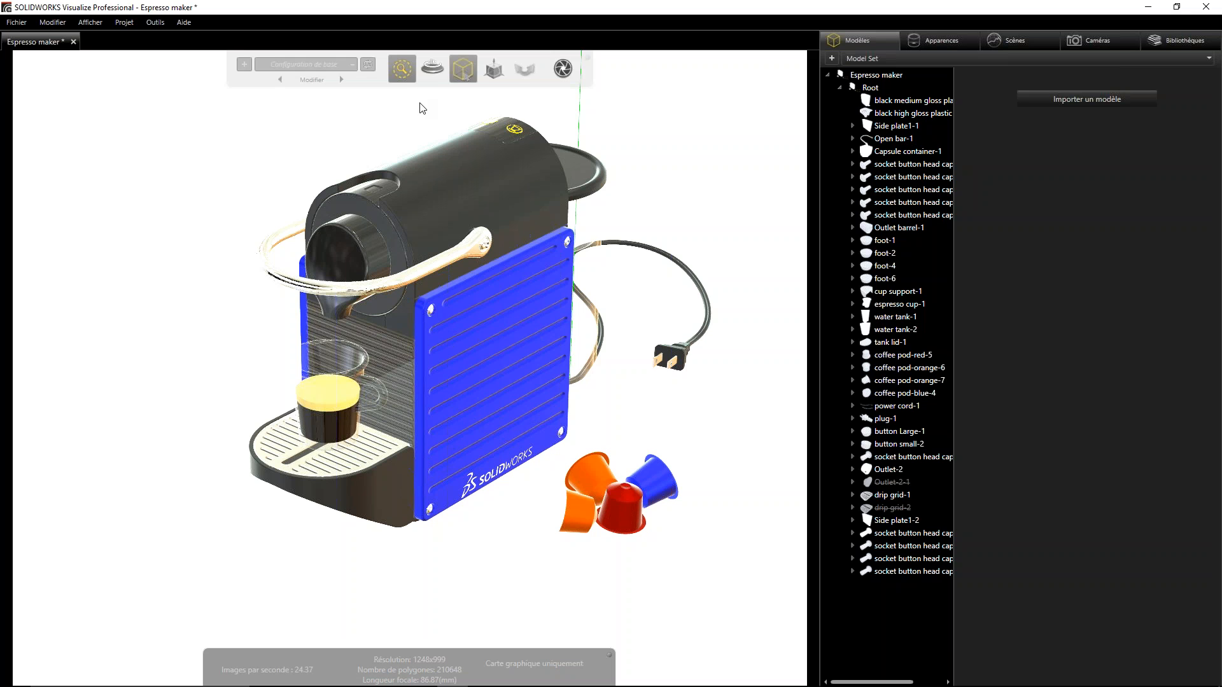
{"action": "left_click", "coordinate": [466, 208]}
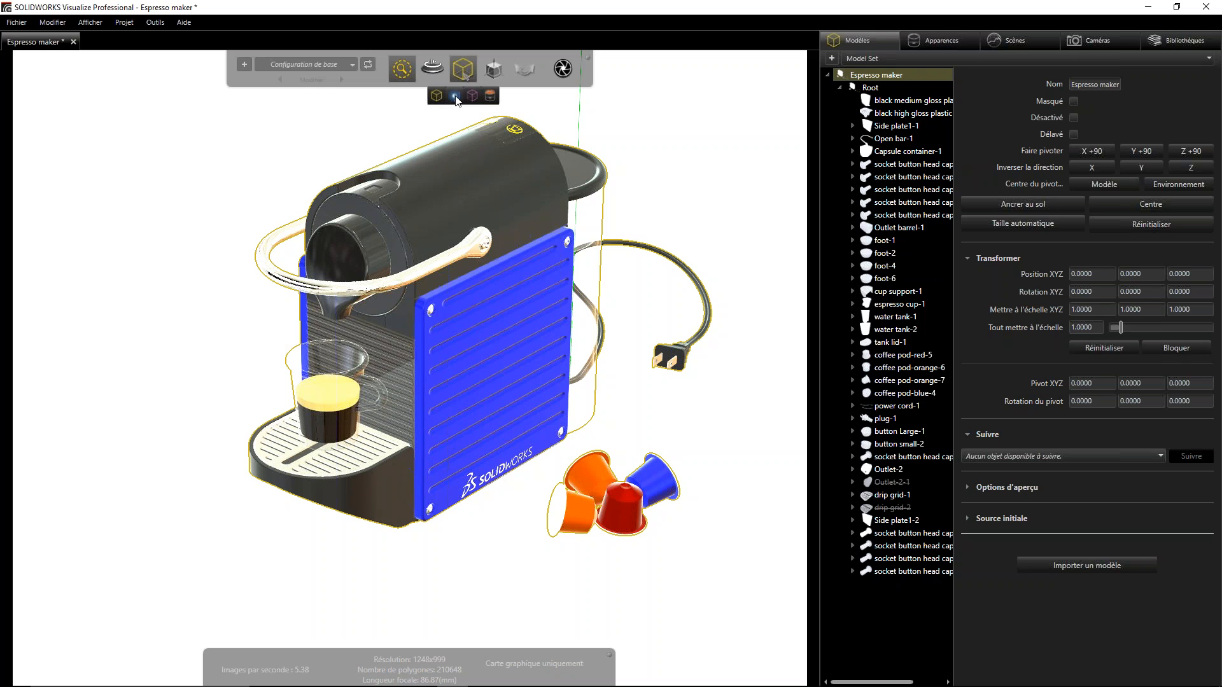
{"action": "left_click", "coordinate": [456, 94]}
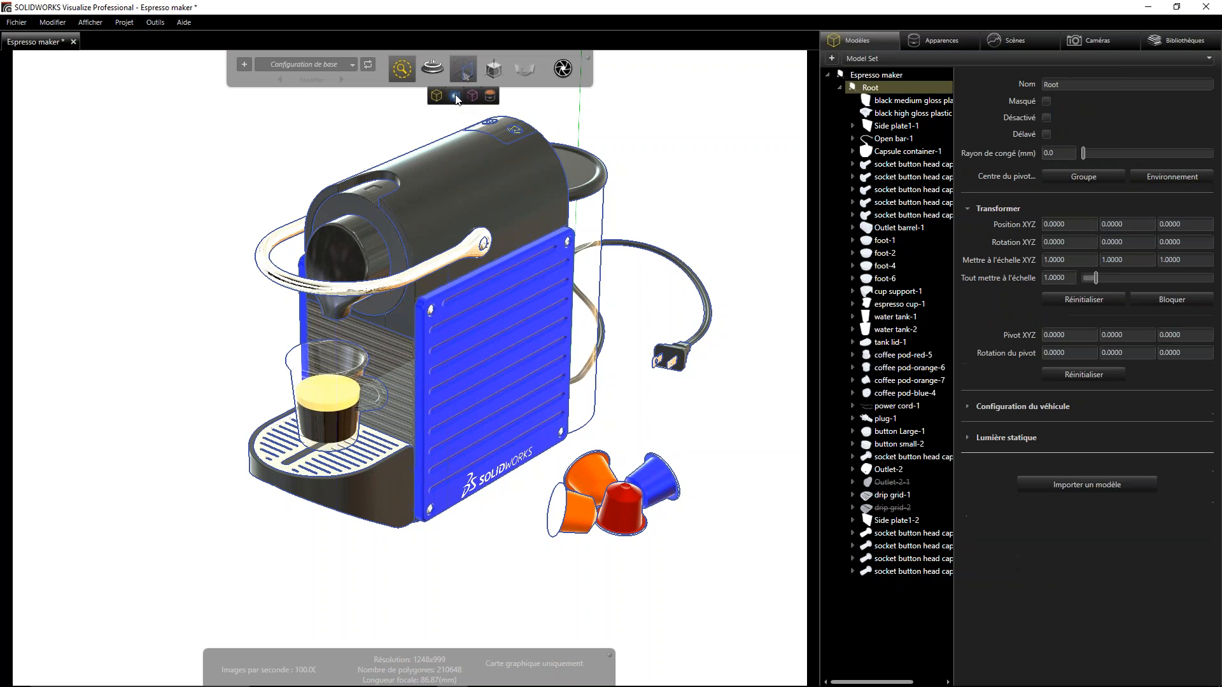
{"action": "left_click", "coordinate": [689, 448]}
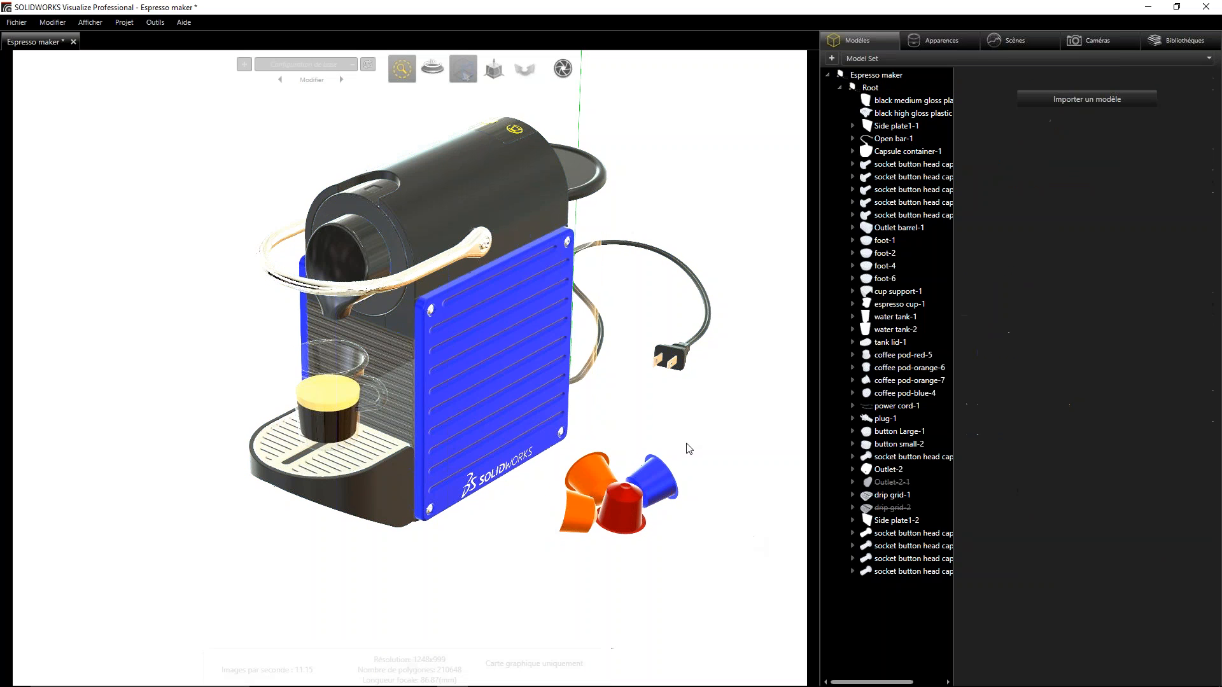
- Select individual parts one at a time: the blue, red and orange coffee pod bodies, the plug and the power cord
{"action": "left_click", "coordinate": [667, 478]}
{"action": "left_click", "coordinate": [625, 518]}
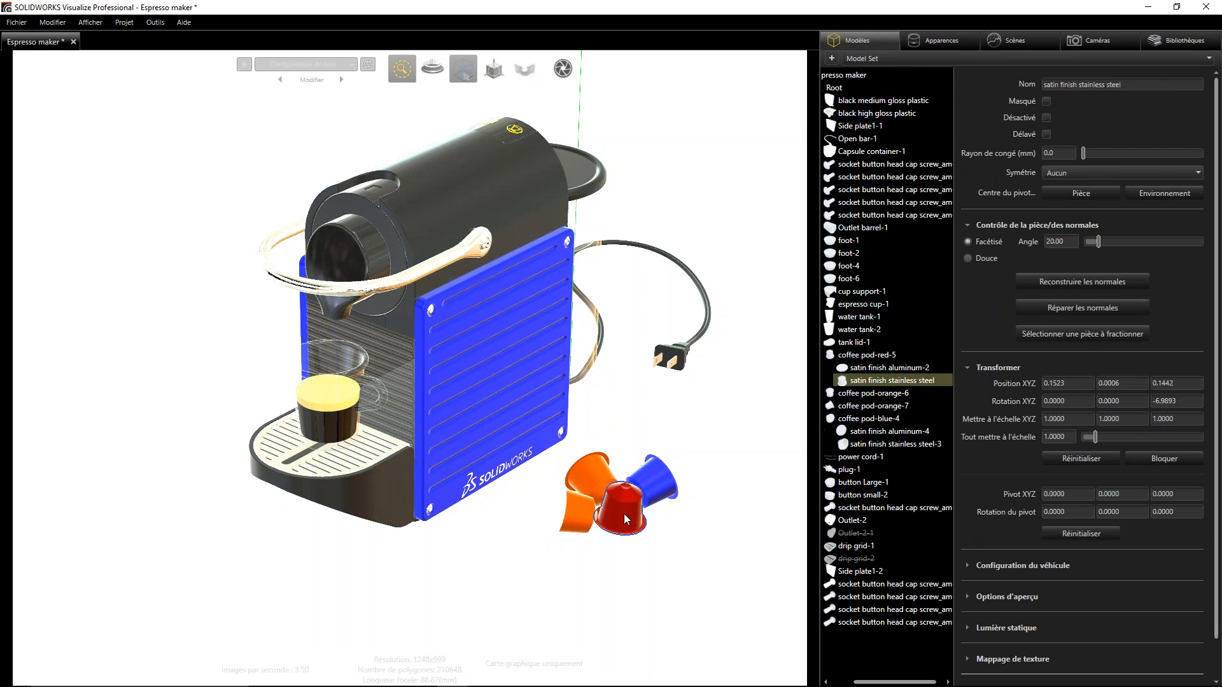
{"action": "left_click", "coordinate": [580, 509]}
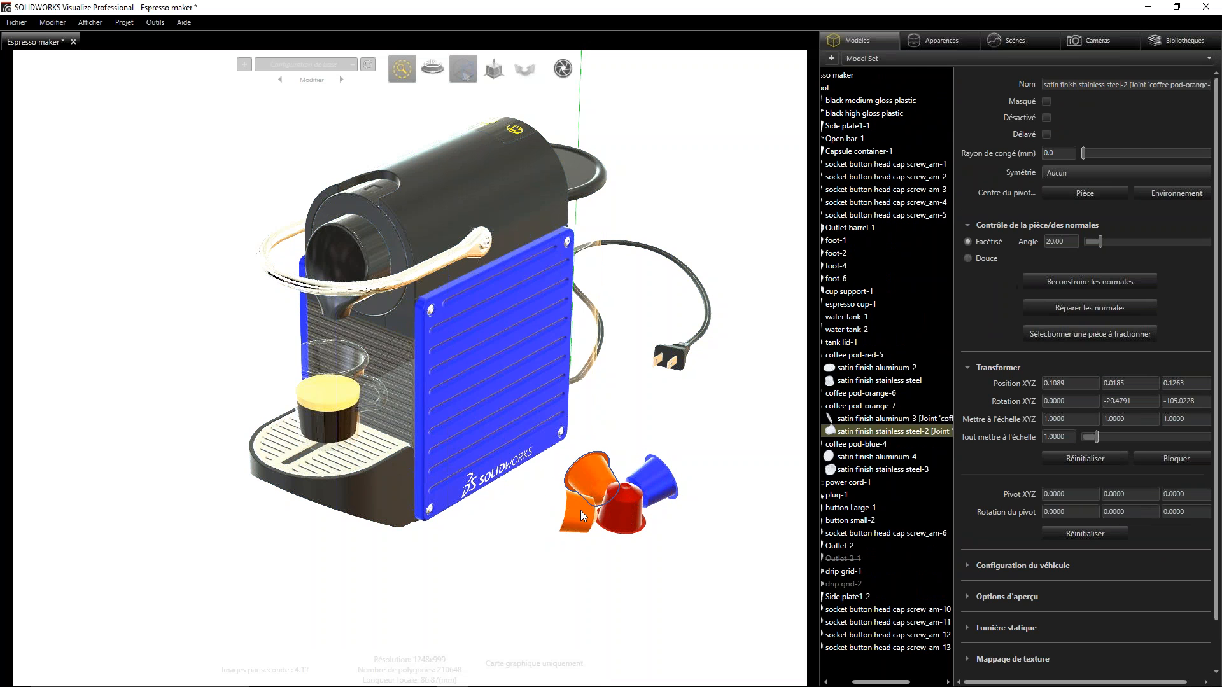
{"action": "left_click", "coordinate": [681, 350]}
{"action": "left_click", "coordinate": [597, 348]}
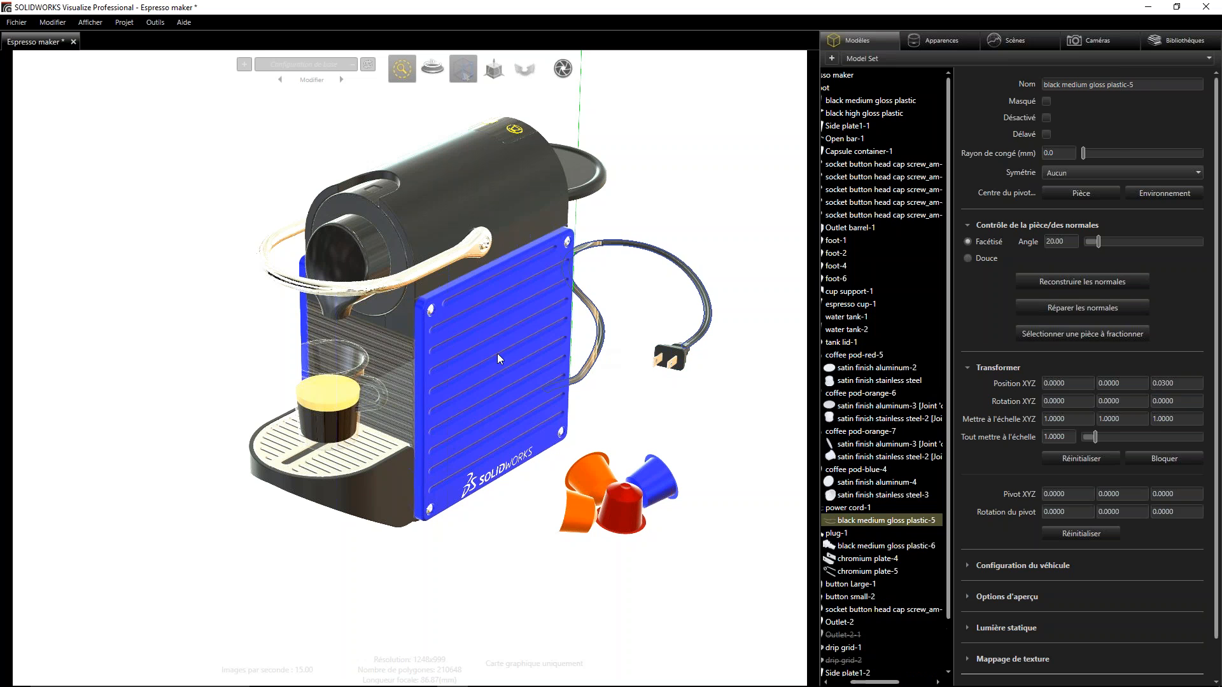
- Select the blue side plate, the chrome handle, the outlet barrel, the outlet and the espresso cup's glass part one by one
{"action": "left_click", "coordinate": [513, 355]}
{"action": "left_click", "coordinate": [460, 247]}
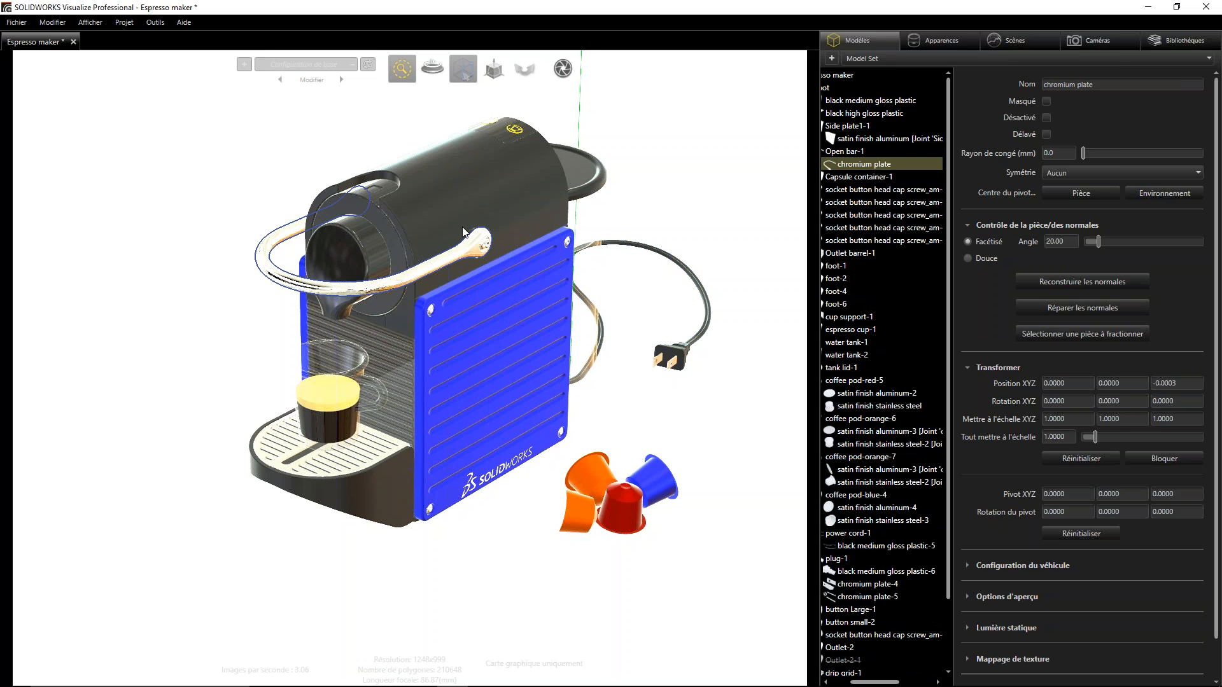
{"action": "left_click", "coordinate": [394, 184]}
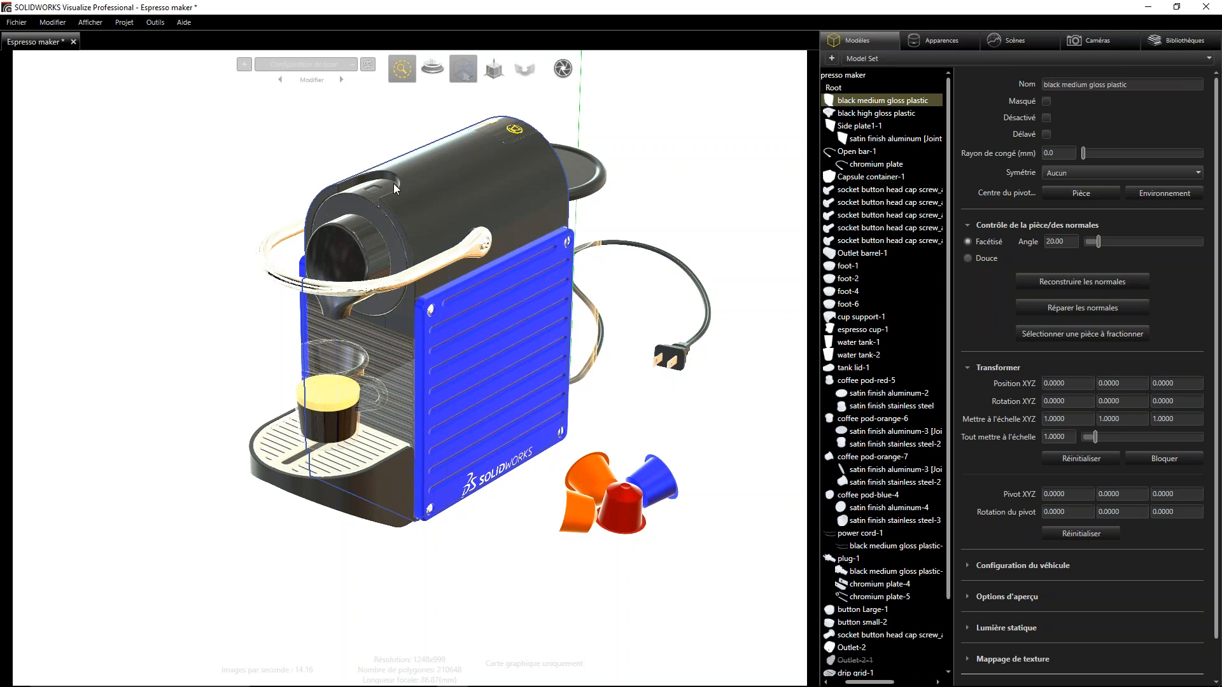
{"action": "left_click", "coordinate": [360, 266]}
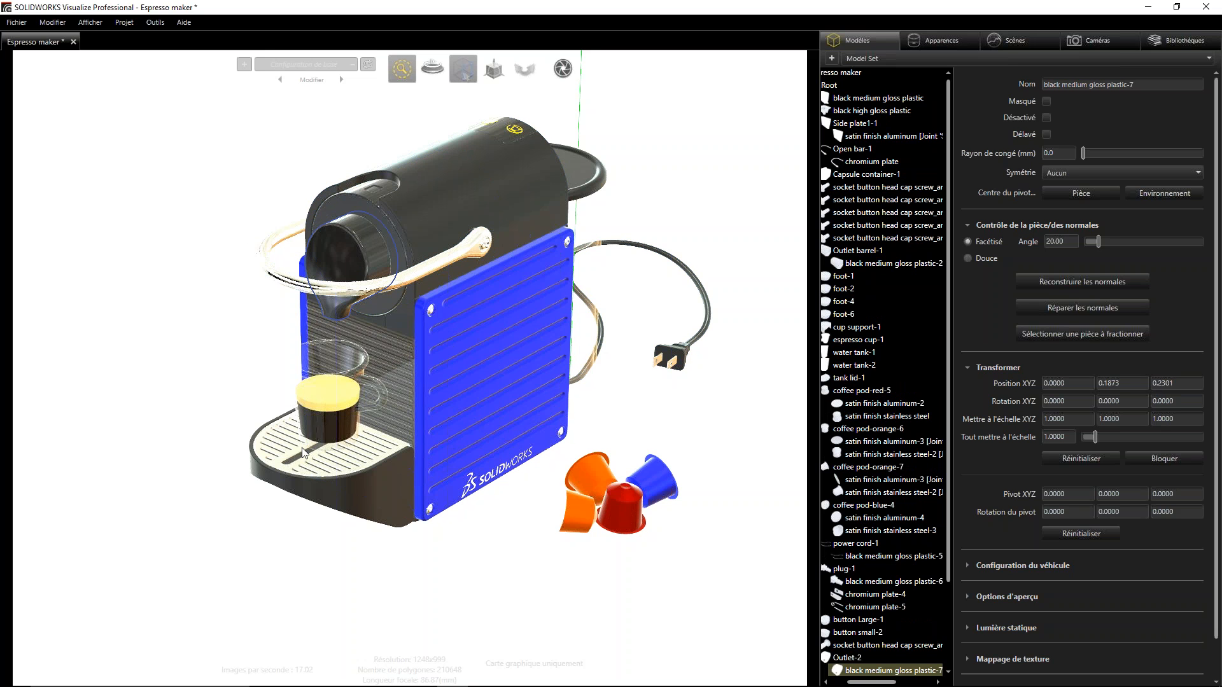
{"action": "left_click", "coordinate": [343, 412]}
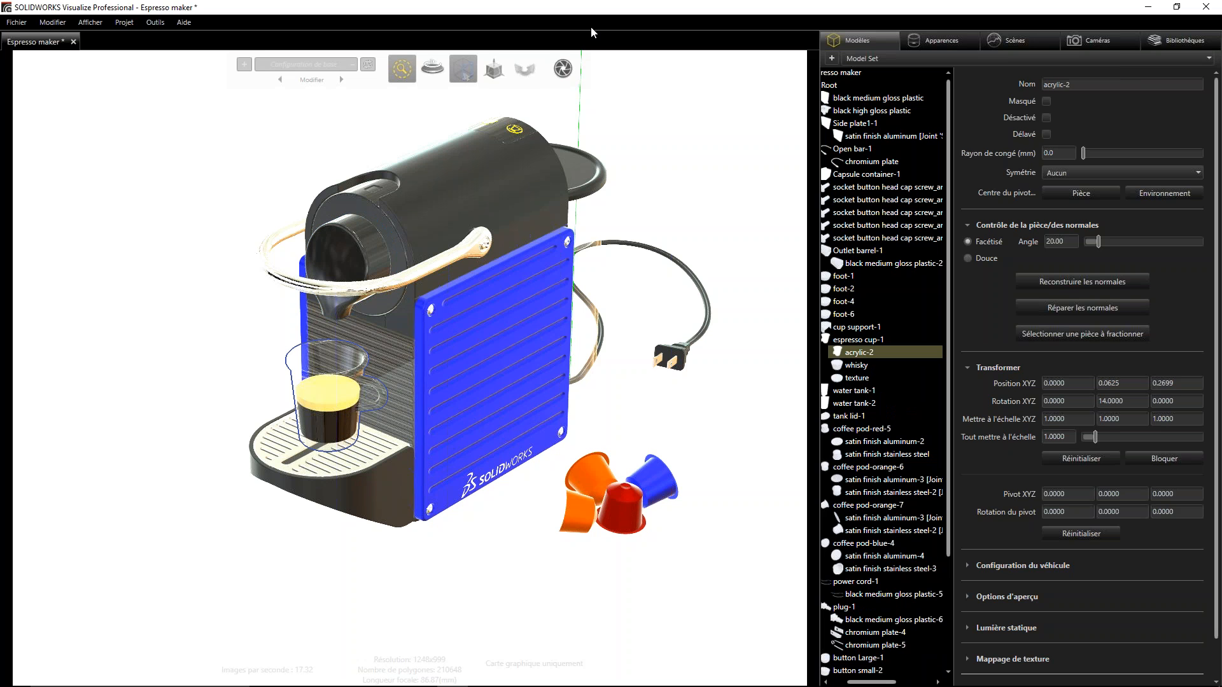
- Set the selection tool to groups, select the espresso cup and coffee pod groups one at a time, and clear the selection
{"action": "mouse_move", "coordinate": [462, 68]}
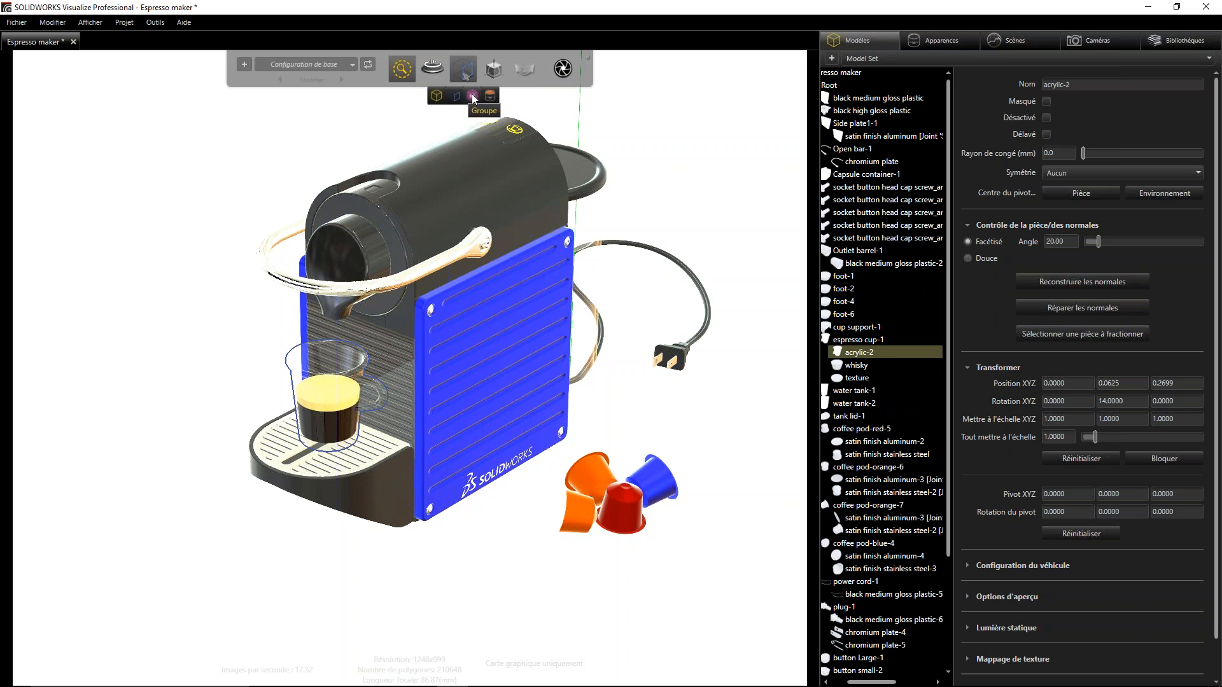
{"action": "left_click", "coordinate": [473, 97]}
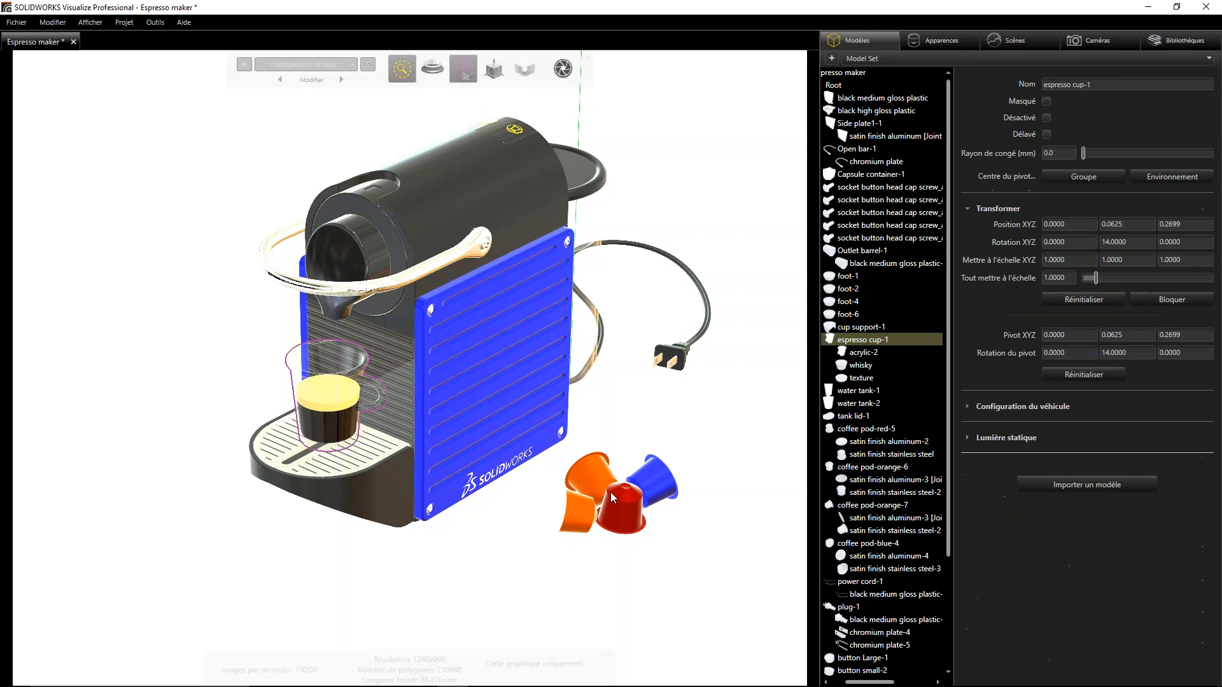
{"action": "left_click", "coordinate": [629, 521]}
{"action": "left_click", "coordinate": [571, 509]}
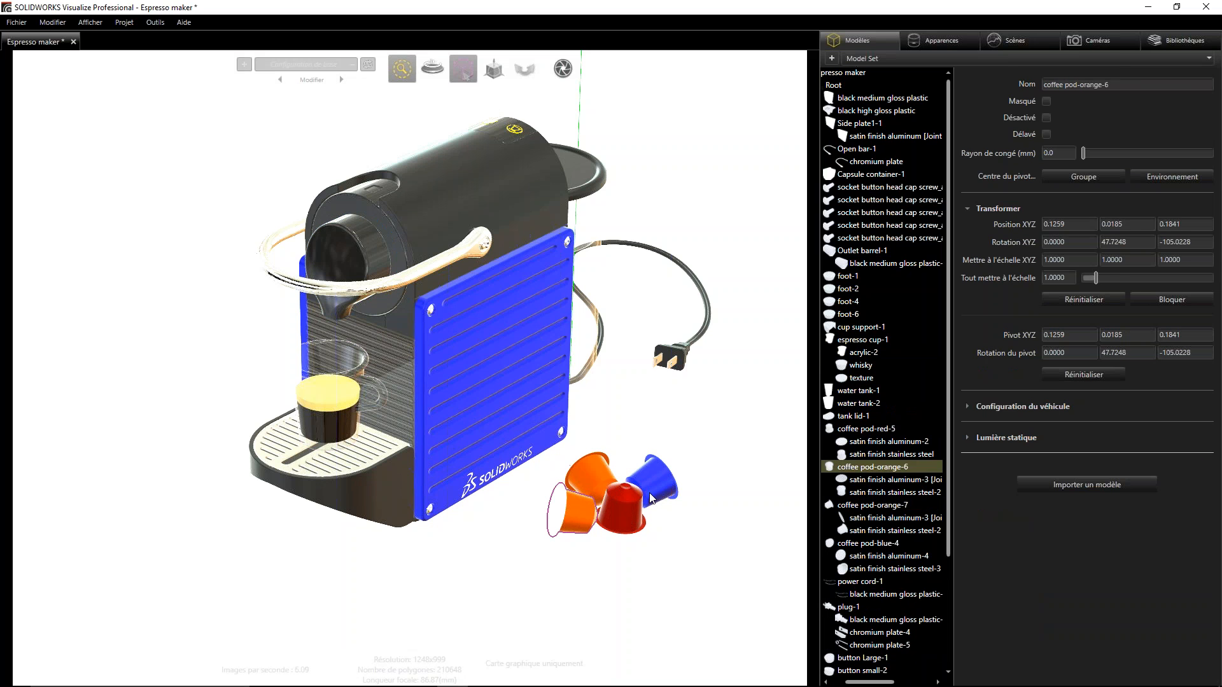
{"action": "left_click", "coordinate": [656, 498]}
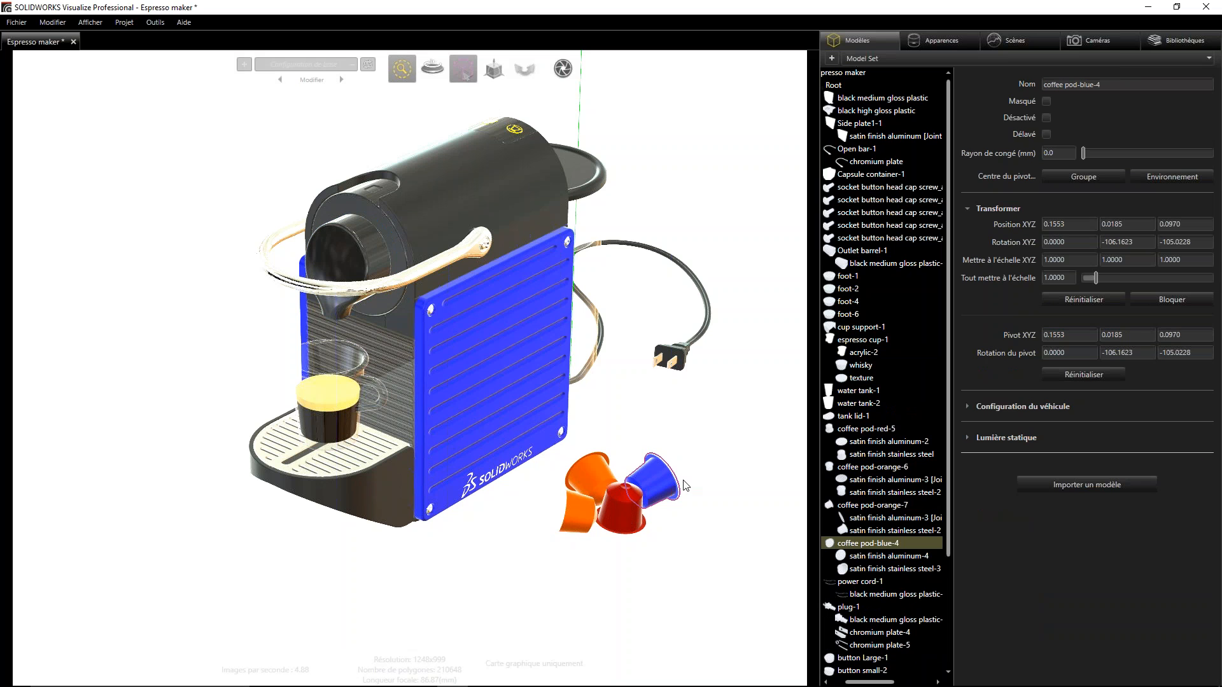
{"action": "mouse_move", "coordinate": [467, 77]}
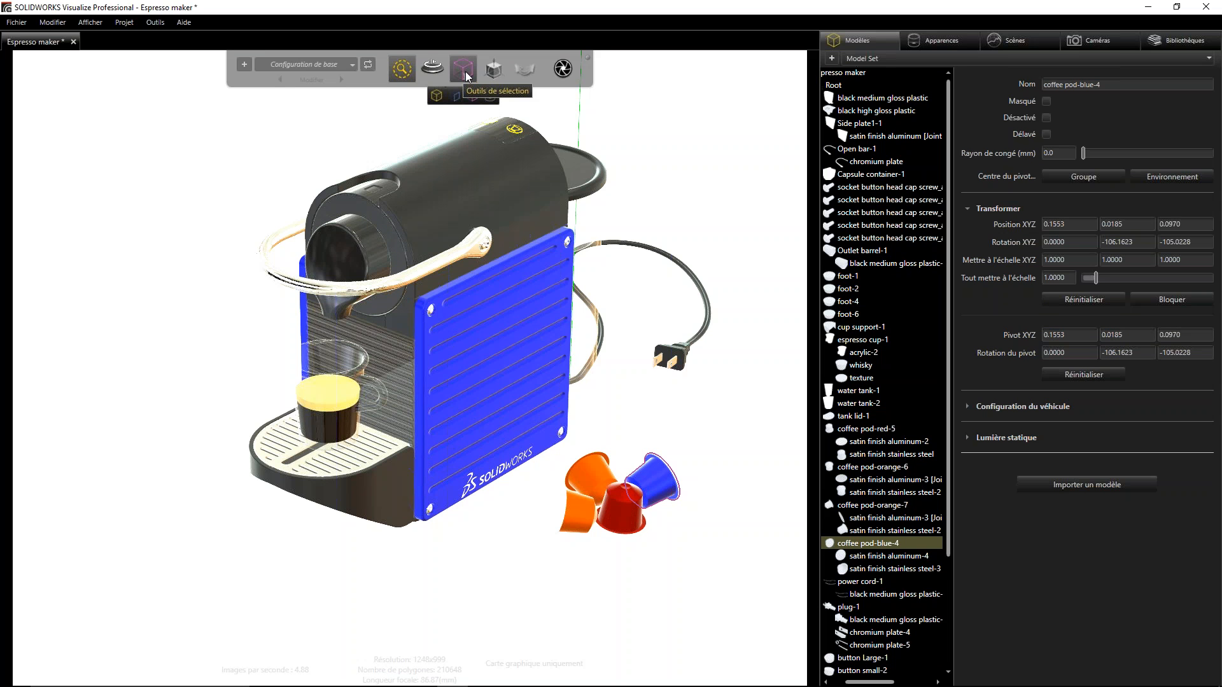
{"action": "left_click", "coordinate": [473, 97]}
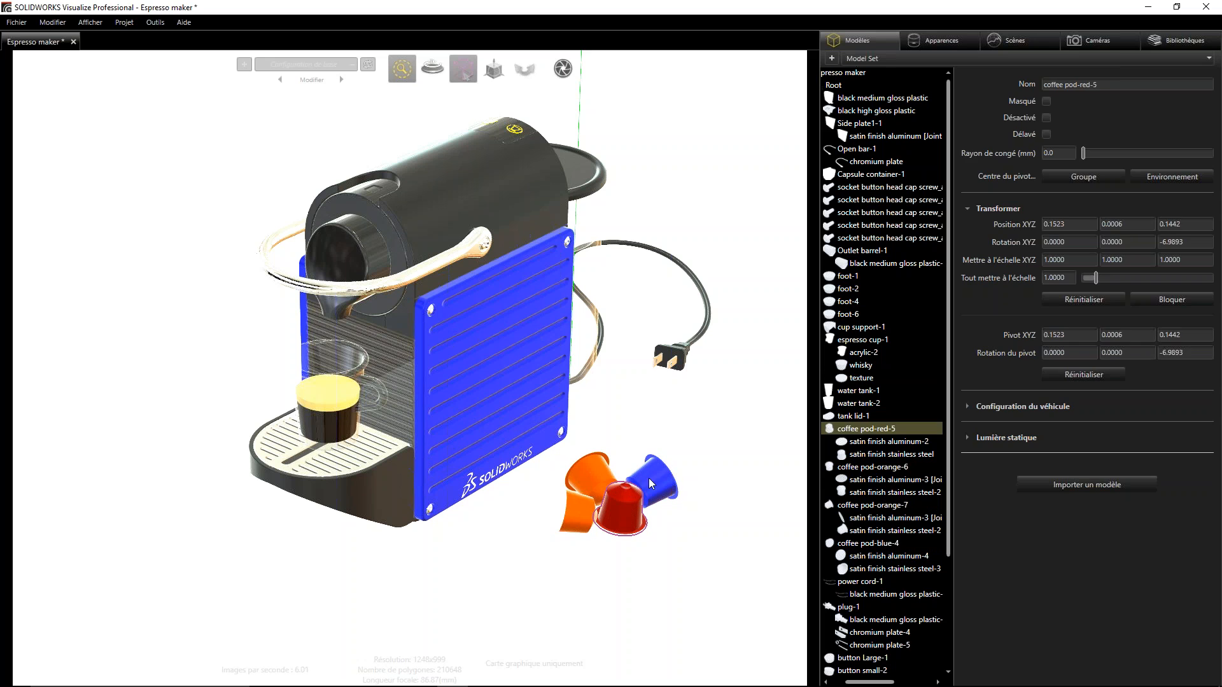
{"action": "left_click", "coordinate": [702, 477]}
- Set the selection tool to appearances, pick the appearances of the side plate, body, handle and outlet in turn, and clear the selection
{"action": "mouse_move", "coordinate": [464, 70]}
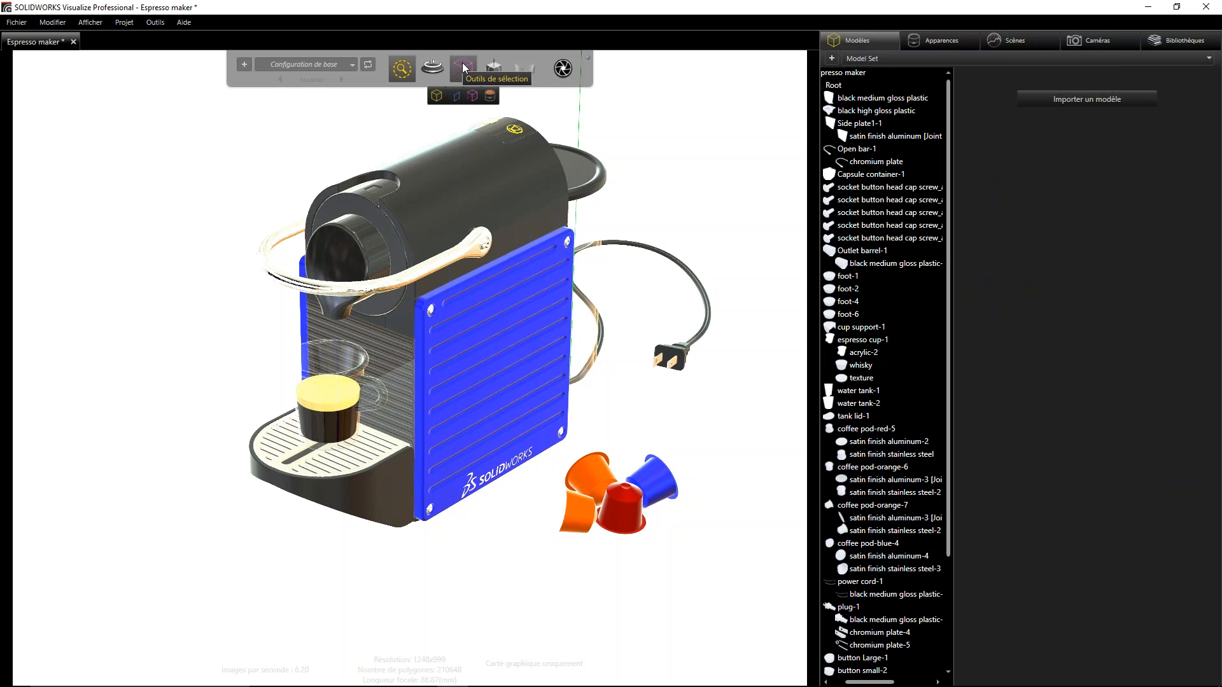
{"action": "left_click", "coordinate": [491, 100]}
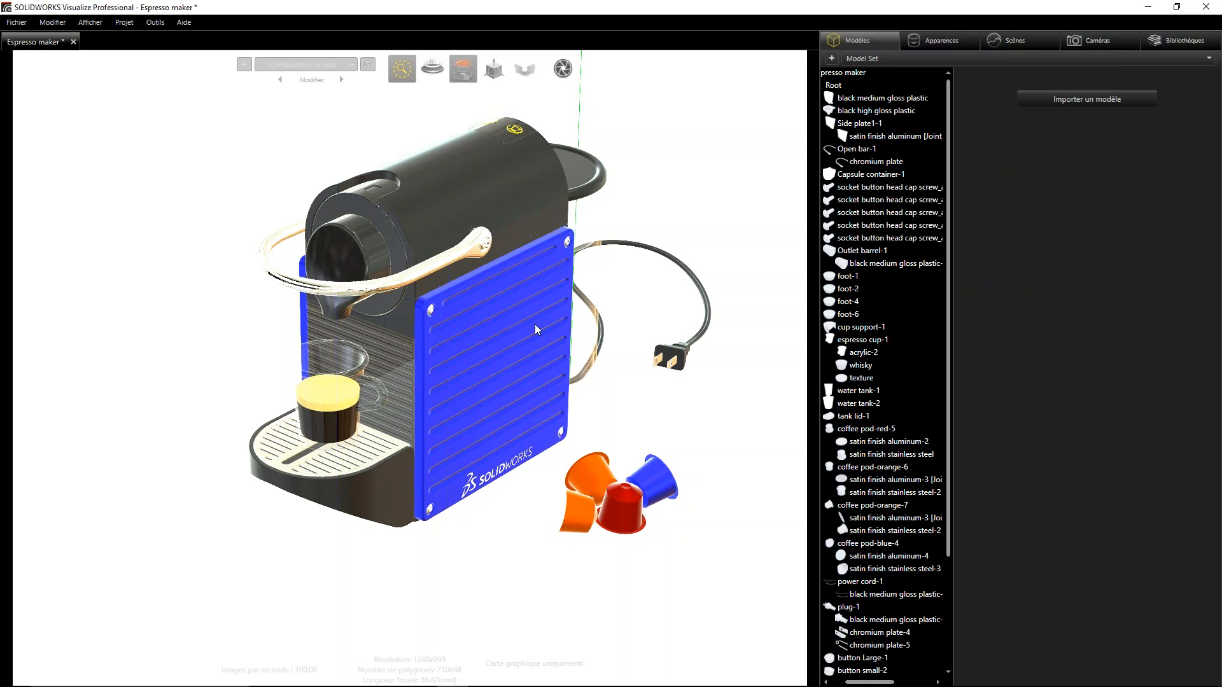
{"action": "left_click", "coordinate": [534, 323]}
{"action": "left_click", "coordinate": [516, 220]}
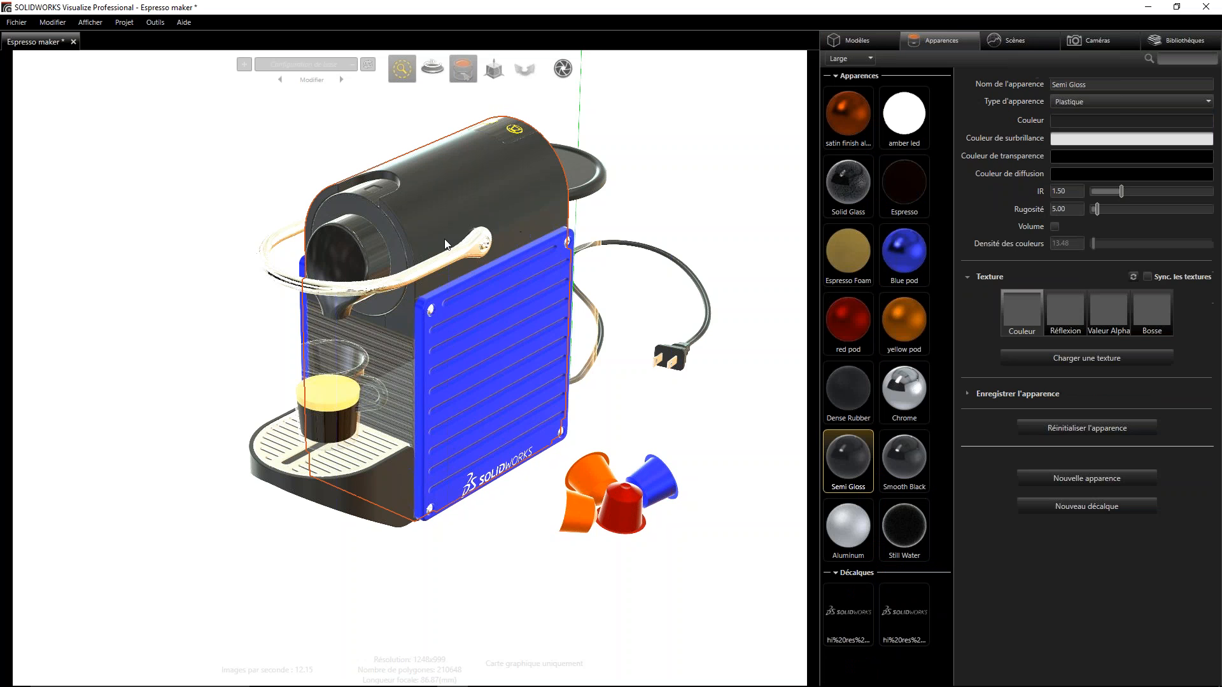
{"action": "left_click", "coordinate": [426, 265]}
{"action": "left_click", "coordinate": [374, 253]}
{"action": "left_click", "coordinate": [501, 307]}
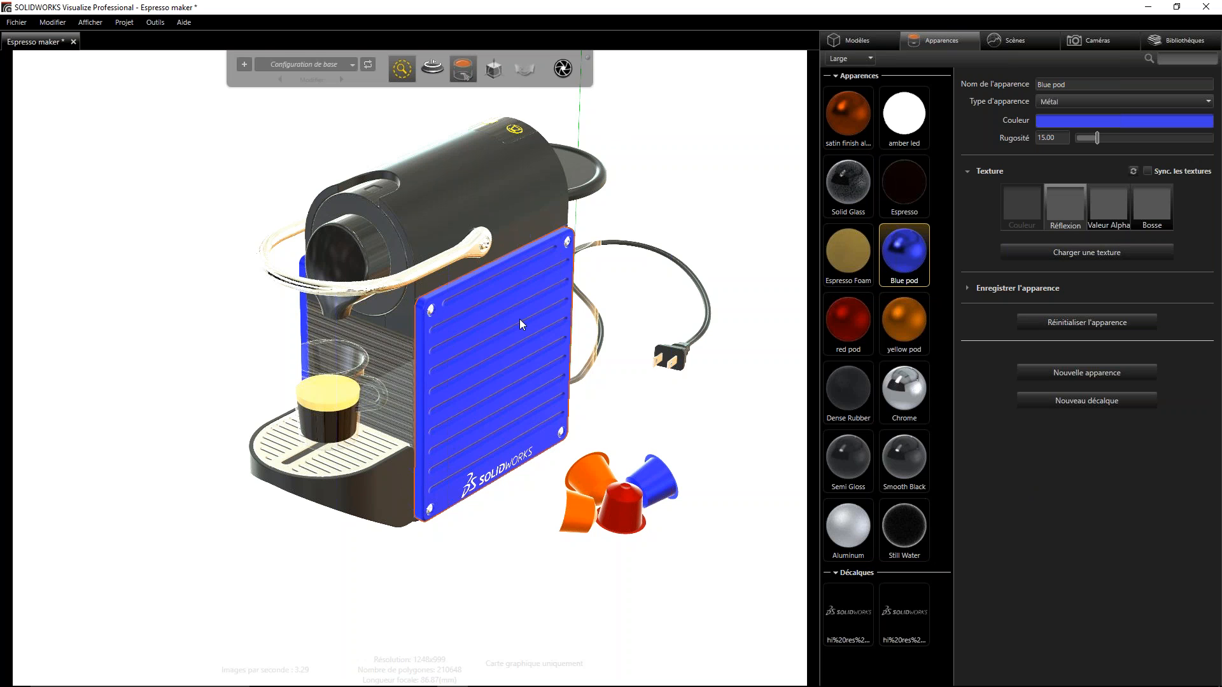
{"action": "left_click", "coordinate": [691, 208]}
- Set the selection tool back to parts and select the blue coffee pod's body
{"action": "mouse_move", "coordinate": [463, 67]}
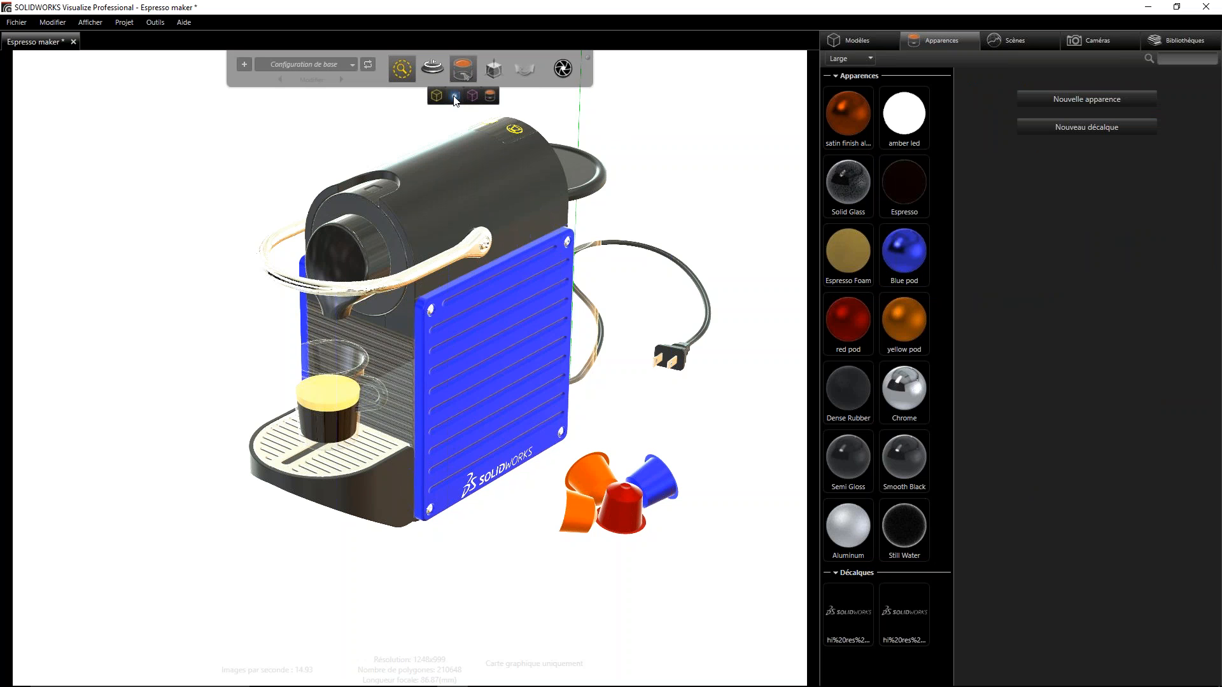
{"action": "left_click", "coordinate": [454, 95]}
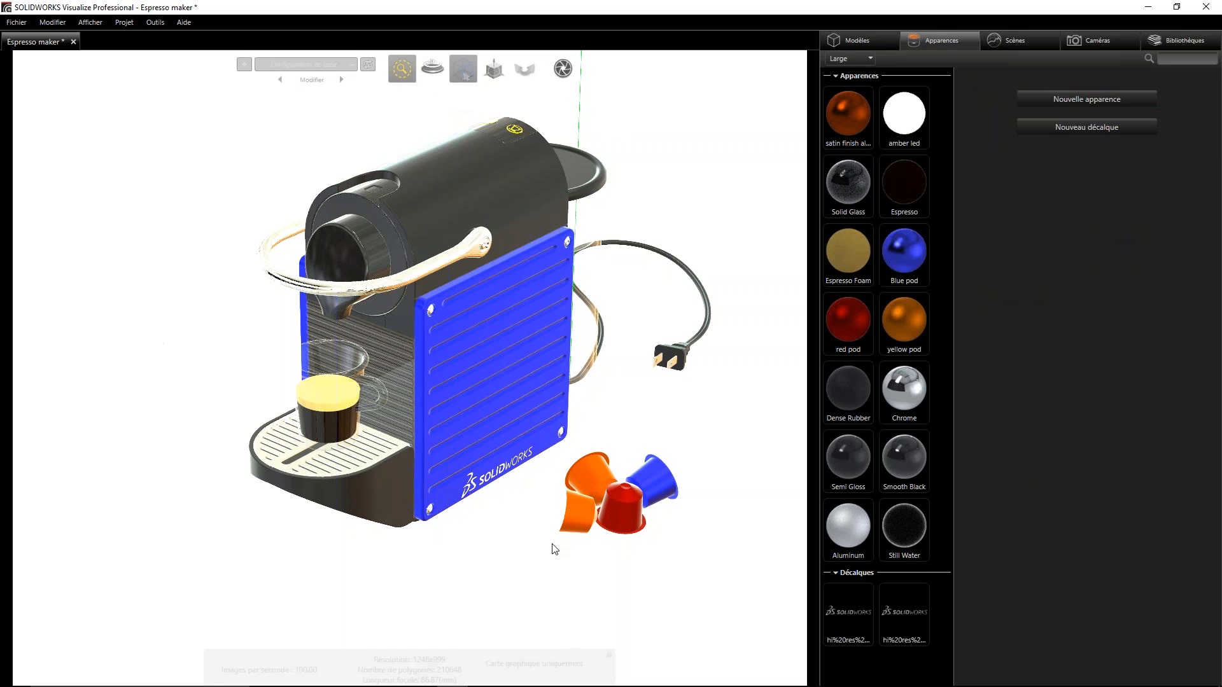
{"action": "left_click", "coordinate": [658, 481]}
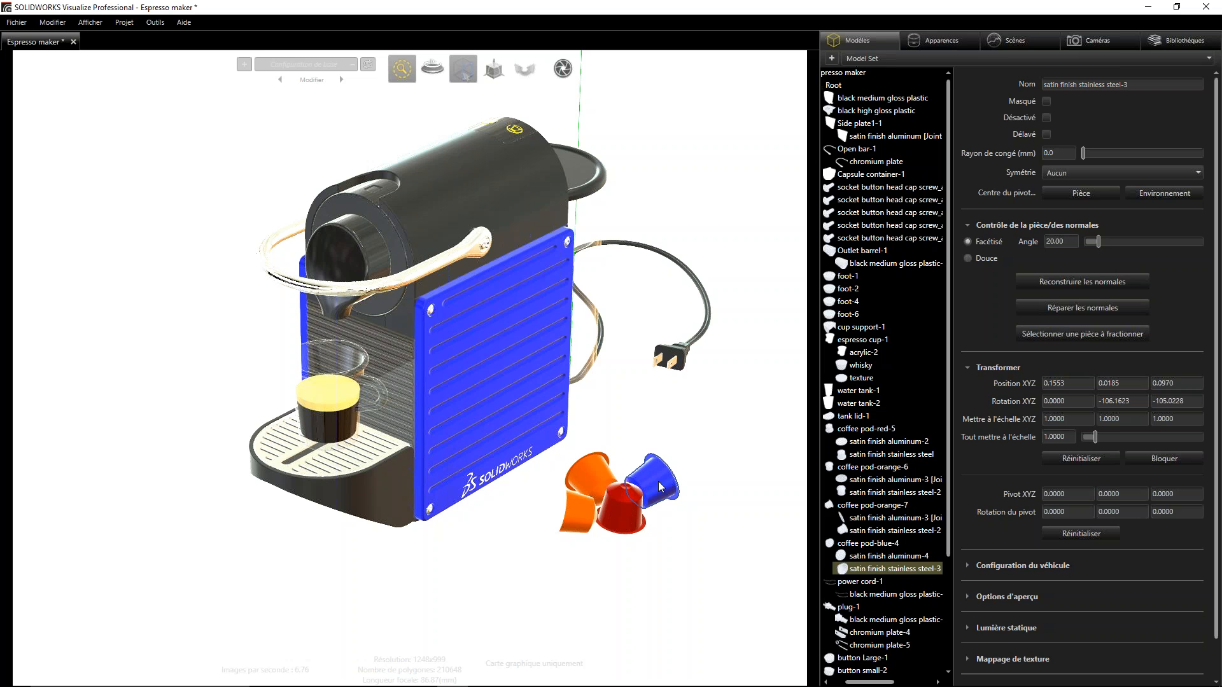
- Move the blue pod's body slightly upward and along the X axis, to about X 0.1561 and Y 0.0194
{"action": "left_click", "coordinate": [494, 68]}
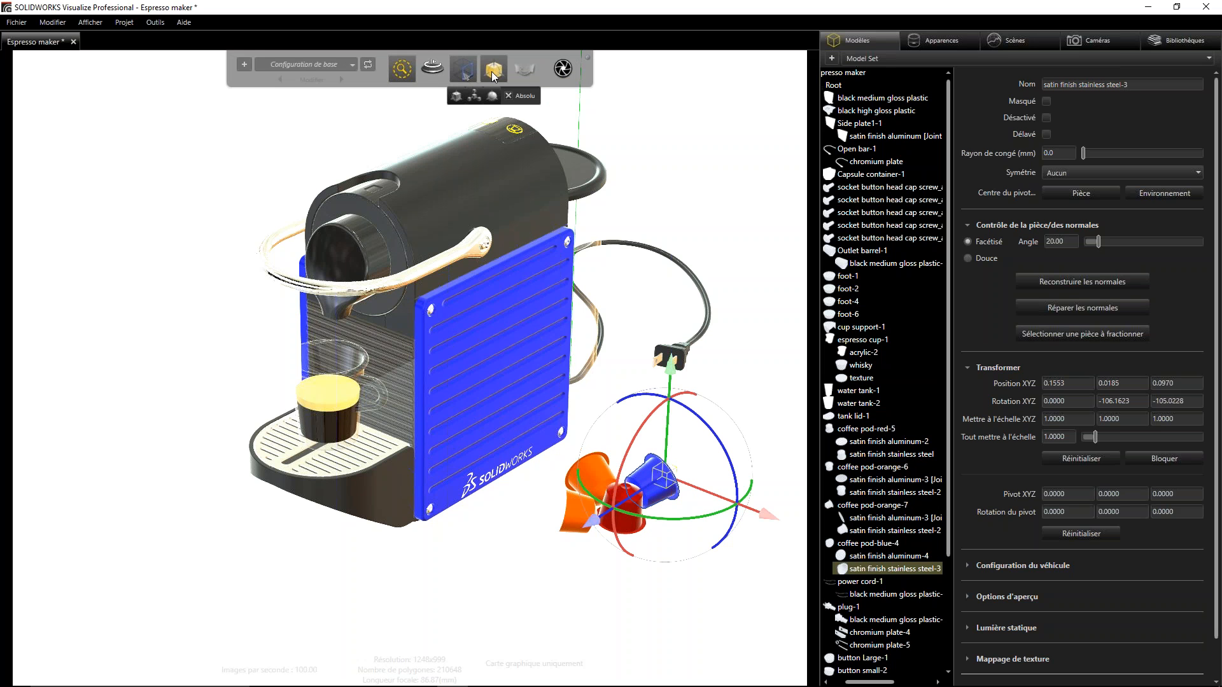
{"action": "left_click", "coordinate": [455, 98]}
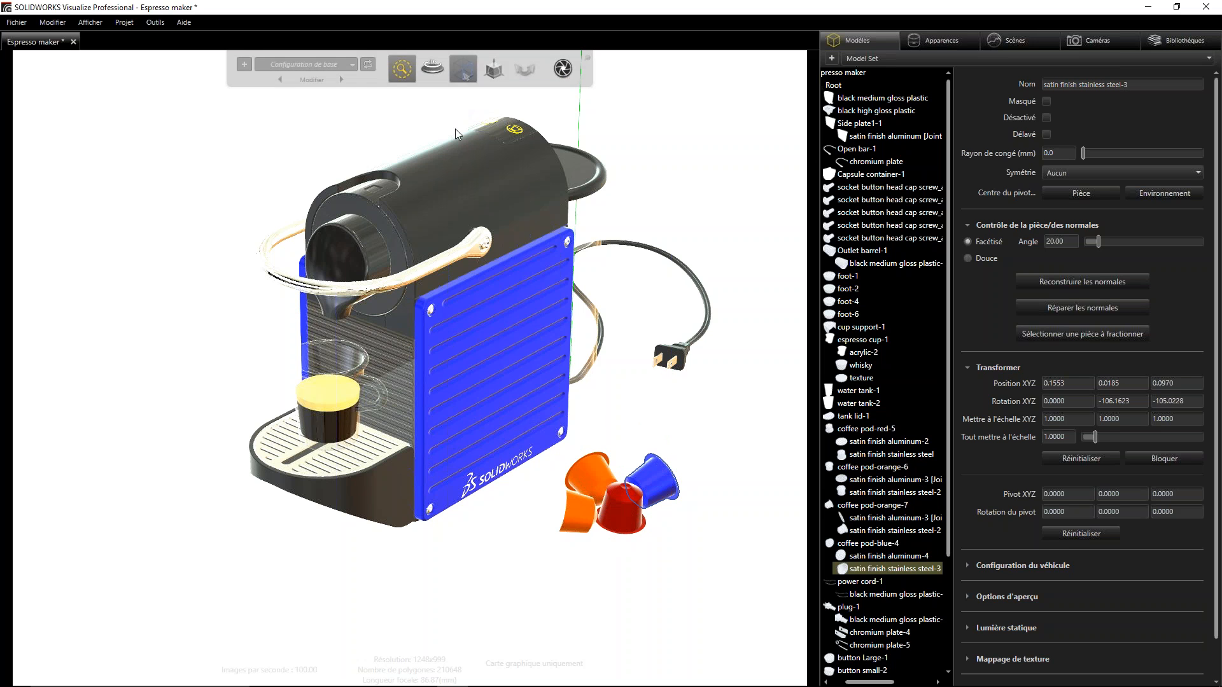
{"action": "left_click", "coordinate": [493, 70]}
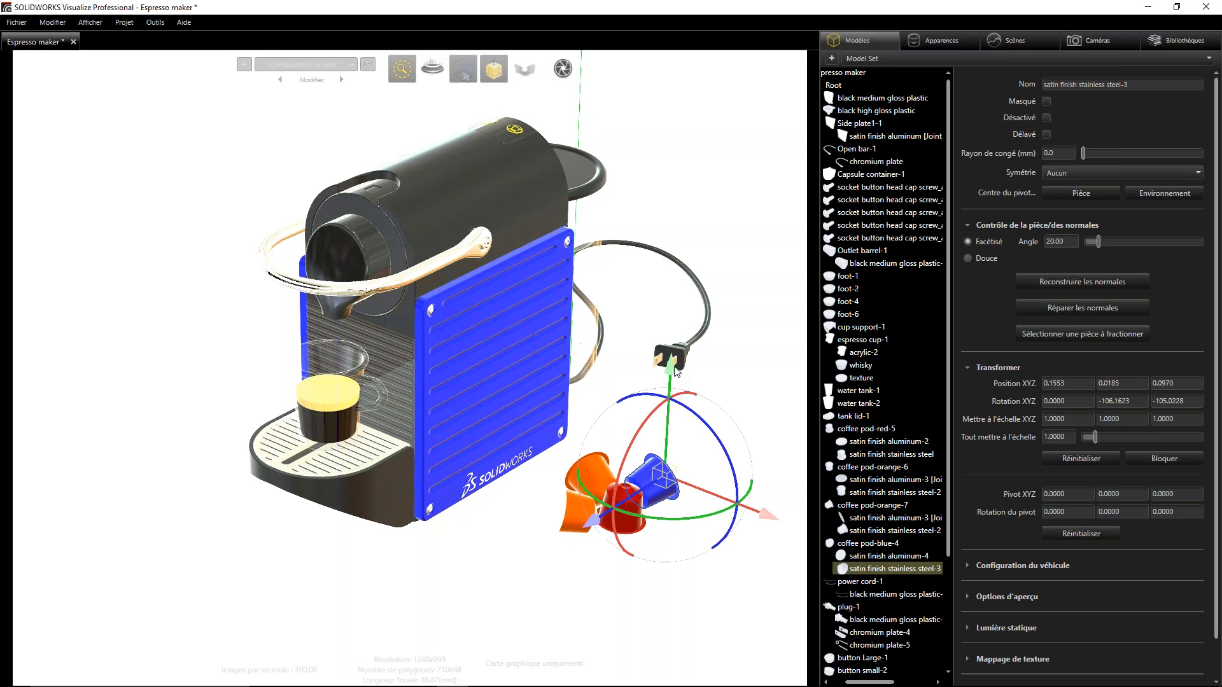
{"action": "mouse_move", "coordinate": [670, 369]}
{"action": "left_mouse_down"}
{"action": "mouse_move", "coordinate": [669, 309]}
{"action": "mouse_move", "coordinate": [665, 376]}
{"action": "left_mouse_up"}
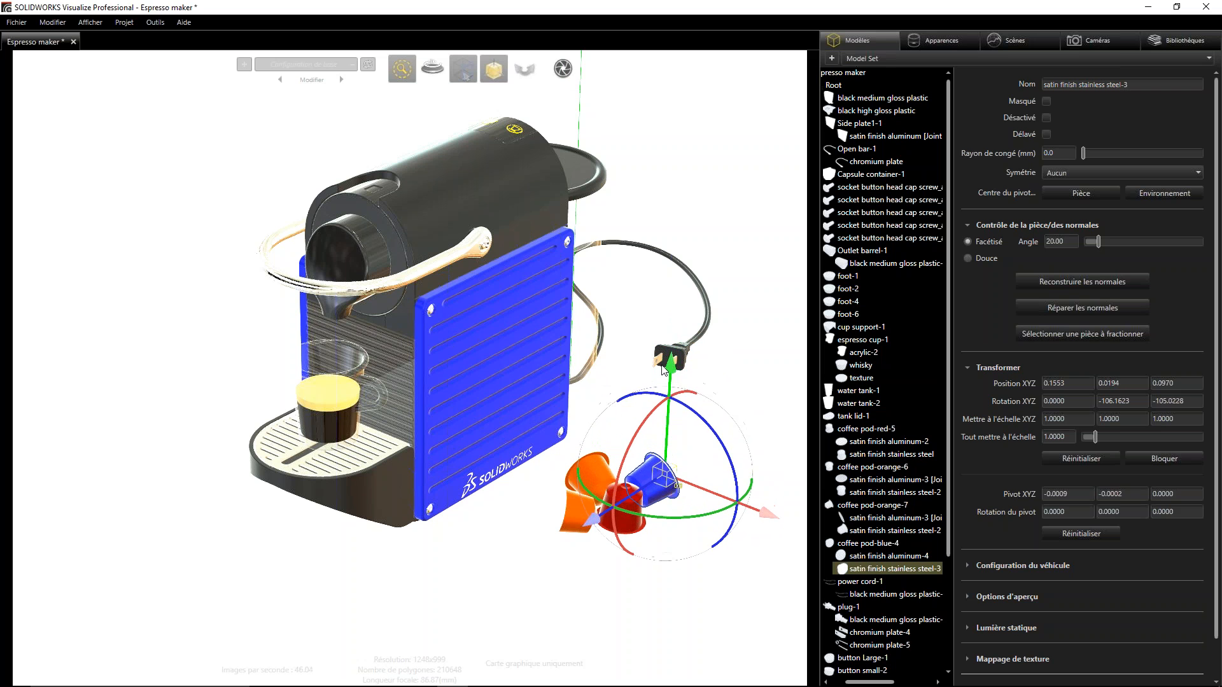
{"action": "mouse_move", "coordinate": [774, 522]}
{"action": "left_mouse_down"}
{"action": "mouse_move", "coordinate": [811, 529]}
{"action": "mouse_move", "coordinate": [772, 526]}
{"action": "left_mouse_up"}
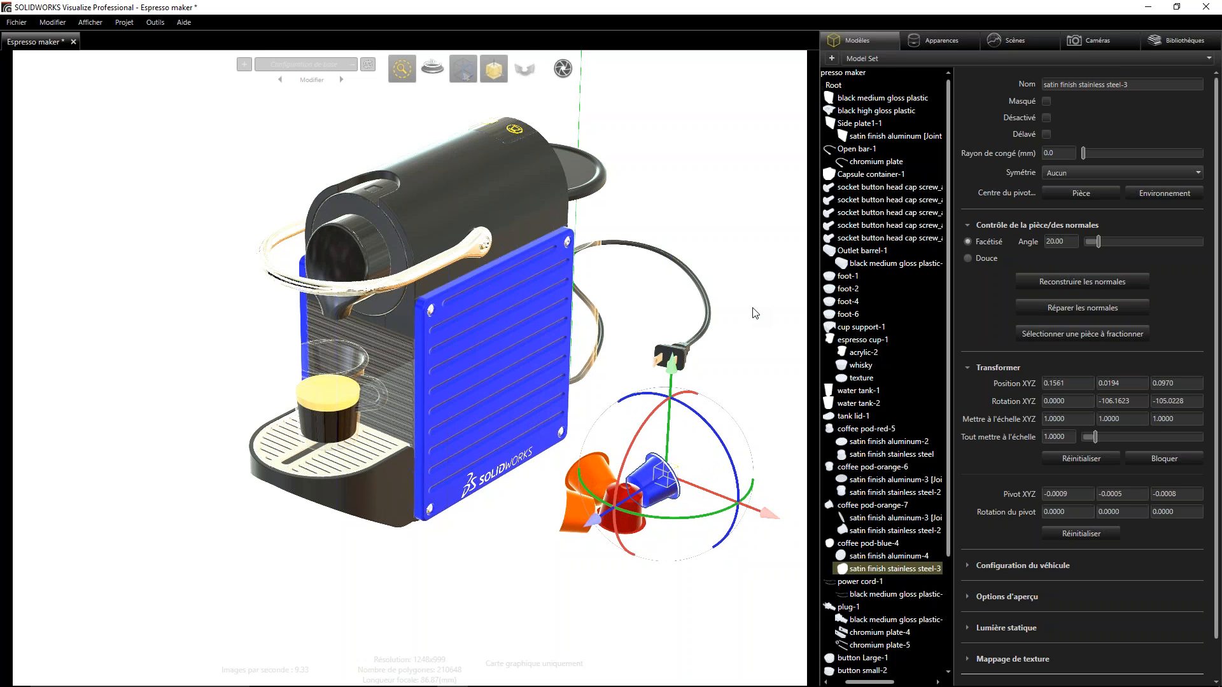
- Try to scale the blue pod's body along individual axes with the Scale tool
{"action": "mouse_move", "coordinate": [491, 74]}
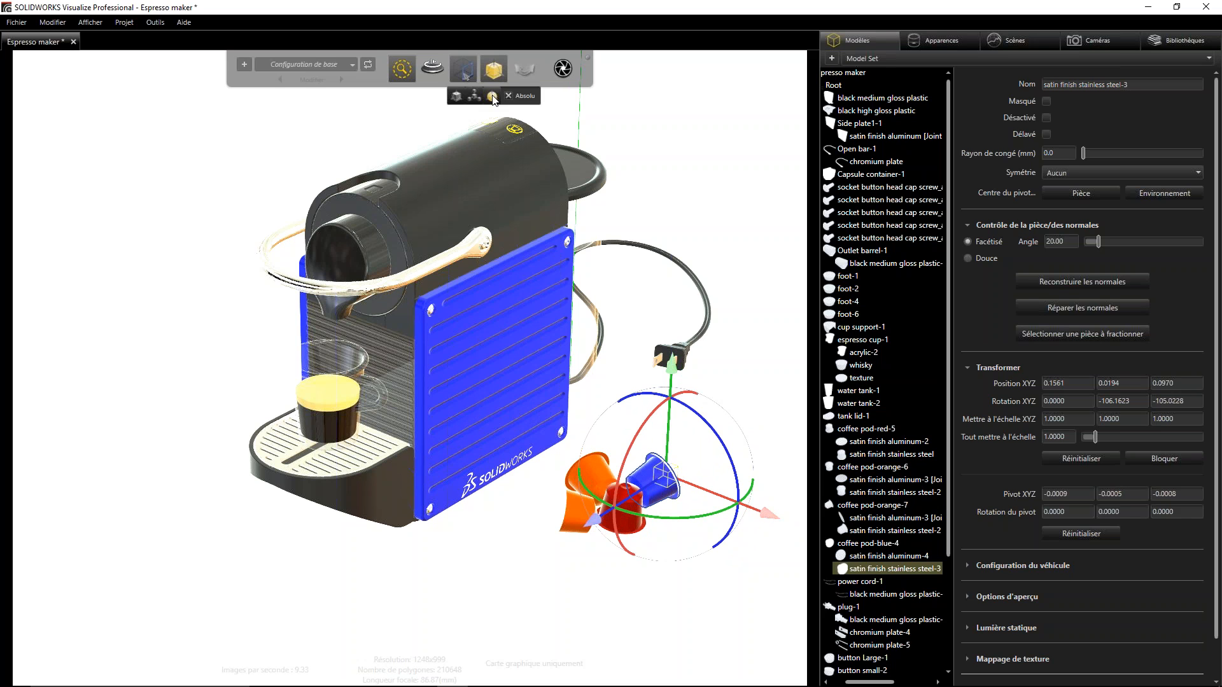
{"action": "left_click", "coordinate": [474, 97]}
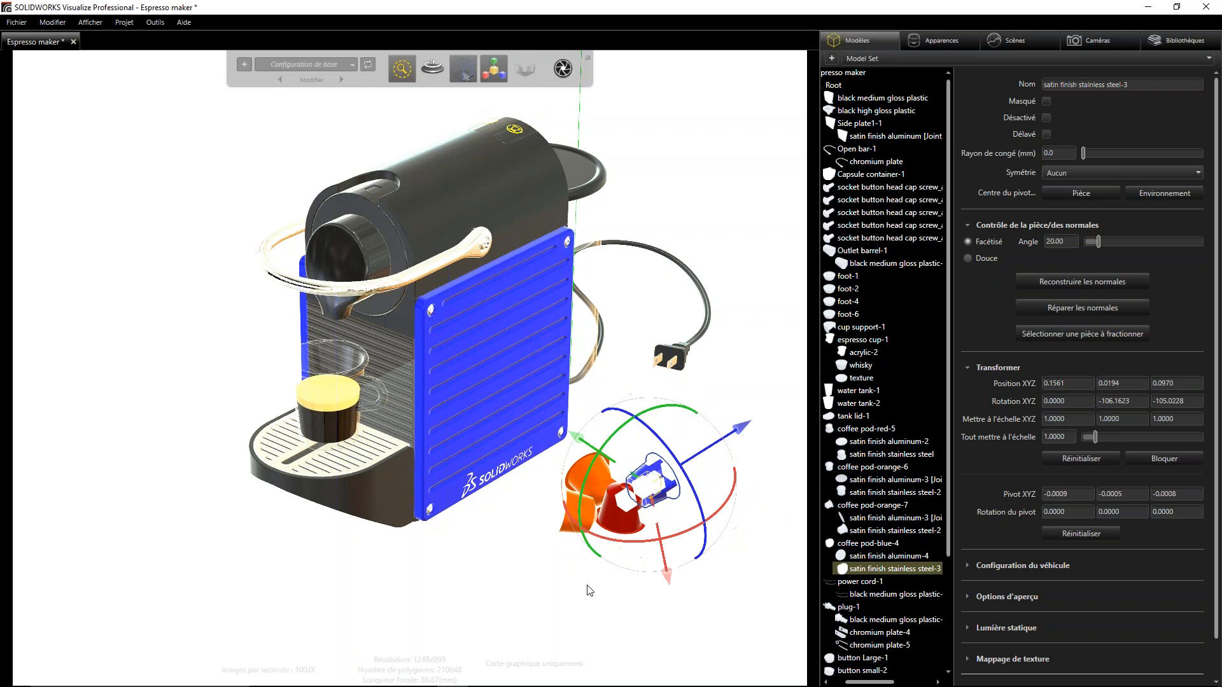
{"action": "mouse_move", "coordinate": [738, 428]}
{"action": "left_mouse_down"}
{"action": "mouse_move", "coordinate": [763, 395]}
{"action": "mouse_move", "coordinate": [738, 409]}
{"action": "left_mouse_up"}
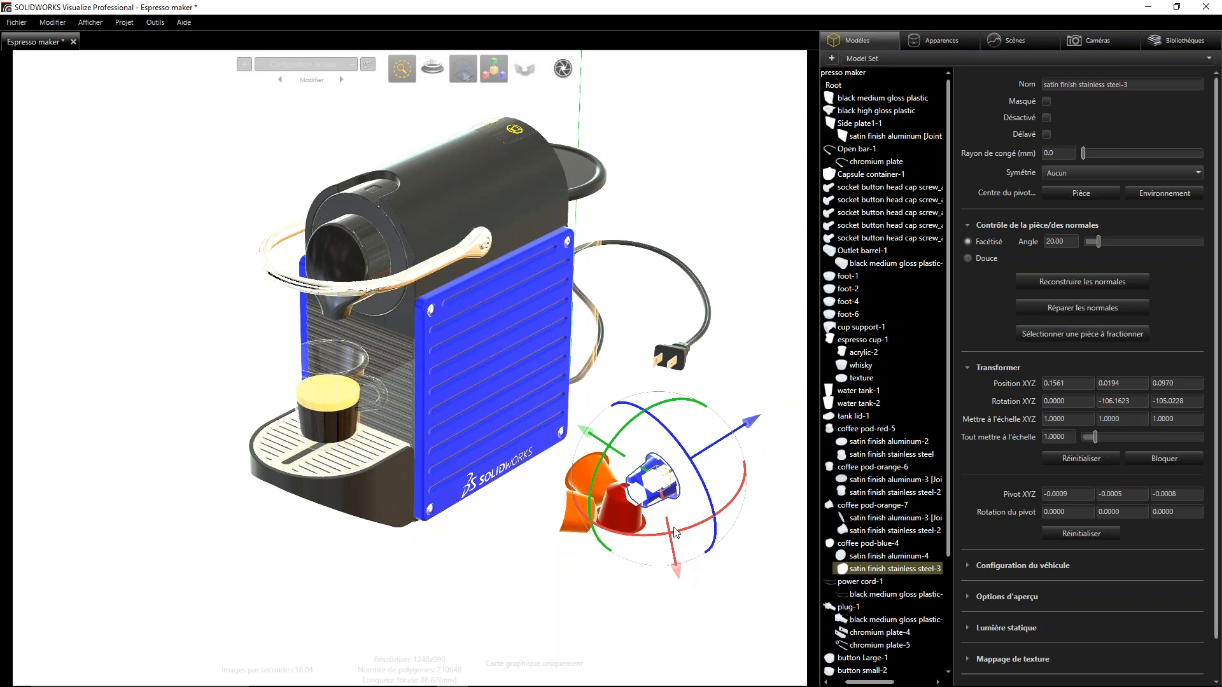
{"action": "left_click_drag", "start_coordinate": [677, 533], "coordinate": [695, 536]}
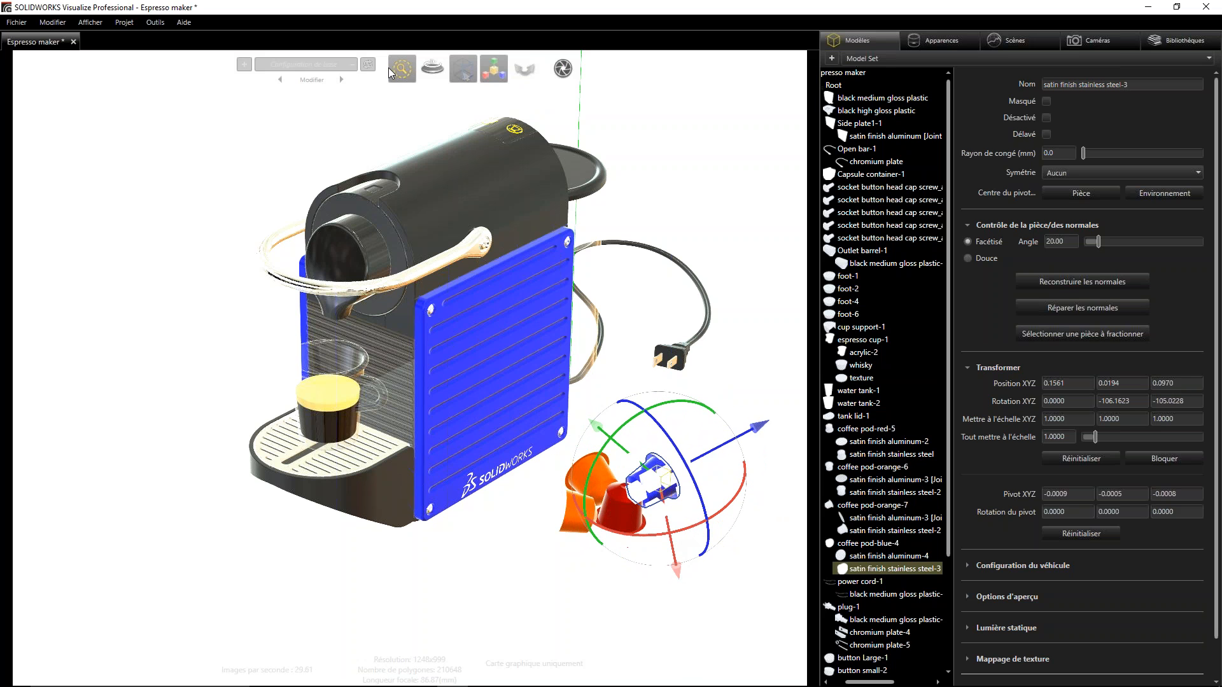
- Rotate and shift the pivot of the blue pod's body, to a pivot position of about -0.0032, -0.0009, 0.0040
{"action": "mouse_move", "coordinate": [492, 73]}
{"action": "left_click", "coordinate": [491, 96]}
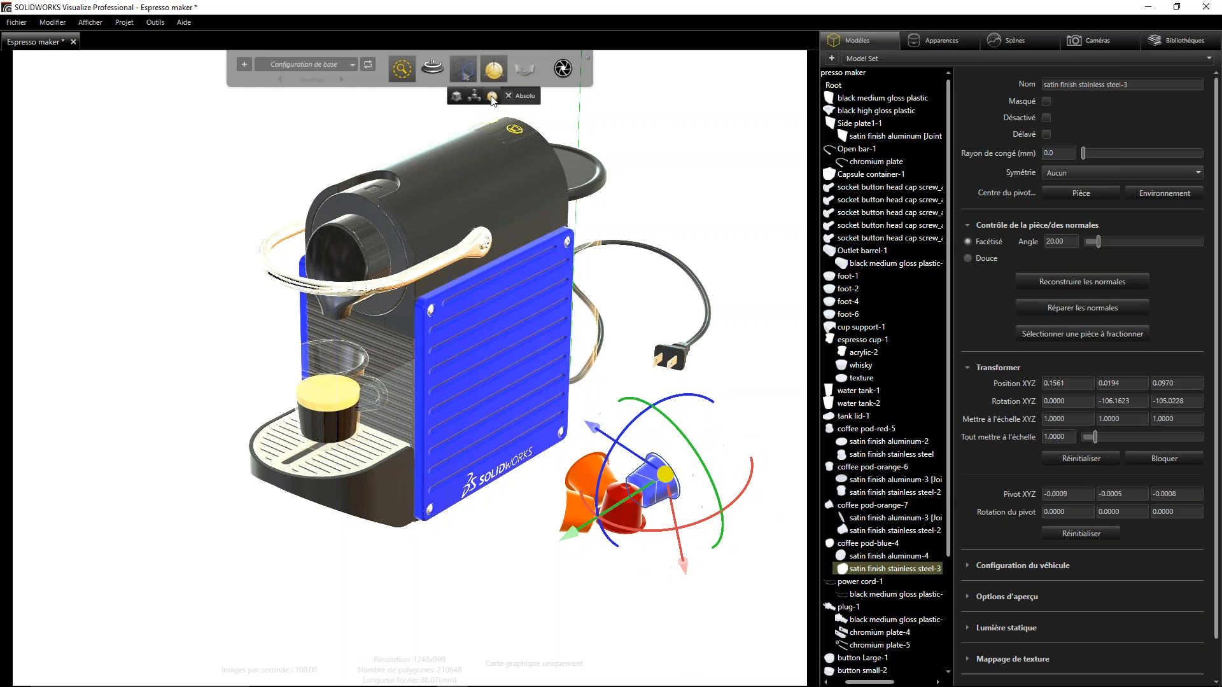
{"action": "left_click_drag", "start_coordinate": [671, 429], "coordinate": [636, 431]}
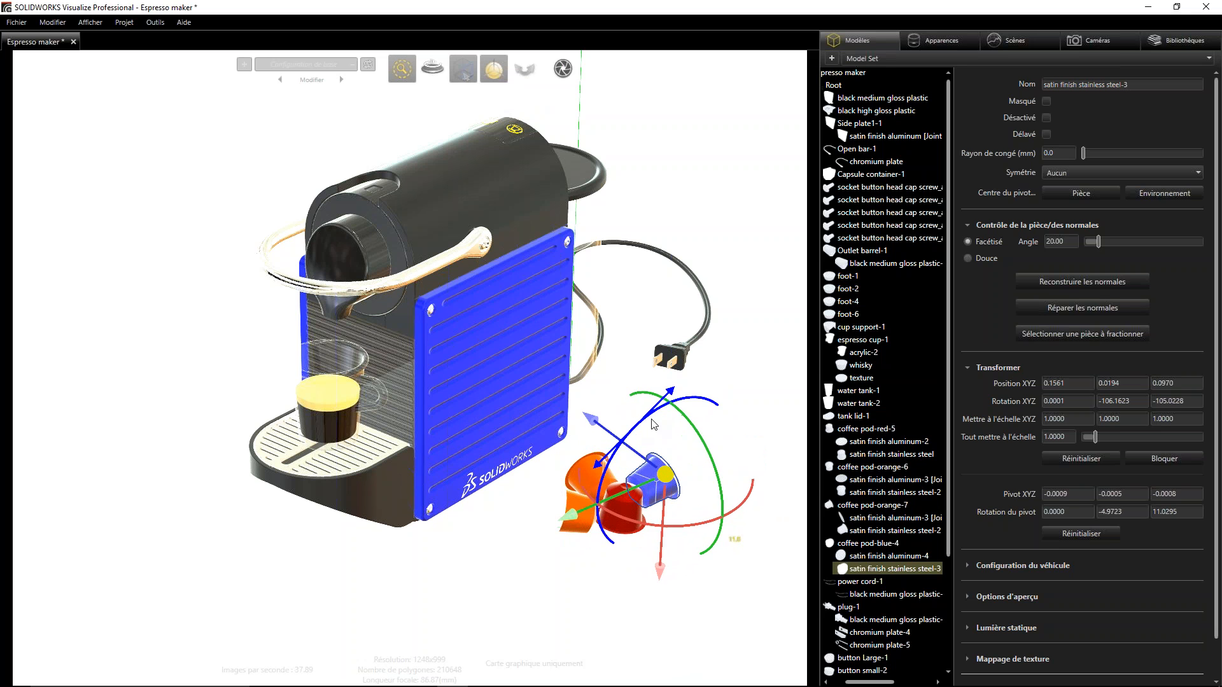
{"action": "left_click", "coordinate": [685, 456]}
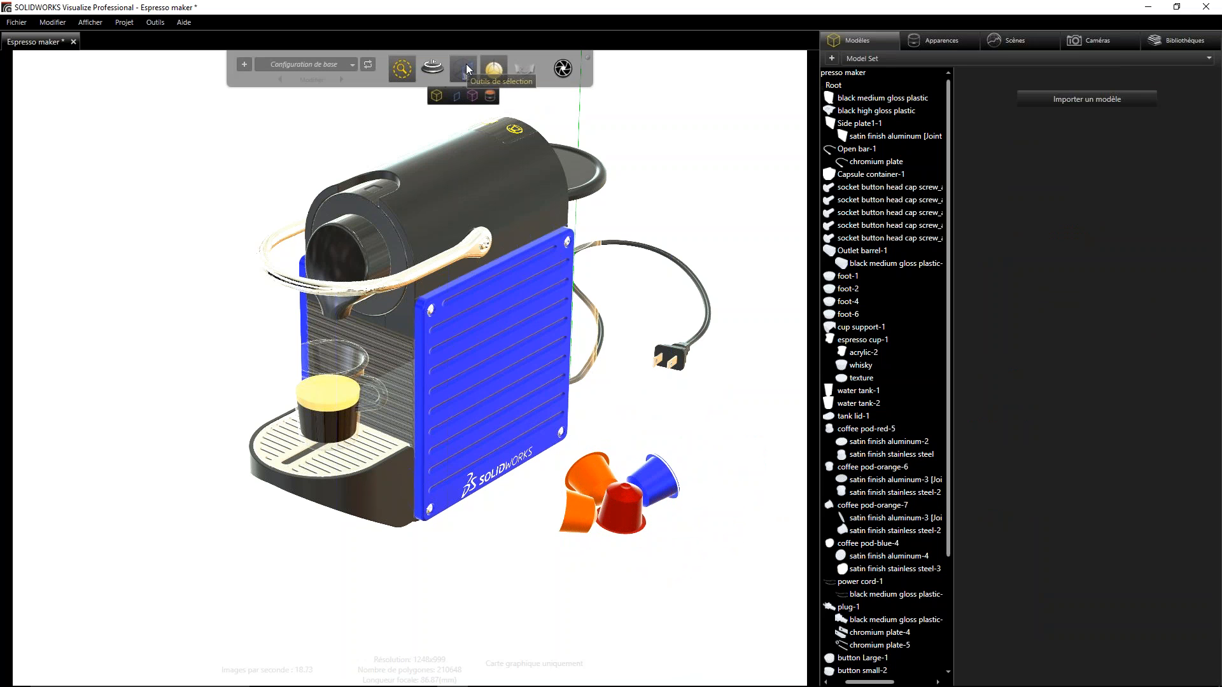
{"action": "left_click", "coordinate": [665, 481]}
{"action": "left_click_drag", "start_coordinate": [679, 396], "coordinate": [695, 400]}
{"action": "mouse_move", "coordinate": [664, 475]}
{"action": "left_mouse_down"}
{"action": "mouse_move", "coordinate": [685, 458]}
{"action": "mouse_move", "coordinate": [660, 469]}
{"action": "left_mouse_up"}
- Try the Scale tool on the blue coffee pod's body along its red X axis, and clear the selection
{"action": "mouse_move", "coordinate": [497, 72]}
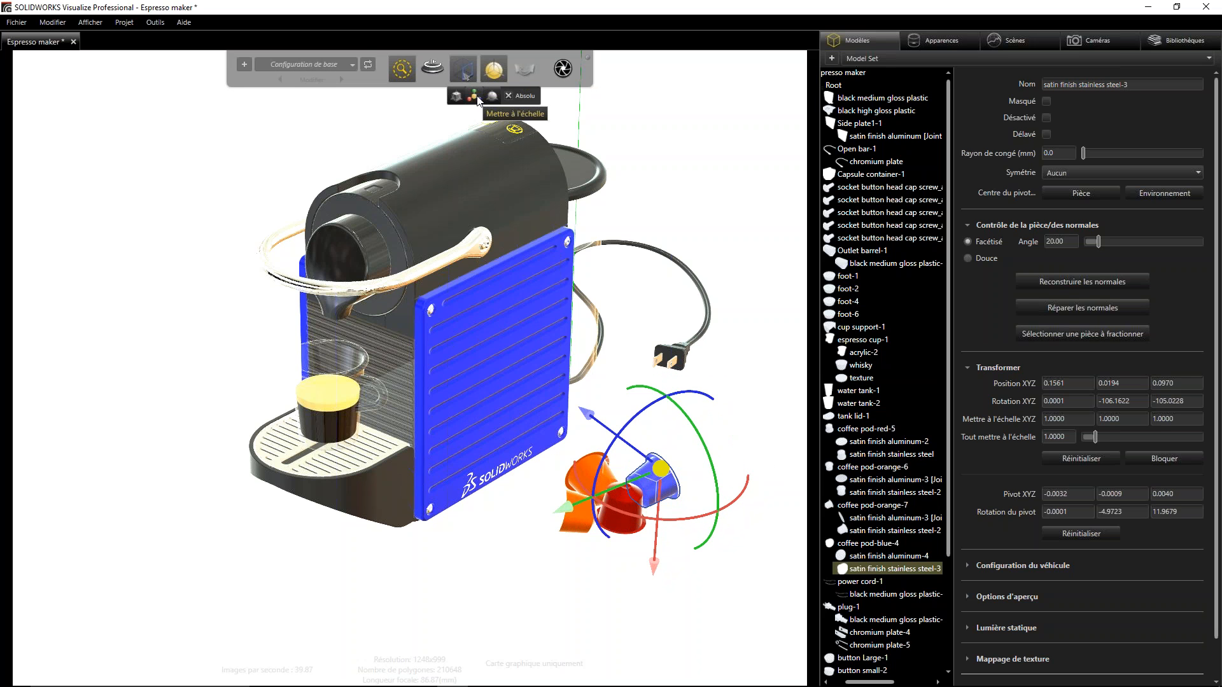
{"action": "left_click", "coordinate": [474, 95]}
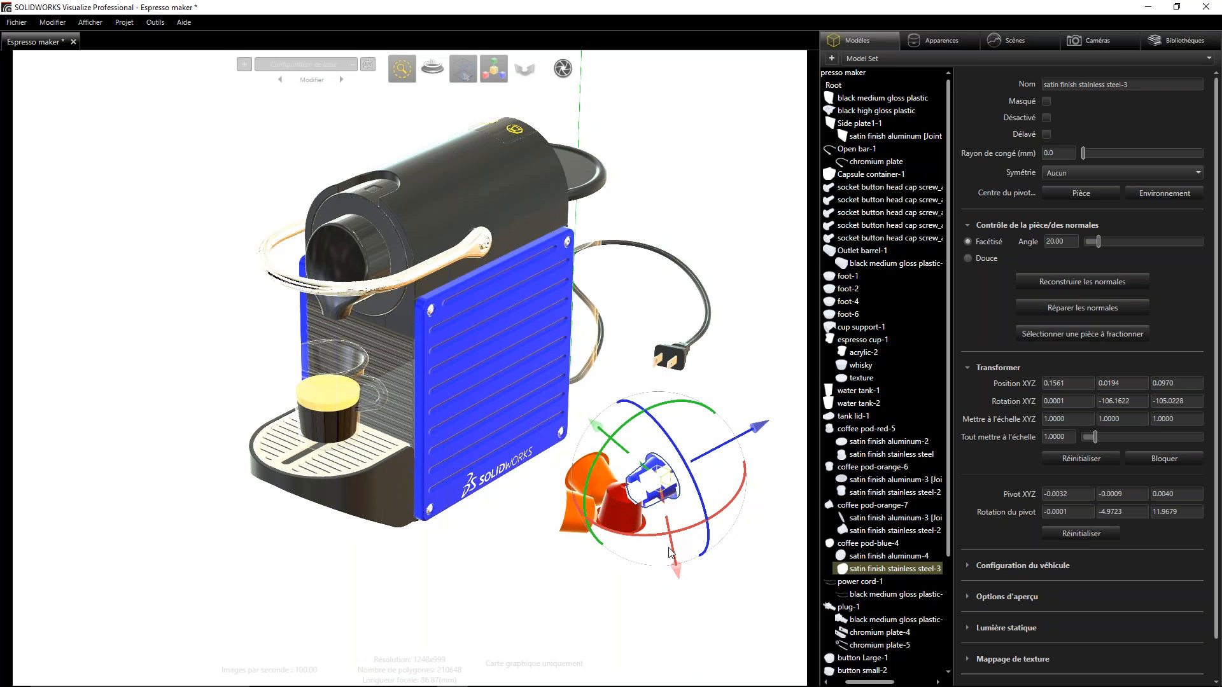
{"action": "left_click_drag", "start_coordinate": [677, 577], "coordinate": [681, 589]}
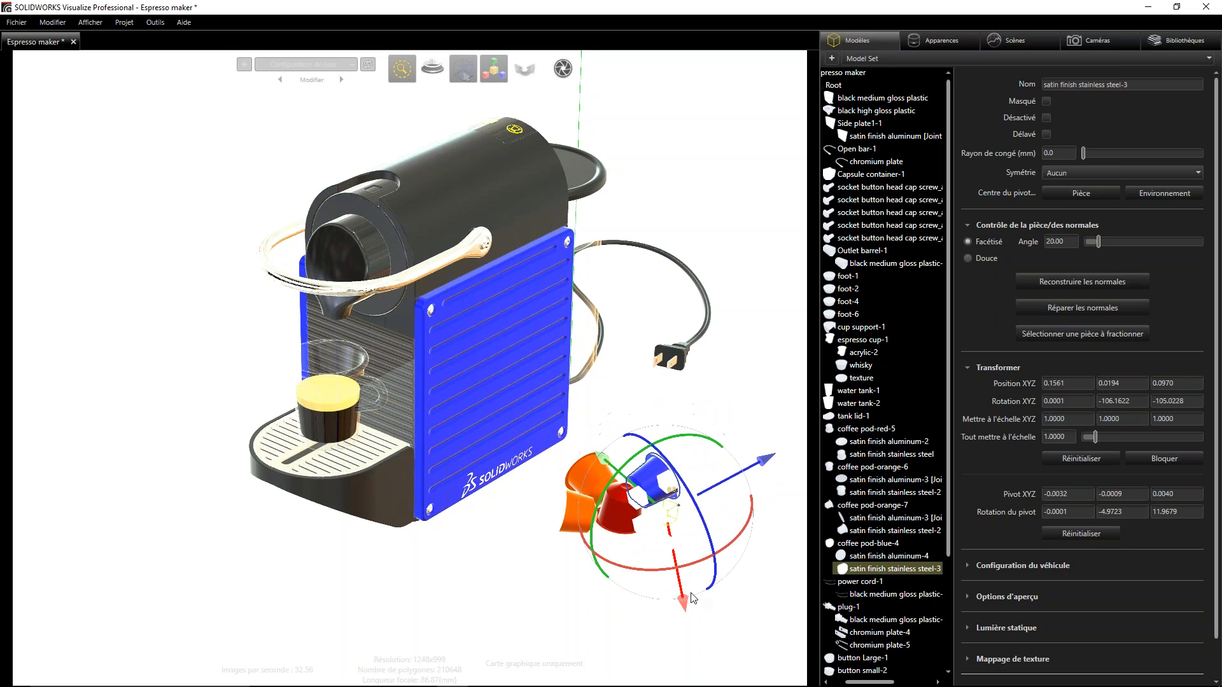
{"action": "left_click", "coordinate": [731, 389]}
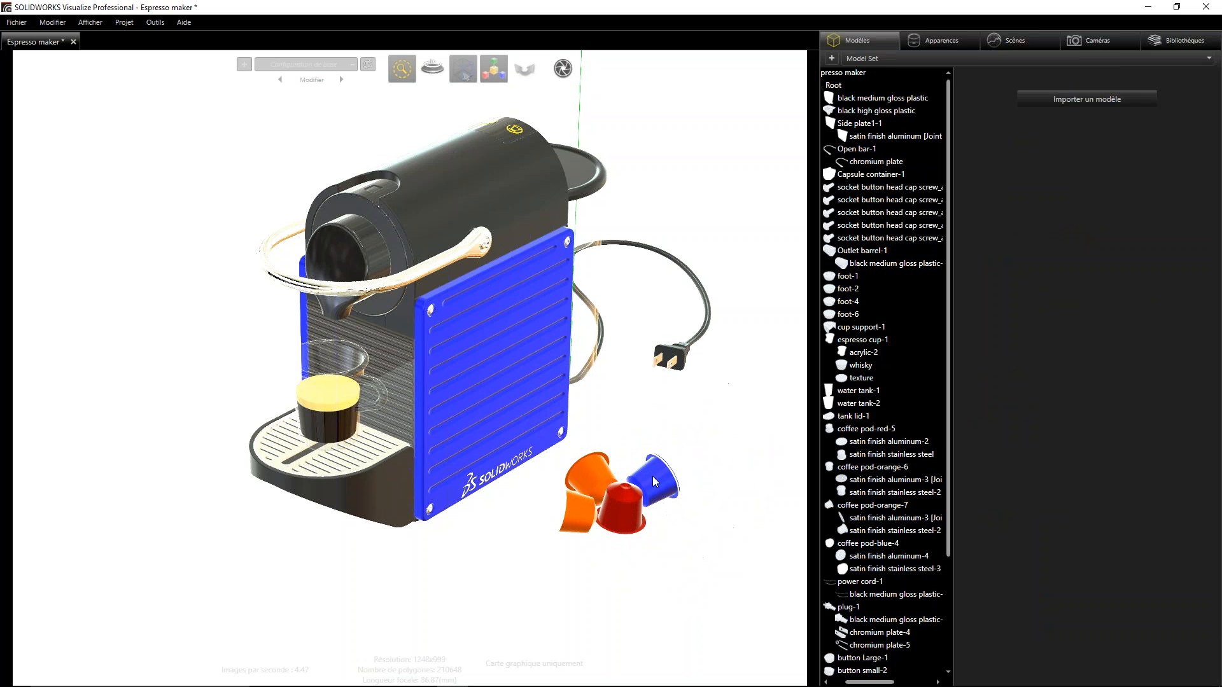
- Select the red coffee pod's body and try to transform it along each of its axes
{"action": "left_click", "coordinate": [626, 516]}
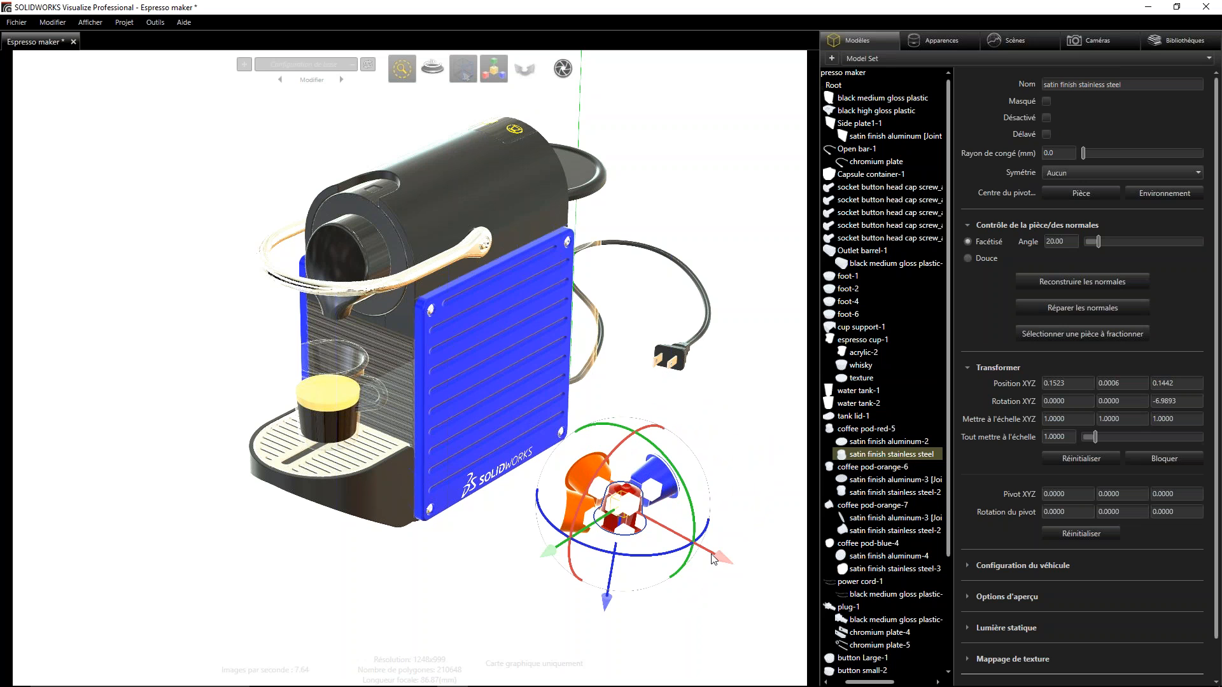
{"action": "mouse_move", "coordinate": [724, 559]}
{"action": "left_mouse_down"}
{"action": "mouse_move", "coordinate": [752, 574]}
{"action": "mouse_move", "coordinate": [717, 554]}
{"action": "mouse_move", "coordinate": [728, 561]}
{"action": "left_mouse_up"}
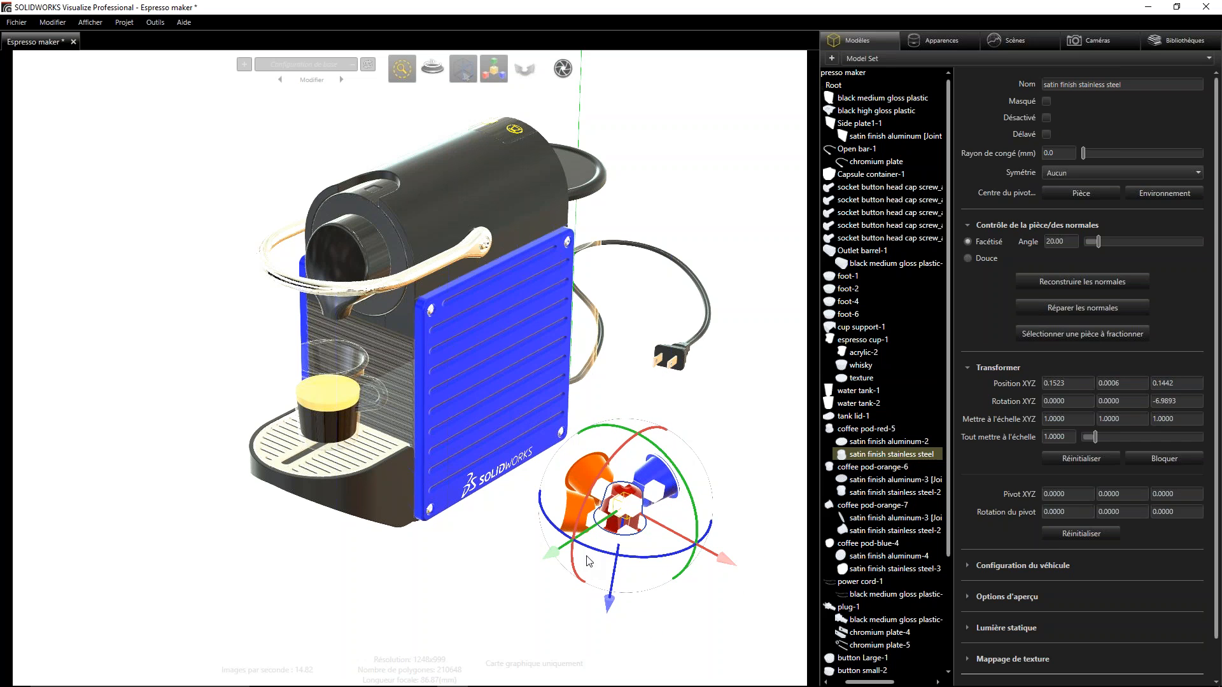
{"action": "mouse_move", "coordinate": [551, 554]}
{"action": "left_mouse_down"}
{"action": "mouse_move", "coordinate": [539, 562]}
{"action": "mouse_move", "coordinate": [556, 551]}
{"action": "left_mouse_up"}
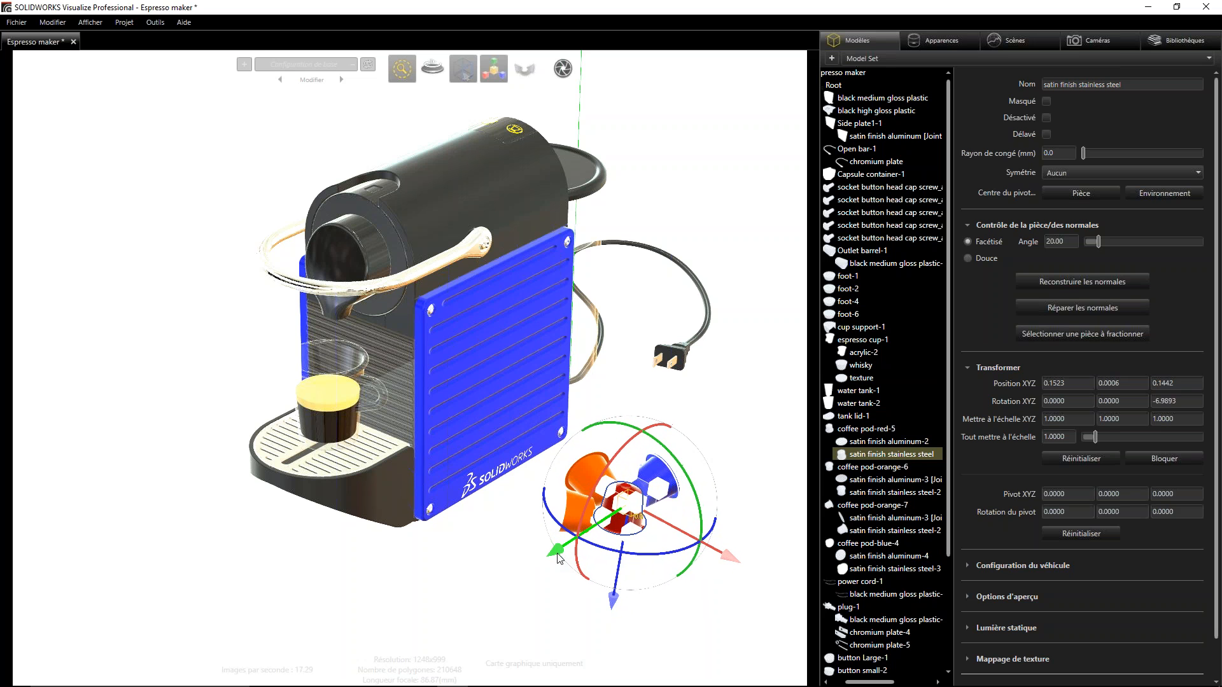
{"action": "left_click", "coordinate": [659, 487]}
{"action": "left_click_drag", "start_coordinate": [677, 378], "coordinate": [678, 372]}
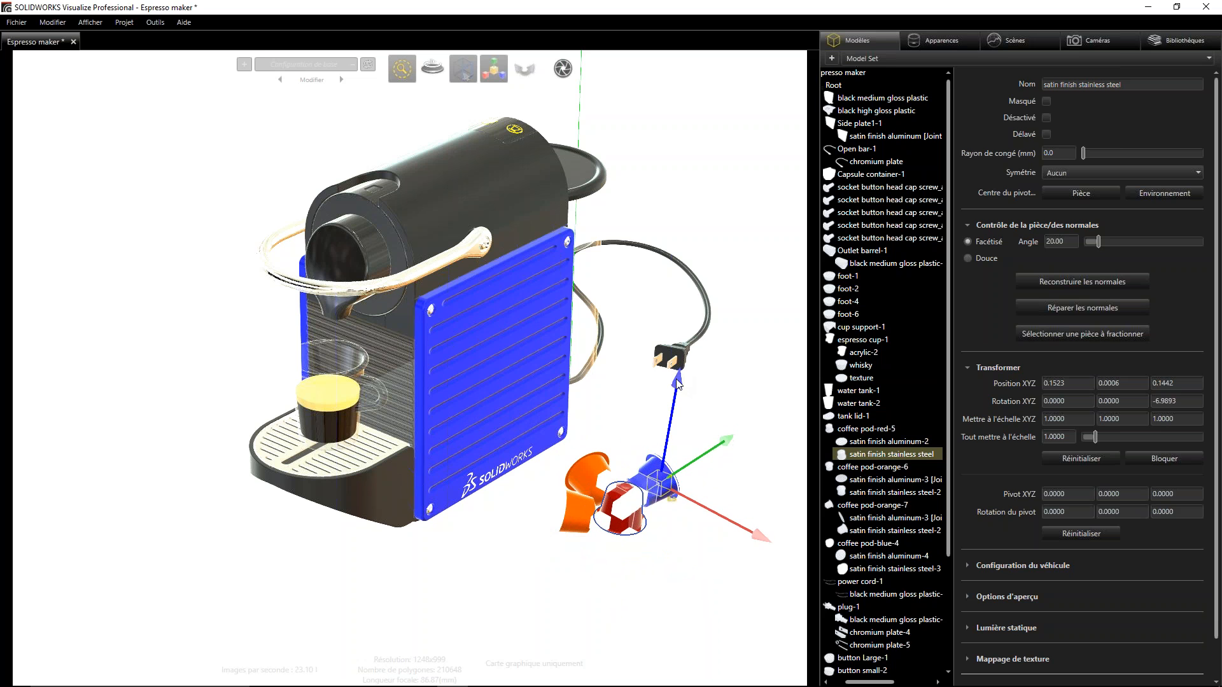
- Scale the cup support's black plastic part slightly along its Z axis, and clear the selection
{"action": "left_click", "coordinate": [394, 498]}
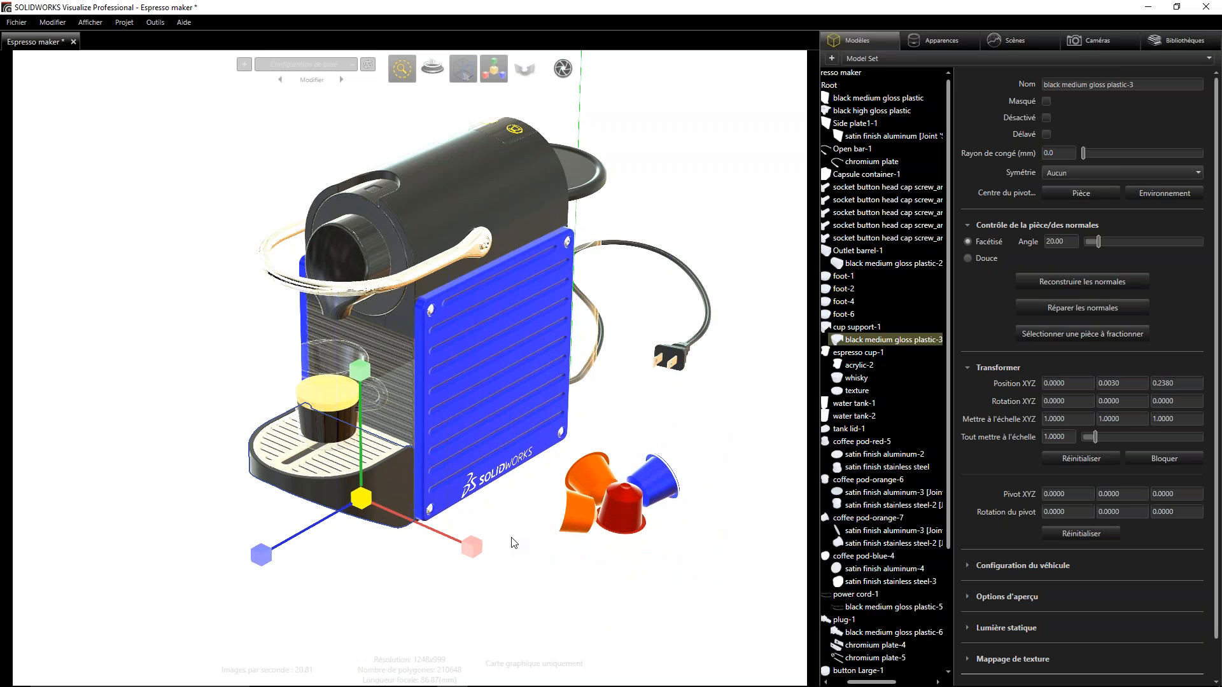
{"action": "left_click", "coordinate": [583, 522]}
{"action": "left_click", "coordinate": [391, 509]}
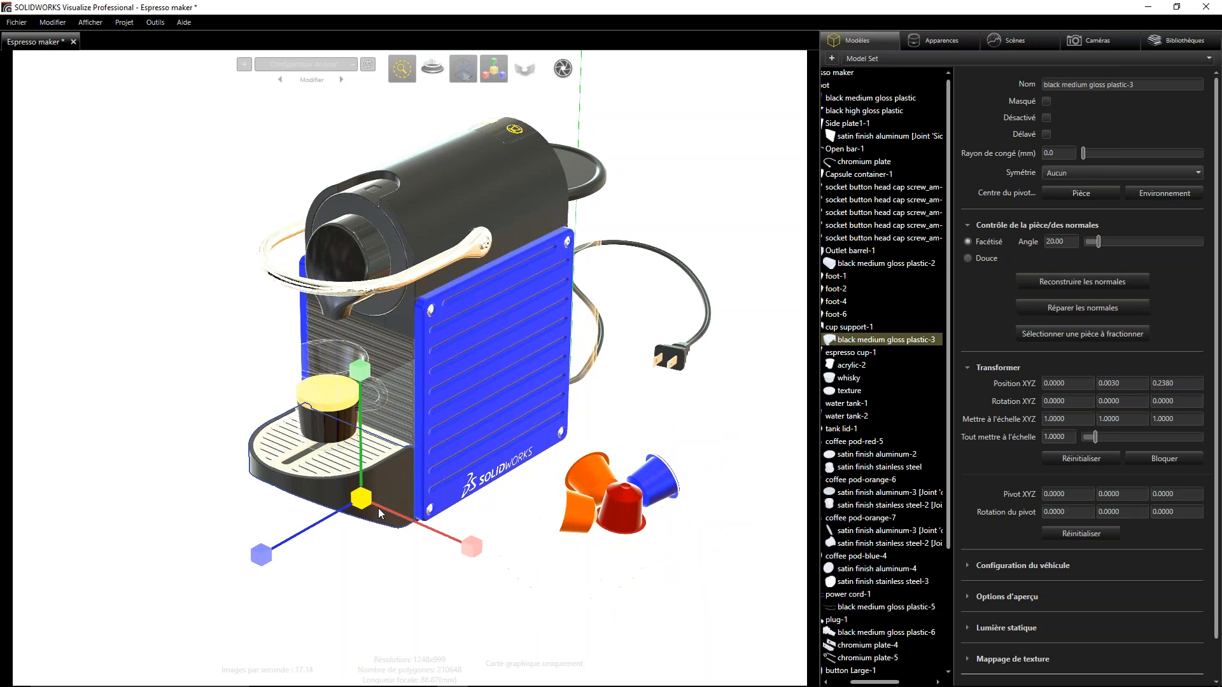
{"action": "left_click_drag", "start_coordinate": [261, 564], "coordinate": [240, 536]}
{"action": "left_click", "coordinate": [182, 401]}
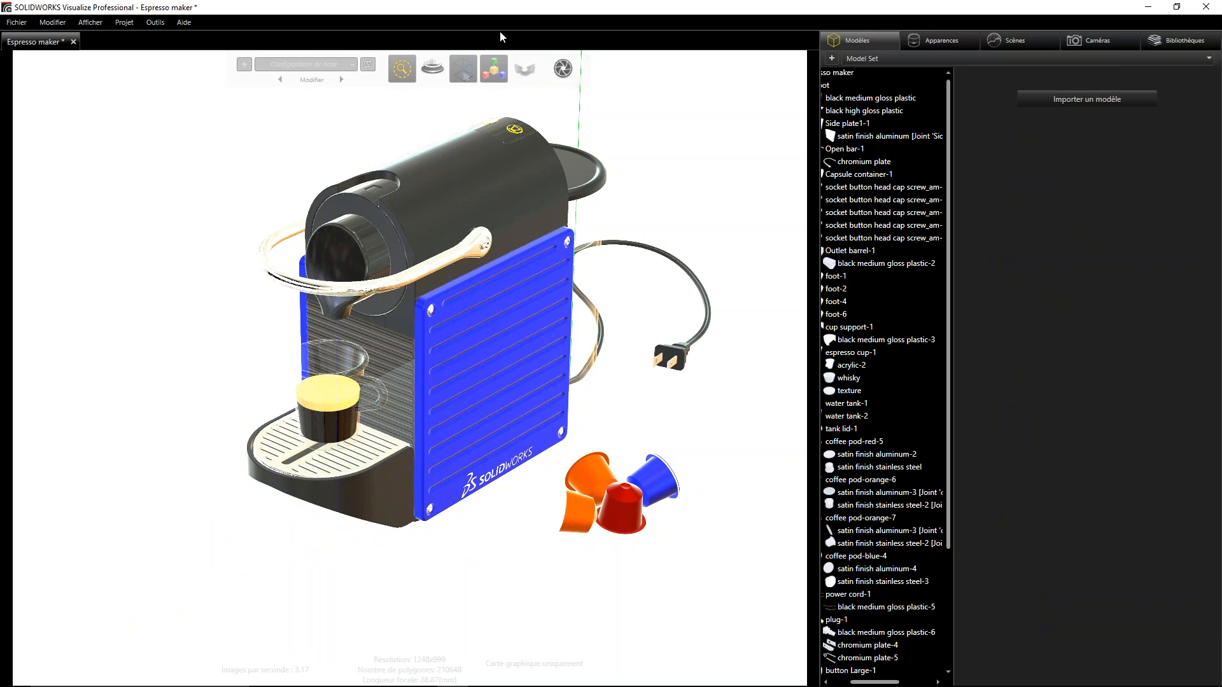
- Try the Rotate camera tool on the Espresso maker
{"action": "left_click", "coordinate": [494, 68]}
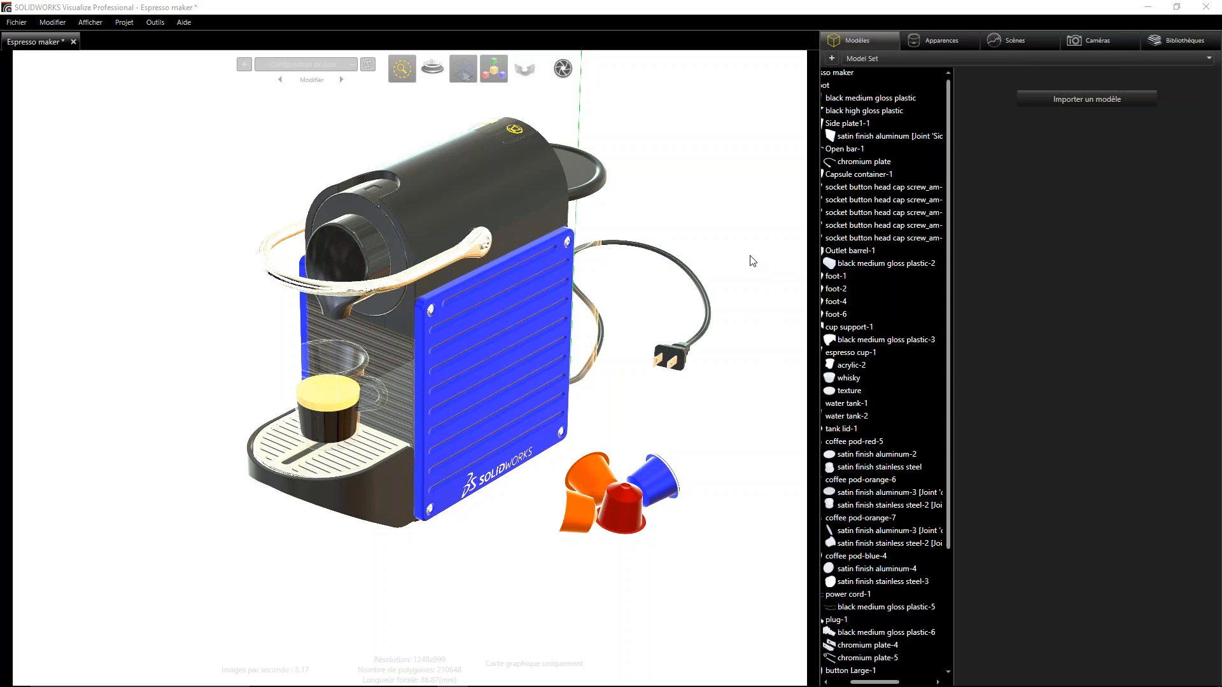
{"action": "mouse_move", "coordinate": [522, 65]}
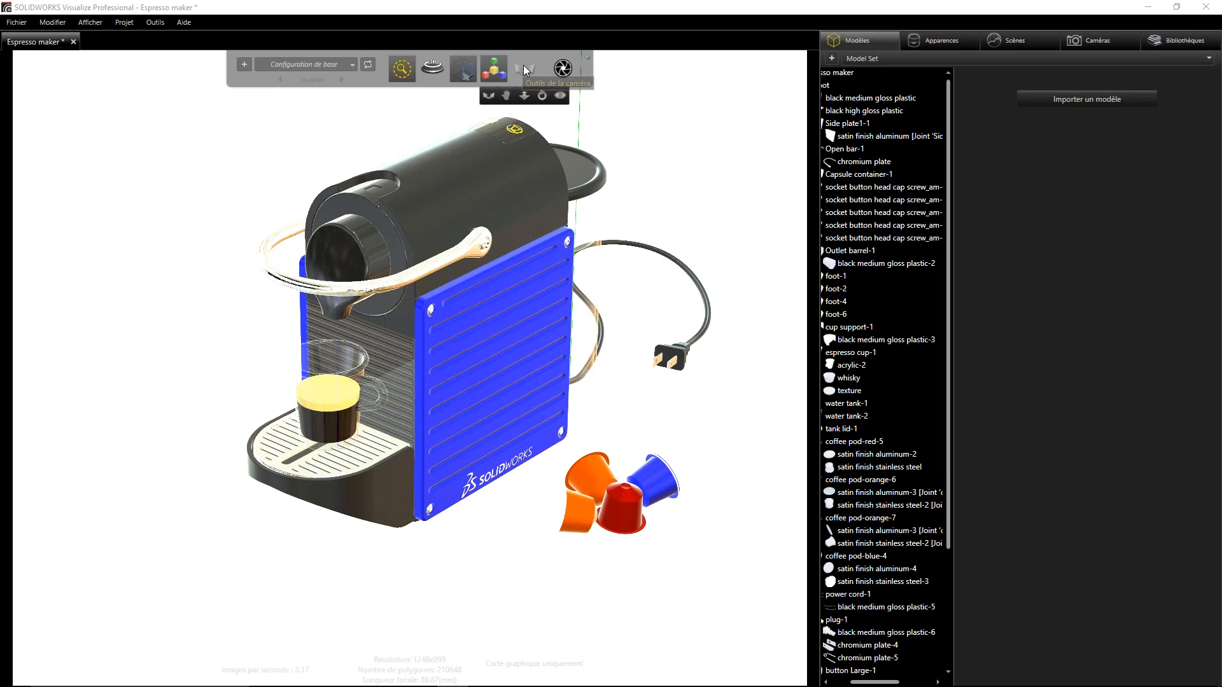
{"action": "left_click", "coordinate": [524, 67]}
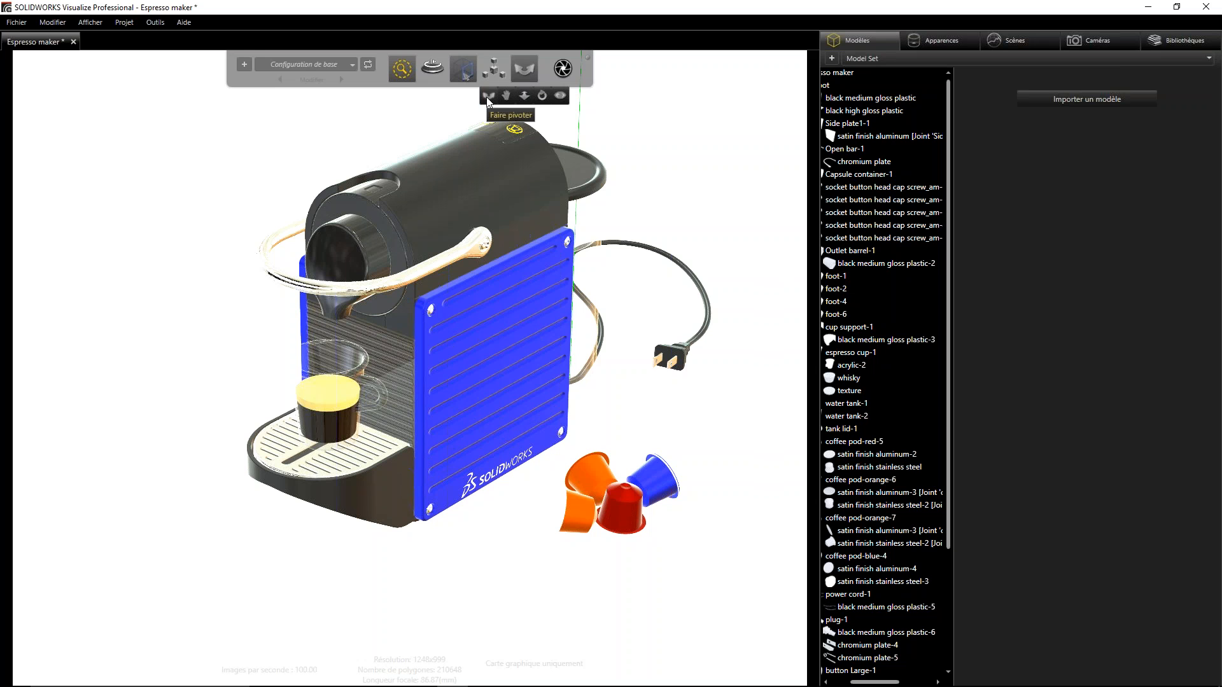
{"action": "left_click", "coordinate": [544, 382]}
{"action": "mouse_move", "coordinate": [517, 66]}
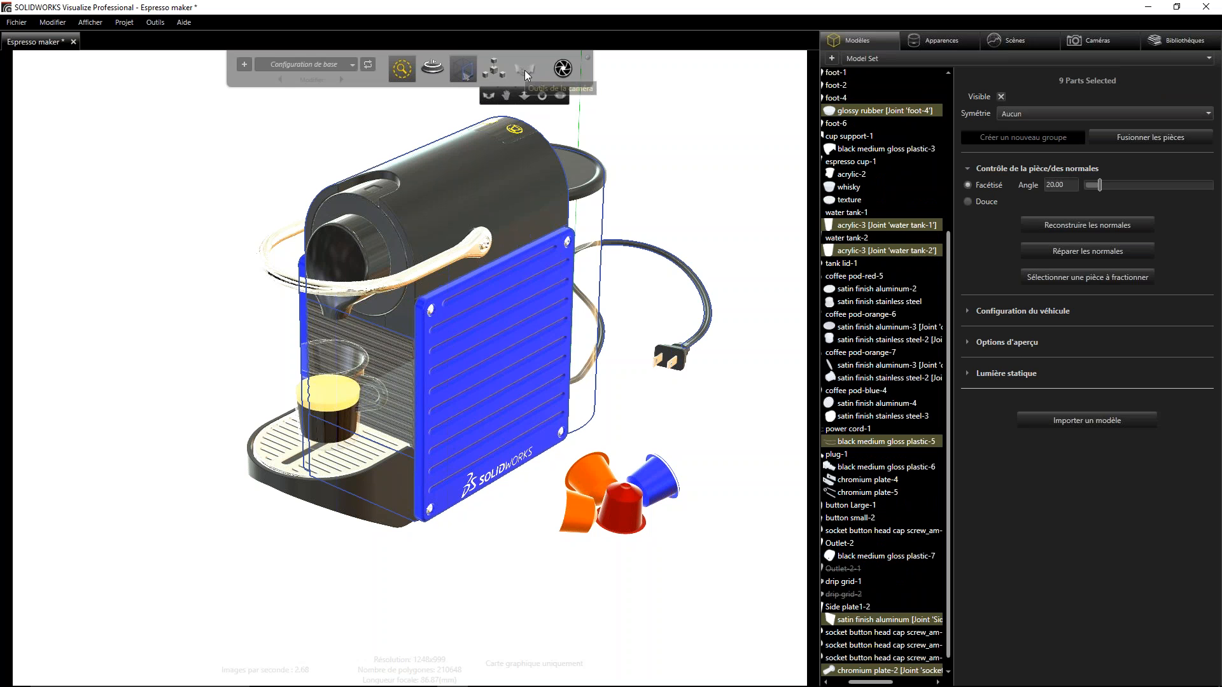
{"action": "mouse_move", "coordinate": [469, 76]}
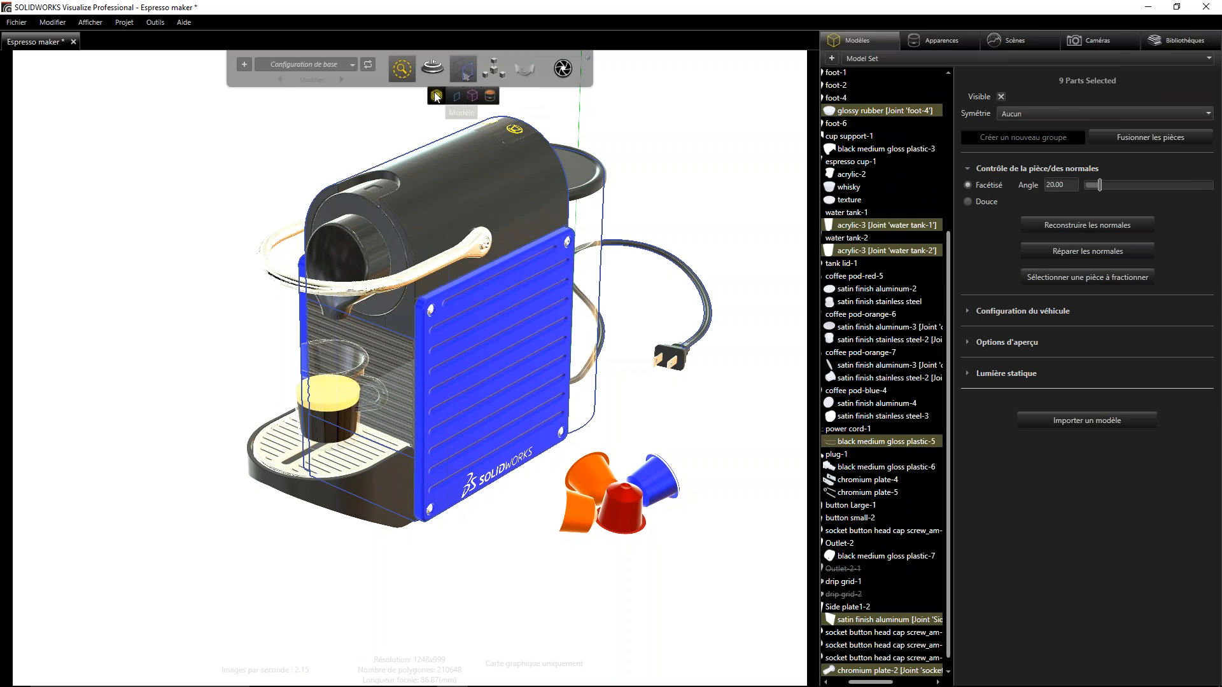
- Set the selection tool to whole models and try the Scale manipulator on the complete Espresso maker model
{"action": "left_click", "coordinate": [436, 97]}
{"action": "mouse_move", "coordinate": [525, 67]}
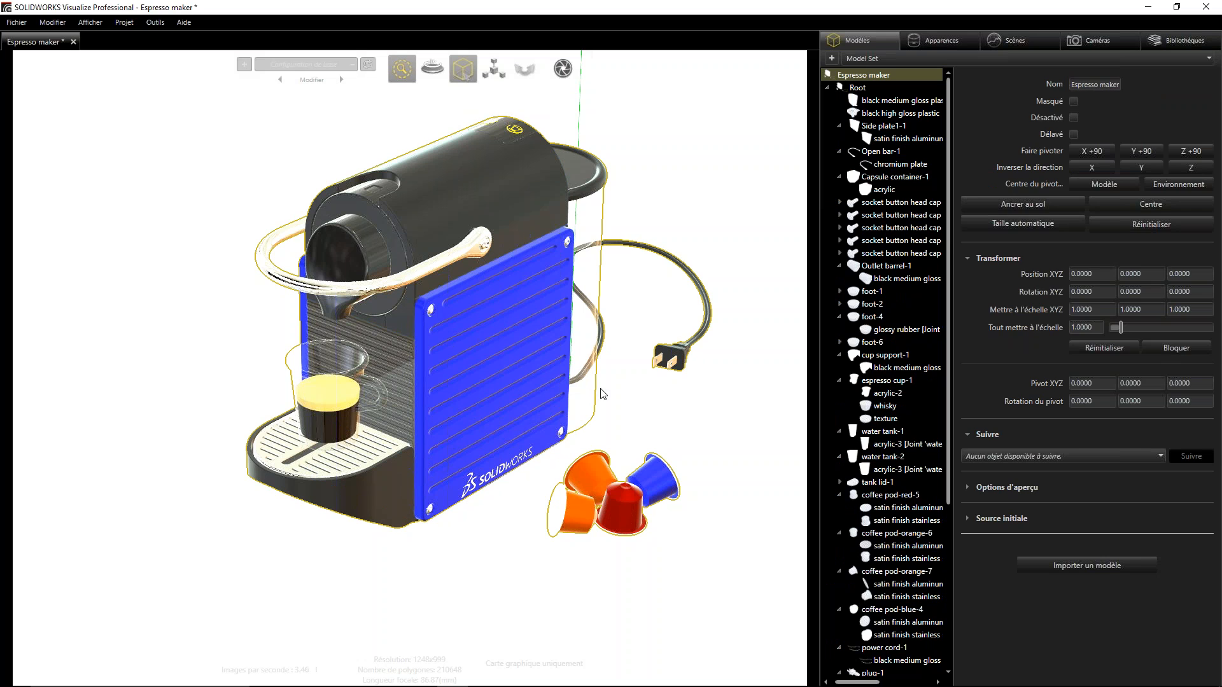
{"action": "left_click", "coordinate": [478, 385]}
{"action": "left_click", "coordinate": [566, 333]}
{"action": "mouse_move", "coordinate": [492, 63]}
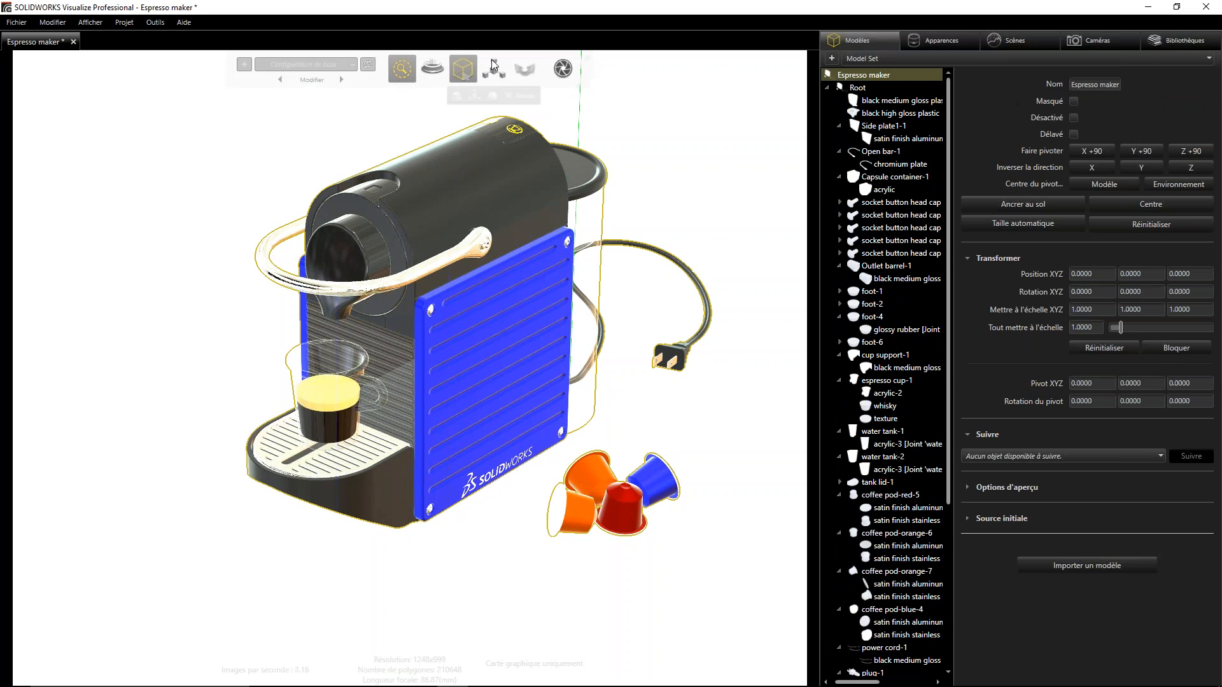
{"action": "left_click", "coordinate": [493, 67]}
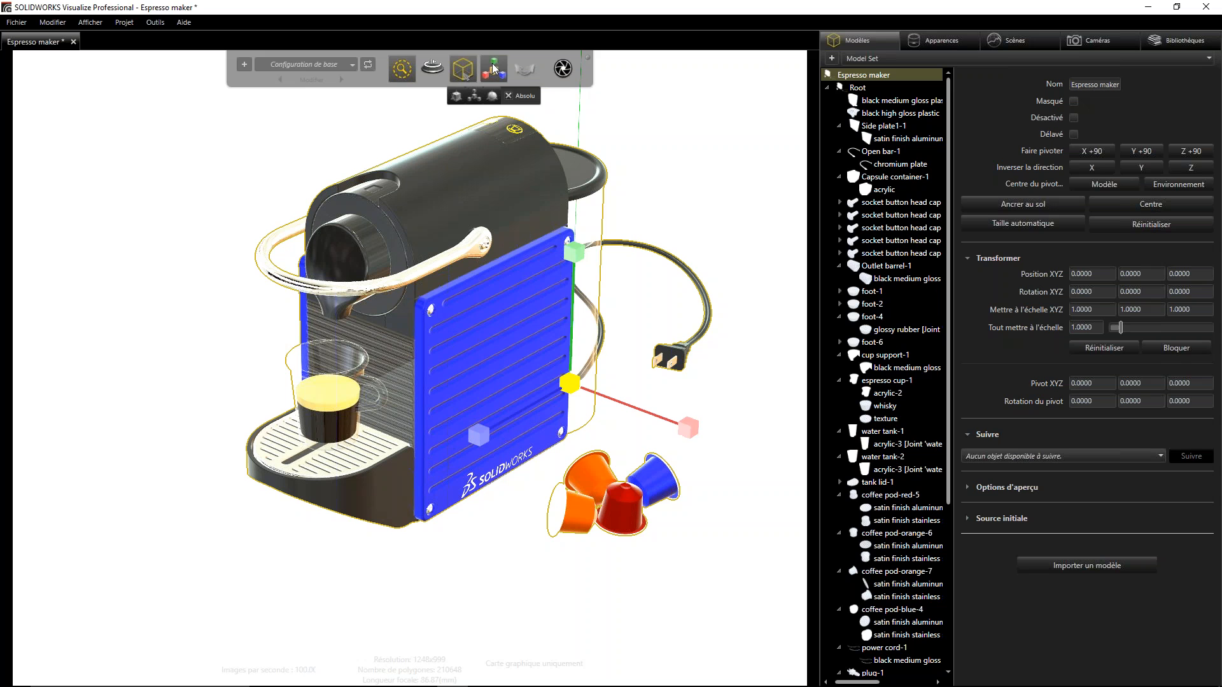
{"action": "left_click", "coordinate": [525, 68]}
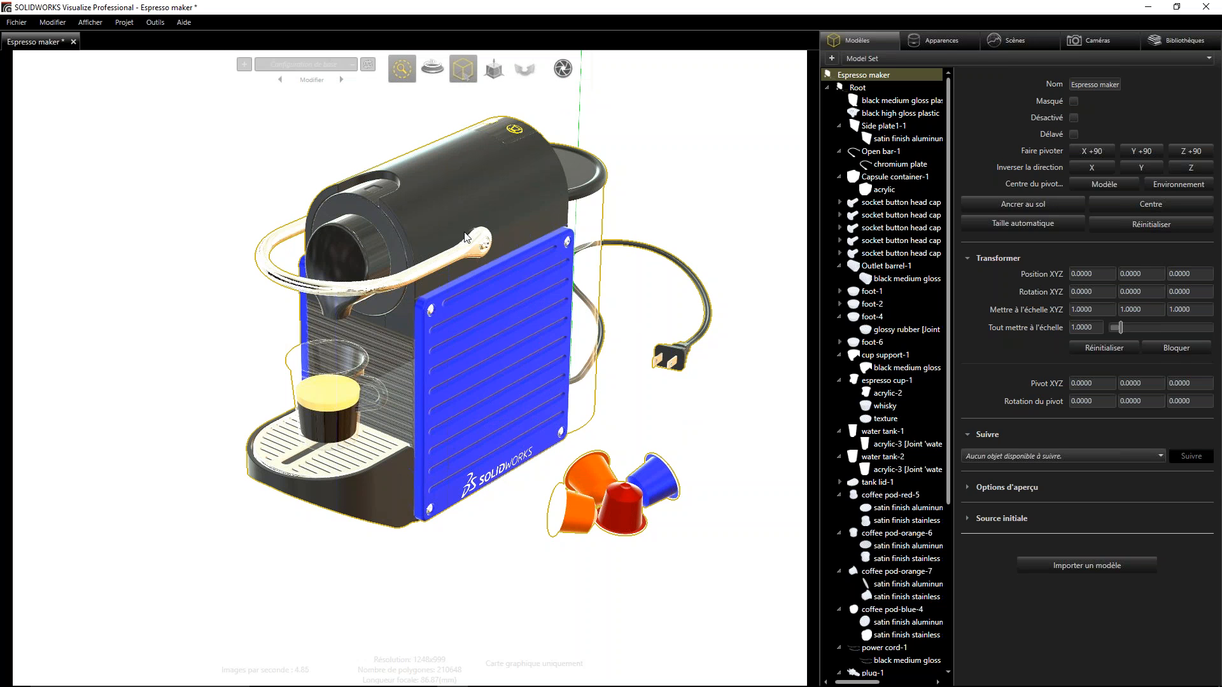
{"action": "left_click", "coordinate": [468, 504]}
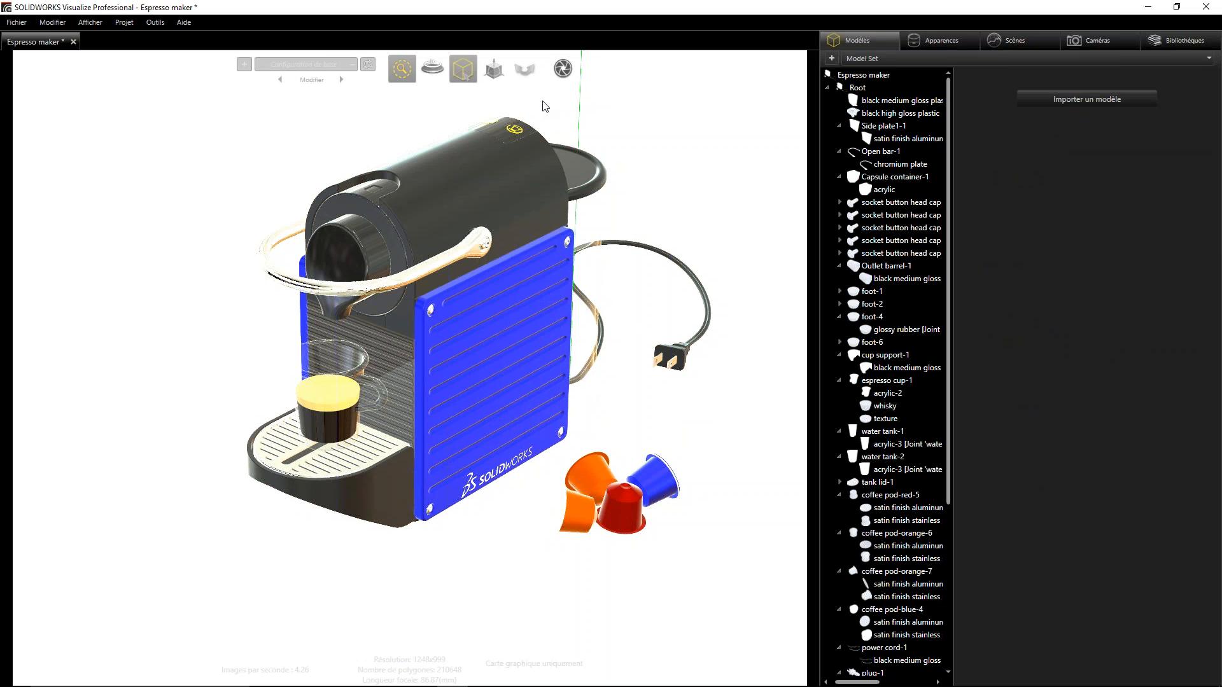
- Shift the view slightly with the camera's Pan tool so the Espresso maker sits lower in the viewport
{"action": "left_click_drag", "start_coordinate": [497, 289], "coordinate": [547, 243]}
{"action": "mouse_move", "coordinate": [525, 66]}
{"action": "left_click", "coordinate": [506, 96]}
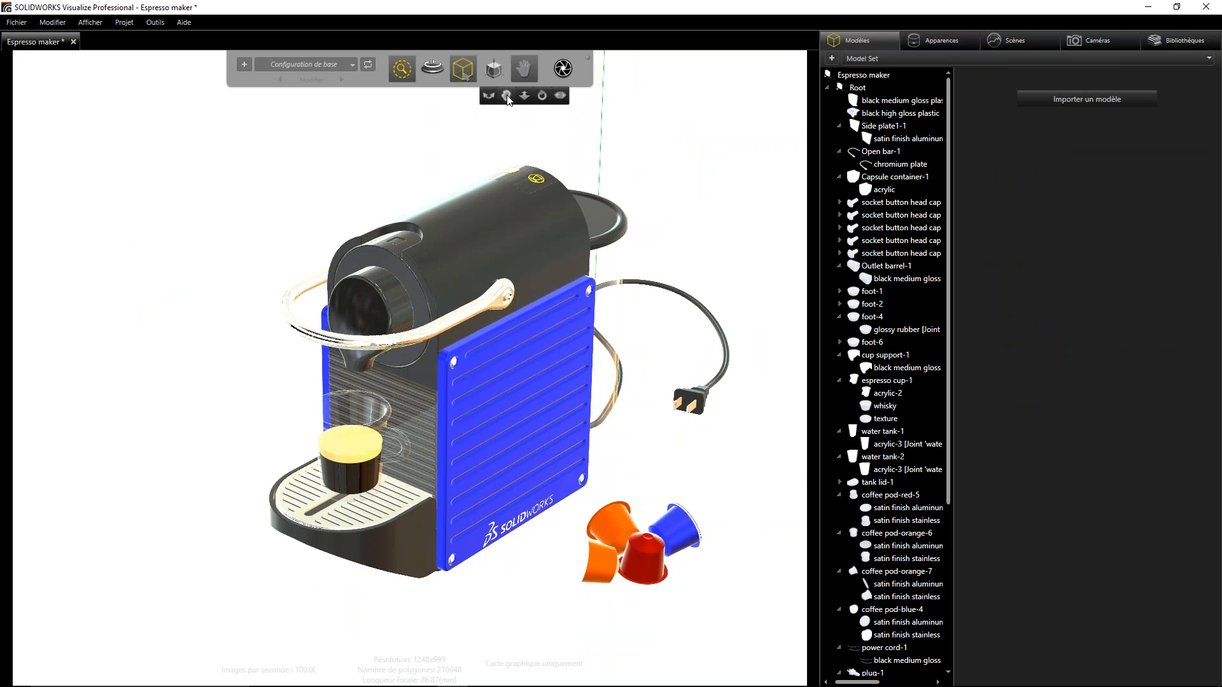
{"action": "left_click", "coordinate": [507, 100]}
{"action": "left_click", "coordinate": [525, 70]}
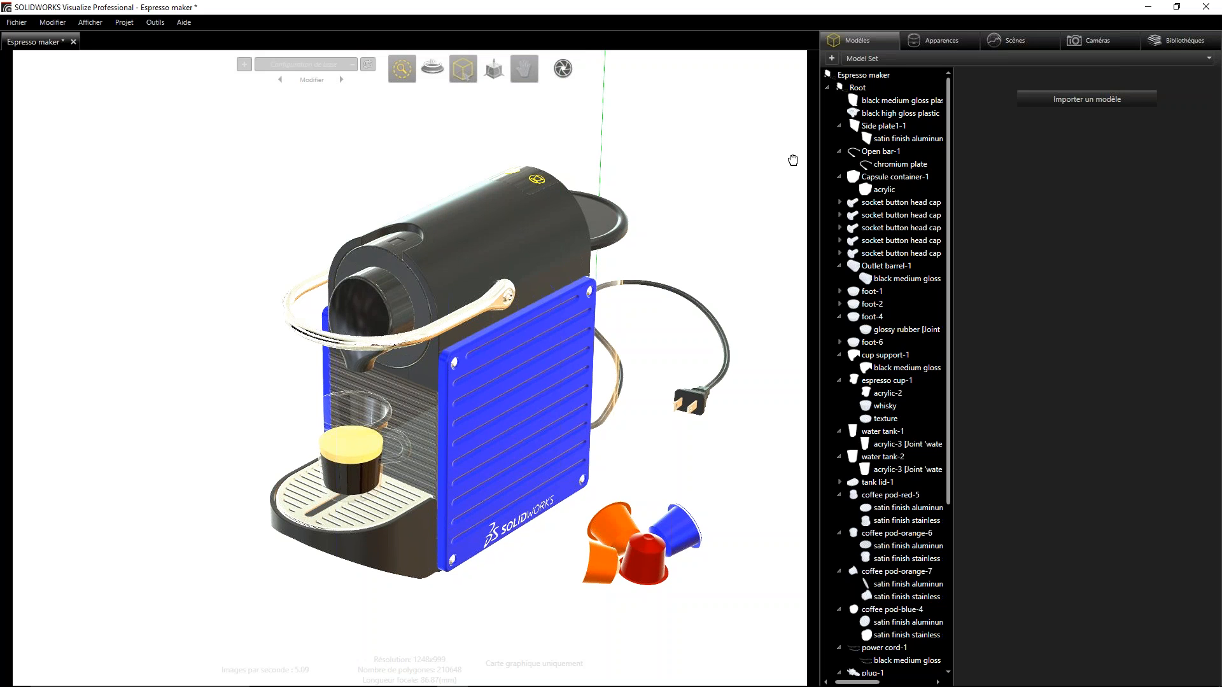
{"action": "left_click", "coordinate": [1211, 287]}
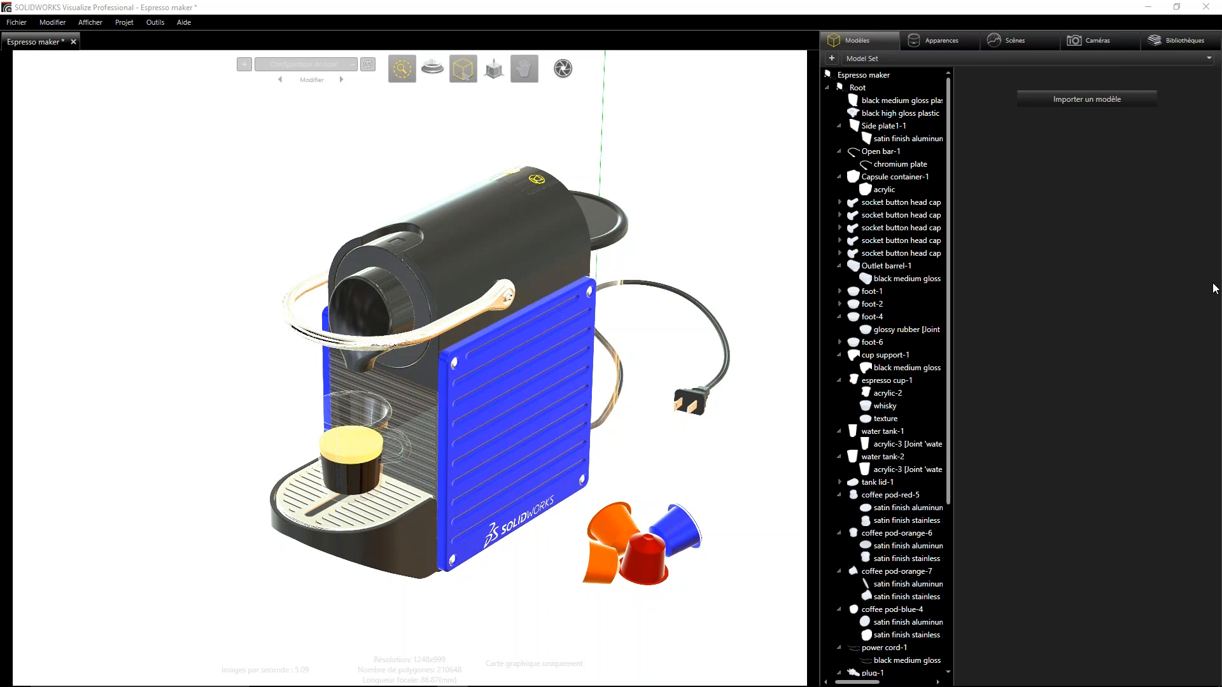
{"action": "left_click", "coordinate": [731, 196]}
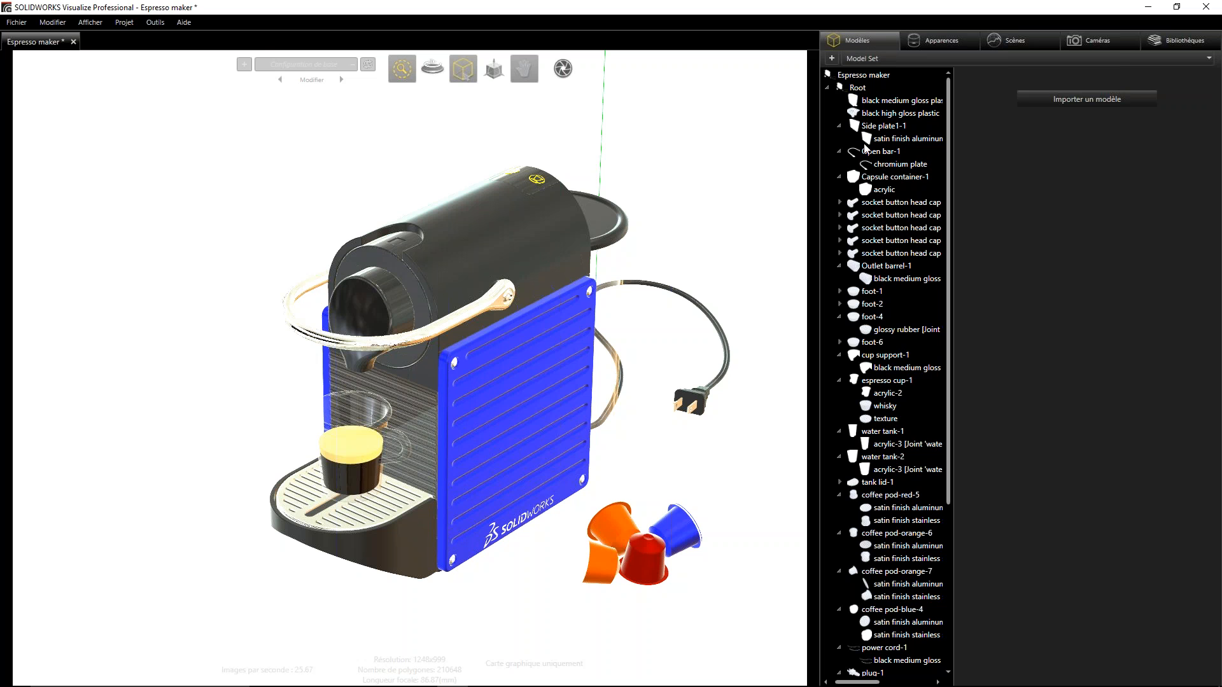
- Inspect the properties of the Root group, the side plate's satin finish aluminum part and the capsule container's acrylic part
{"action": "left_click", "coordinate": [828, 85]}
{"action": "left_click", "coordinate": [840, 87]}
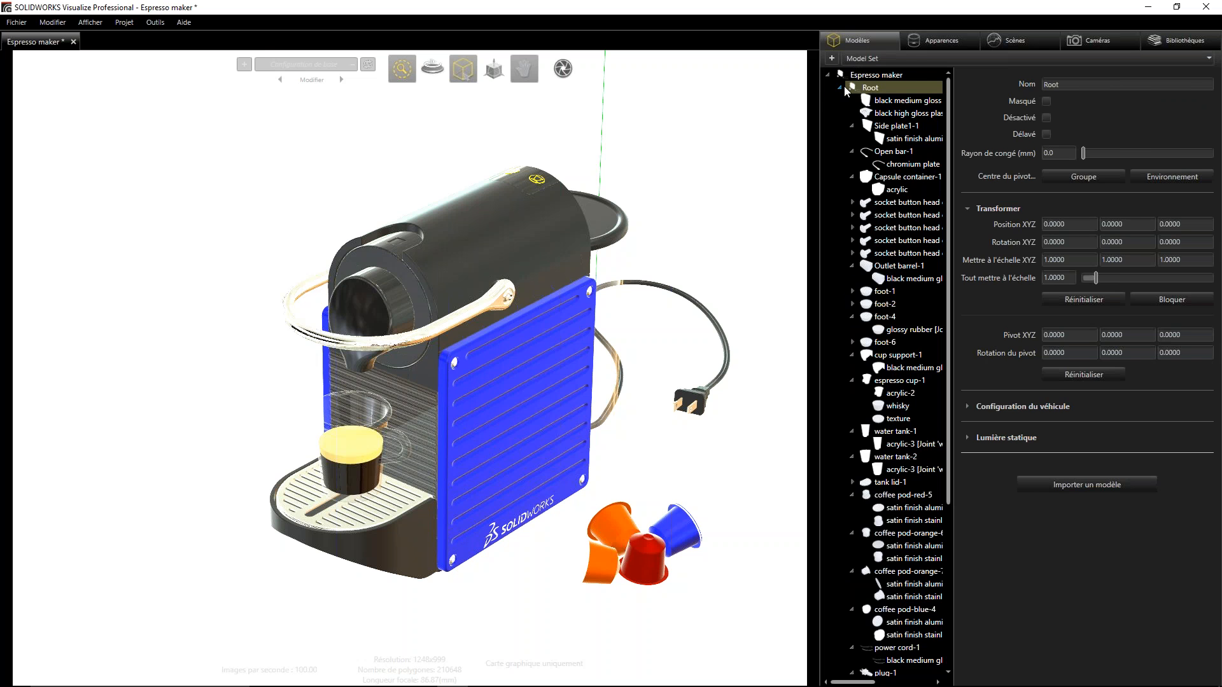
{"action": "left_click", "coordinate": [899, 138]}
{"action": "left_click", "coordinate": [882, 189]}
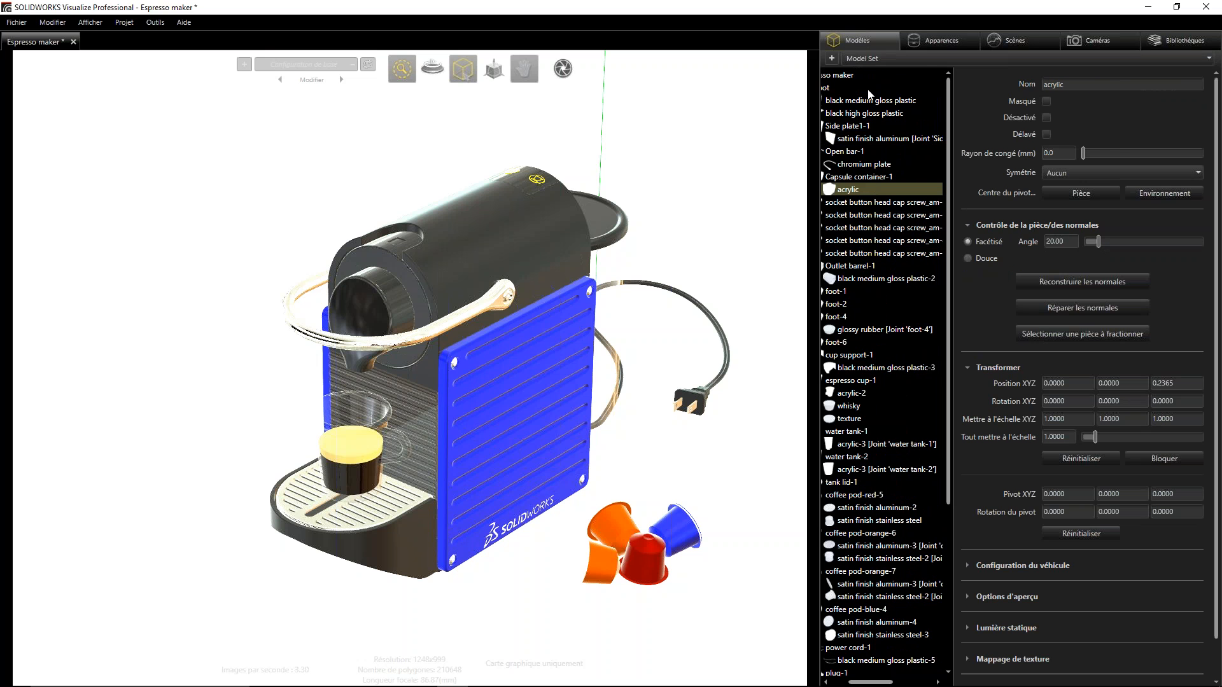
- Browse the project's appearances, inspecting the settings of materials from satin finish aluminum and Solid Glass through Espresso Foam to Blue pod
{"action": "left_click", "coordinate": [942, 42]}
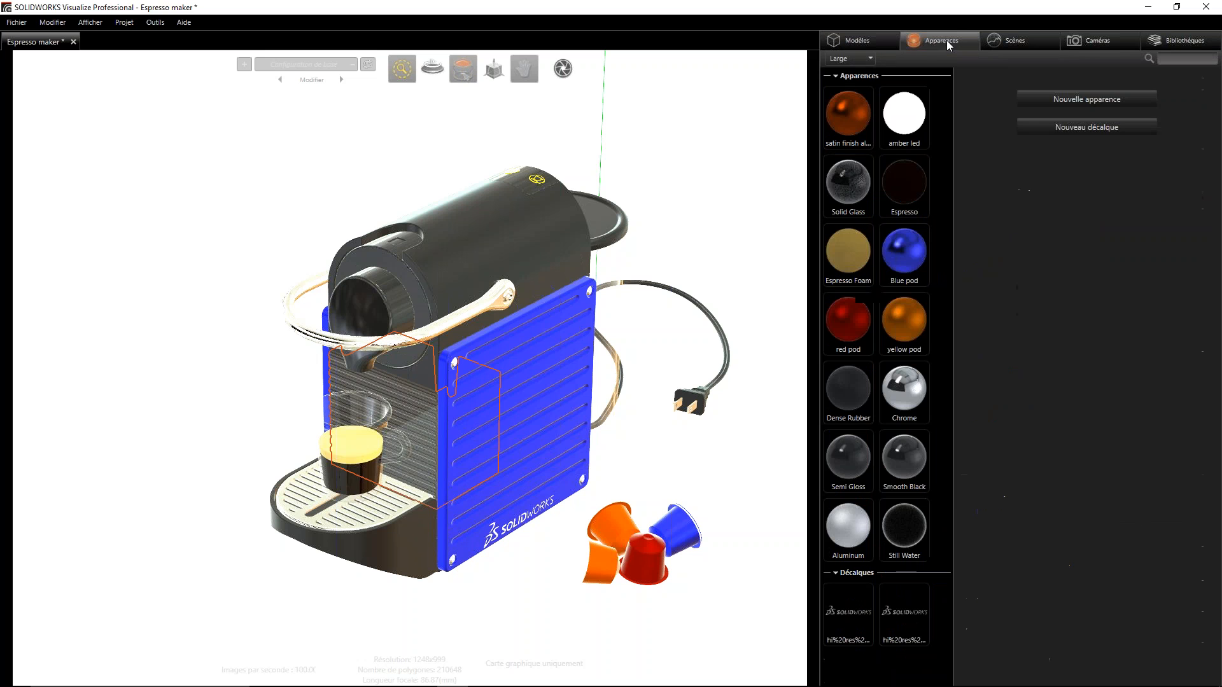
{"action": "left_click", "coordinate": [852, 116]}
{"action": "left_click", "coordinate": [903, 126]}
{"action": "left_click", "coordinate": [841, 191]}
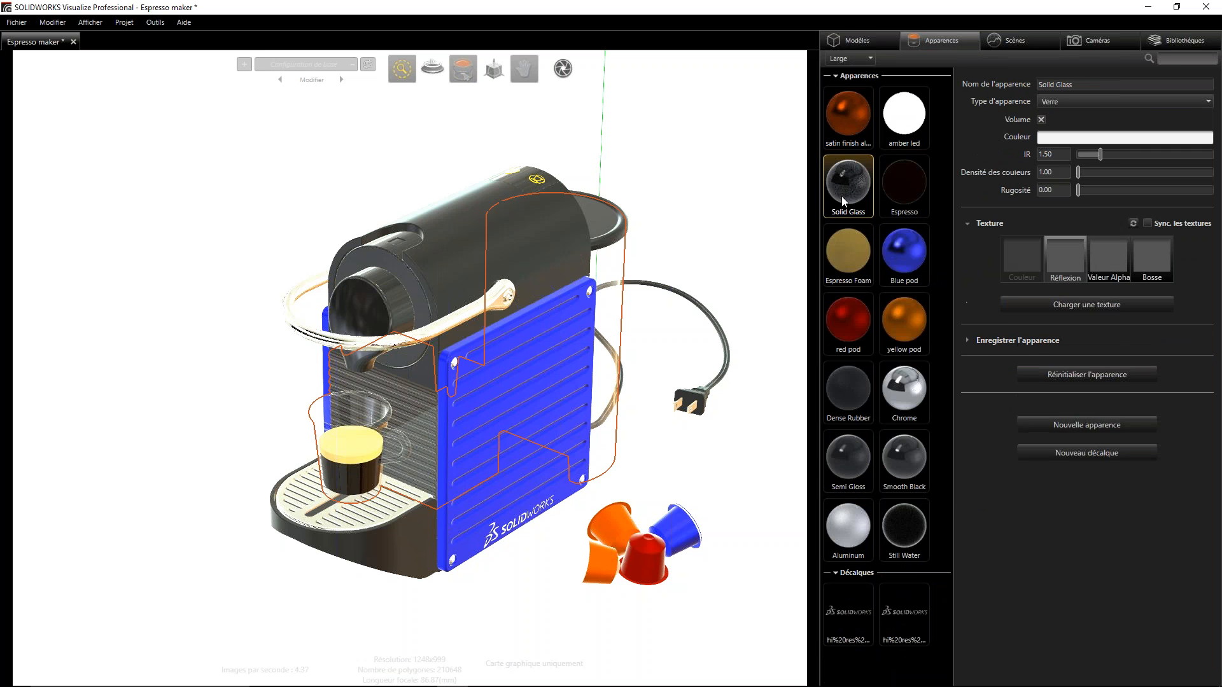
{"action": "left_click", "coordinate": [902, 192]}
{"action": "left_click", "coordinate": [851, 245]}
{"action": "left_click", "coordinate": [909, 248]}
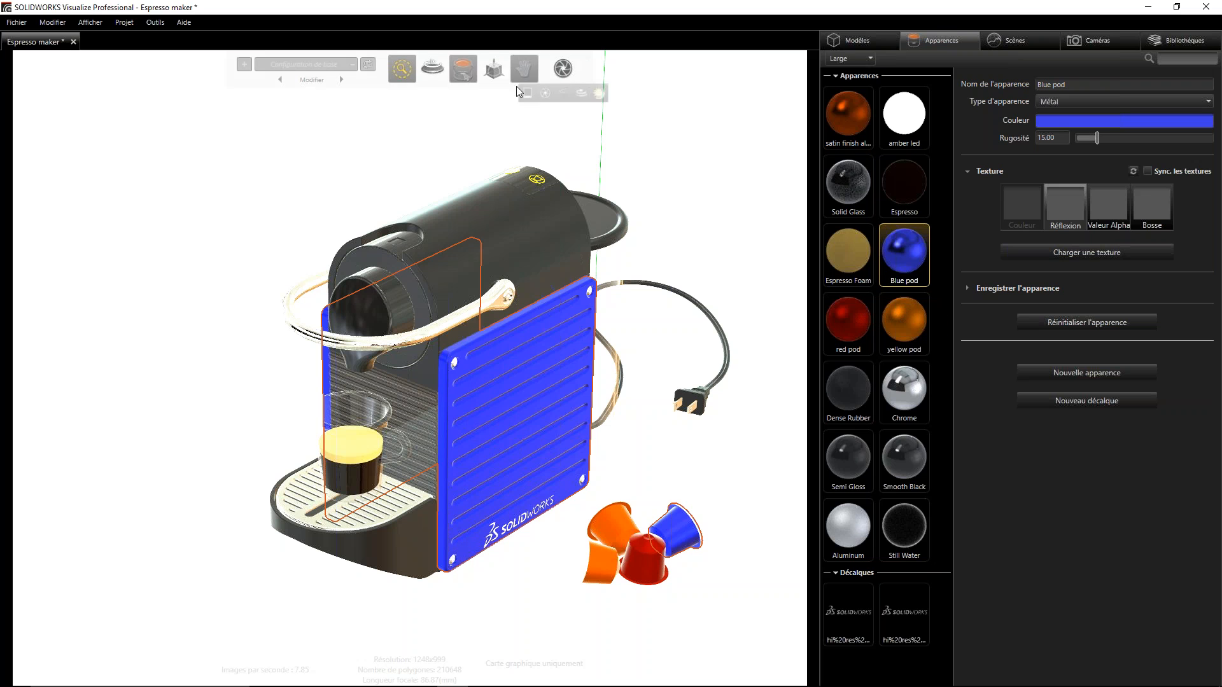
- Open the output tools and look through the render, animation and sun study output types, ending on the snapshot settings
{"action": "mouse_move", "coordinate": [469, 63]}
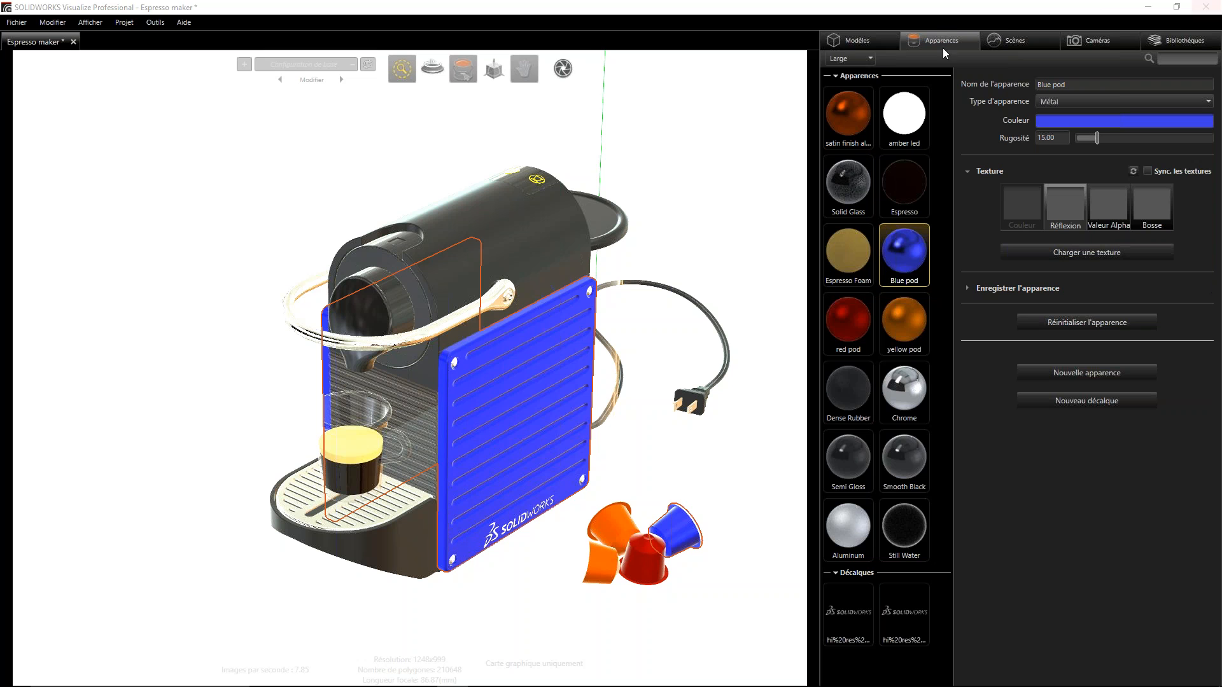
{"action": "mouse_move", "coordinate": [565, 70]}
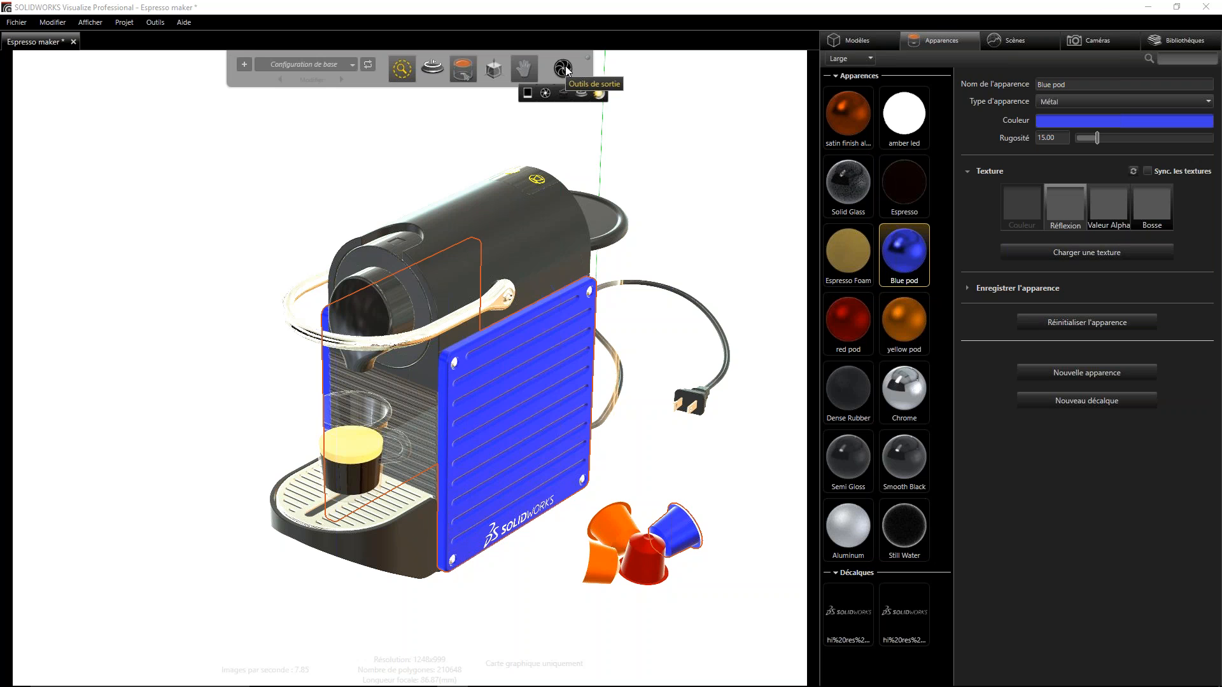
{"action": "left_click", "coordinate": [563, 69]}
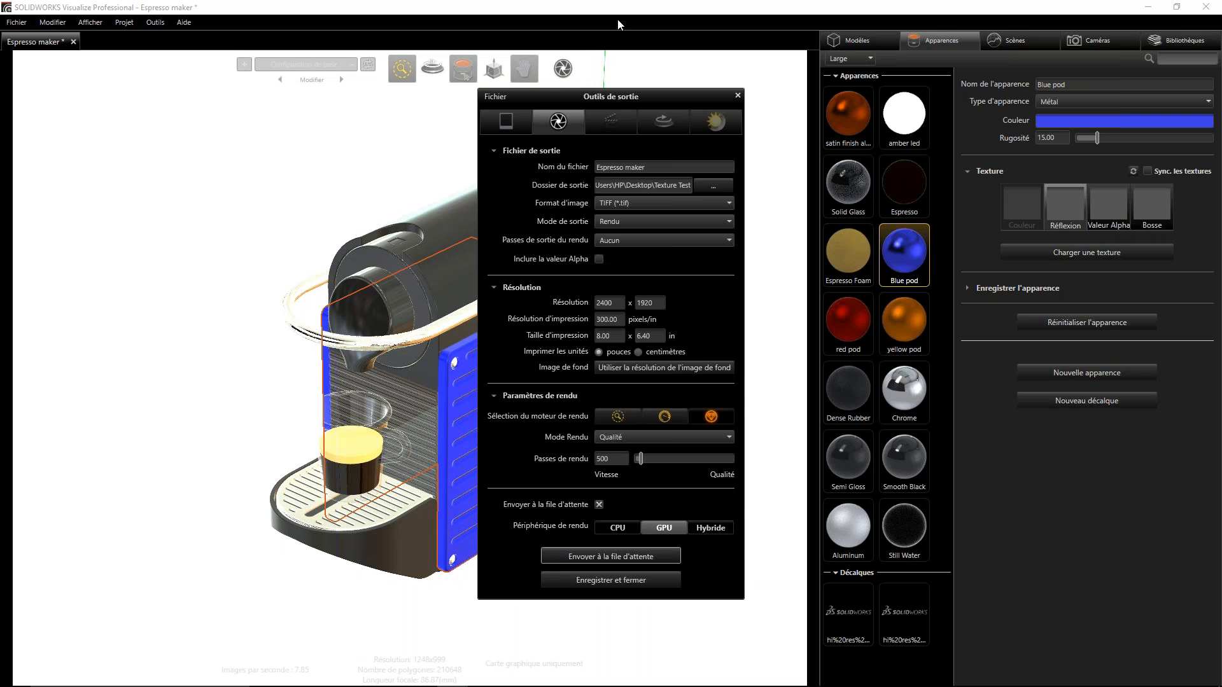
{"action": "left_click_drag", "start_coordinate": [636, 100], "coordinate": [578, 117]}
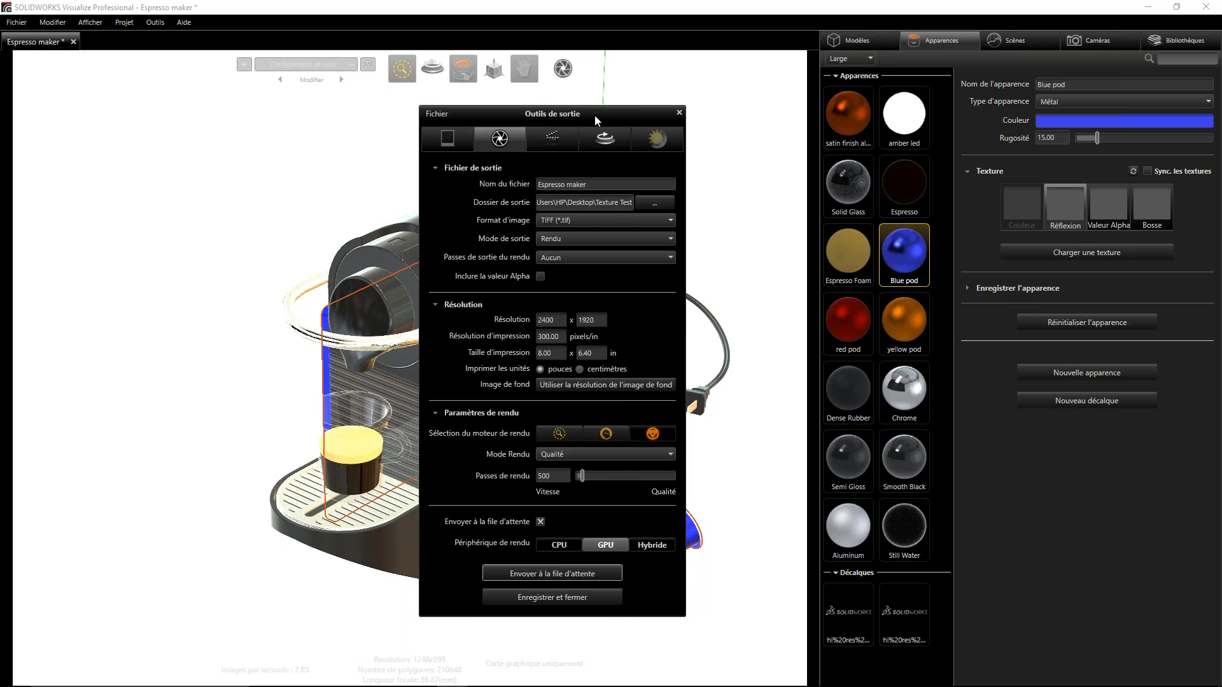
{"action": "left_click", "coordinate": [460, 143]}
{"action": "left_click", "coordinate": [504, 141]}
{"action": "left_click", "coordinate": [583, 139]}
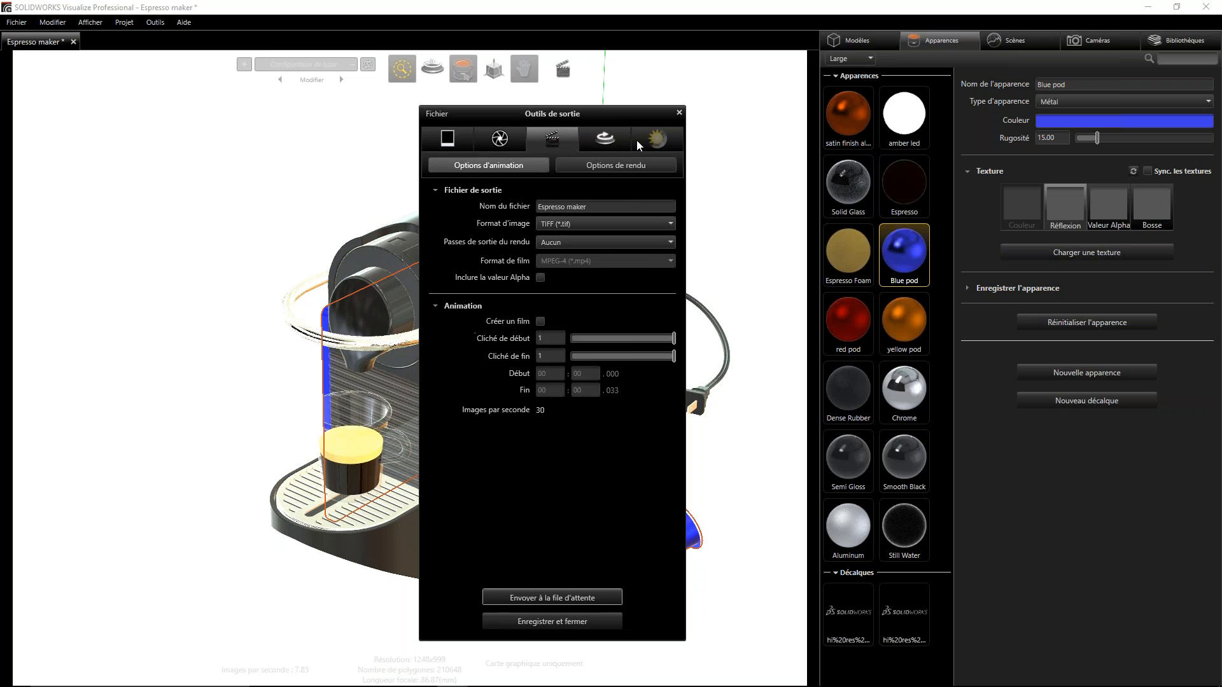
{"action": "left_click", "coordinate": [650, 140]}
{"action": "left_click", "coordinate": [448, 141]}
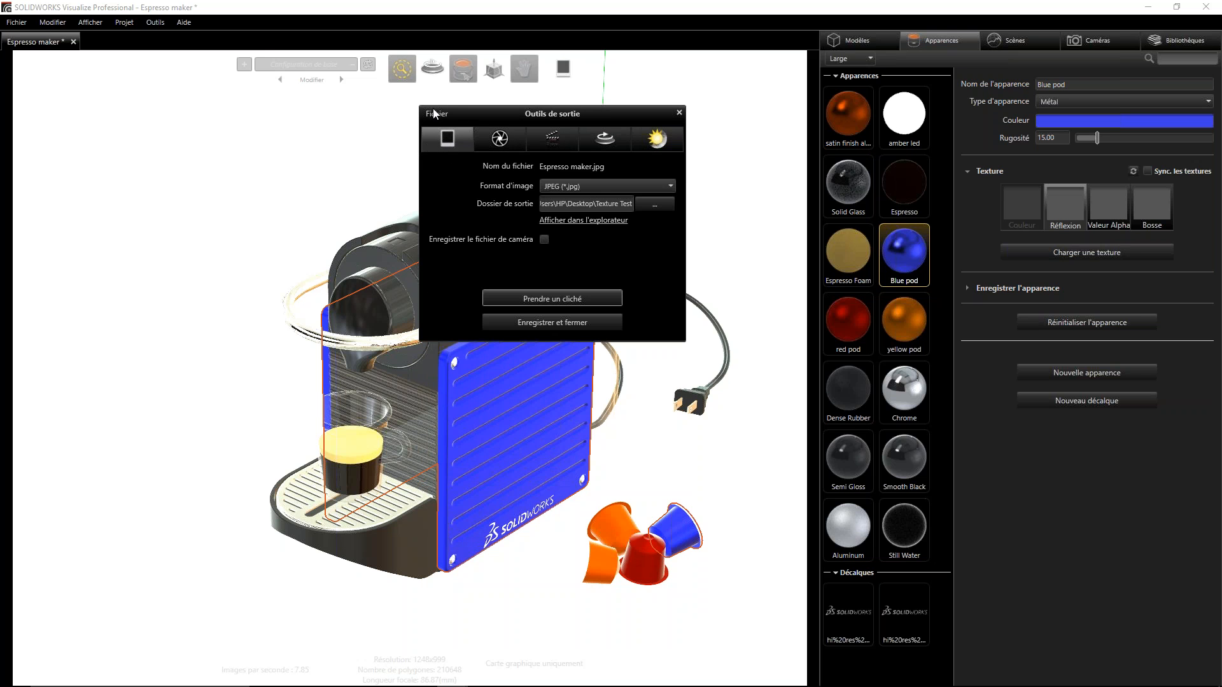
- Review the snapshot output's image formats and its destination folder chooser without changing either
{"action": "left_click", "coordinate": [671, 185]}
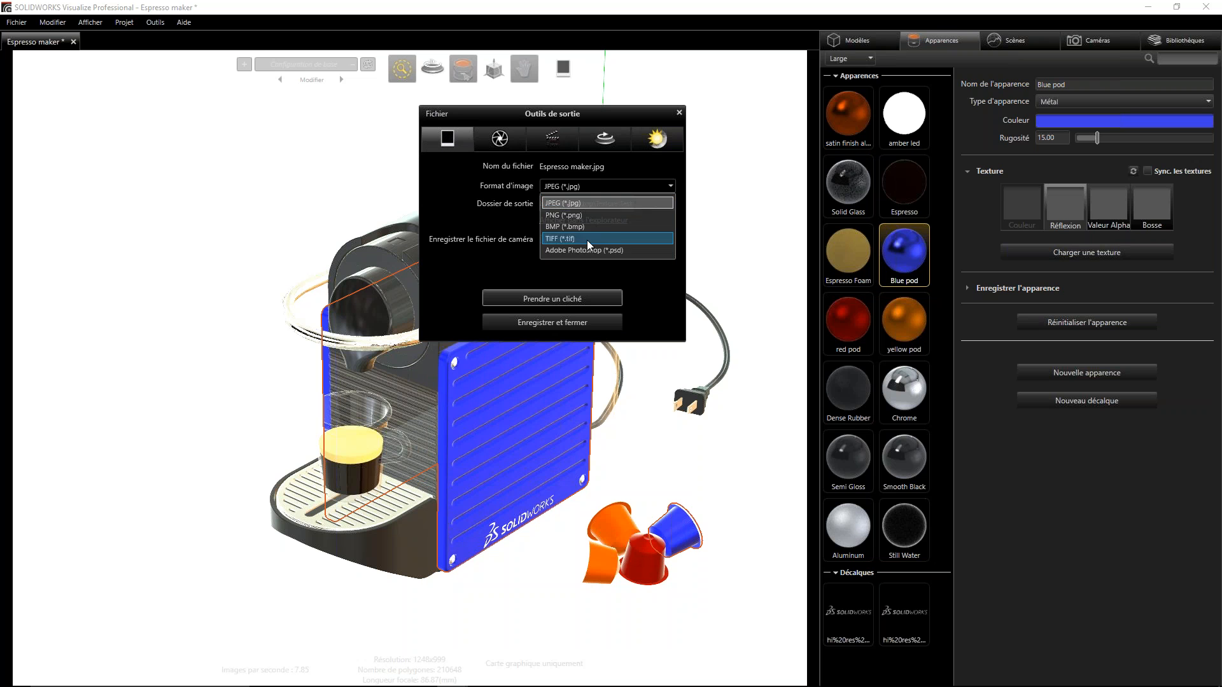
{"action": "left_click", "coordinate": [487, 203]}
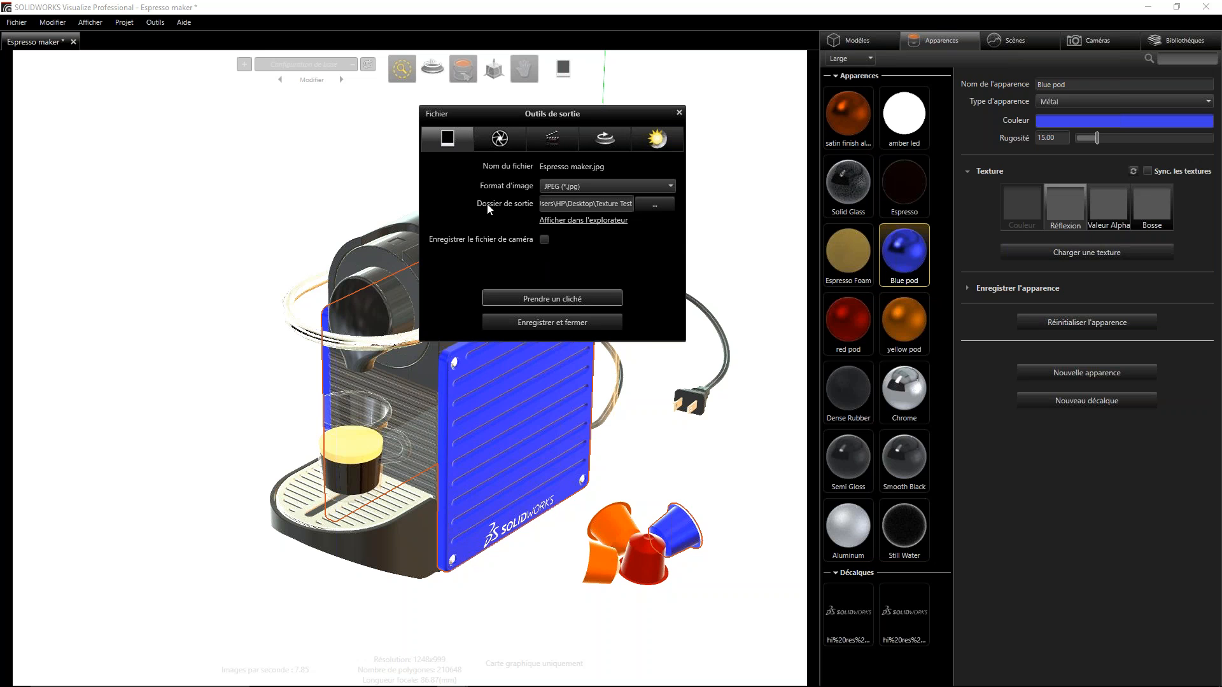
{"action": "left_click", "coordinate": [660, 204]}
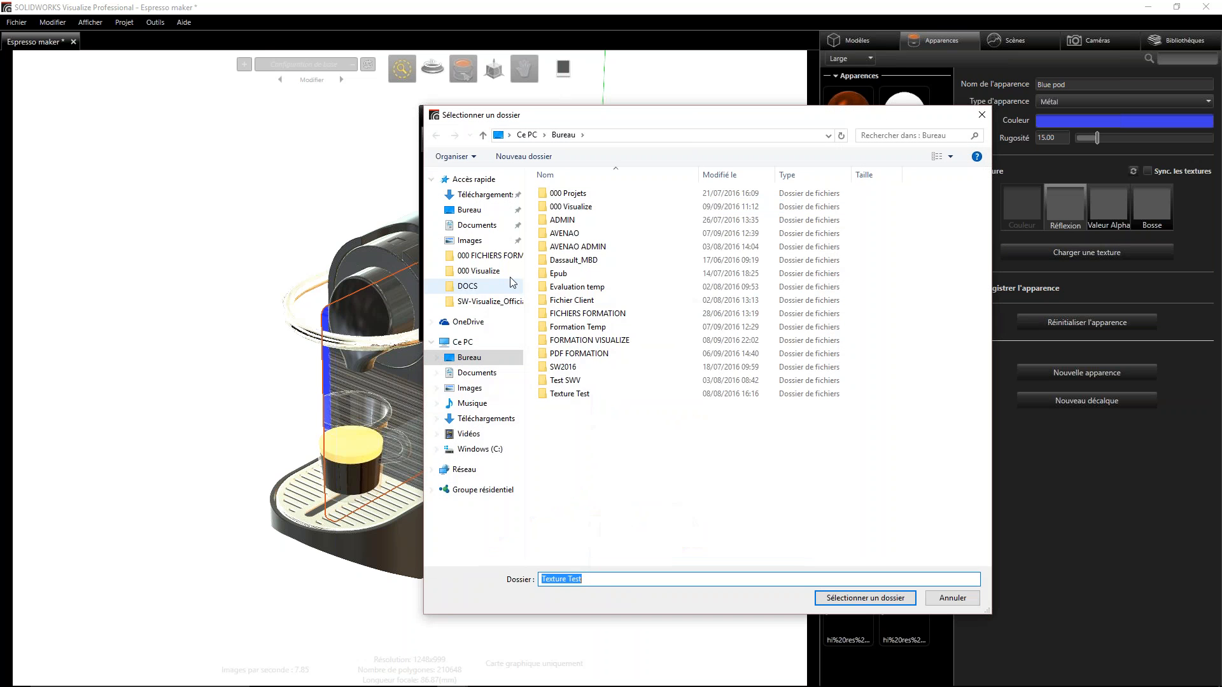
{"action": "left_click", "coordinate": [982, 116]}
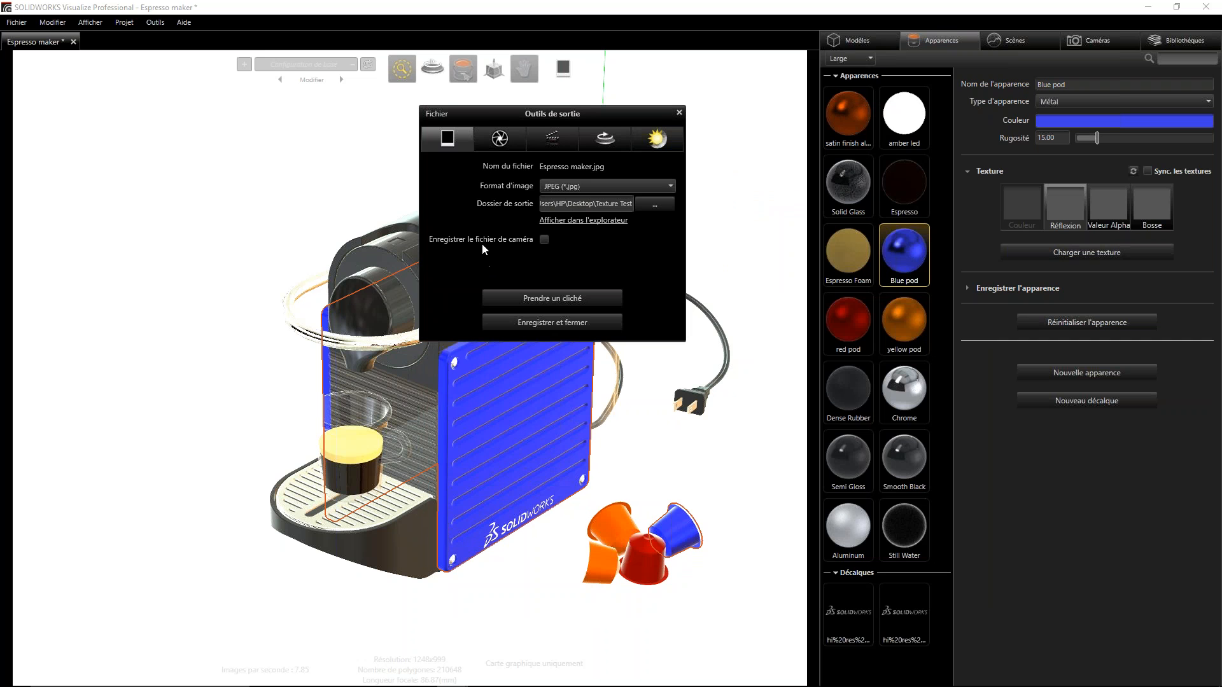
{"action": "left_click", "coordinate": [500, 140]}
{"action": "left_click", "coordinate": [448, 143]}
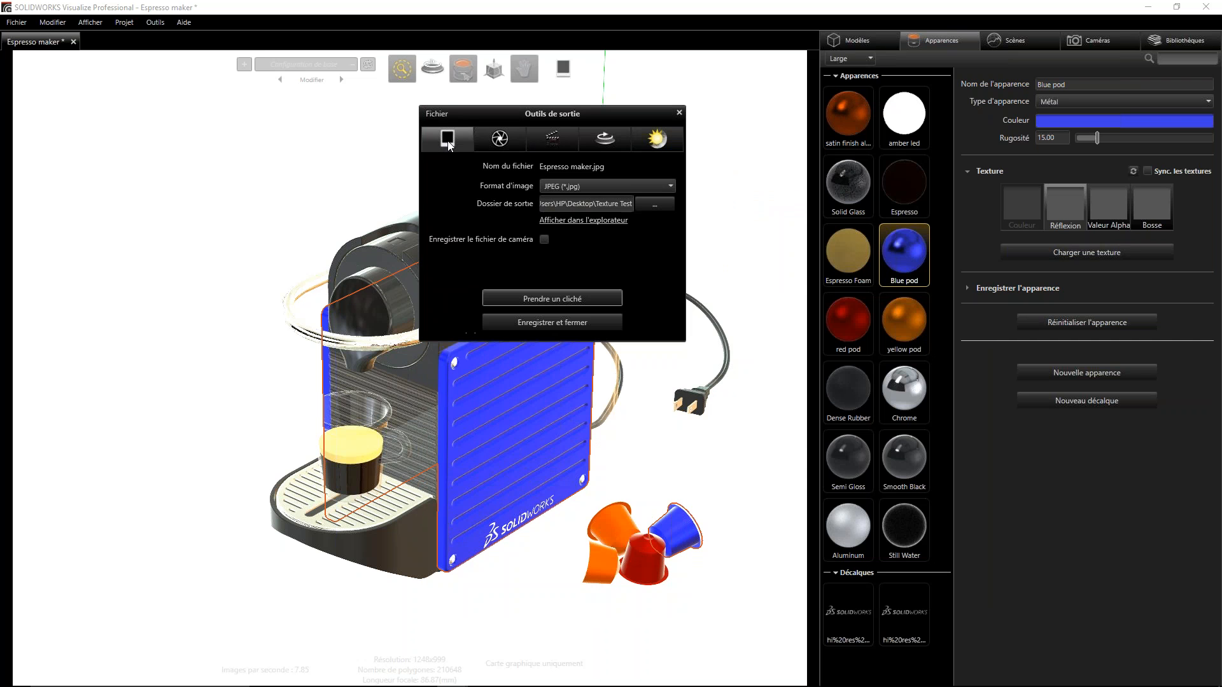
- Reposition the output tools dialog over the viewport and switch it to the Rendu settings
{"action": "left_click_drag", "start_coordinate": [588, 116], "coordinate": [1003, 477]}
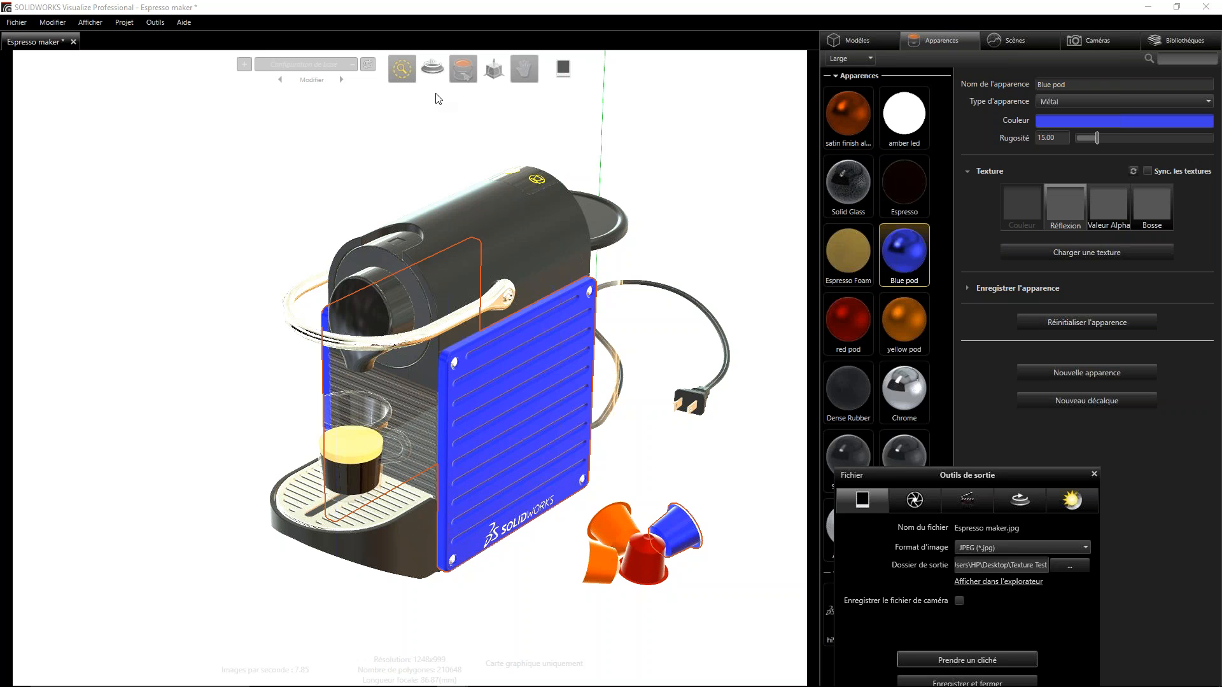
{"action": "left_click_drag", "start_coordinate": [990, 478], "coordinate": [608, 9]}
{"action": "left_click", "coordinate": [522, 173]}
{"action": "left_click_drag", "start_coordinate": [673, 40], "coordinate": [671, 40]}
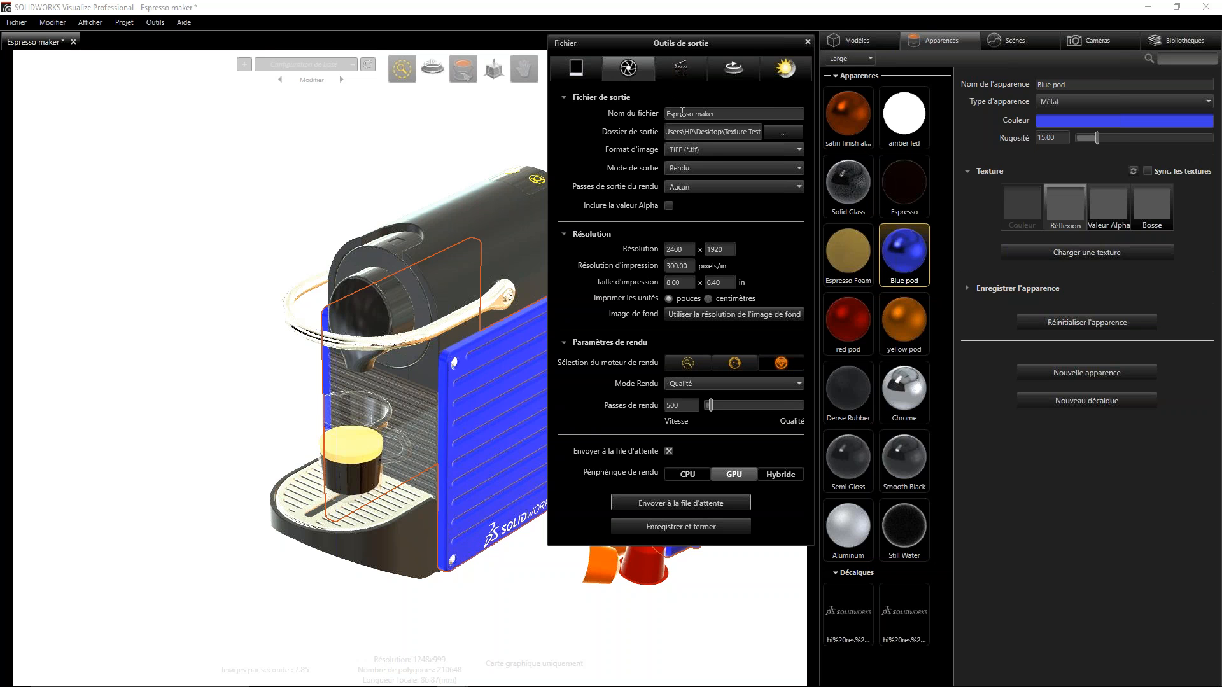
- Review the render output's file name, image format choices and output mode choices
{"action": "left_click_drag", "start_coordinate": [724, 116], "coordinate": [640, 111]}
{"action": "left_click", "coordinate": [799, 154]}
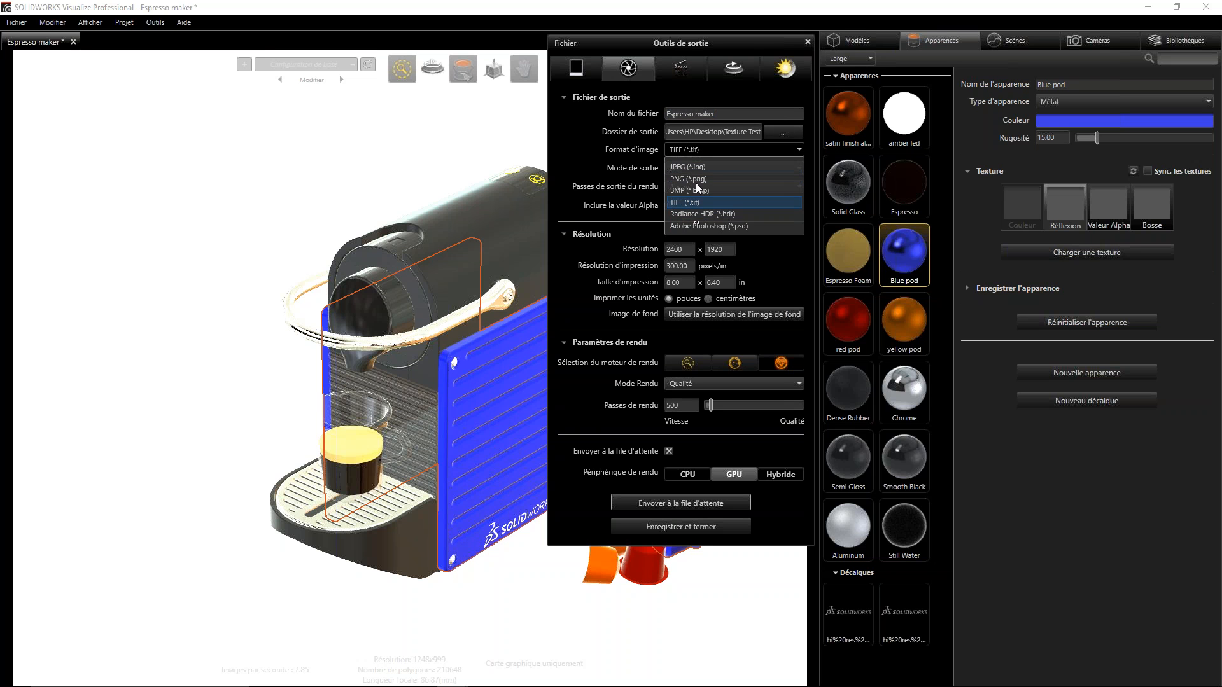
{"action": "left_click", "coordinate": [613, 151]}
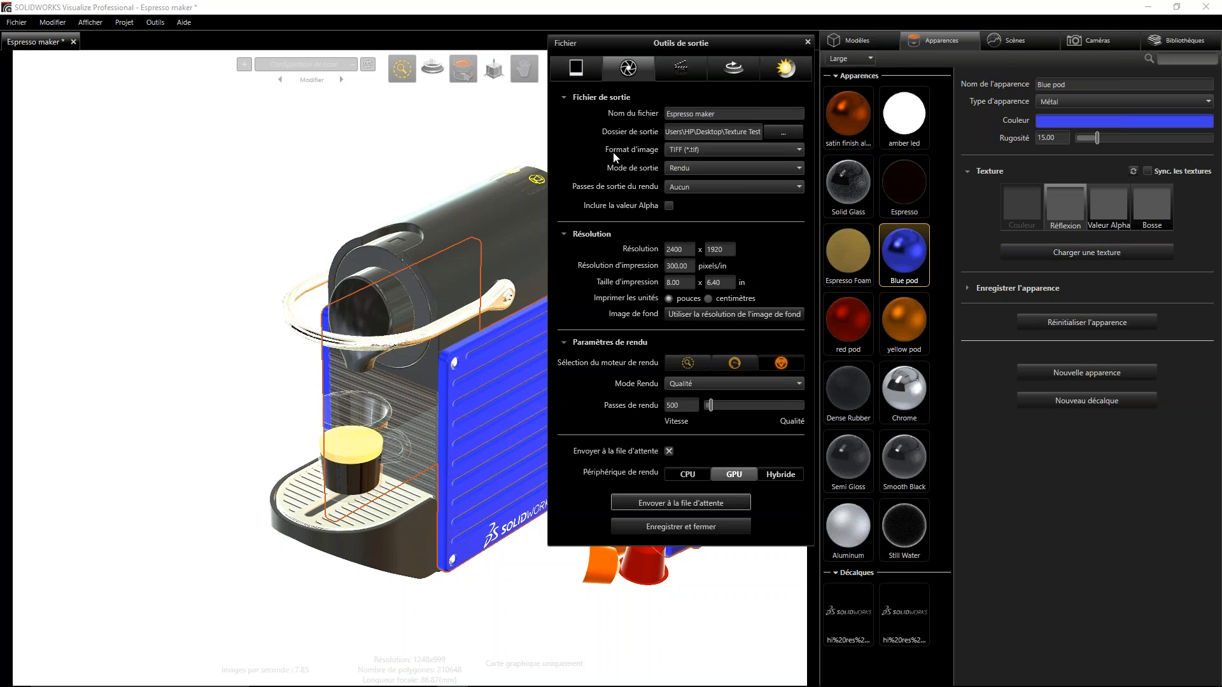
{"action": "left_click", "coordinate": [800, 169]}
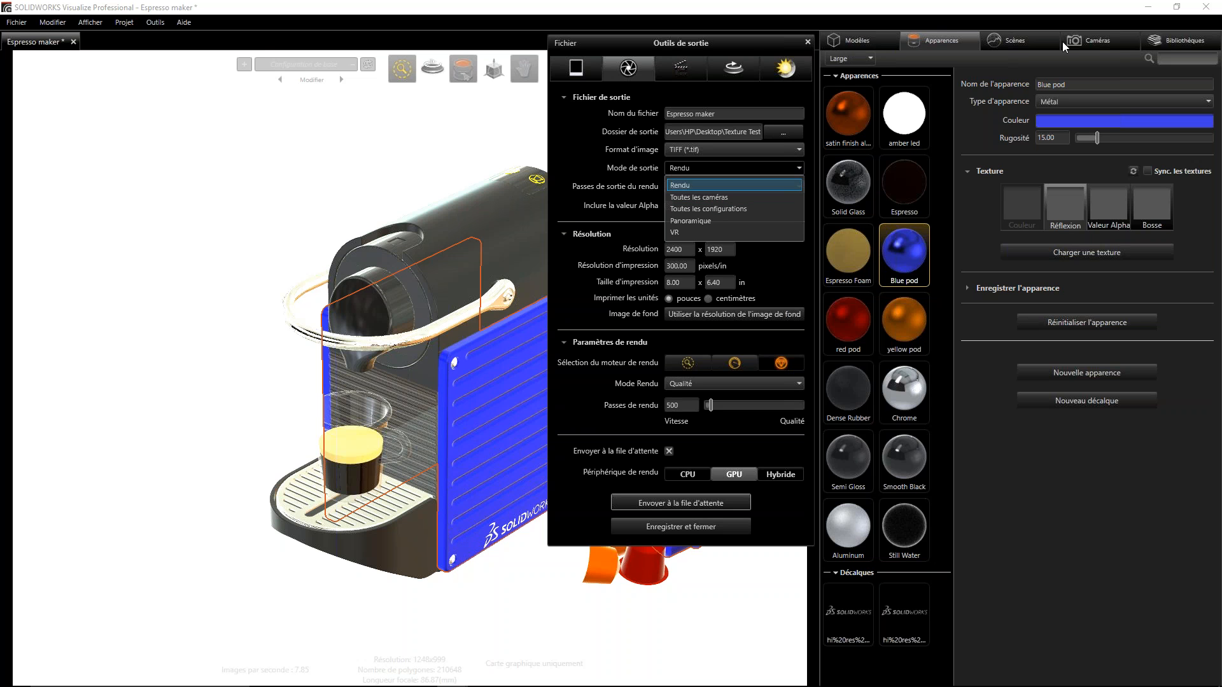
{"action": "left_click", "coordinate": [1193, 42]}
{"action": "left_click", "coordinate": [1193, 42]}
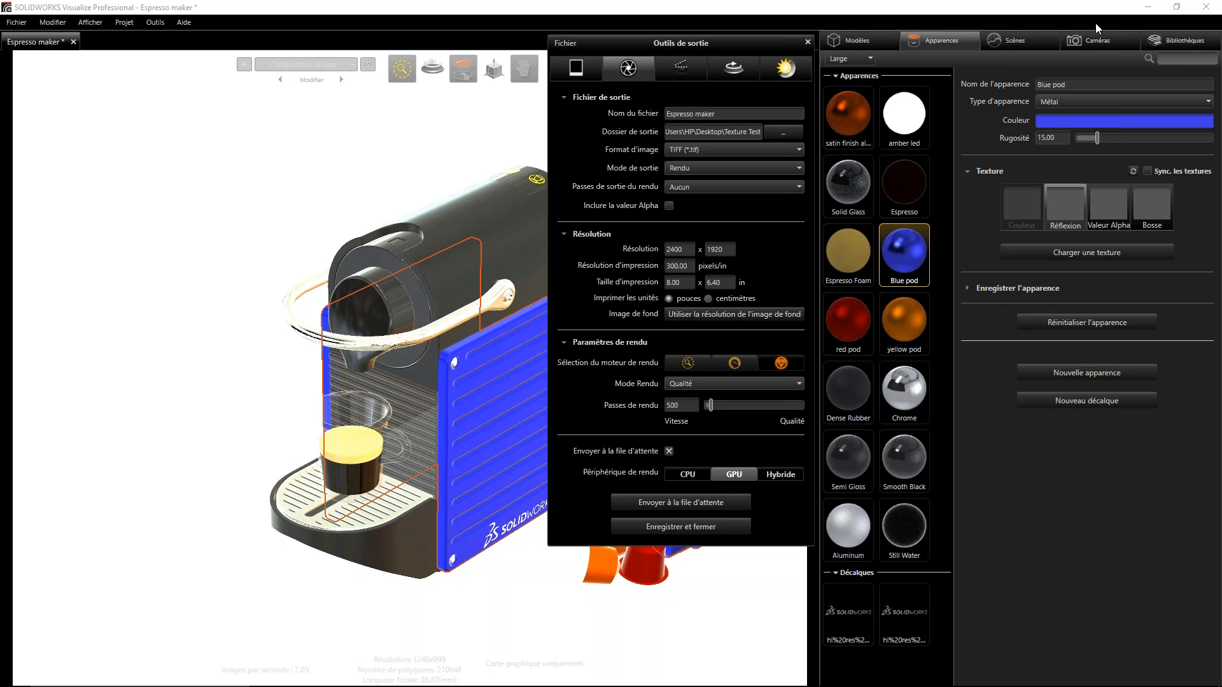
- Set the render's image format to JPEG (*.jpg) and look through the output mode options, keeping Rendu
{"action": "left_click", "coordinate": [797, 145]}
{"action": "left_click", "coordinate": [690, 166]}
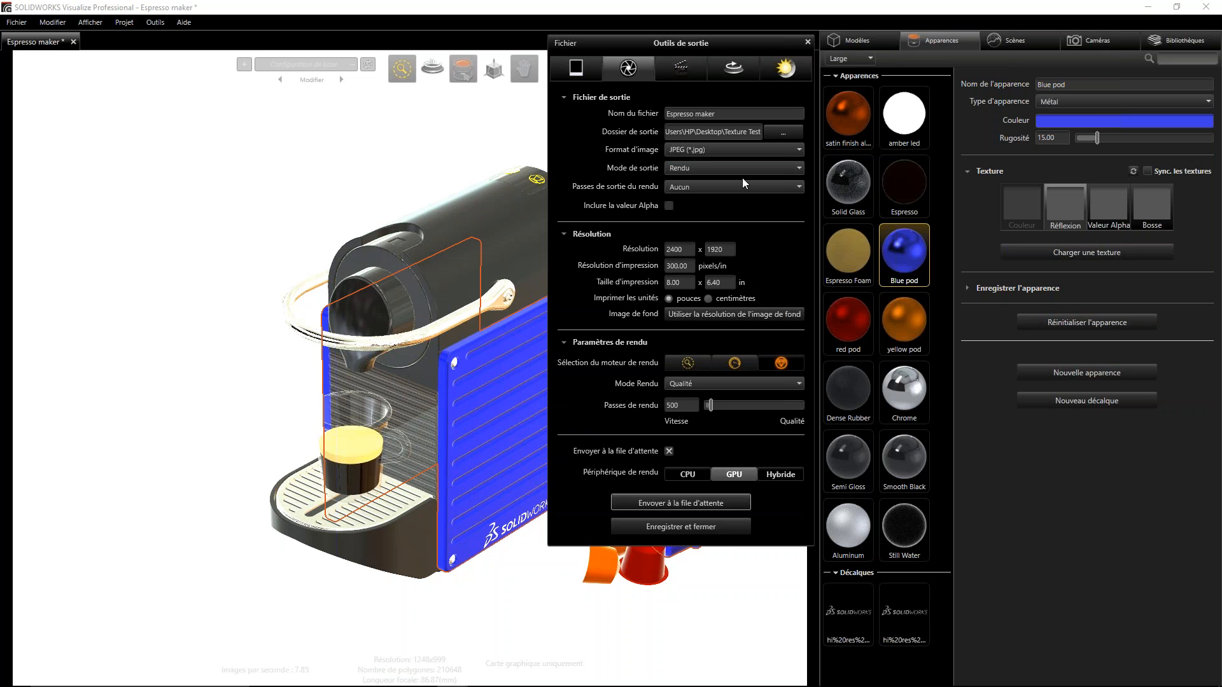
{"action": "left_click", "coordinate": [800, 167]}
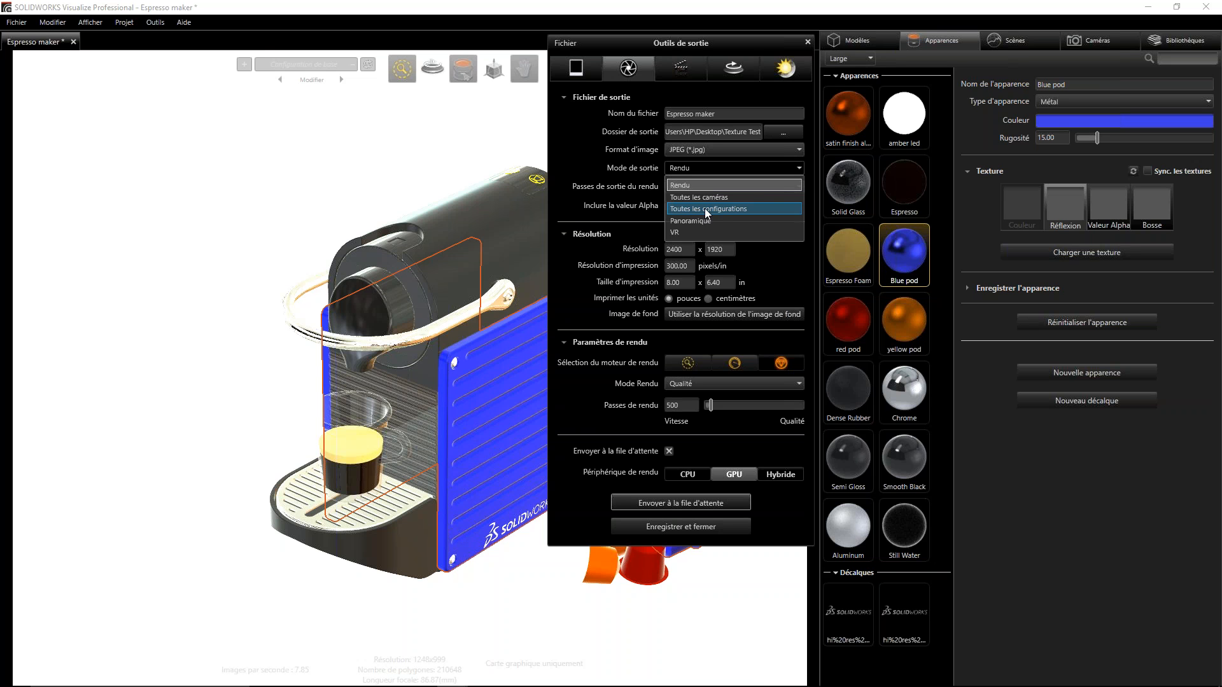
{"action": "left_click", "coordinate": [799, 169]}
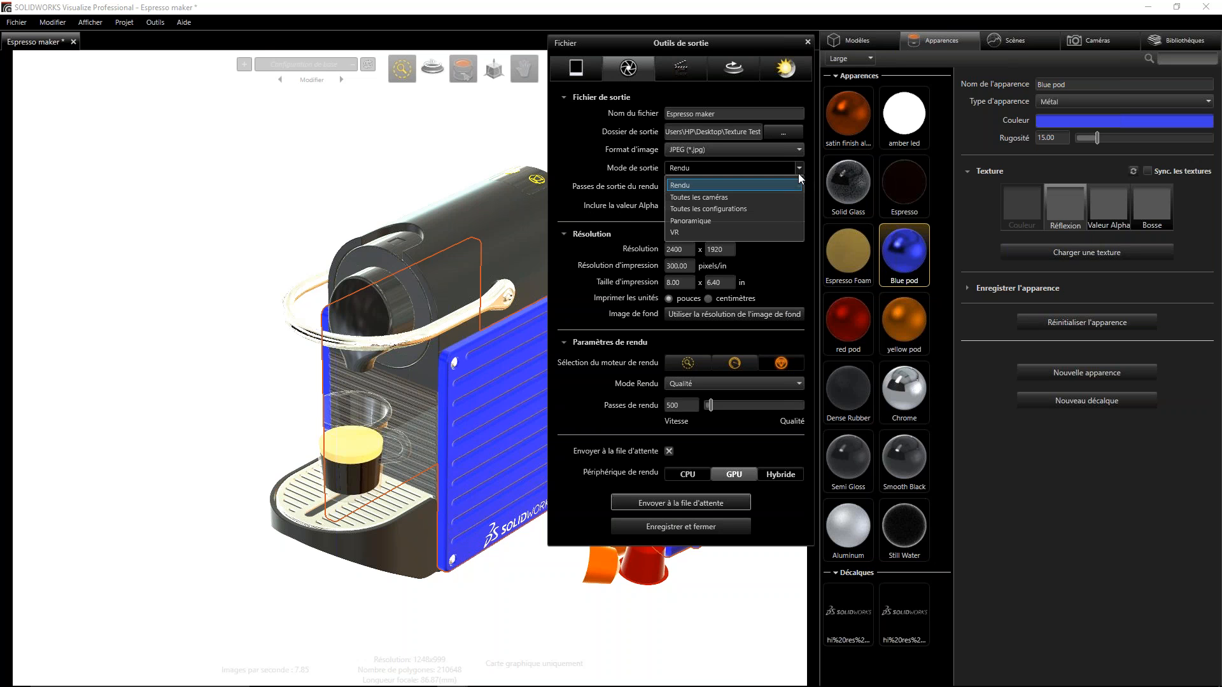
{"action": "left_click", "coordinate": [592, 187]}
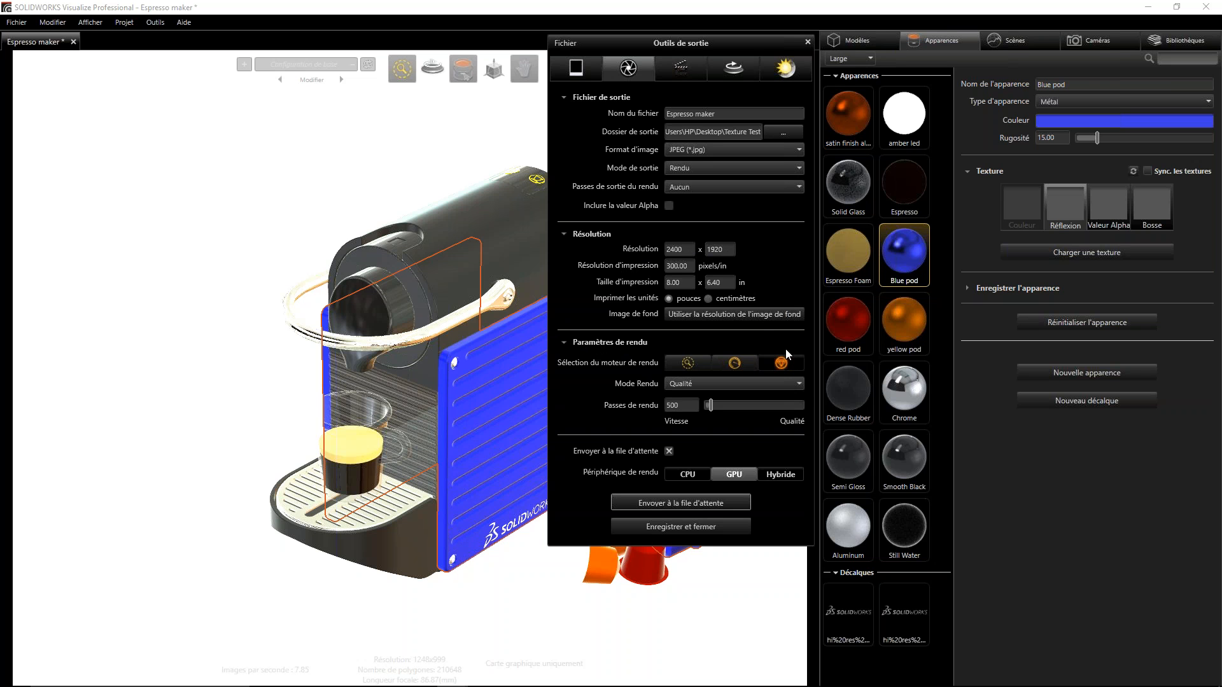
- Keep the render mode on Qualité and set the render passes to 100
{"action": "left_click", "coordinate": [798, 384]}
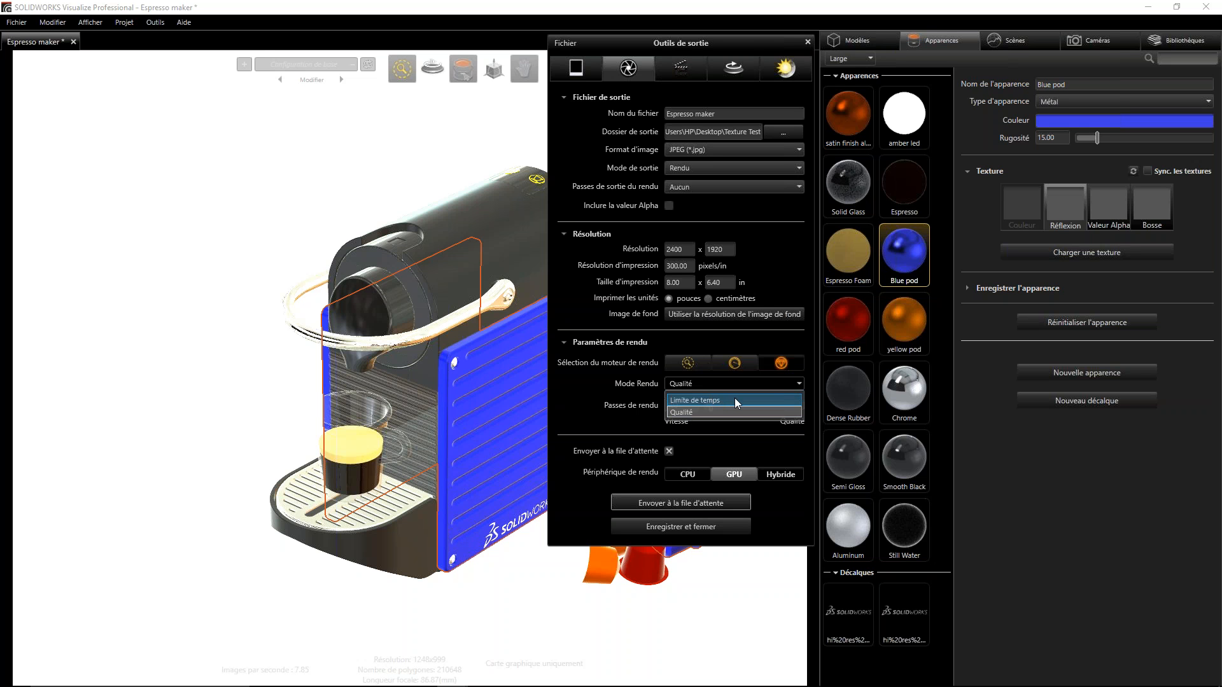
{"action": "left_click", "coordinate": [1210, 334]}
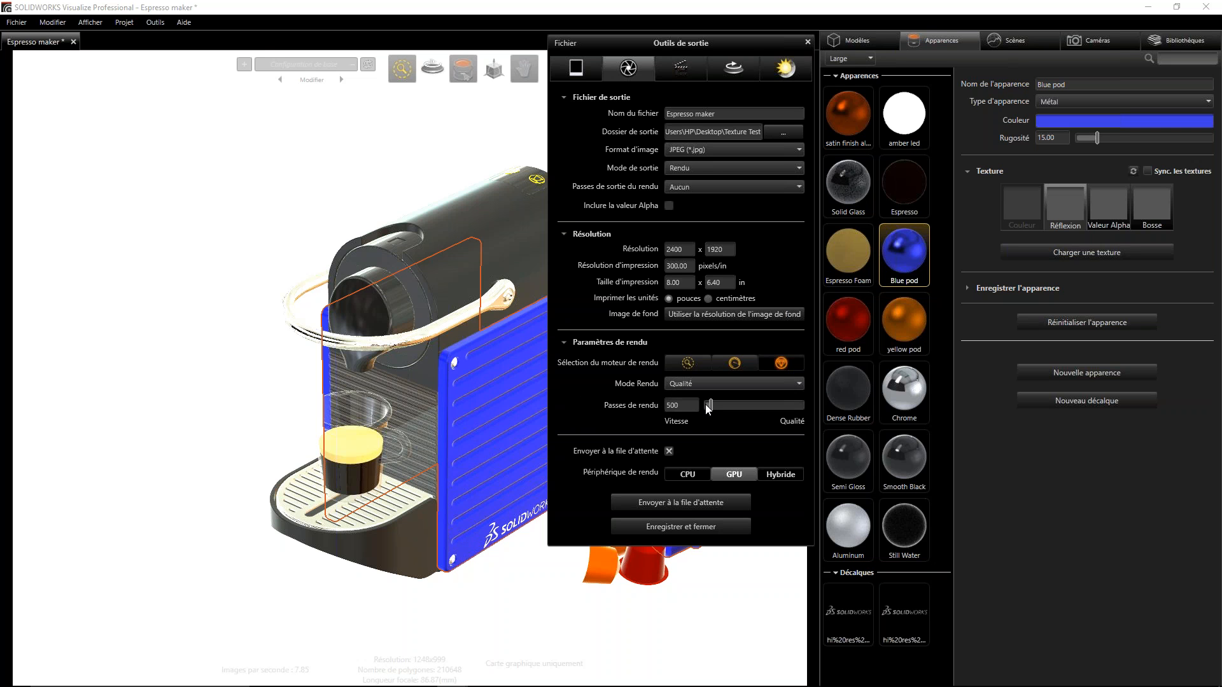
{"action": "left_click_drag", "start_coordinate": [709, 405], "coordinate": [606, 406]}
{"action": "left_click_drag", "start_coordinate": [733, 400], "coordinate": [720, 401]}
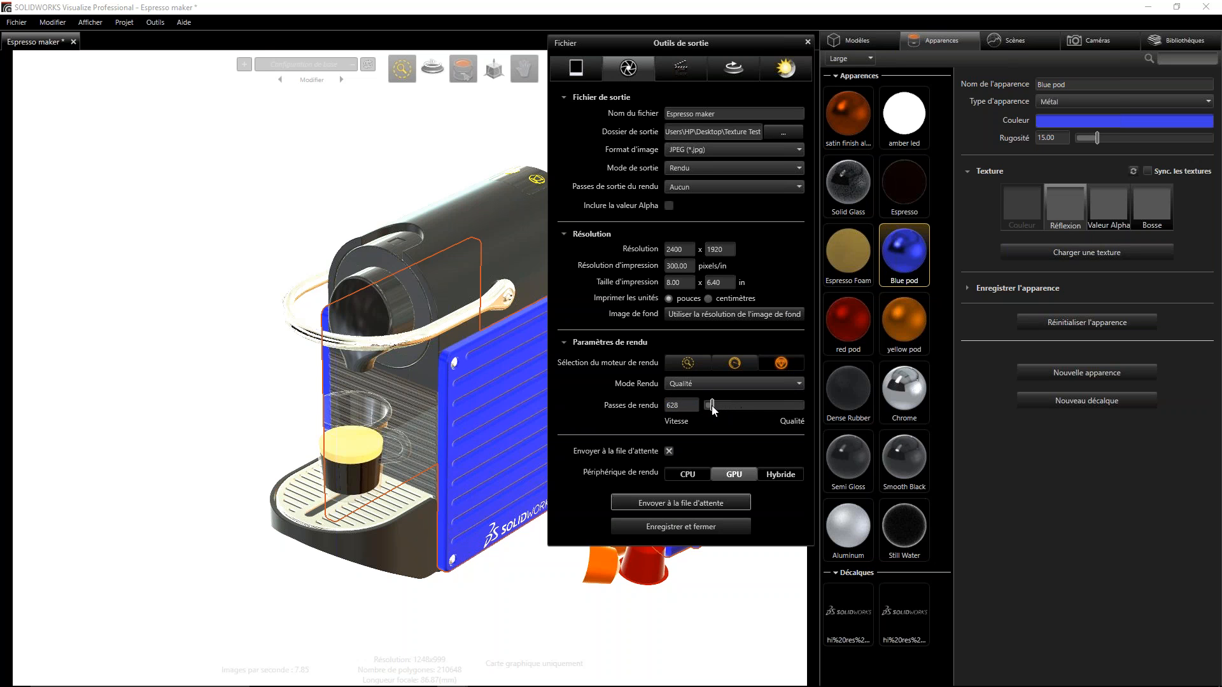
{"action": "left_click", "coordinate": [685, 405]}
{"action": "type", "text": "100"}
{"action": "left_click", "coordinate": [646, 426]}
- Turn off sending the render to the queue and choose GPU as the render device
{"action": "left_click", "coordinate": [668, 451]}
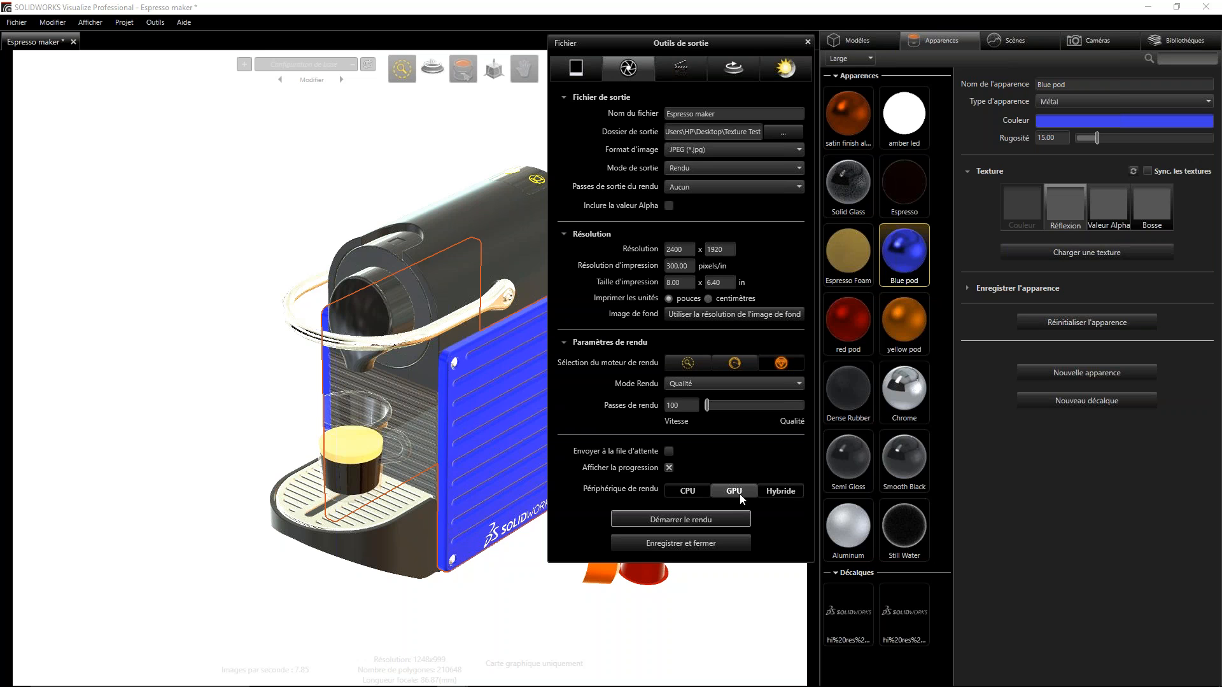
{"action": "left_click", "coordinate": [781, 491]}
{"action": "left_click", "coordinate": [730, 488]}
- Start the render and allow the SOLIDWORKS Visualize Offline Renderer through the Windows firewall
{"action": "left_click", "coordinate": [679, 518]}
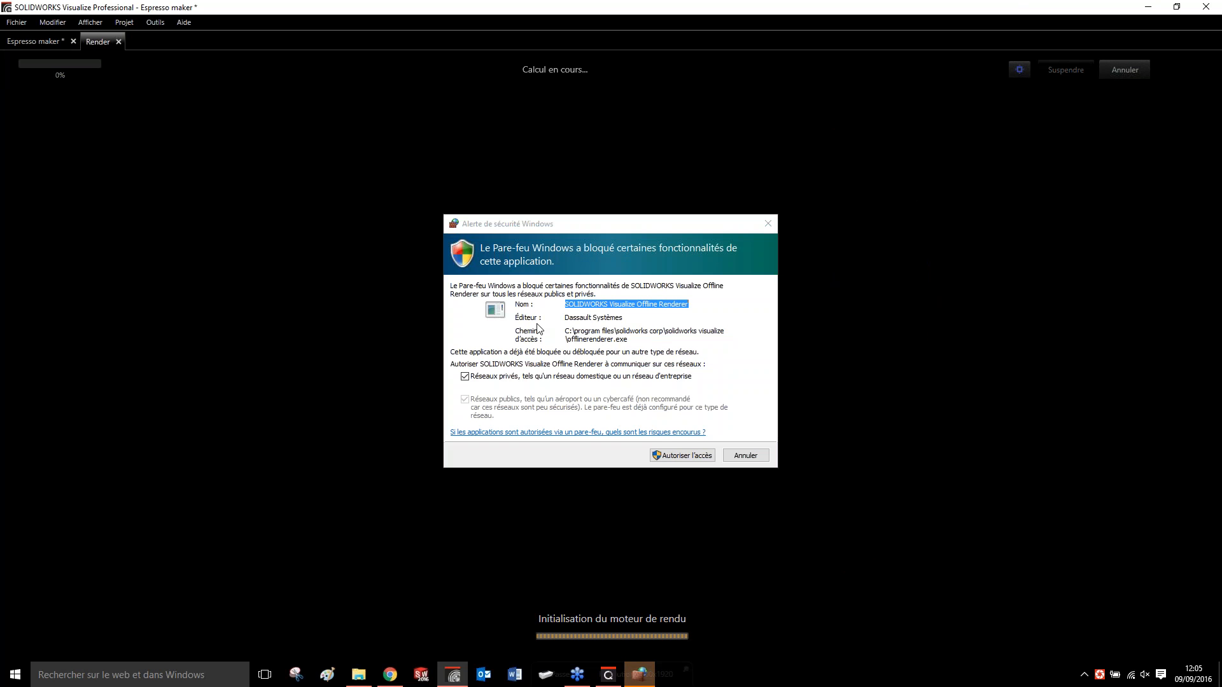
{"action": "left_click", "coordinate": [693, 457]}
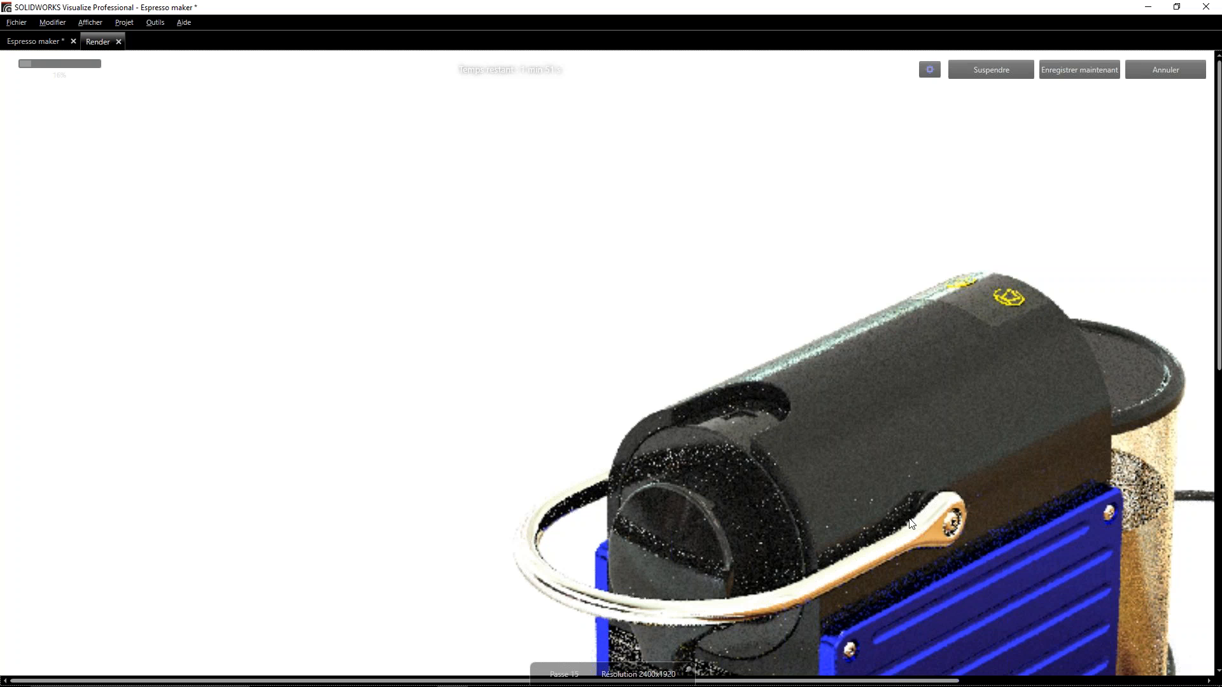
- Examine the espresso cup, side plate, power cord and coffee pods in the render in progress
{"action": "left_click_drag", "start_coordinate": [878, 682], "coordinate": [1056, 682]}
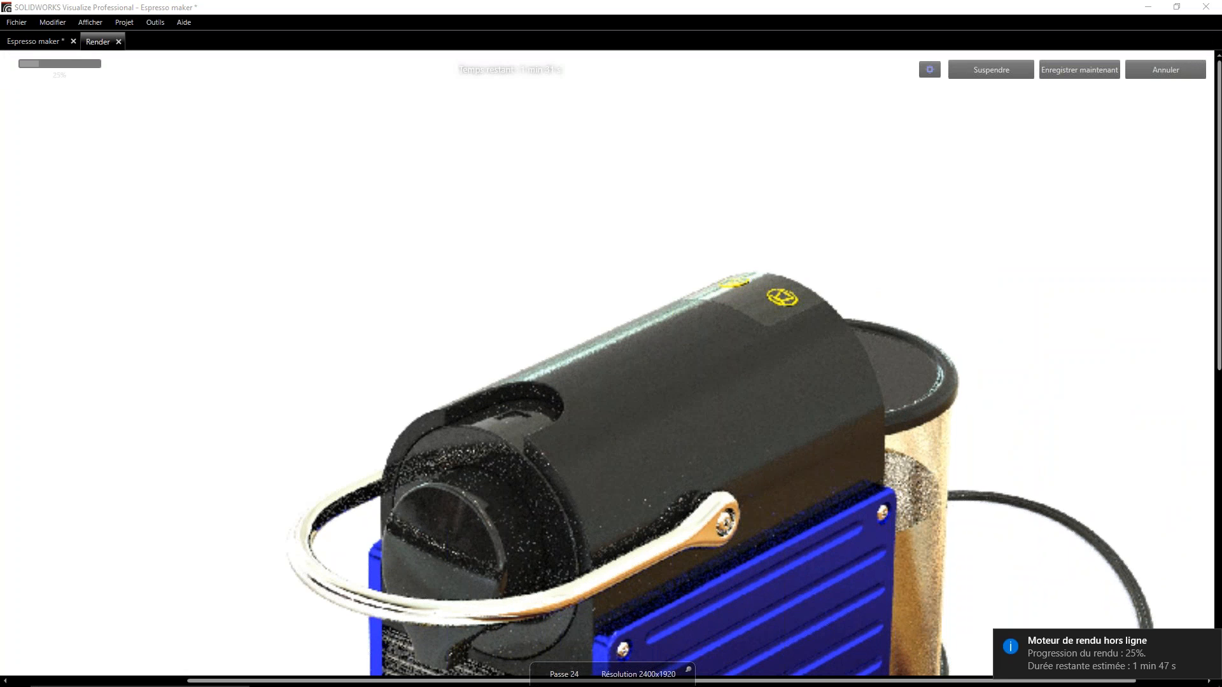
{"action": "left_click_drag", "start_coordinate": [1218, 150], "coordinate": [1220, 308]}
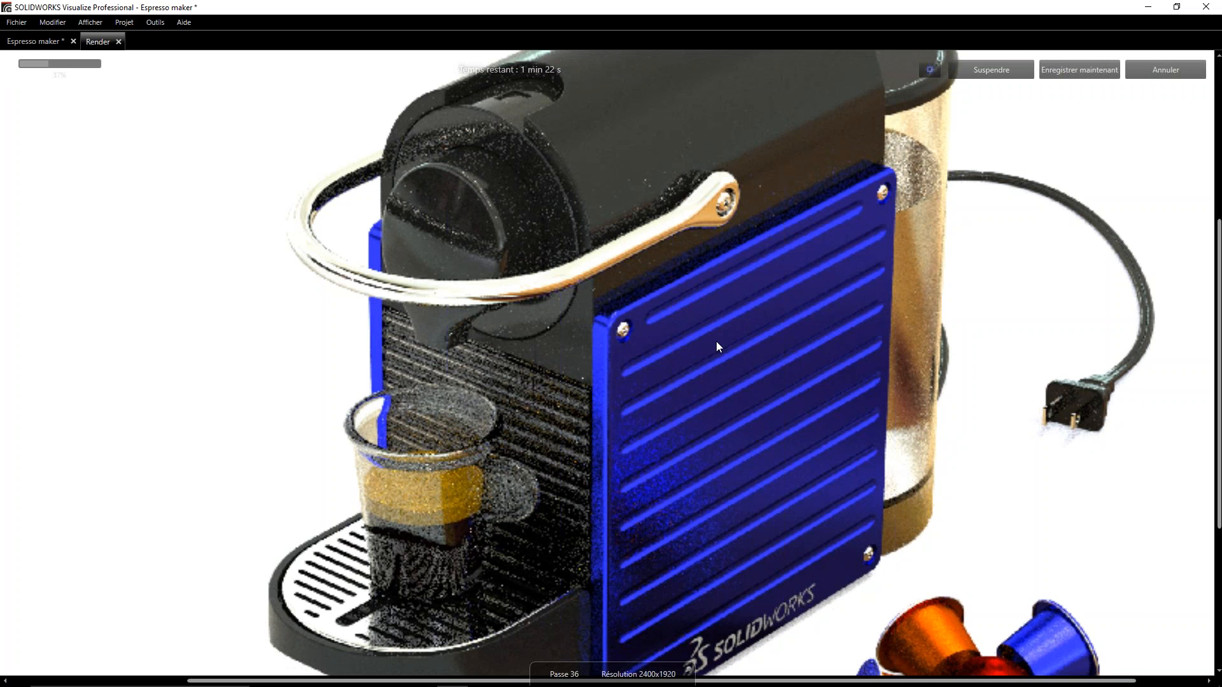
{"action": "mouse_move", "coordinate": [636, 686]}
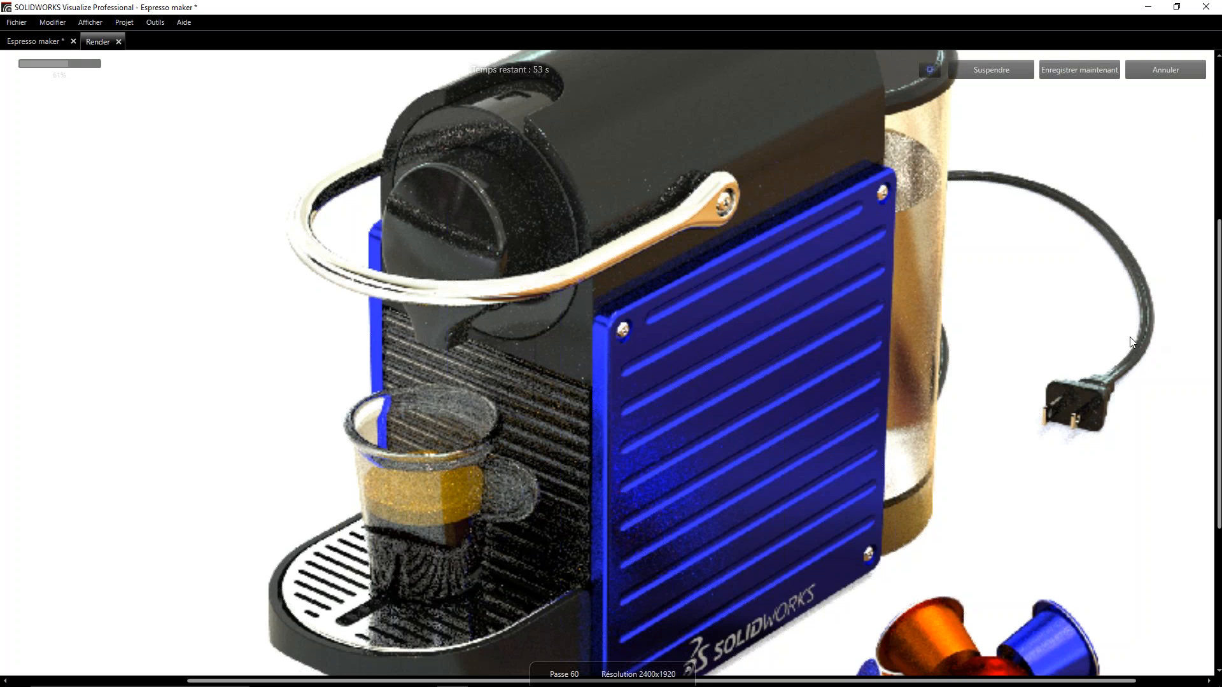
- Leave the unfinished Espresso maker render and let it continue in the background
{"action": "left_click", "coordinate": [1186, 73]}
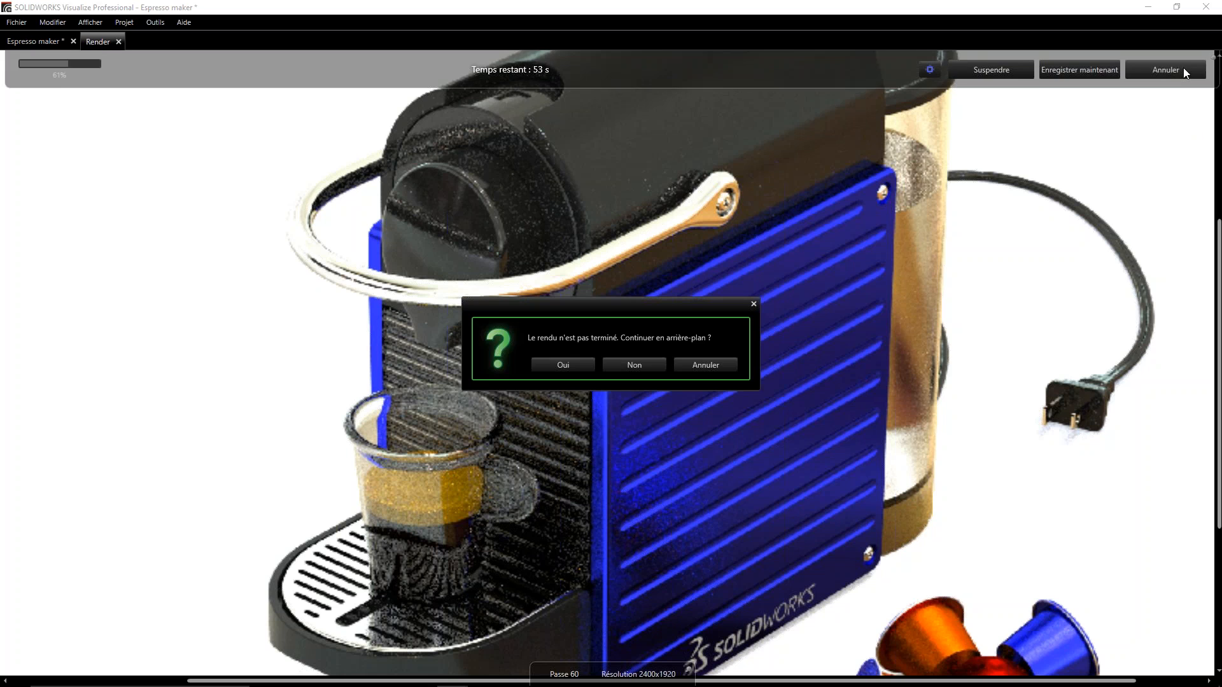
{"action": "left_click", "coordinate": [578, 369]}
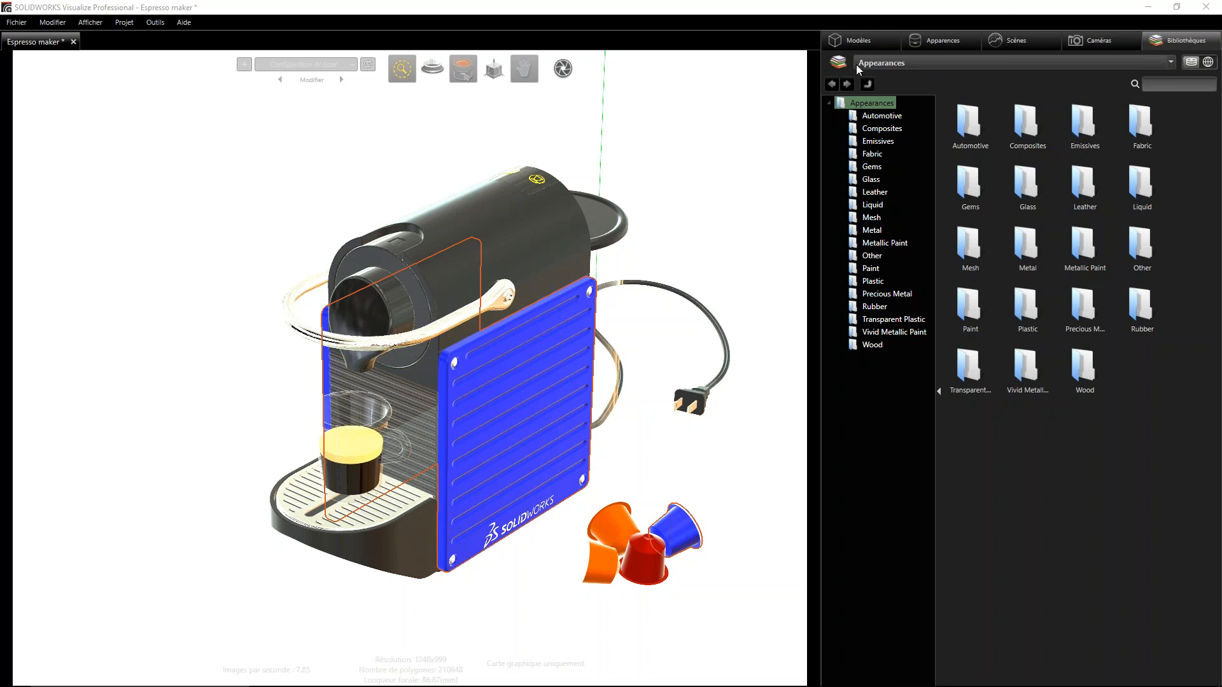
- Examine the Espresso maker model tree, from its root to the last groups and parts
{"action": "left_click", "coordinate": [883, 40]}
{"action": "left_click_drag", "start_coordinate": [952, 102], "coordinate": [1022, 105]}
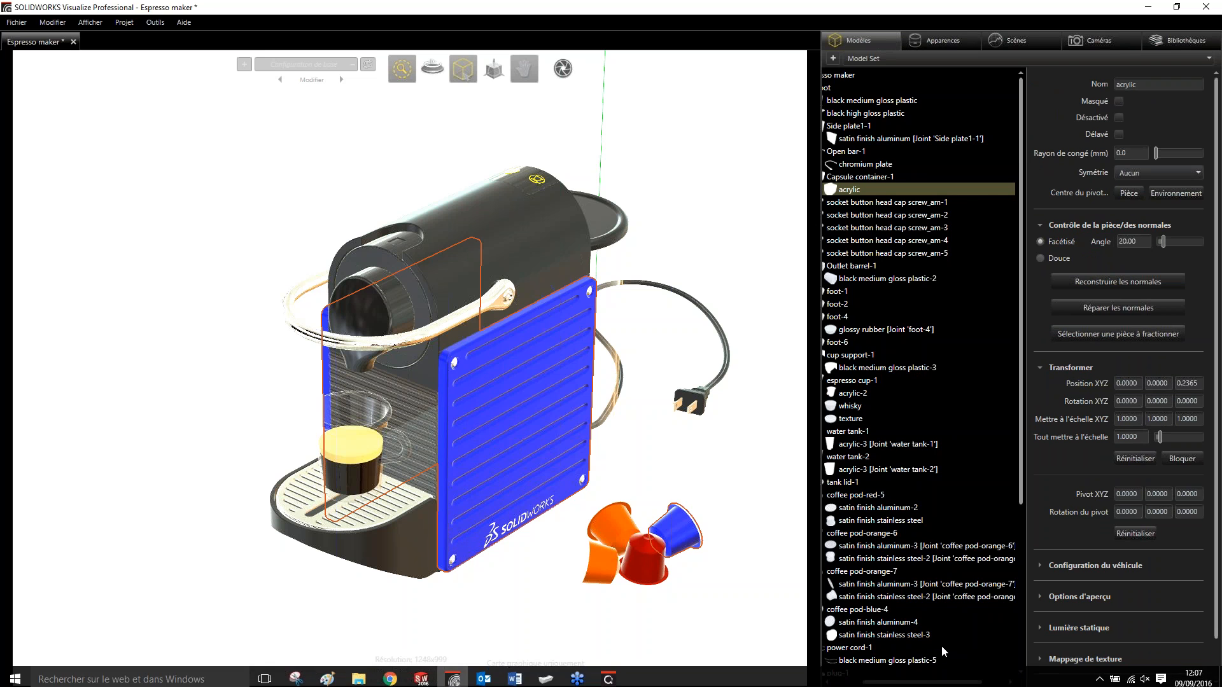
{"action": "left_click_drag", "start_coordinate": [943, 681], "coordinate": [877, 682]}
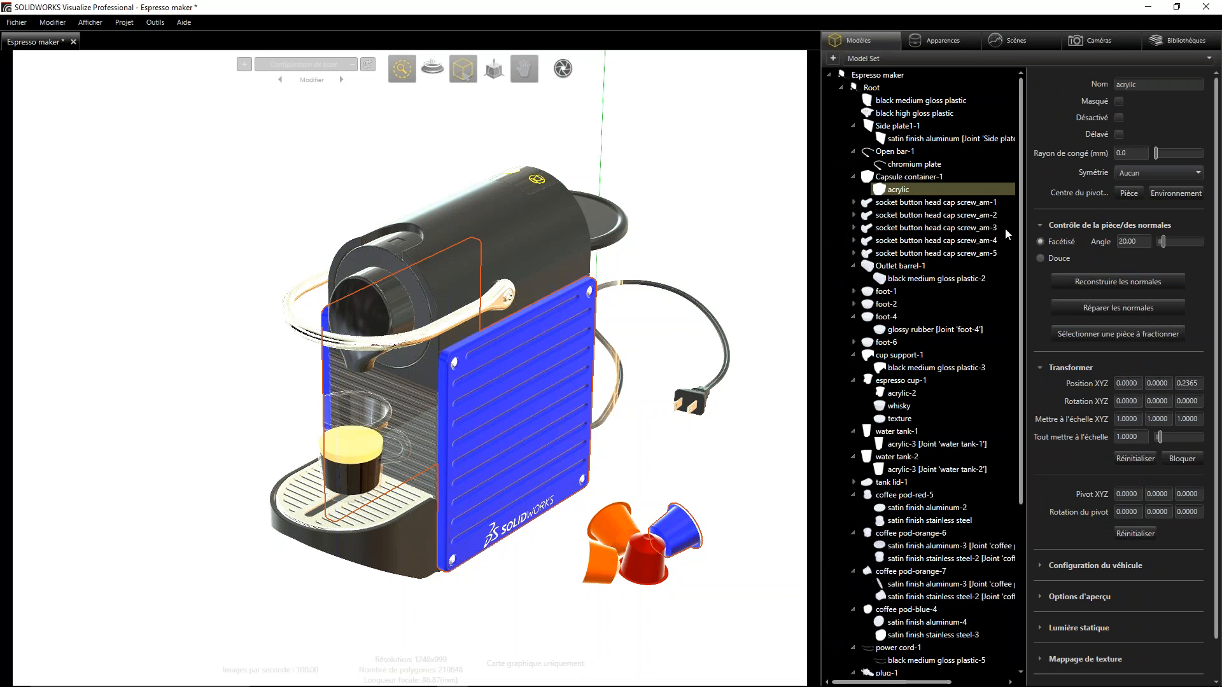
{"action": "left_click", "coordinate": [899, 77]}
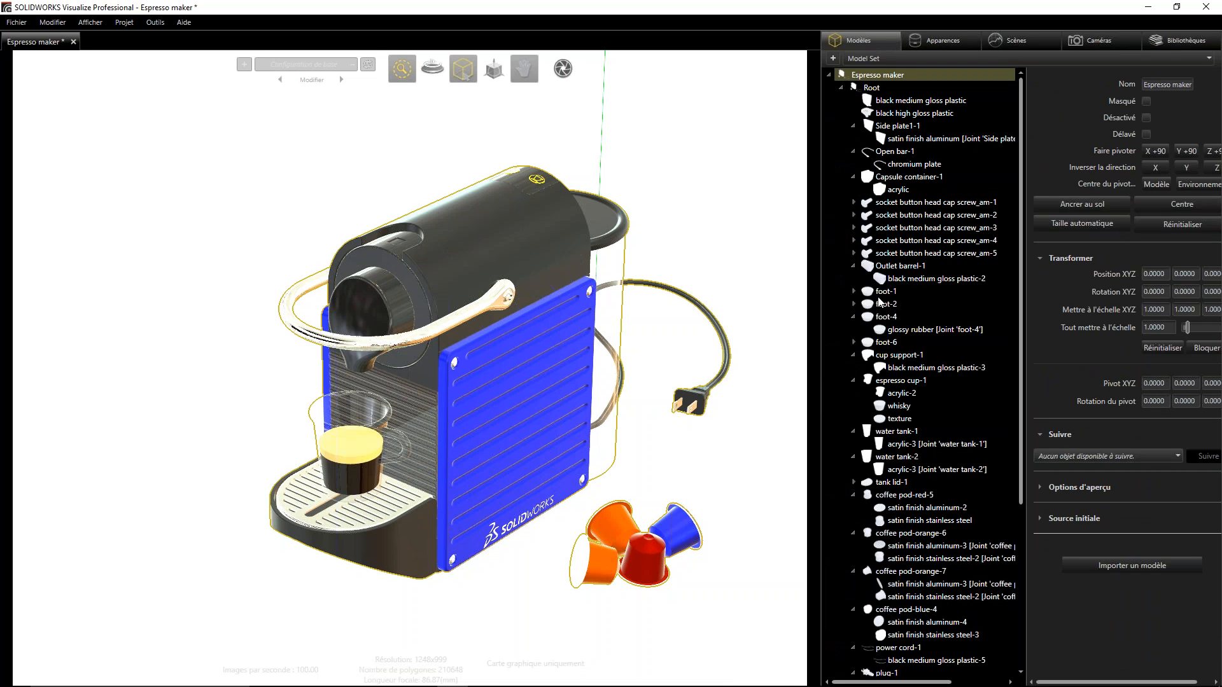
{"action": "scroll", "coordinate": [904, 502], "scroll_direction": "down", "scroll_amount": 1}
{"action": "scroll", "coordinate": [903, 502], "scroll_direction": "down", "scroll_amount": 5}
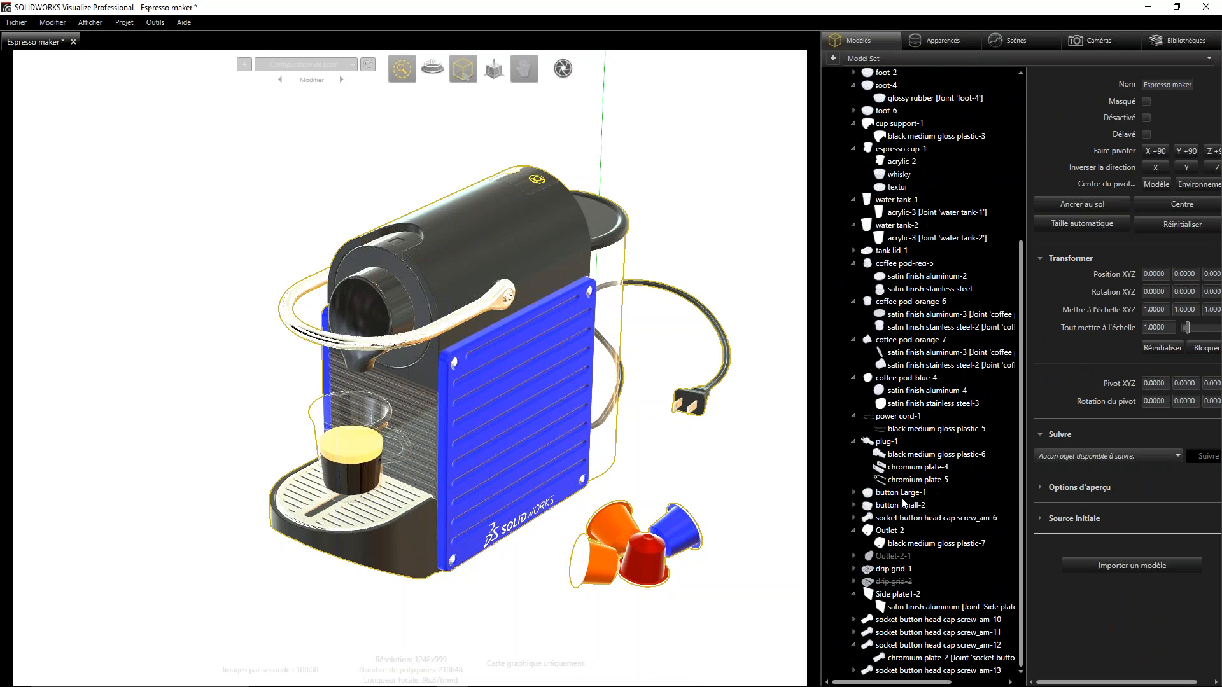
{"action": "scroll", "coordinate": [909, 487], "scroll_direction": "up", "scroll_amount": 6}
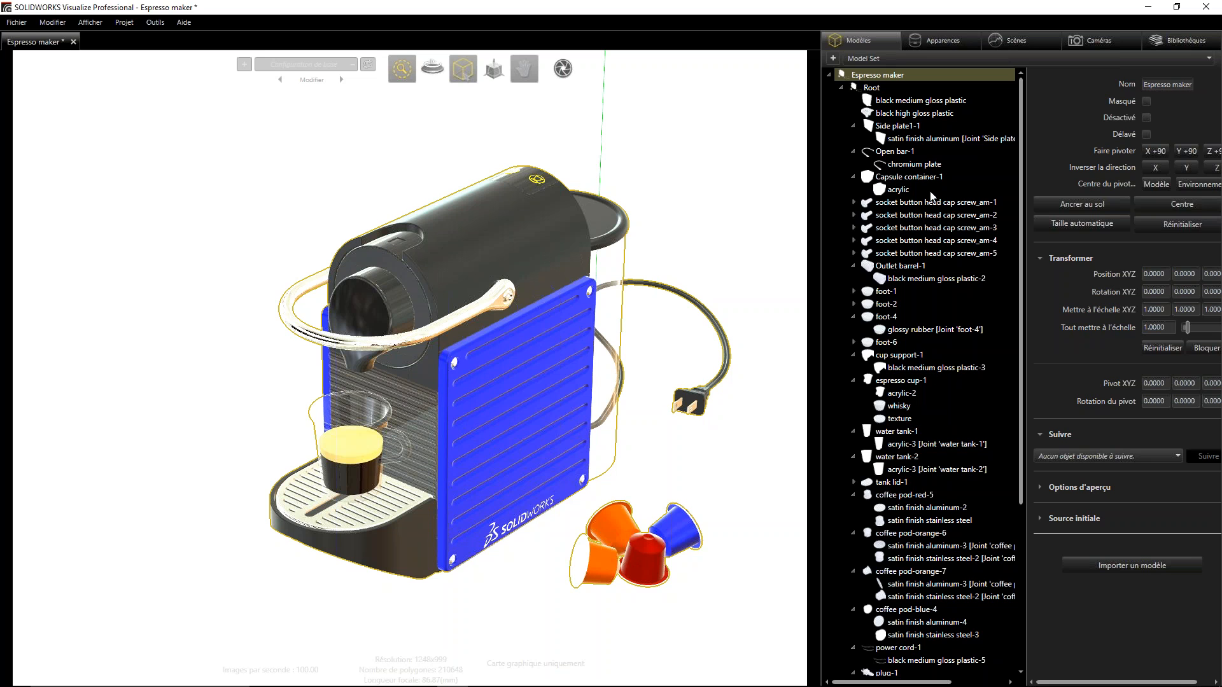
- Select several socket button head cap screws, the black medium gloss plastic part and the Side plate1-1 group in the model tree
{"action": "left_click", "coordinate": [936, 216]}
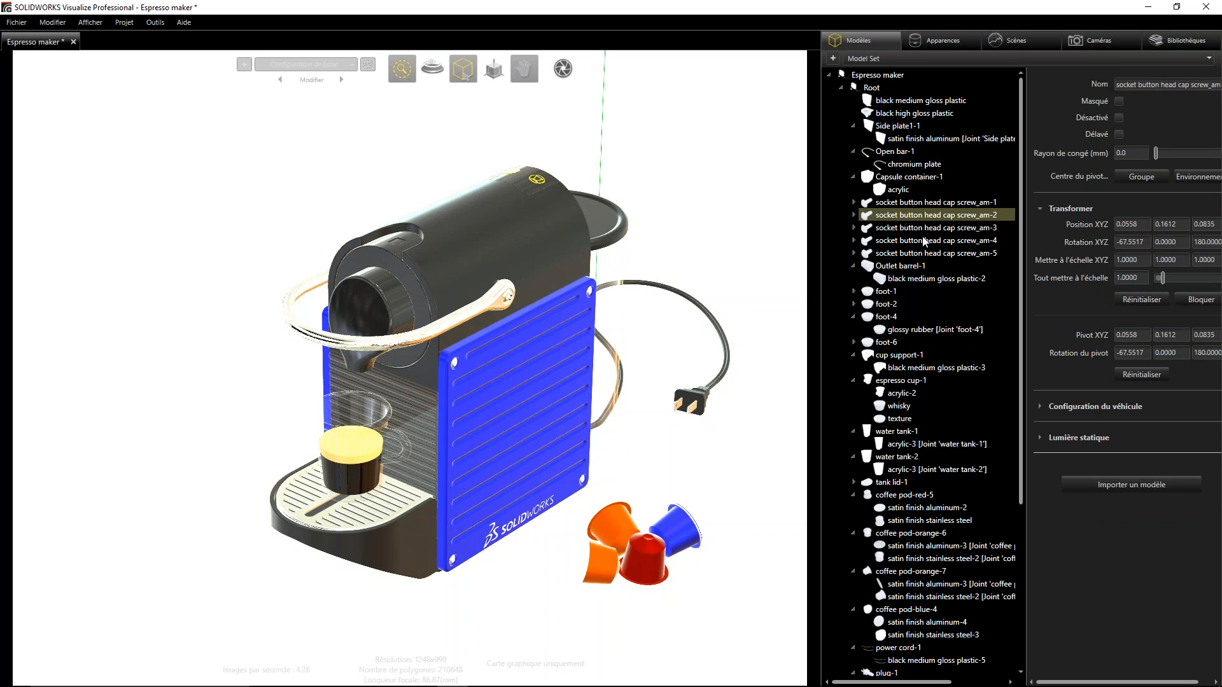
{"action": "left_click", "coordinate": [922, 241]}
{"action": "left_click", "coordinate": [910, 254]}
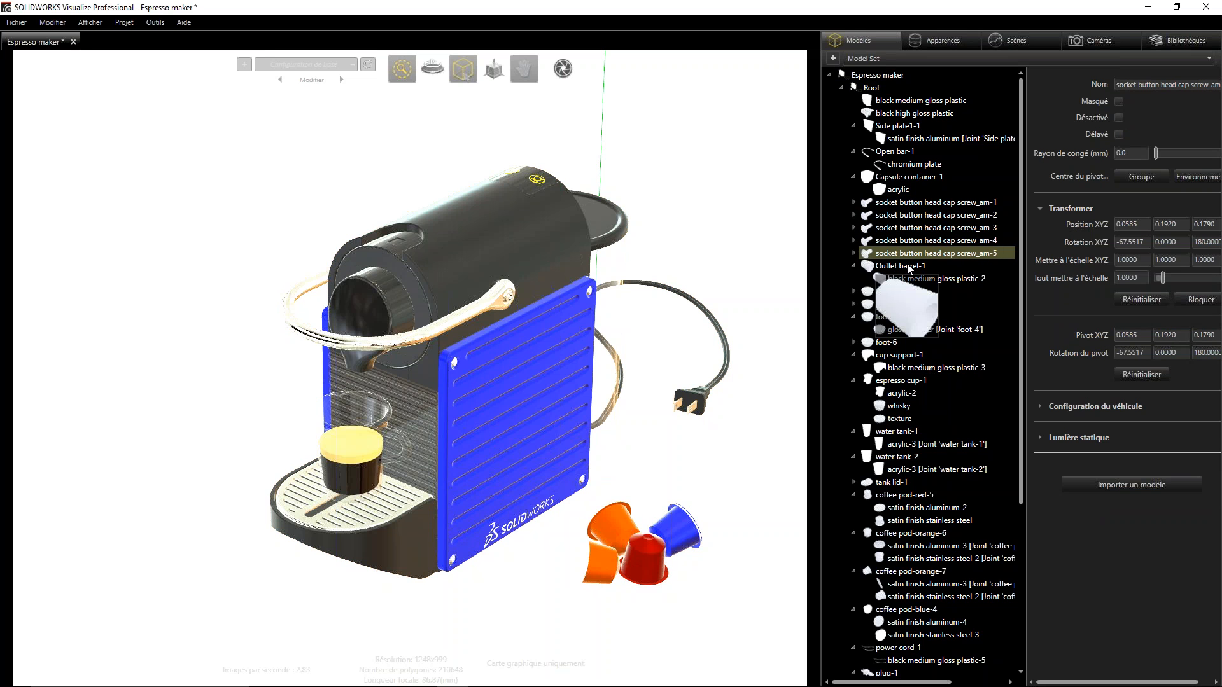
{"action": "left_click", "coordinate": [891, 113]}
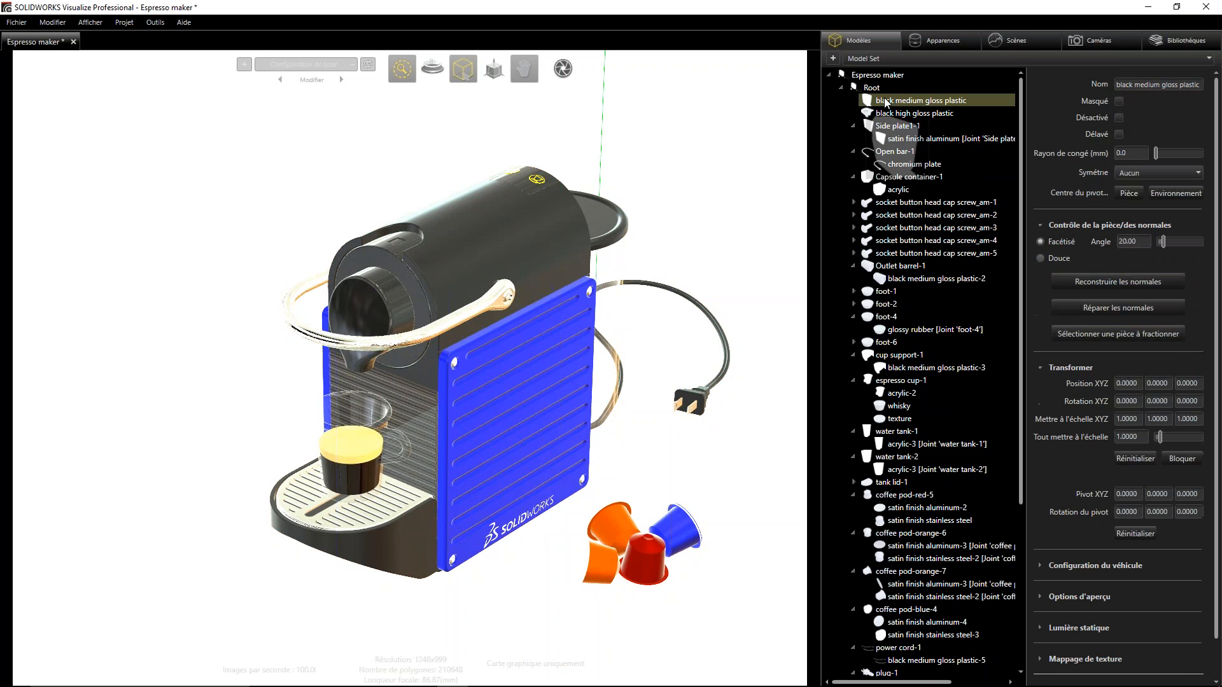
{"action": "left_click", "coordinate": [904, 126]}
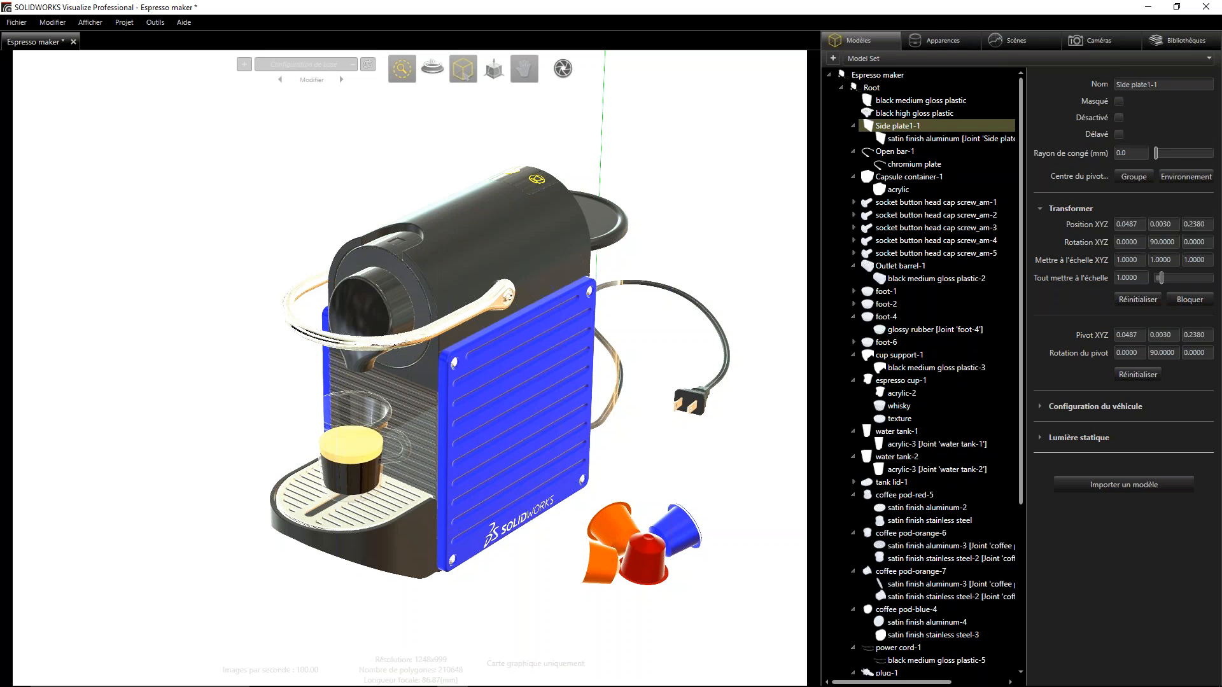
- Select the satin finish aluminum part of Side plate1-1 in the view, hide it and show it again
{"action": "left_click", "coordinate": [500, 373]}
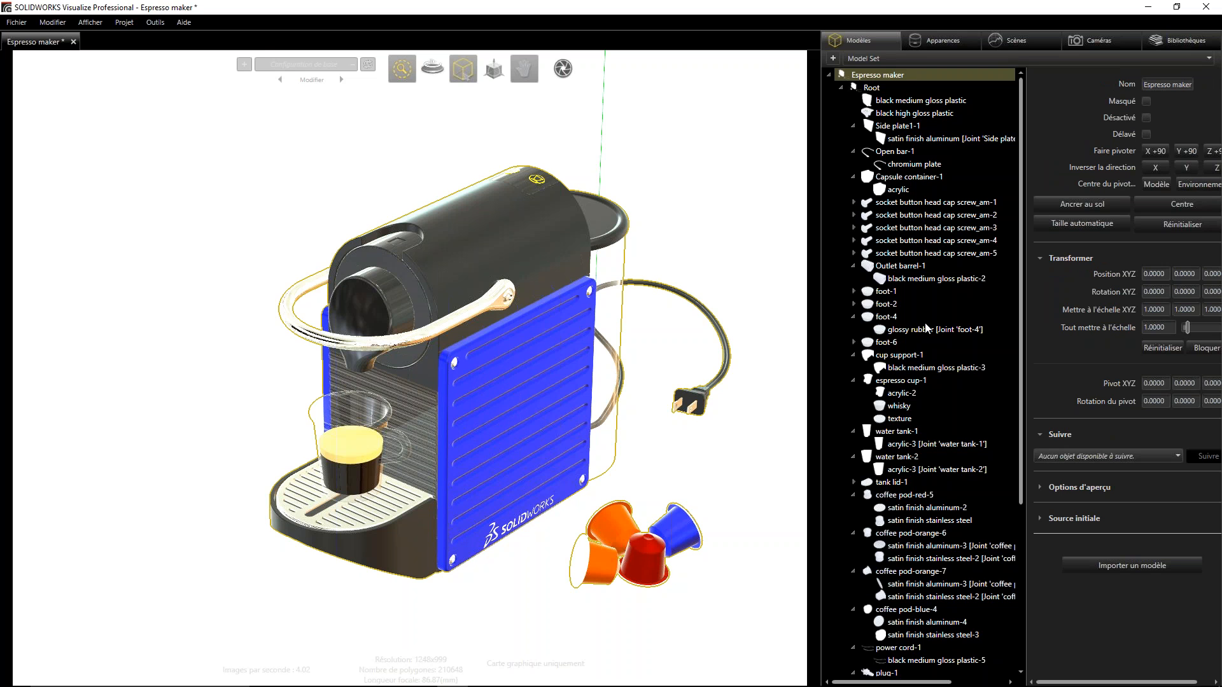
{"action": "mouse_move", "coordinate": [465, 71]}
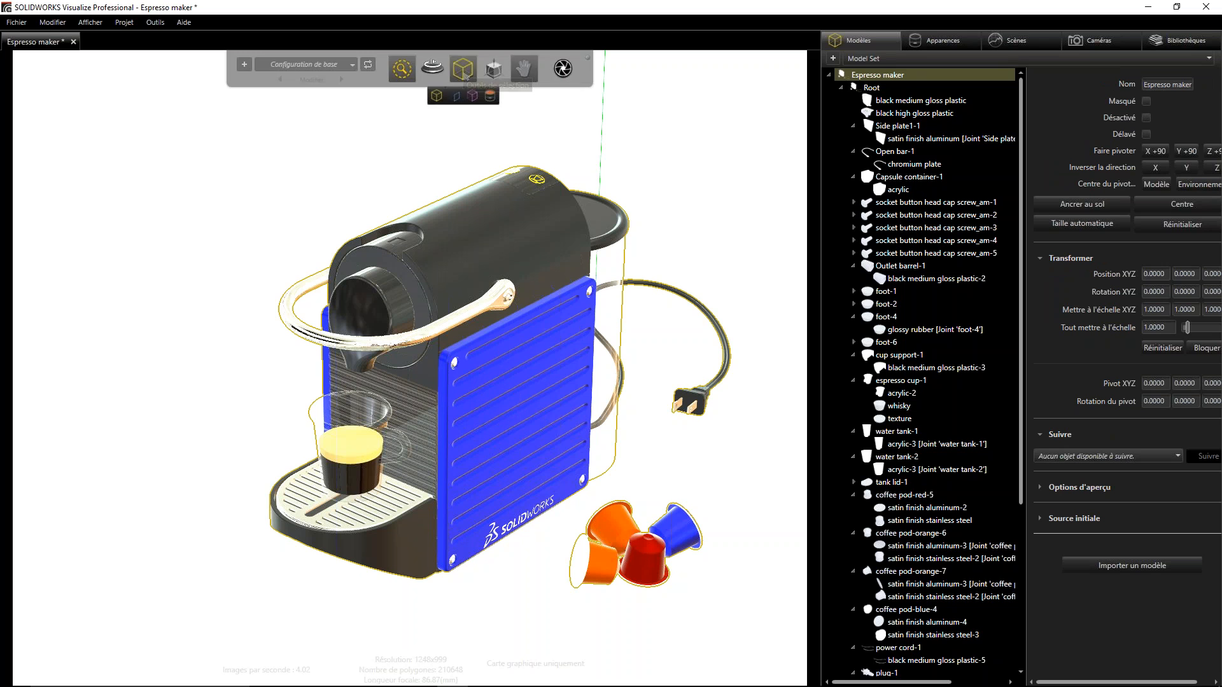
{"action": "left_click", "coordinate": [456, 95]}
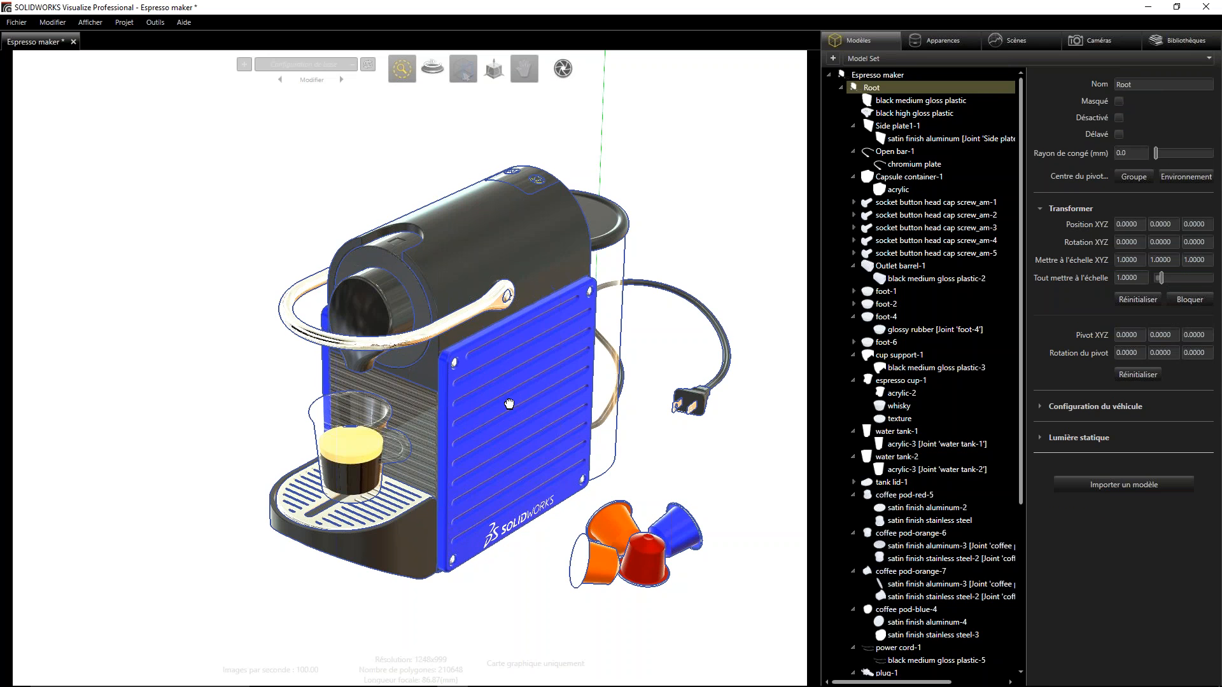
{"action": "left_click", "coordinate": [509, 404]}
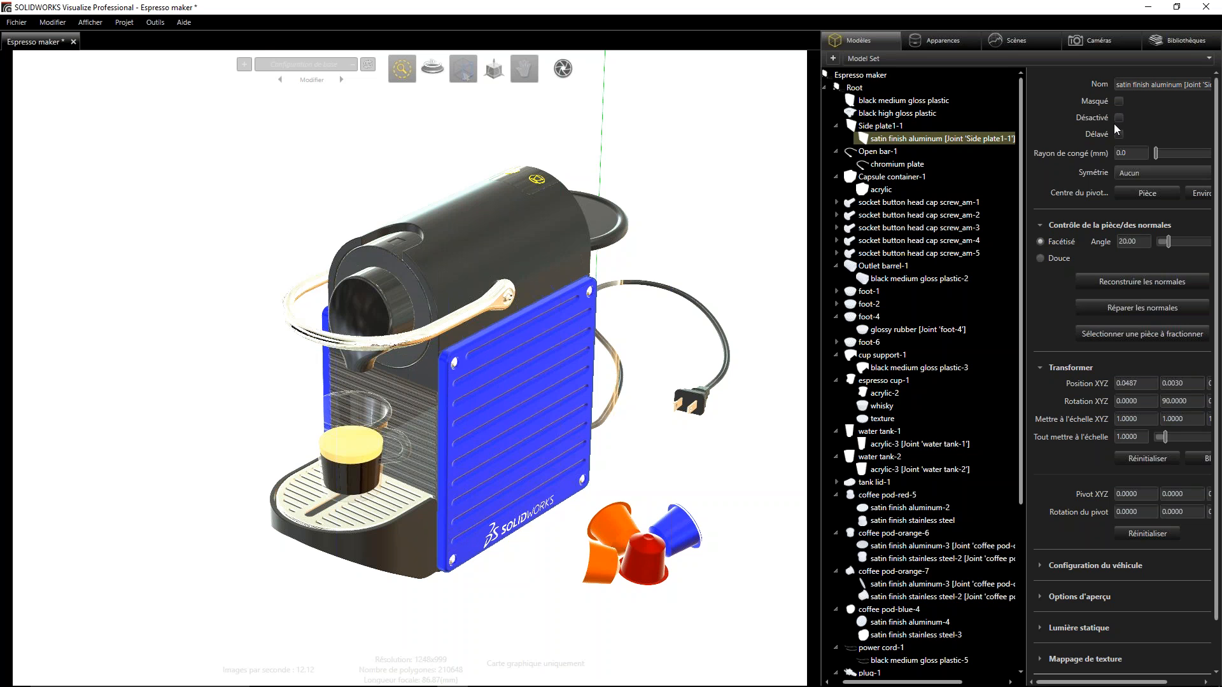
{"action": "left_click", "coordinate": [1119, 102]}
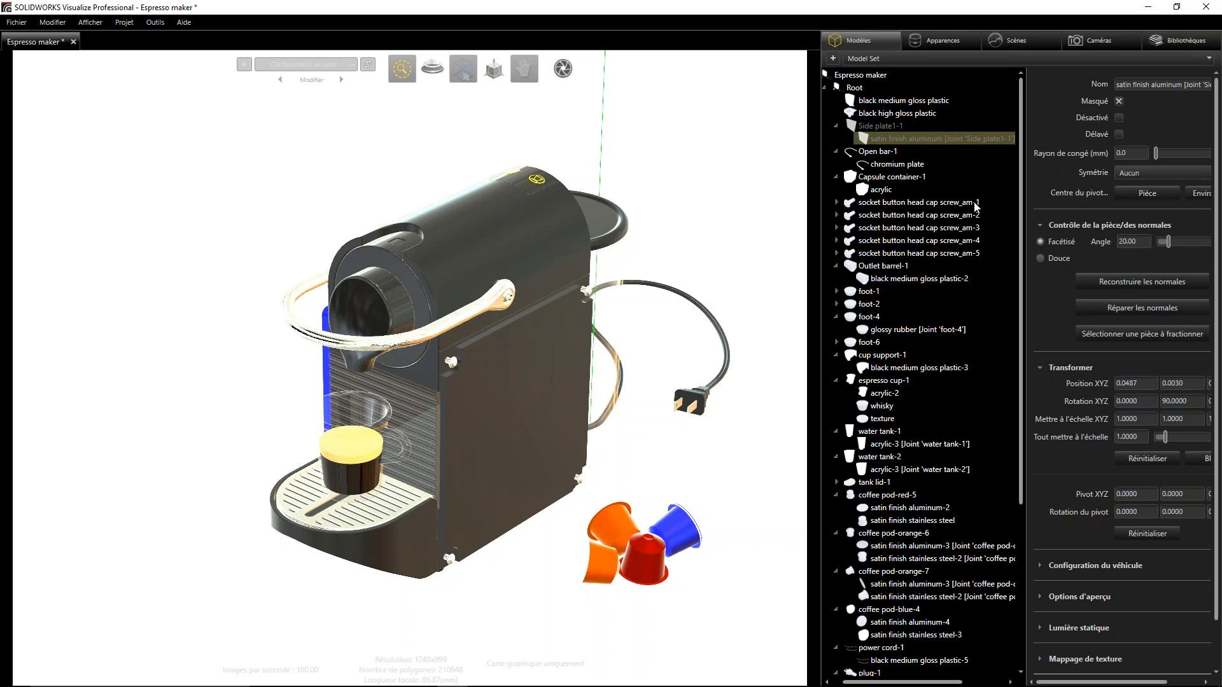
{"action": "left_click", "coordinate": [1119, 100]}
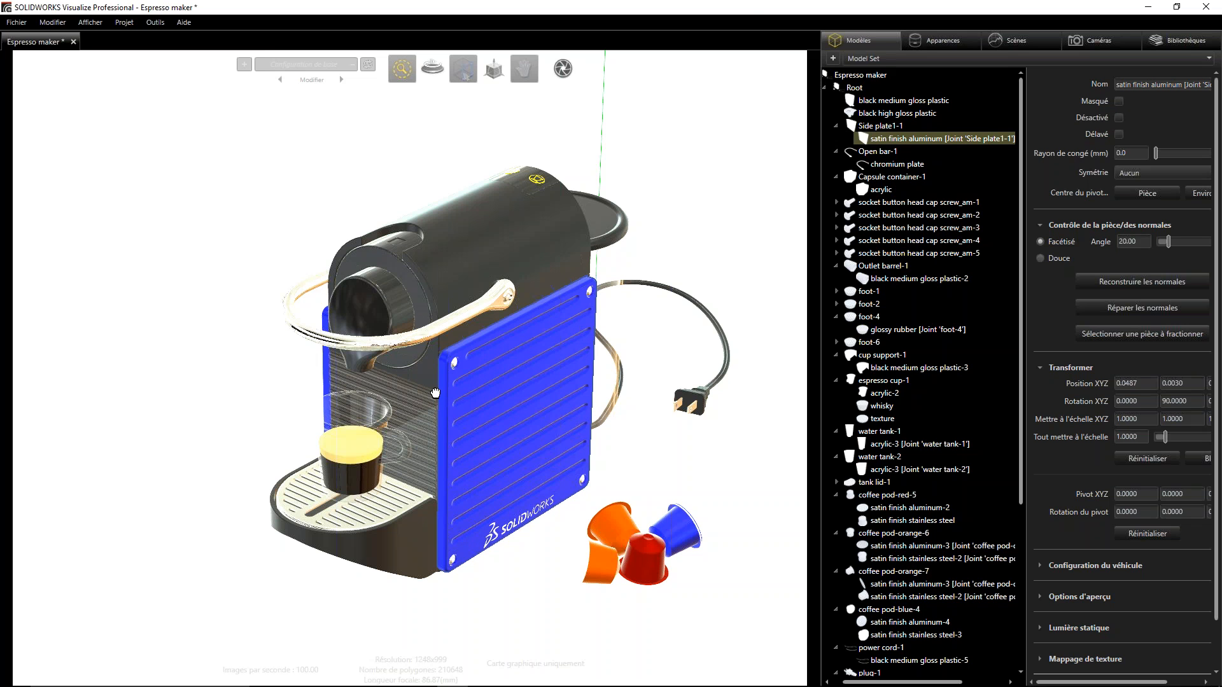
- Apply the yellow pod appearance to the blue side plates of the espresso machine
{"action": "scroll", "coordinate": [920, 102], "scroll_direction": "down", "scroll_amount": 3}
{"action": "scroll", "coordinate": [919, 102], "scroll_direction": "down", "scroll_amount": 4}
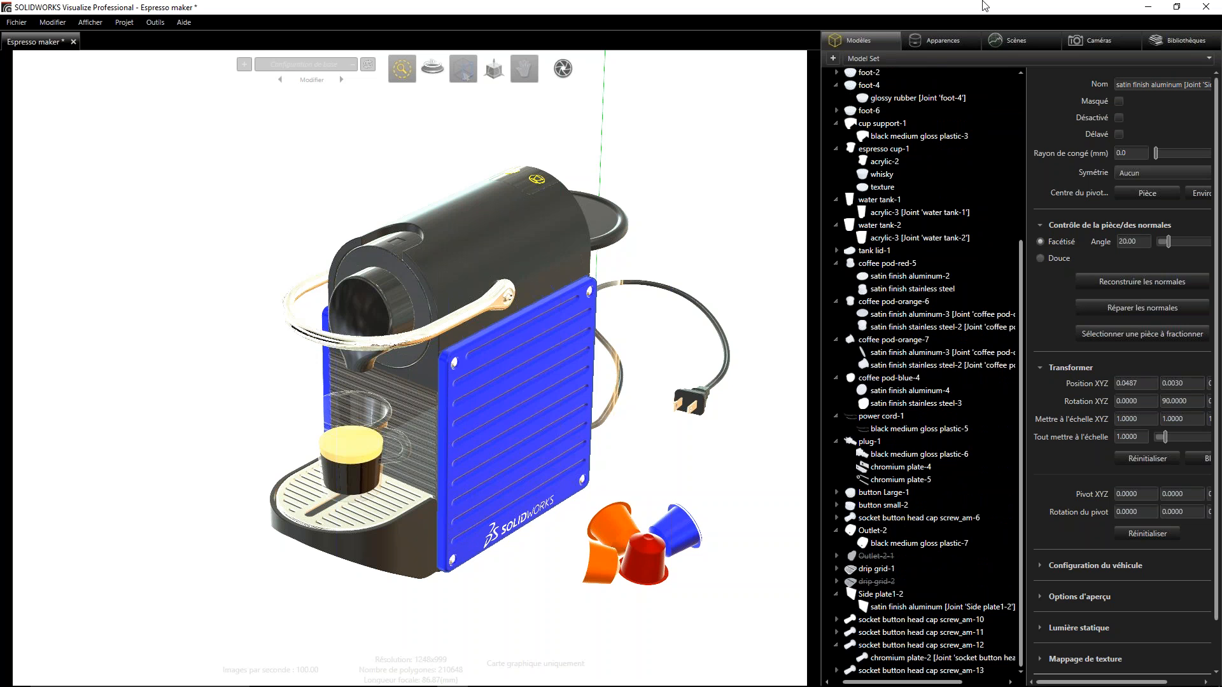
{"action": "left_click", "coordinate": [950, 45]}
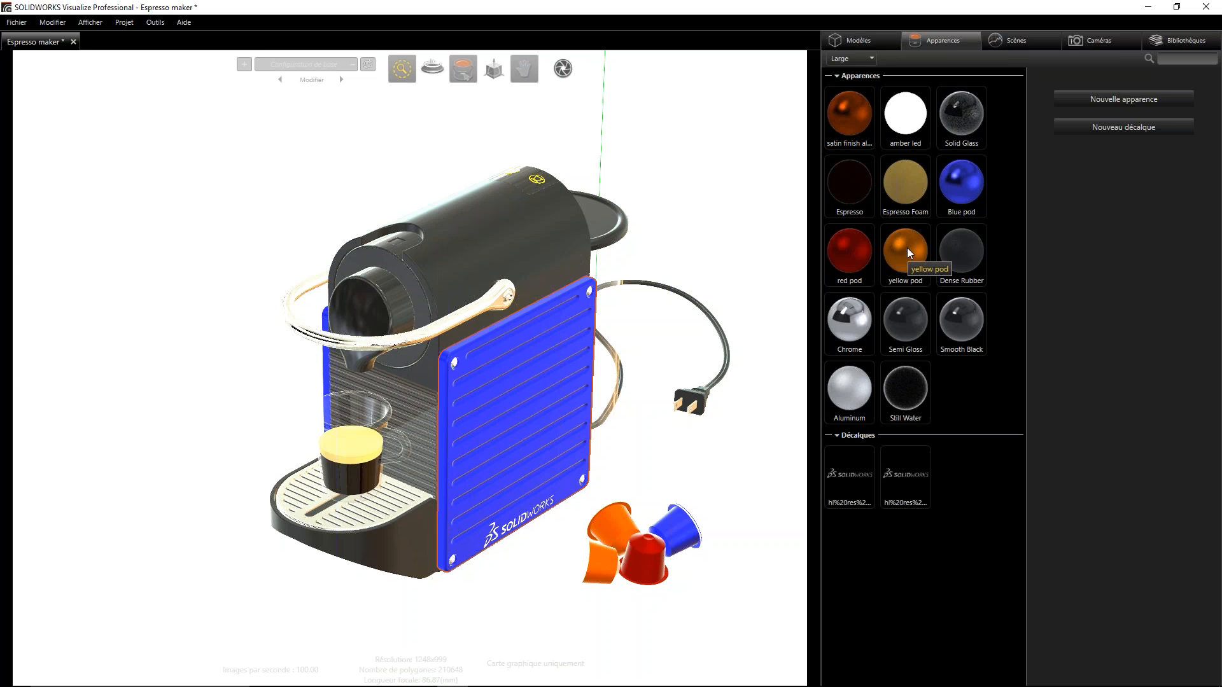
{"action": "left_click_drag", "start_coordinate": [907, 247], "coordinate": [244, 411]}
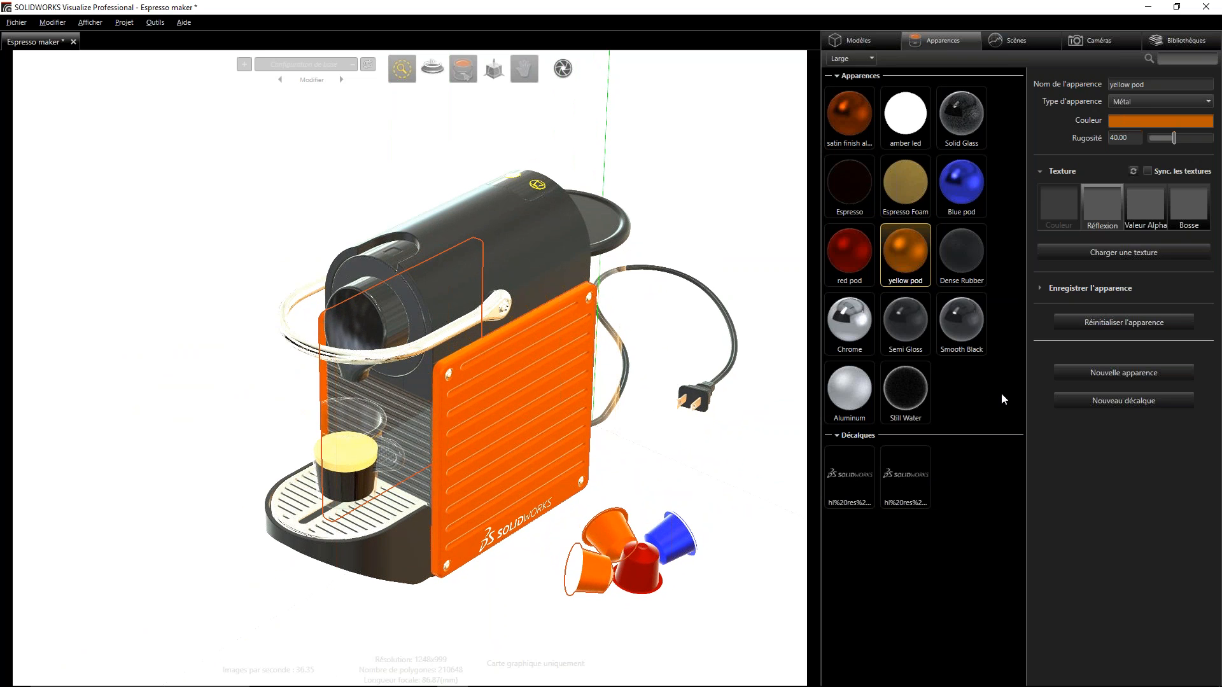
- Create a new appearance in the project and name it Lumière
{"action": "right_click", "coordinate": [968, 381]}
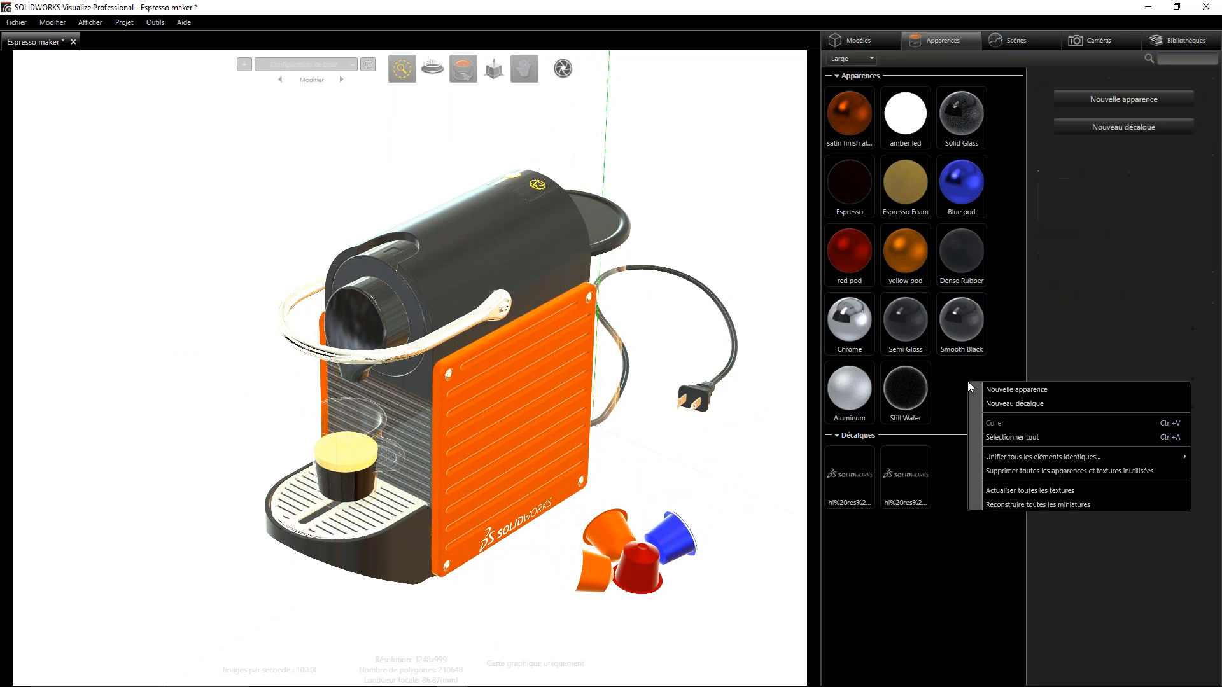
{"action": "left_click", "coordinate": [1006, 390]}
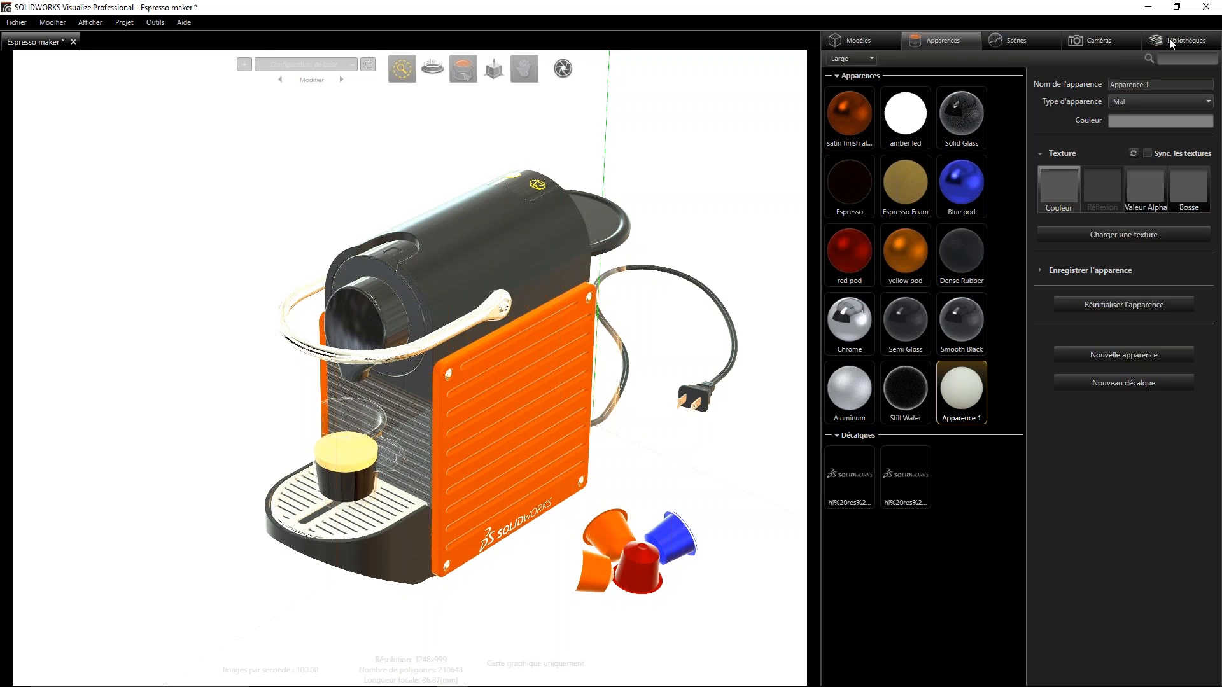
{"action": "left_click", "coordinate": [1161, 86]}
{"action": "type", "text": "Lumière"}
{"action": "left_click", "coordinate": [1019, 386]}
- Examine the two illuminated cup buttons on top of the espresso machine up close
{"action": "scroll", "coordinate": [503, 268], "scroll_direction": "up", "scroll_amount": 2}
{"action": "scroll", "coordinate": [503, 268], "scroll_direction": "up", "scroll_amount": 2}
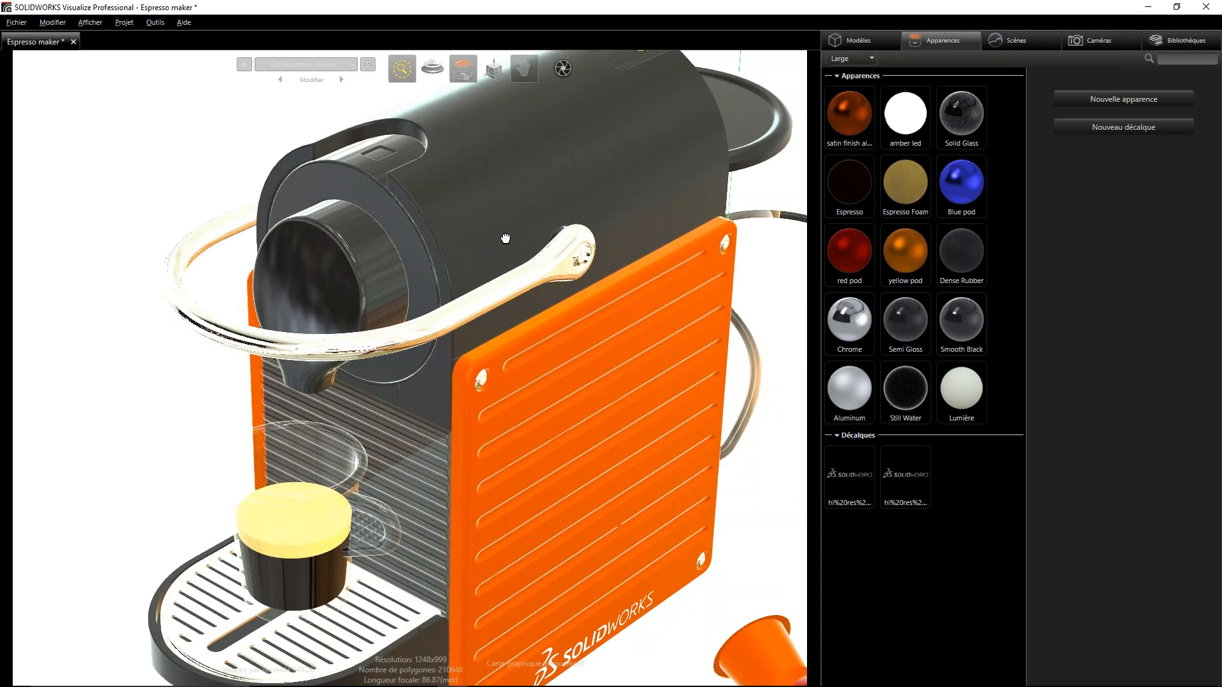
{"action": "left_click_drag", "start_coordinate": [496, 197], "coordinate": [504, 292], "text": "alt"}
{"action": "scroll", "coordinate": [520, 275], "scroll_direction": "down", "scroll_amount": 2}
{"action": "scroll", "coordinate": [505, 292], "scroll_direction": "down", "scroll_amount": 1}
{"action": "scroll", "coordinate": [510, 291], "scroll_direction": "down", "scroll_amount": 1}
{"action": "scroll", "coordinate": [519, 278], "scroll_direction": "up", "scroll_amount": 3}
{"action": "middle_click_drag", "start_coordinate": [543, 306], "coordinate": [376, 276], "text": "alt"}
{"action": "right_click_drag", "start_coordinate": [376, 276], "coordinate": [365, 166], "text": "alt"}
{"action": "left_click_drag", "start_coordinate": [191, 149], "coordinate": [229, 218], "text": "alt"}
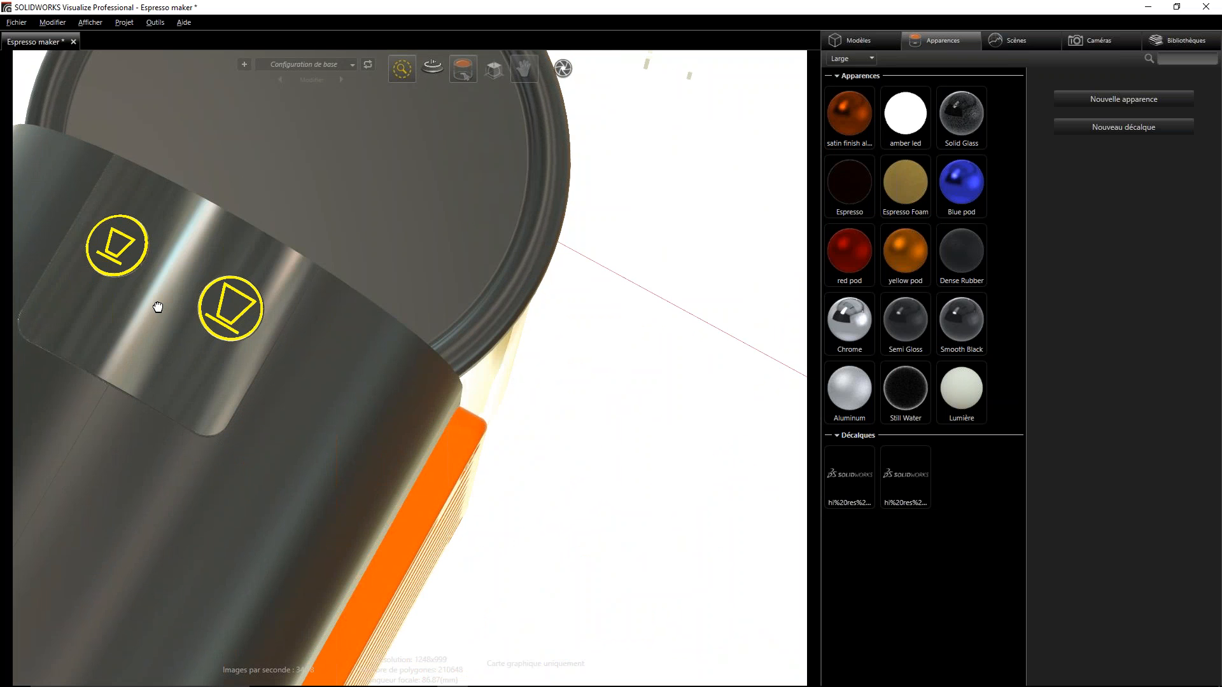
- Change the Lumière appearance type to Emissif
{"action": "left_click", "coordinate": [963, 390]}
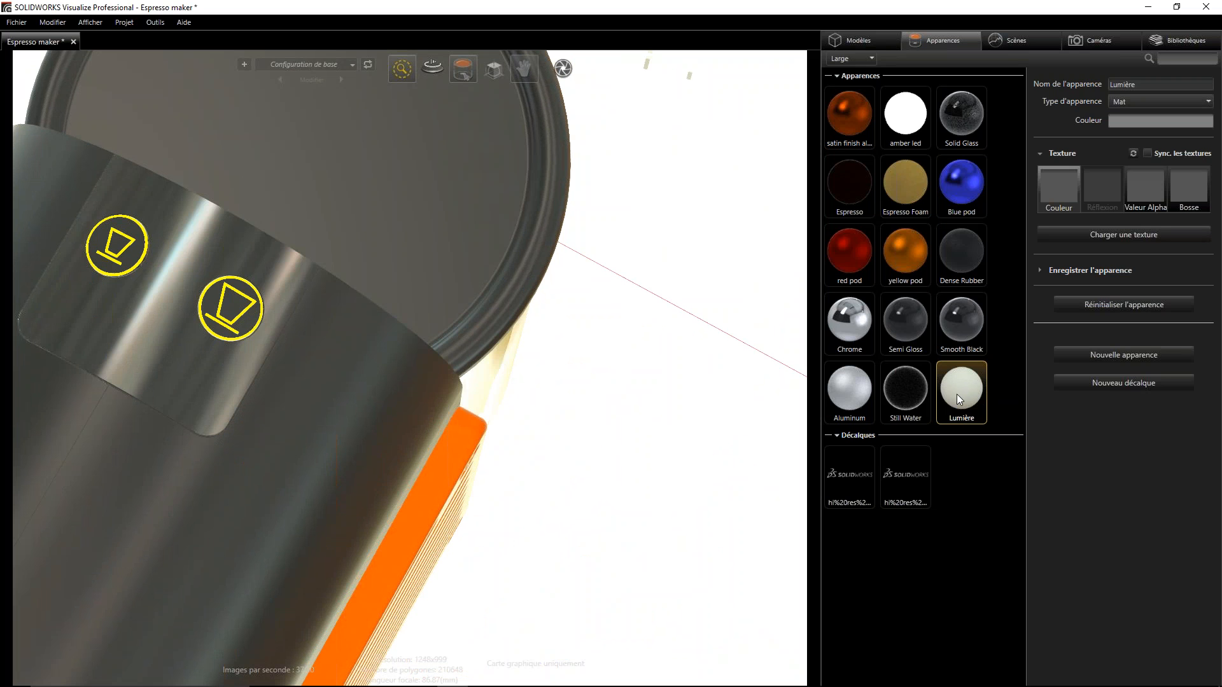
{"action": "left_click", "coordinate": [1148, 101]}
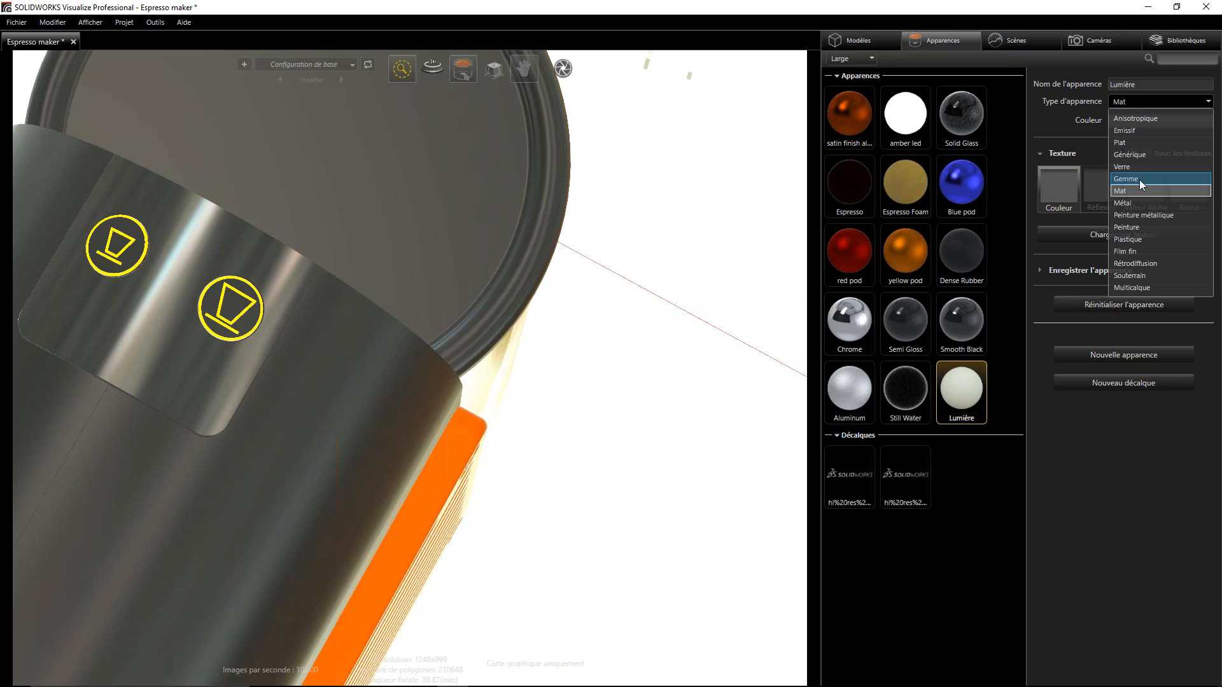
{"action": "left_click", "coordinate": [1135, 130]}
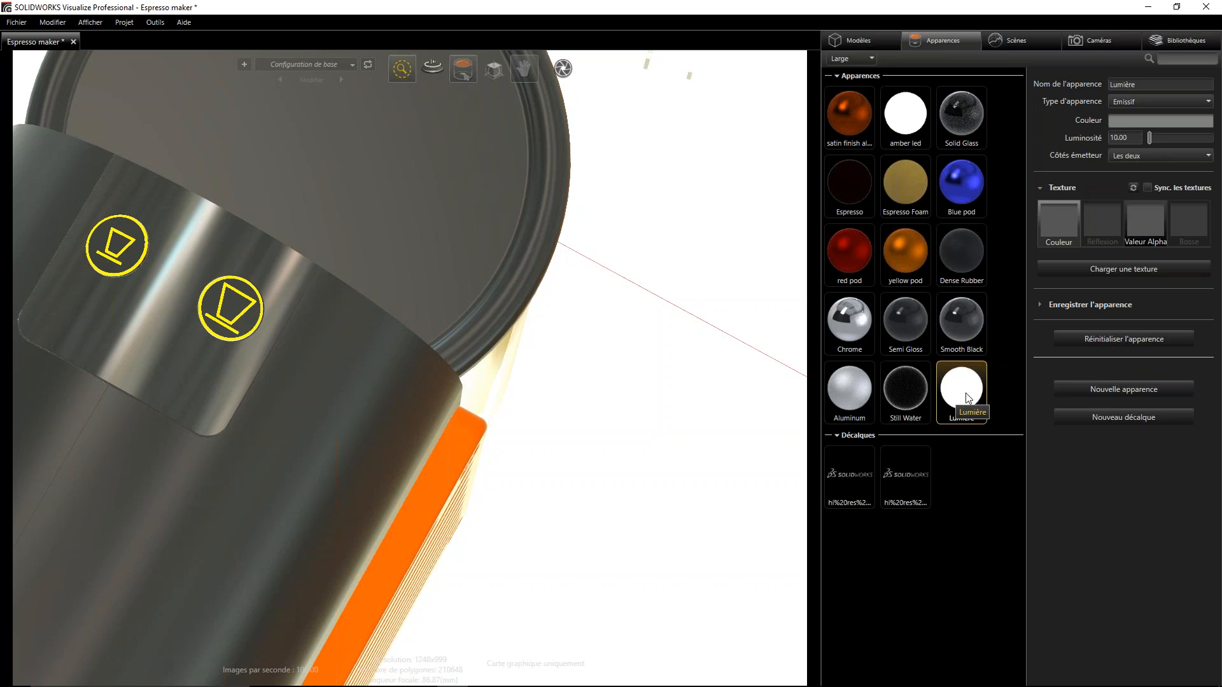
- Set the Lumière appearance's colour to near-white, with saturation 0.0 and a value of about 96
{"action": "left_click", "coordinate": [1132, 121]}
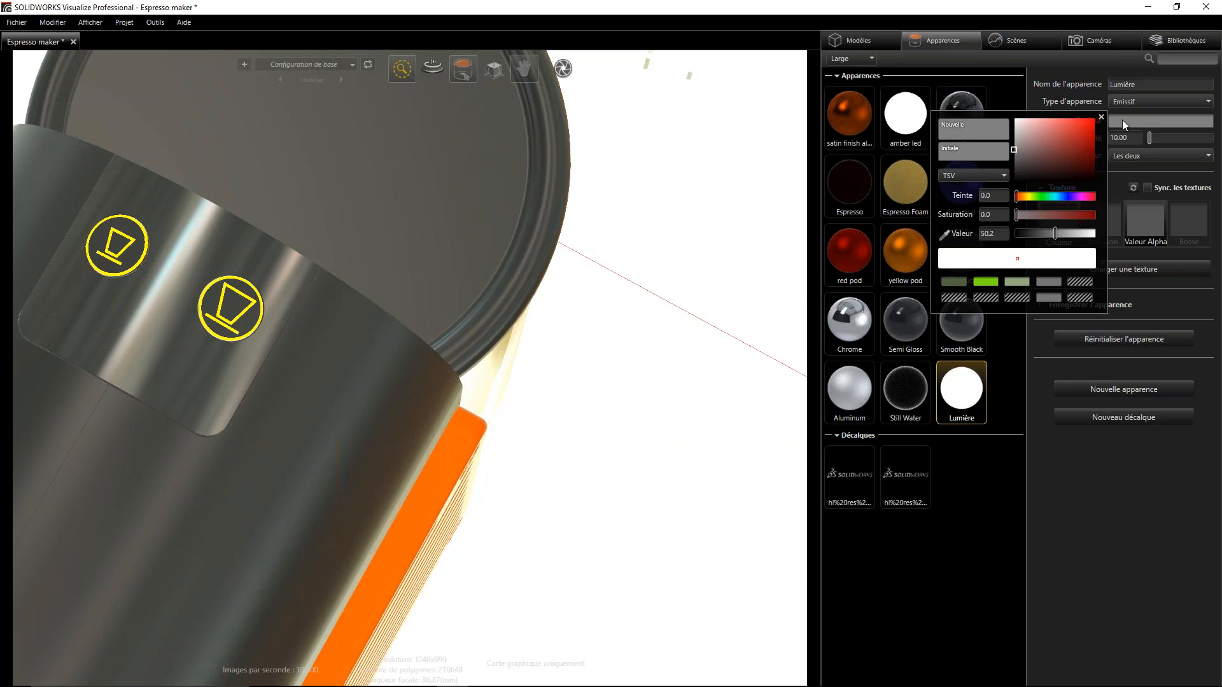
{"action": "mouse_move", "coordinate": [1061, 134]}
{"action": "left_mouse_down"}
{"action": "mouse_move", "coordinate": [1078, 165]}
{"action": "mouse_move", "coordinate": [1059, 131]}
{"action": "mouse_move", "coordinate": [1080, 139]}
{"action": "mouse_move", "coordinate": [1061, 166]}
{"action": "mouse_move", "coordinate": [1075, 117]}
{"action": "left_mouse_up"}
{"action": "mouse_move", "coordinate": [1017, 197]}
{"action": "left_mouse_down"}
{"action": "mouse_move", "coordinate": [1086, 205]}
{"action": "mouse_move", "coordinate": [1020, 202]}
{"action": "left_mouse_up"}
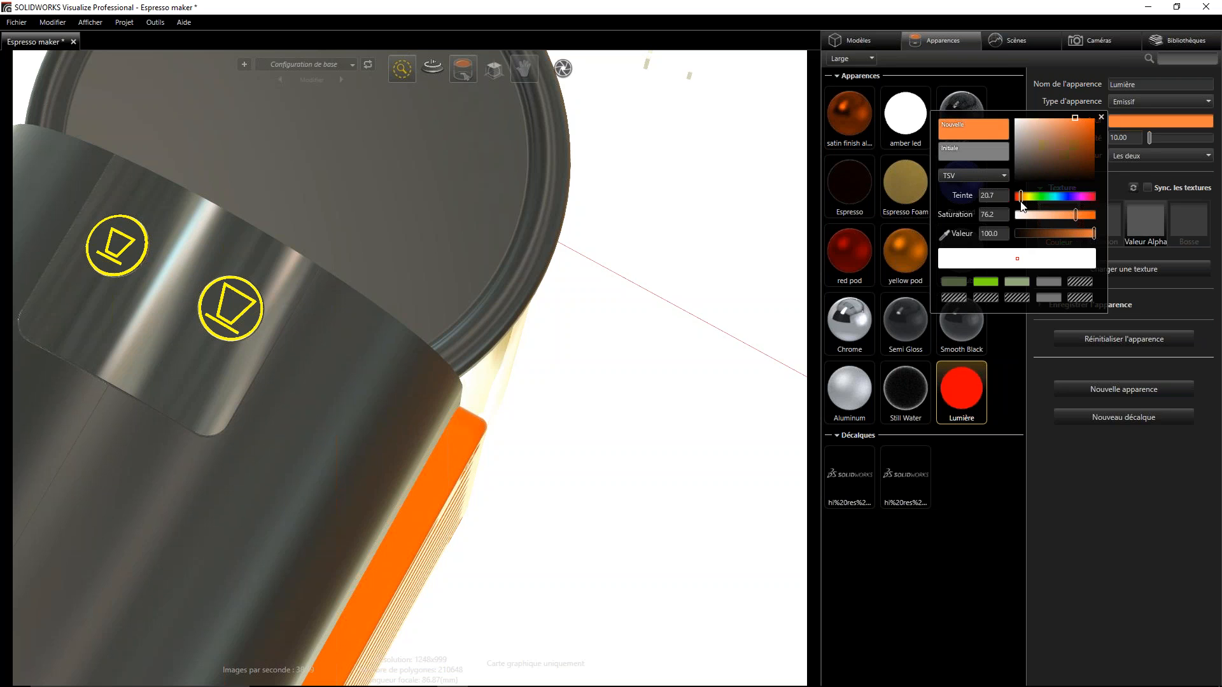
{"action": "left_click", "coordinate": [1021, 122]}
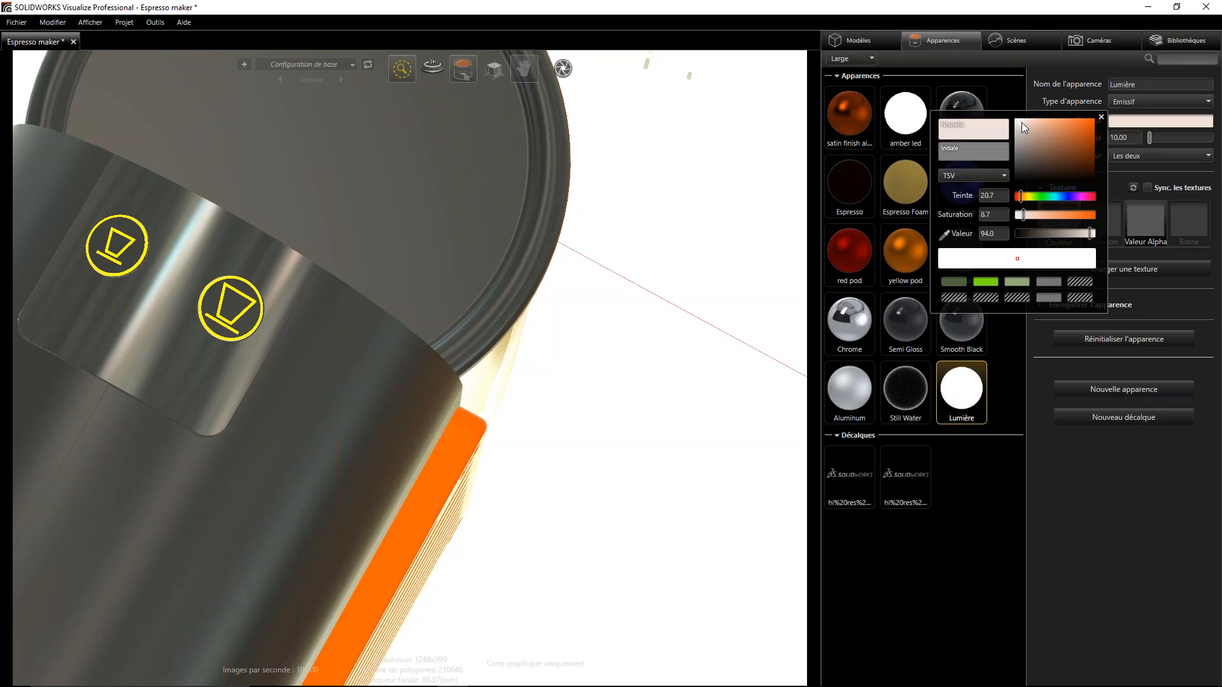
{"action": "left_click_drag", "start_coordinate": [1021, 122], "coordinate": [1011, 123]}
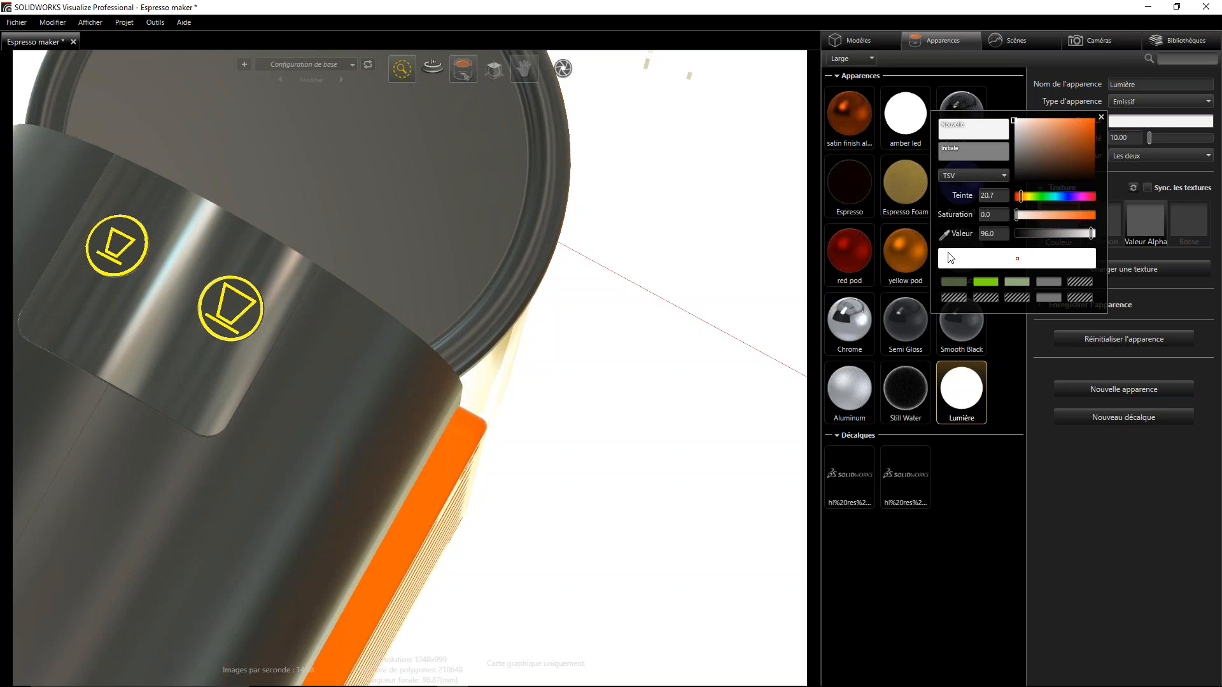
{"action": "left_click_drag", "start_coordinate": [935, 252], "coordinate": [942, 252]}
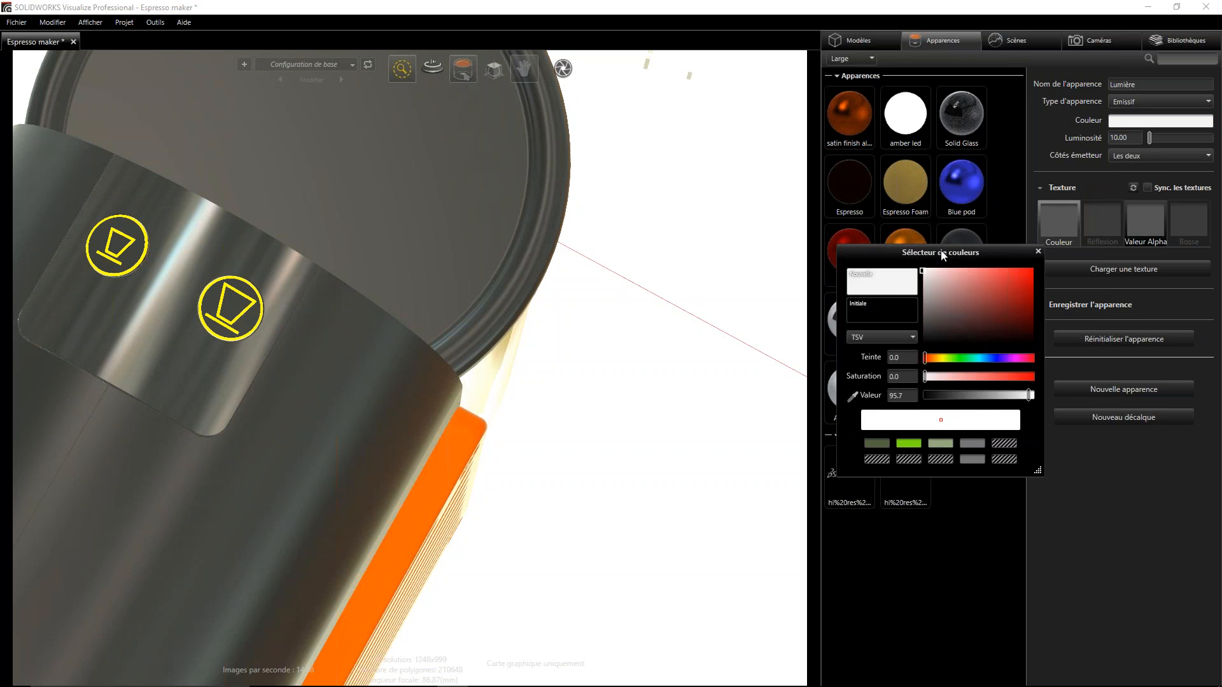
{"action": "left_click", "coordinate": [891, 275]}
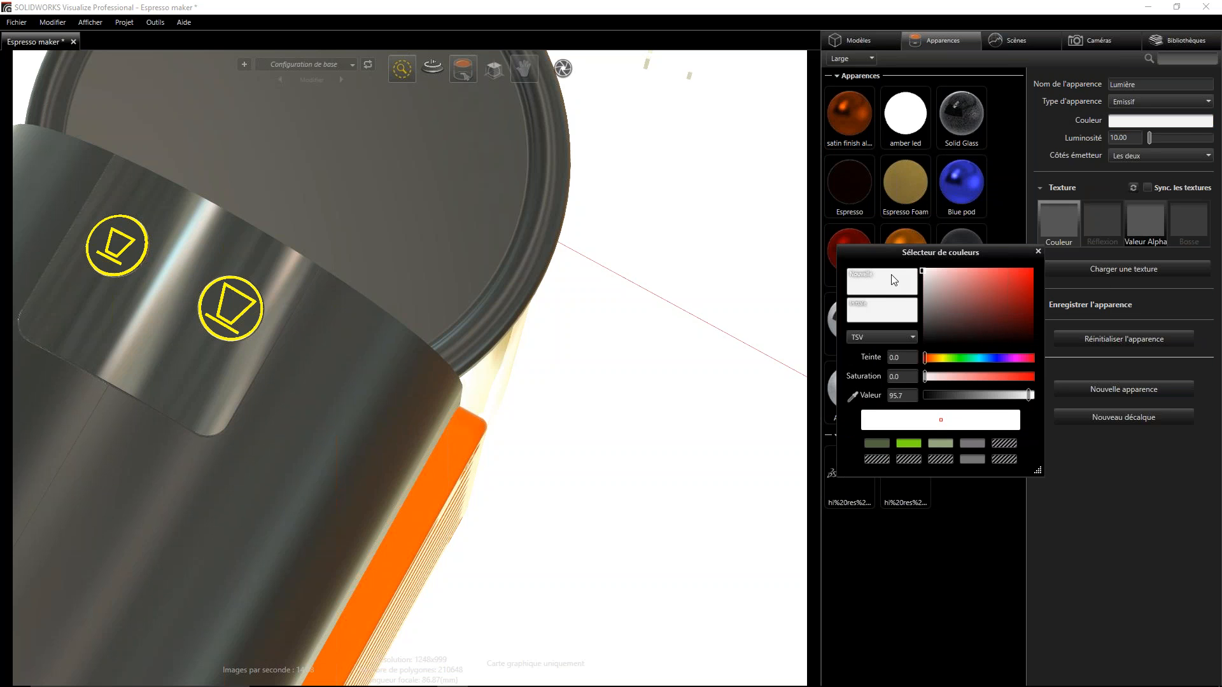
{"action": "left_click", "coordinate": [1038, 252]}
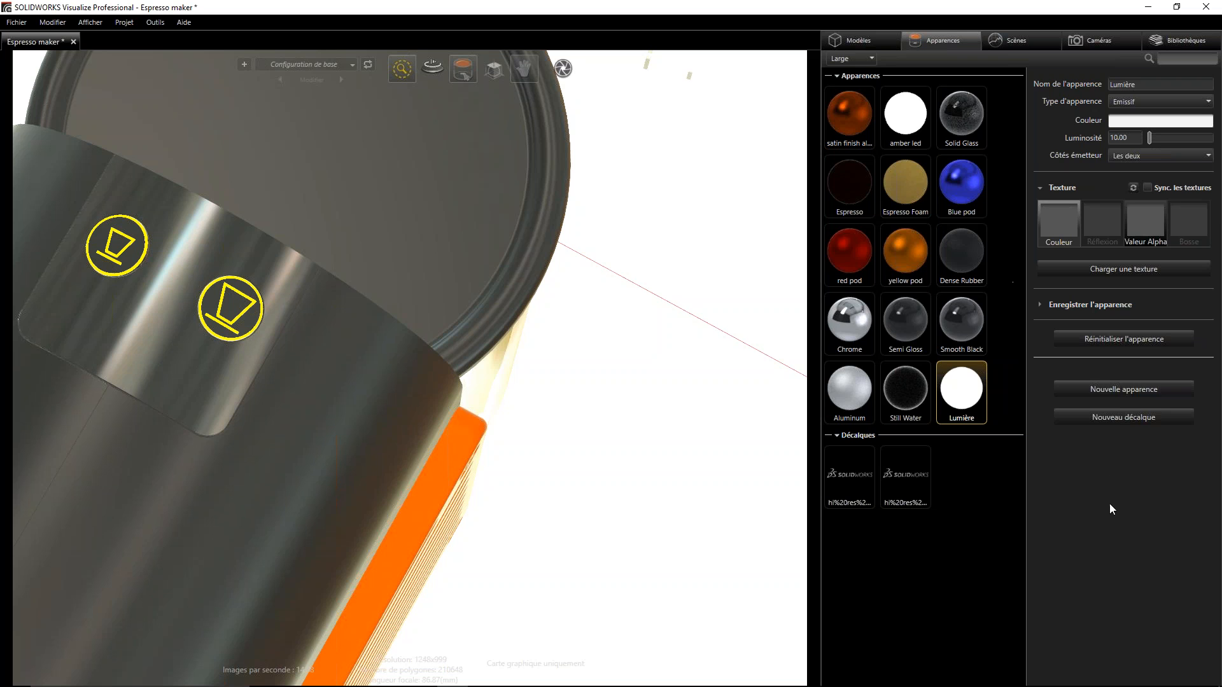
{"action": "left_click", "coordinate": [1009, 394]}
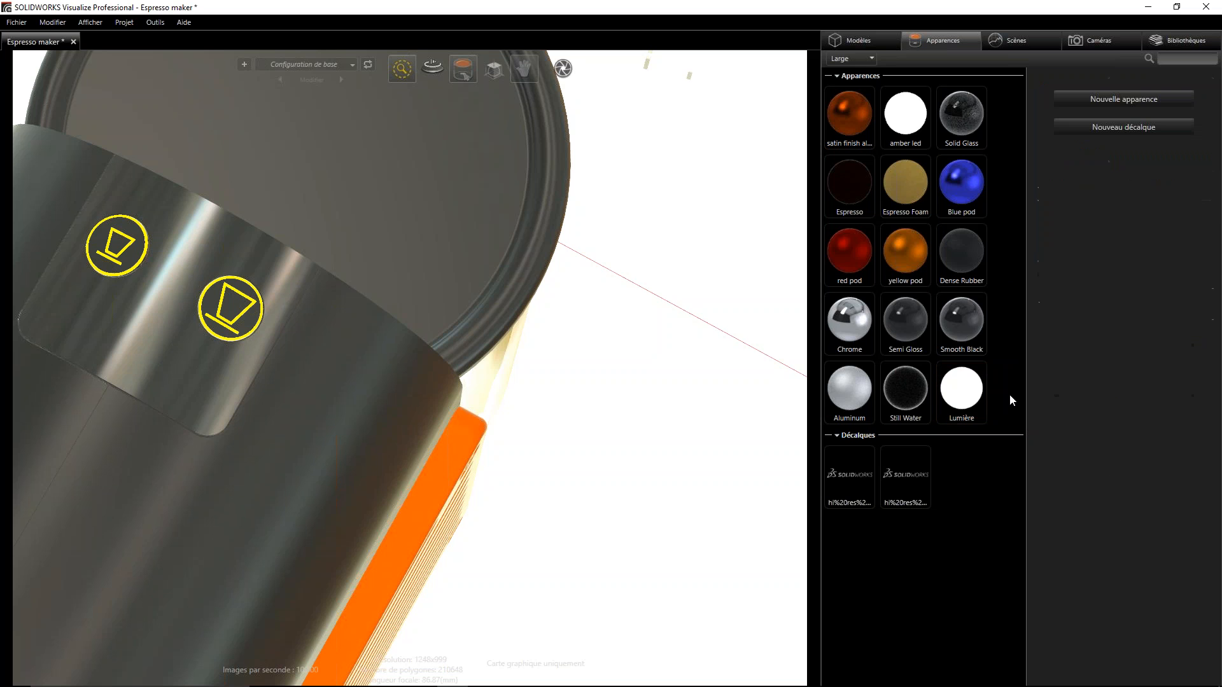
- Apply the Lumière appearance to the two cup button icons on top of the espresso machine
{"action": "left_click", "coordinate": [968, 390]}
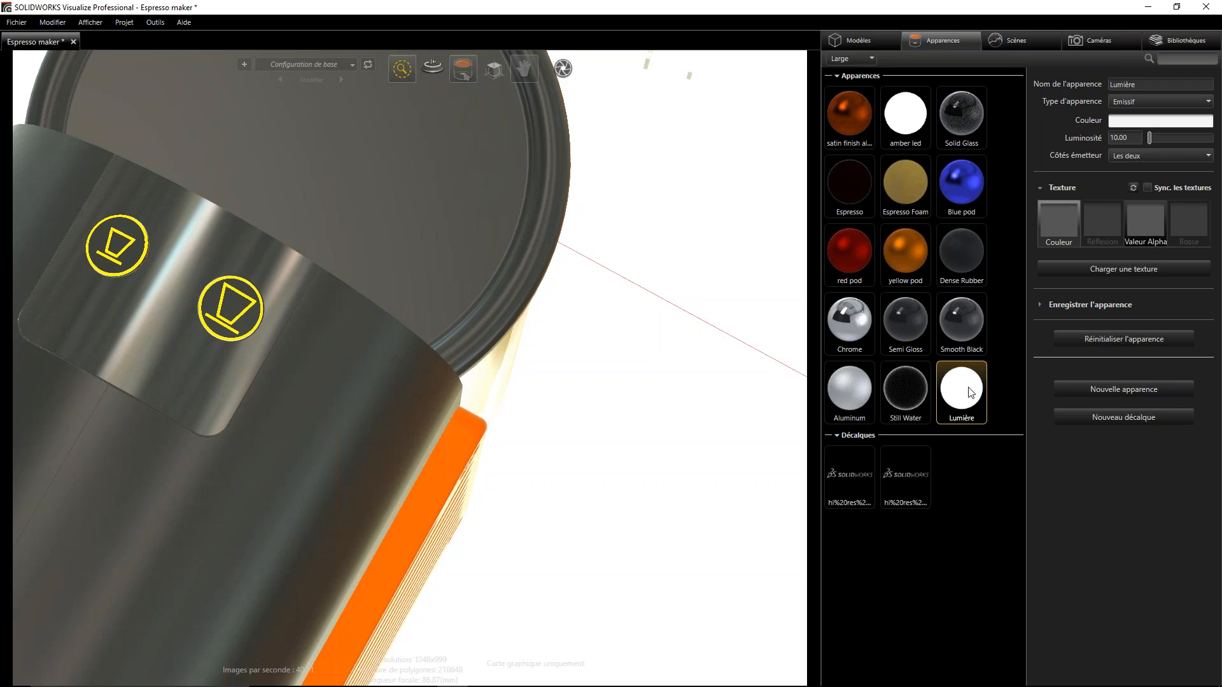
{"action": "left_click", "coordinate": [1016, 391]}
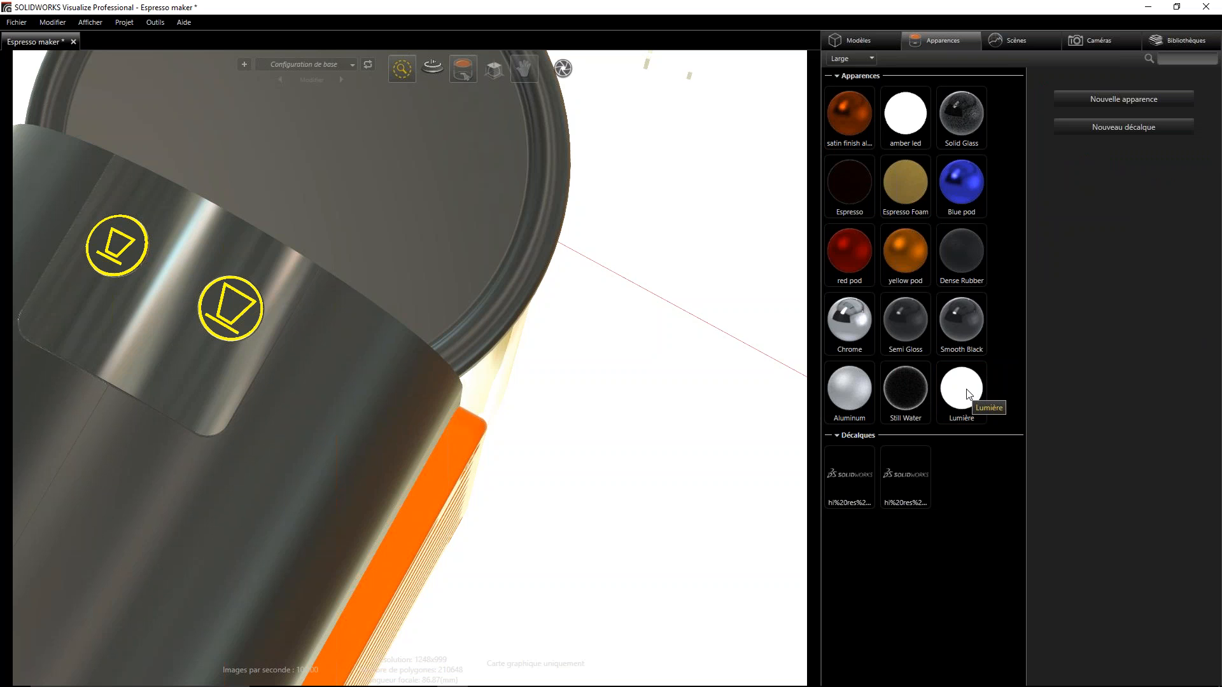
{"action": "left_click_drag", "start_coordinate": [967, 391], "coordinate": [130, 238]}
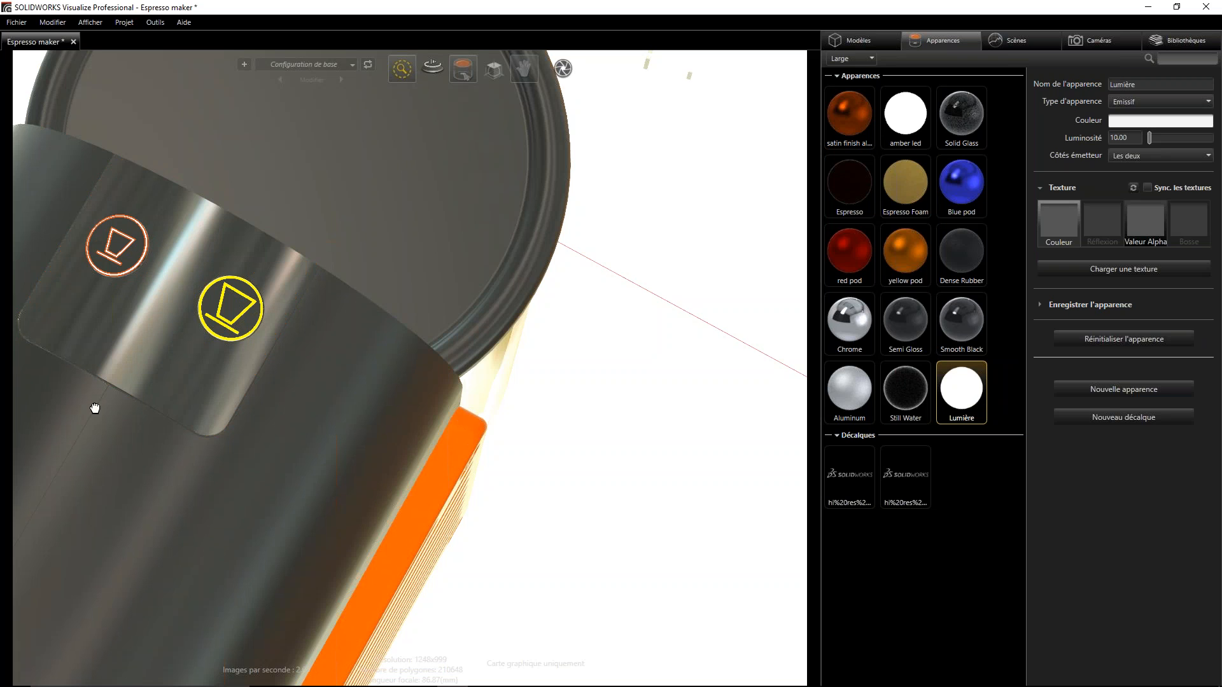
{"action": "left_click_drag", "start_coordinate": [962, 394], "coordinate": [224, 327]}
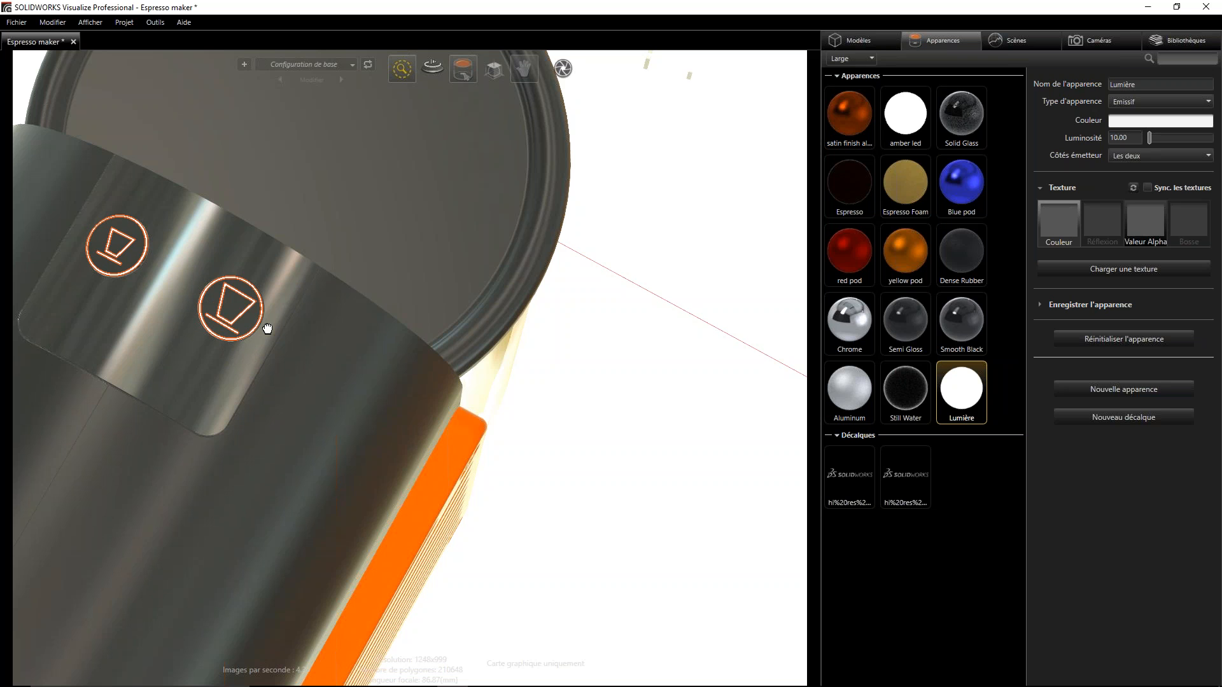
{"action": "left_click", "coordinate": [560, 378]}
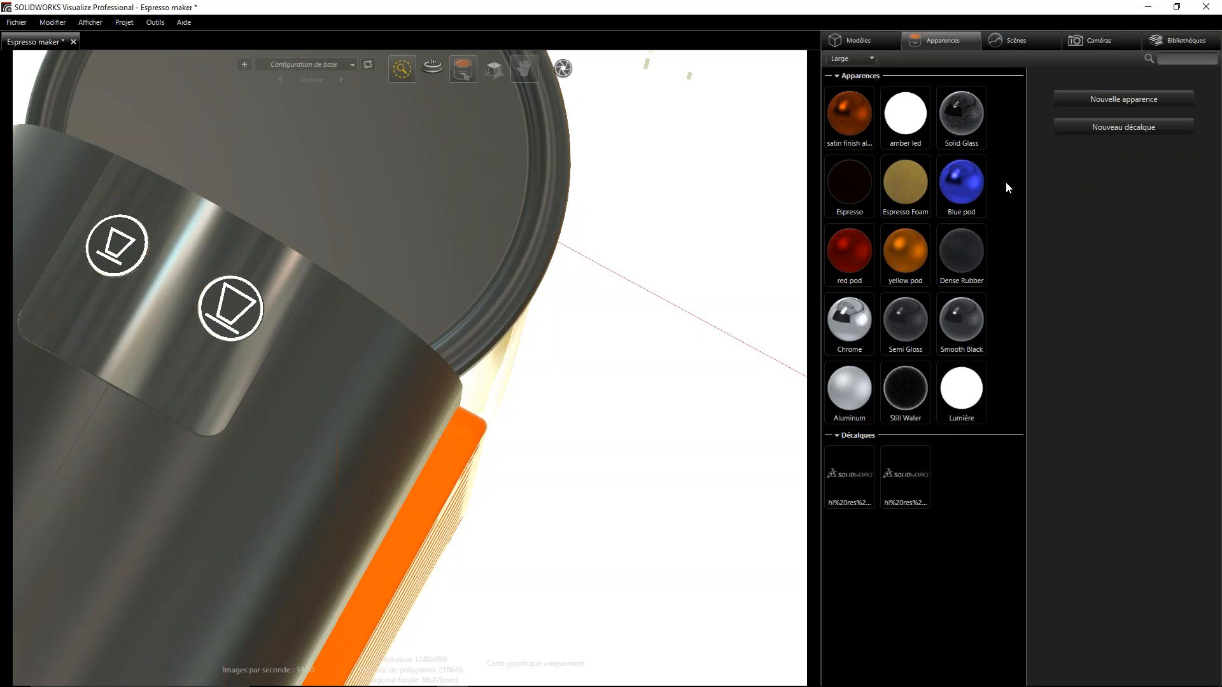
- Duplicate the Blue pod appearance within the project and open the copy's properties
{"action": "right_click_drag", "start_coordinate": [367, 302], "coordinate": [390, 475], "text": "alt"}
{"action": "left_click_drag", "start_coordinate": [390, 475], "coordinate": [335, 281], "text": "alt"}
{"action": "scroll", "coordinate": [415, 596], "scroll_direction": "up", "scroll_amount": 5}
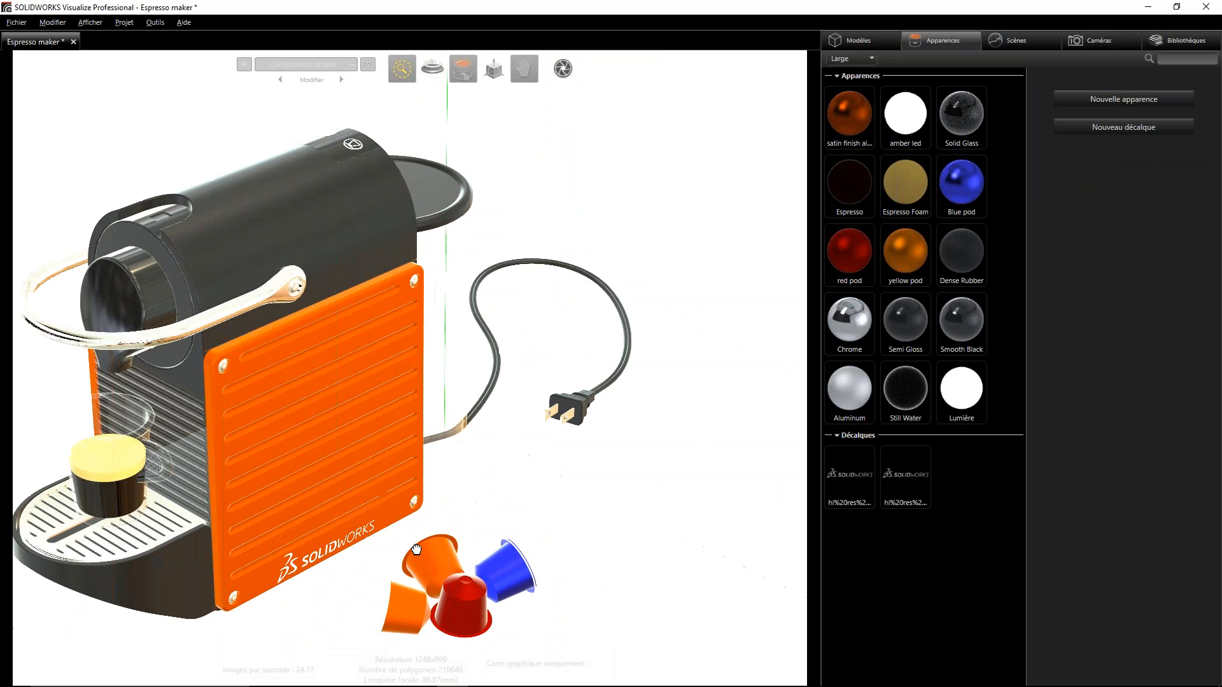
{"action": "mouse_move", "coordinate": [424, 626]}
{"action": "left_mouse_down", "text": "alt"}
{"action": "mouse_move", "coordinate": [425, 601]}
{"action": "mouse_move", "coordinate": [414, 609]}
{"action": "left_mouse_up", "text": "alt"}
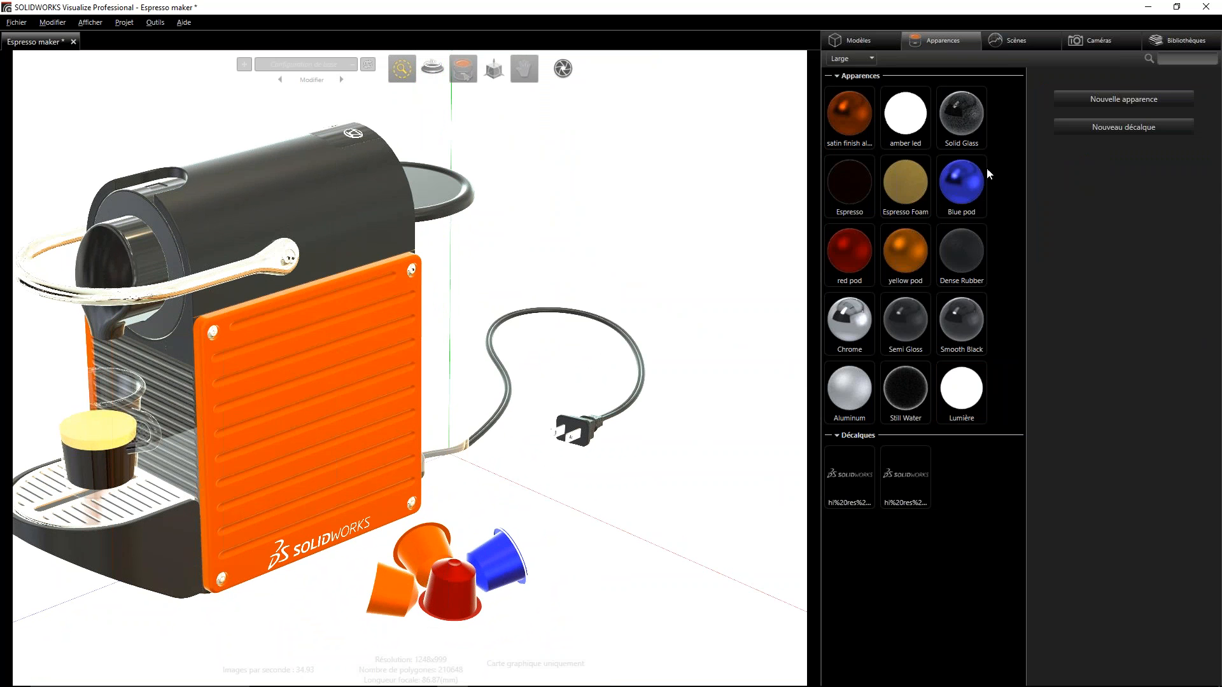
{"action": "left_click", "coordinate": [966, 188]}
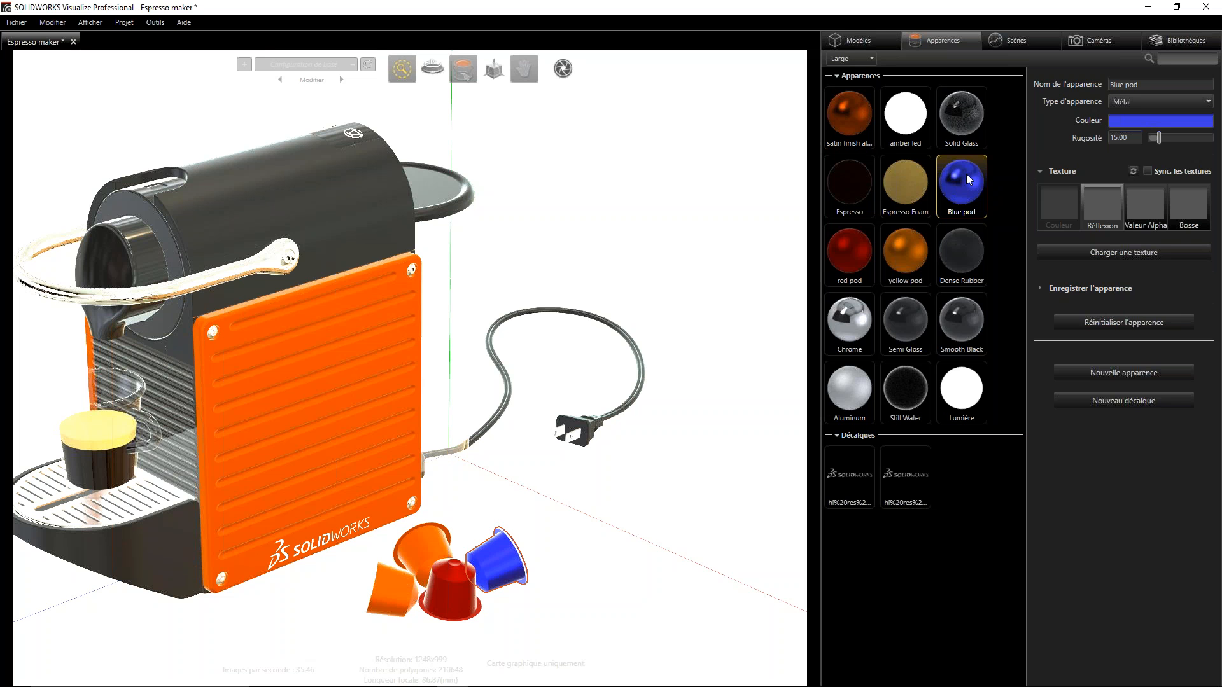
{"action": "left_click", "coordinate": [1014, 344]}
{"action": "key", "text": "ctrl+v"}
{"action": "left_click", "coordinate": [860, 461]}
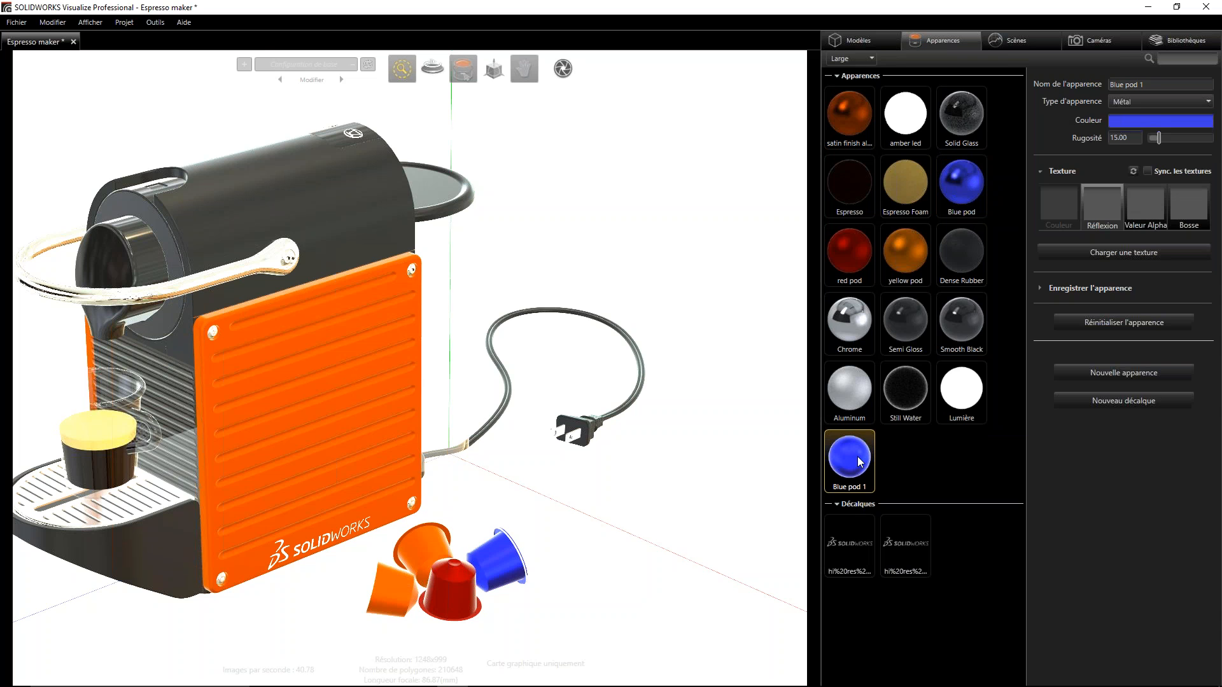
- Rename the copied blue appearance as Purple pod 1
{"action": "left_click", "coordinate": [1123, 85]}
{"action": "key", "text": "BackSpace"}
{"action": "key", "text": "BackSpace"}
{"action": "key", "text": "BackSpace"}
{"action": "key", "text": "BackSpace"}
{"action": "type", "text": "Purple"}
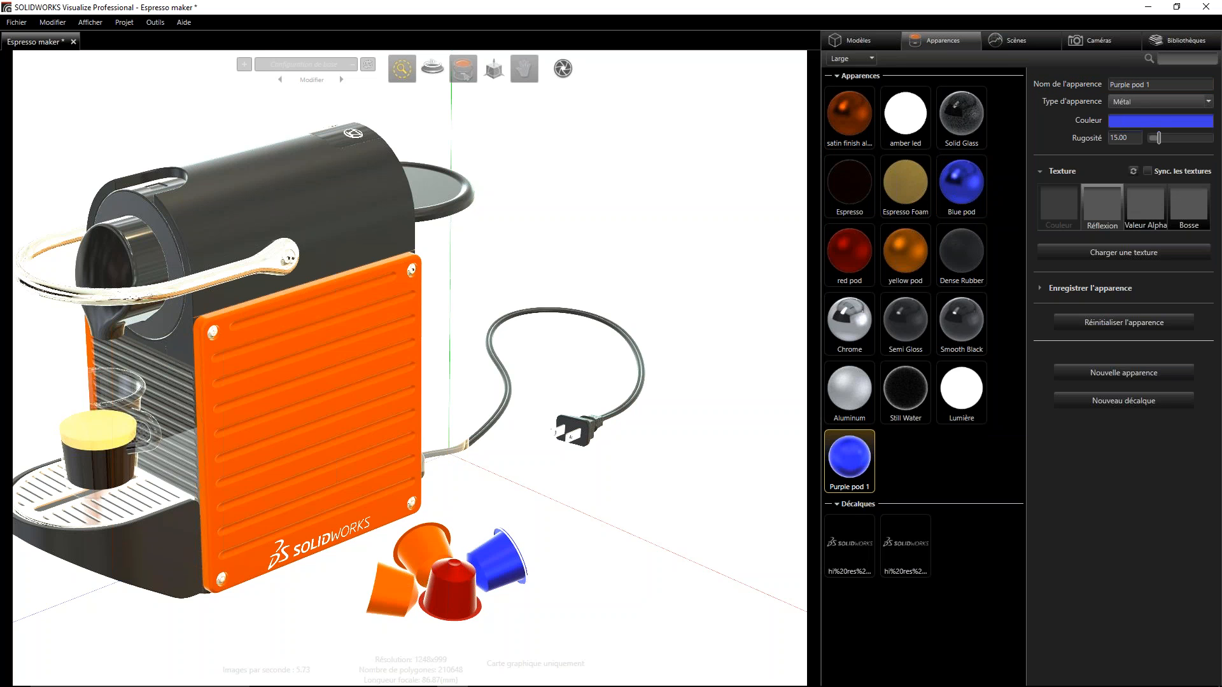
- Set the Purple pod 1 colour to purple with hue 284.3, saturation 90.5 and value 96.0
{"action": "left_click", "coordinate": [1144, 120]}
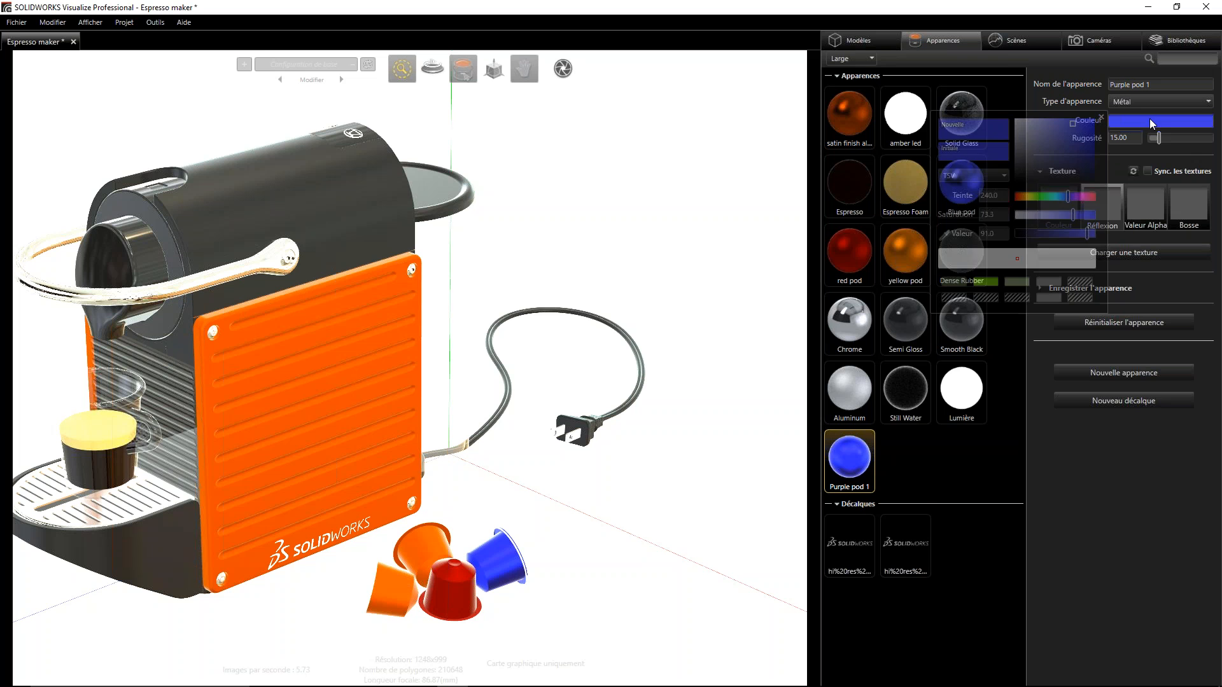
{"action": "left_click_drag", "start_coordinate": [1067, 197], "coordinate": [1078, 200]}
{"action": "left_click", "coordinate": [1086, 120]}
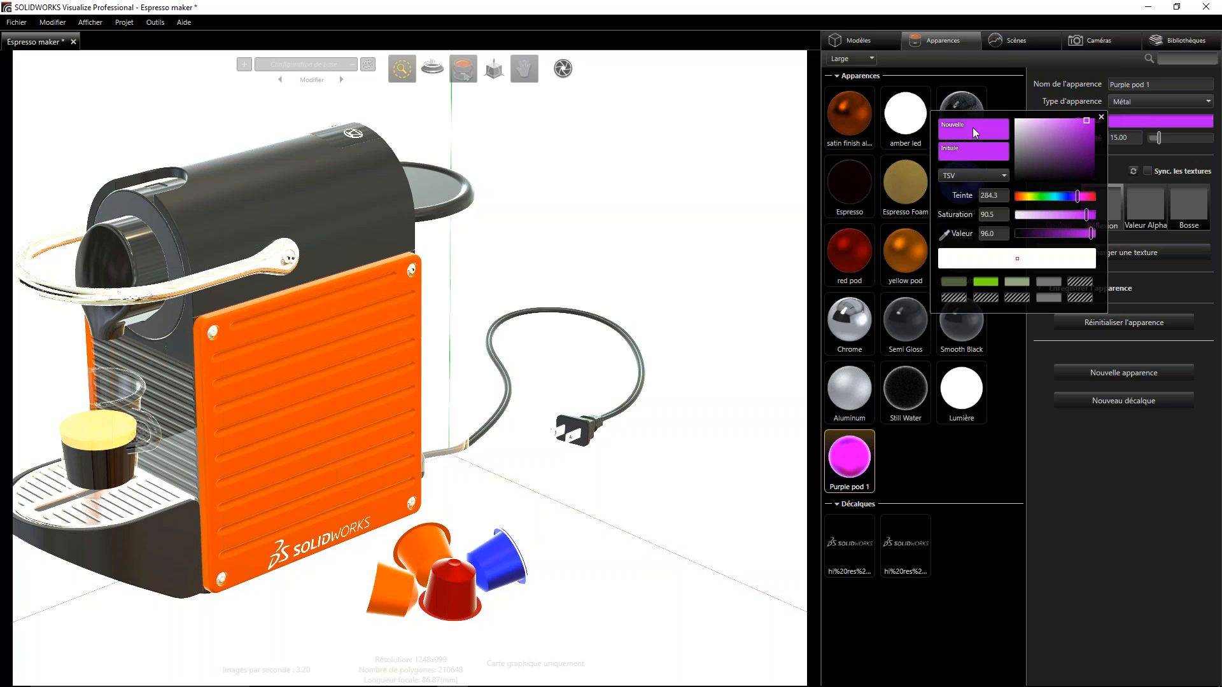
{"action": "left_click", "coordinate": [1102, 120]}
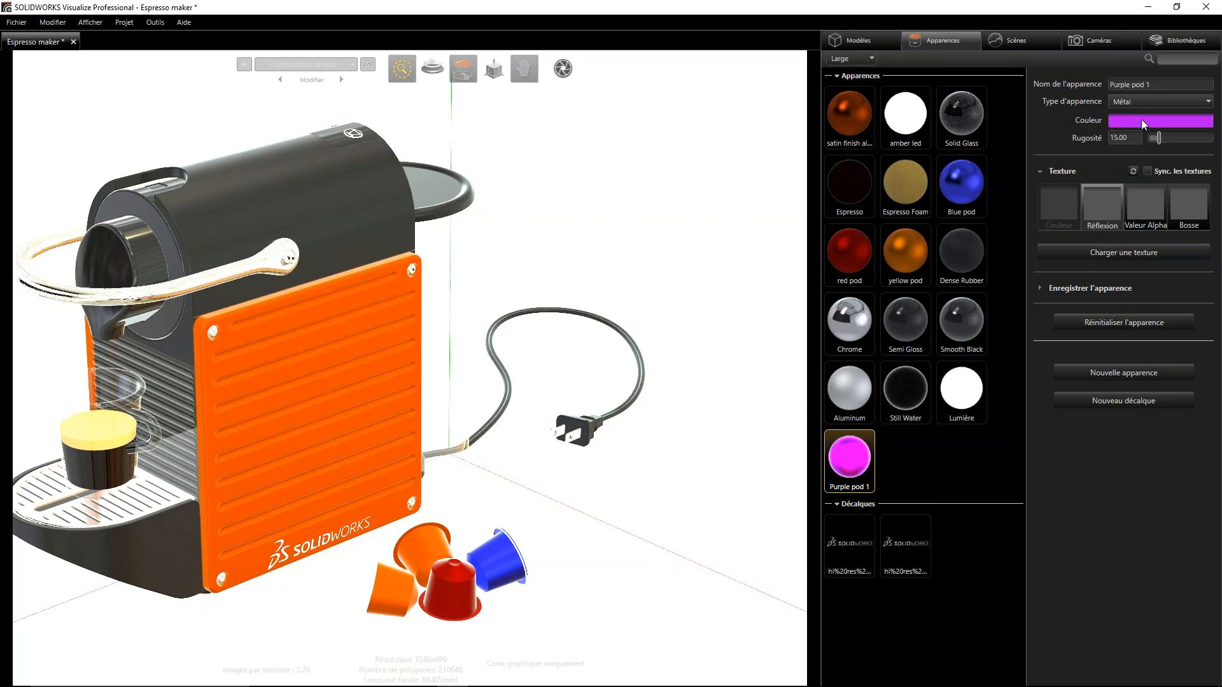
- Apply the Purple pod 1 appearance to the rear orange capsule beside the machine
{"action": "left_click", "coordinate": [906, 462]}
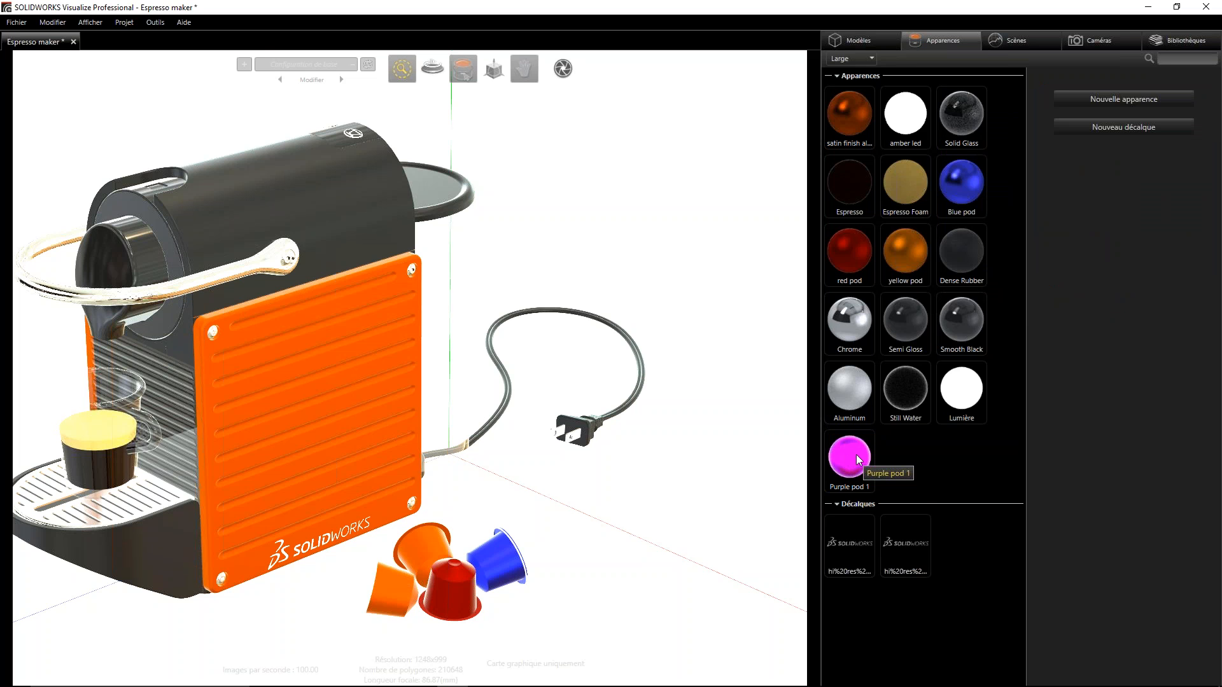
{"action": "left_click_drag", "start_coordinate": [855, 449], "coordinate": [438, 547]}
{"action": "left_click", "coordinate": [907, 460]}
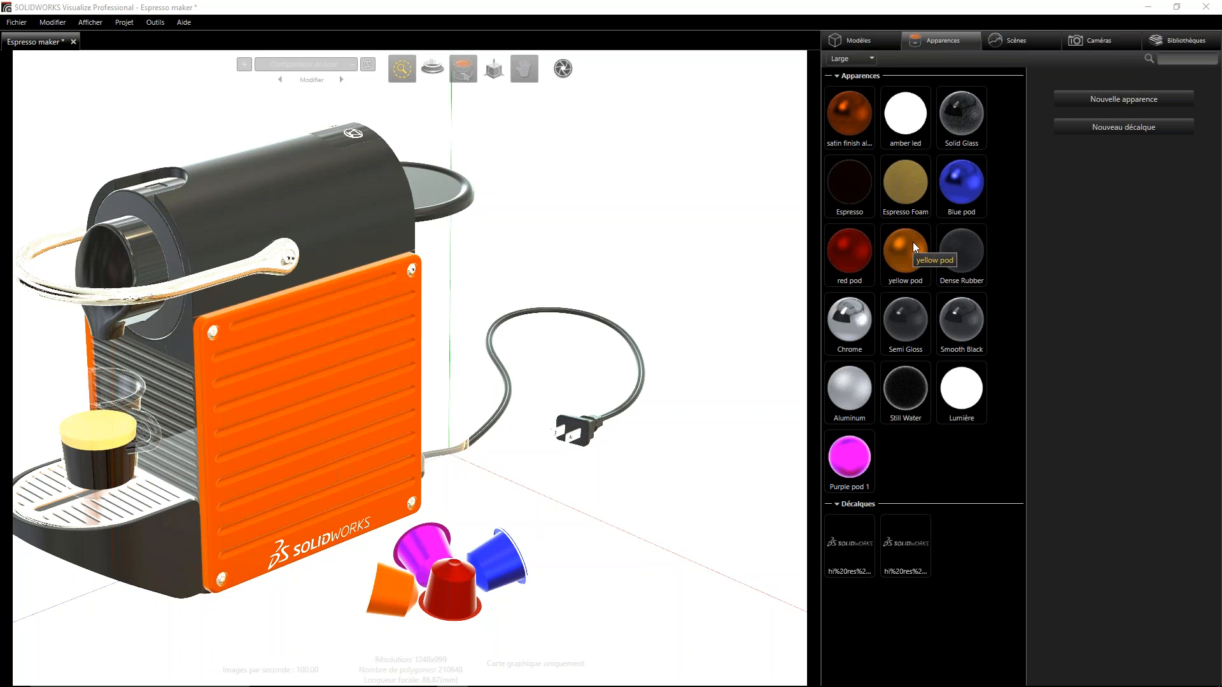
- Try copying the yellow pod appearance to the purple capsule and red pod to the orange one, and reapply Purple pod 1 to the rear capsule
{"action": "left_click", "coordinate": [392, 594]}
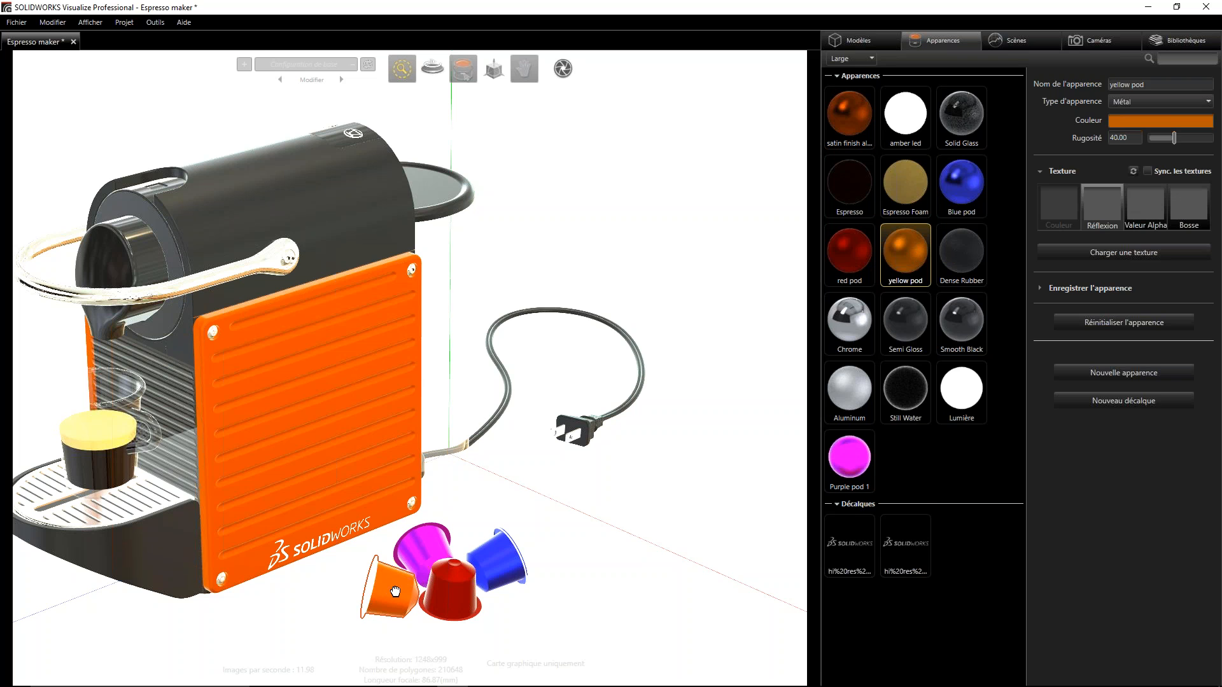
{"action": "left_click", "coordinate": [425, 547]}
{"action": "left_click", "coordinate": [451, 600]}
{"action": "left_click", "coordinate": [396, 590]}
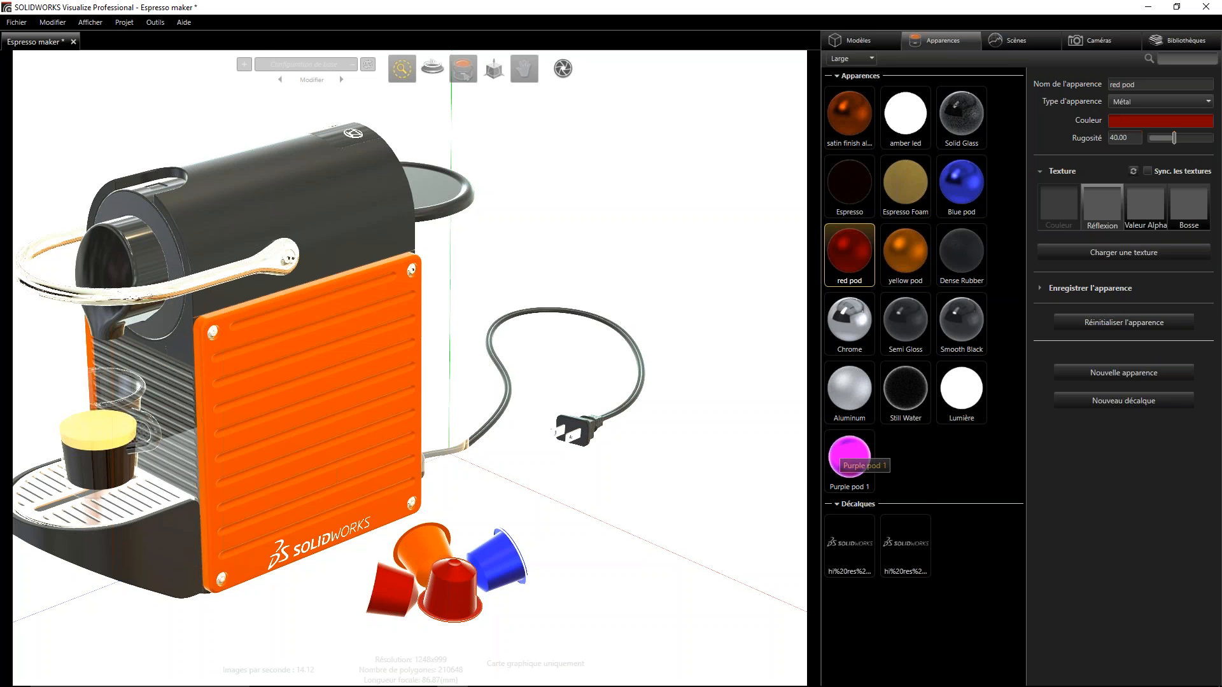
{"action": "left_click", "coordinate": [396, 587]}
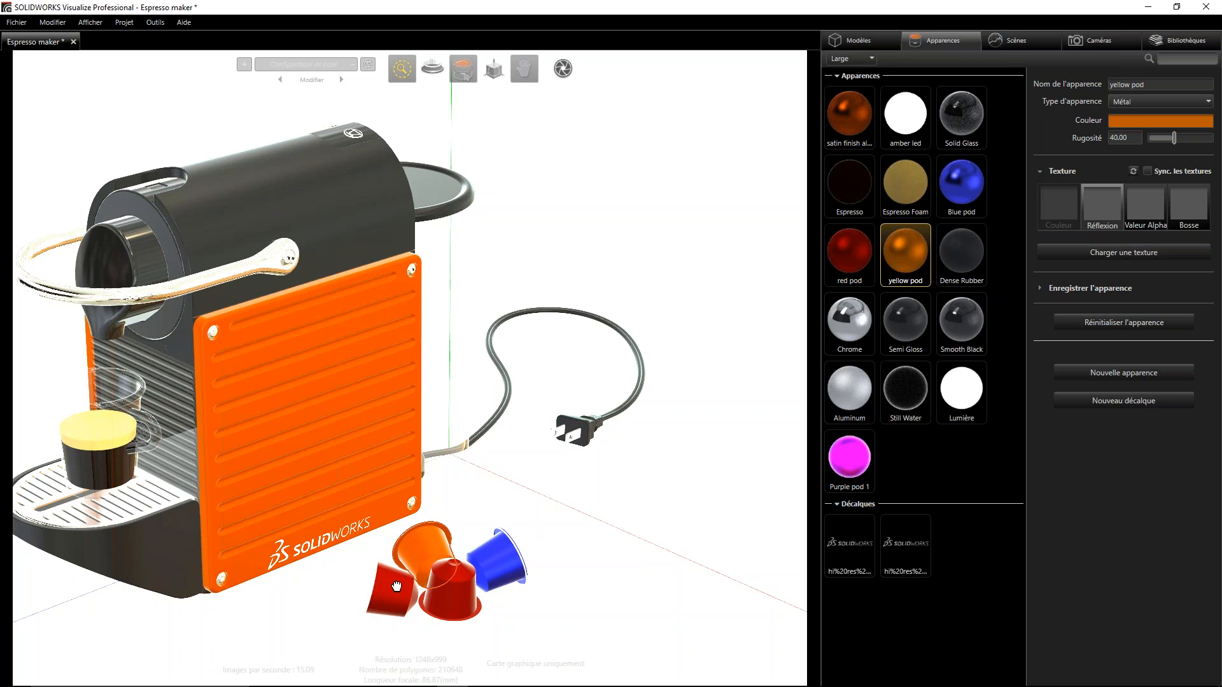
{"action": "left_click_drag", "start_coordinate": [854, 458], "coordinate": [432, 553]}
{"action": "left_click", "coordinate": [941, 464]}
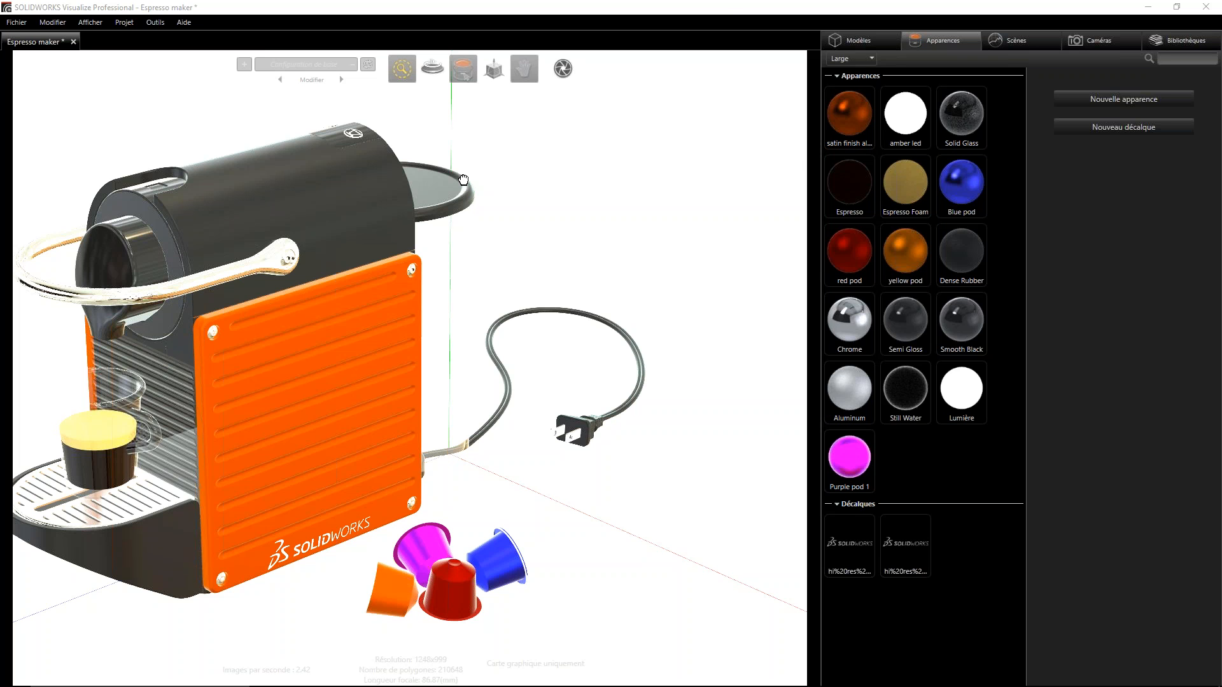
- Examine the espresso machine from several sides and the SOLIDWORKS logo decal on the orange side panel up close
{"action": "left_click_drag", "start_coordinate": [282, 310], "coordinate": [504, 392]}
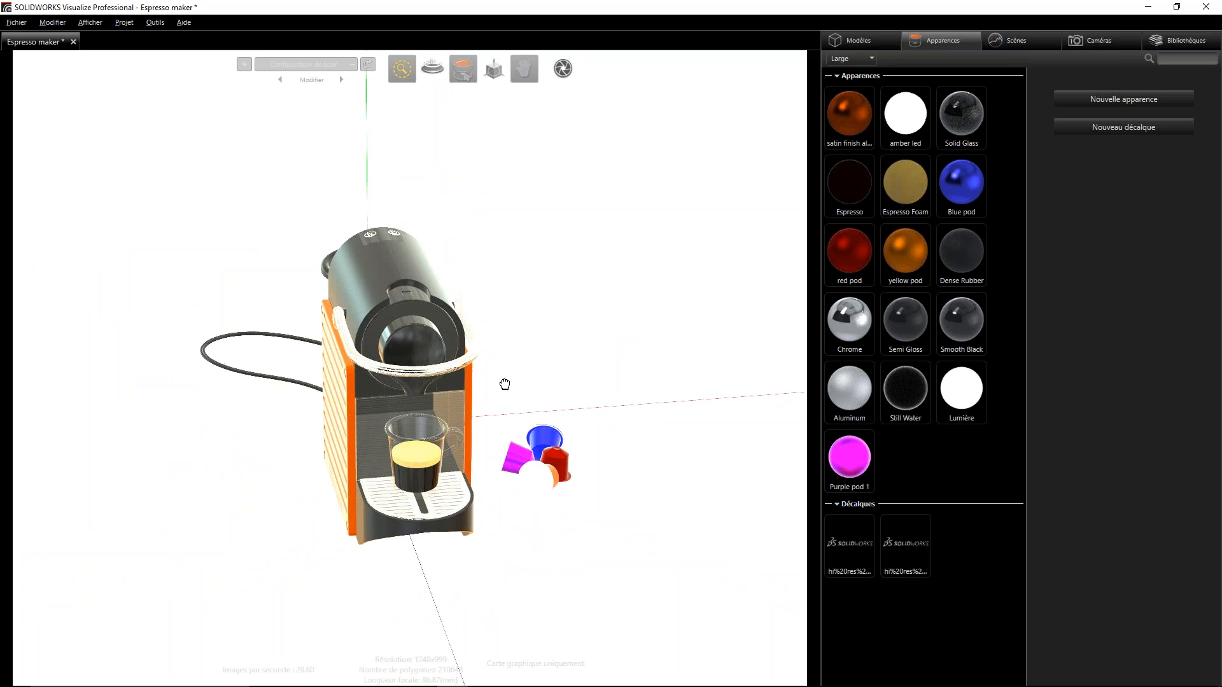
{"action": "right_click_drag", "start_coordinate": [436, 498], "coordinate": [436, 478]}
{"action": "left_click_drag", "start_coordinate": [436, 477], "coordinate": [294, 450]}
{"action": "right_click_drag", "start_coordinate": [294, 450], "coordinate": [294, 432]}
{"action": "left_click_drag", "start_coordinate": [295, 420], "coordinate": [271, 433]}
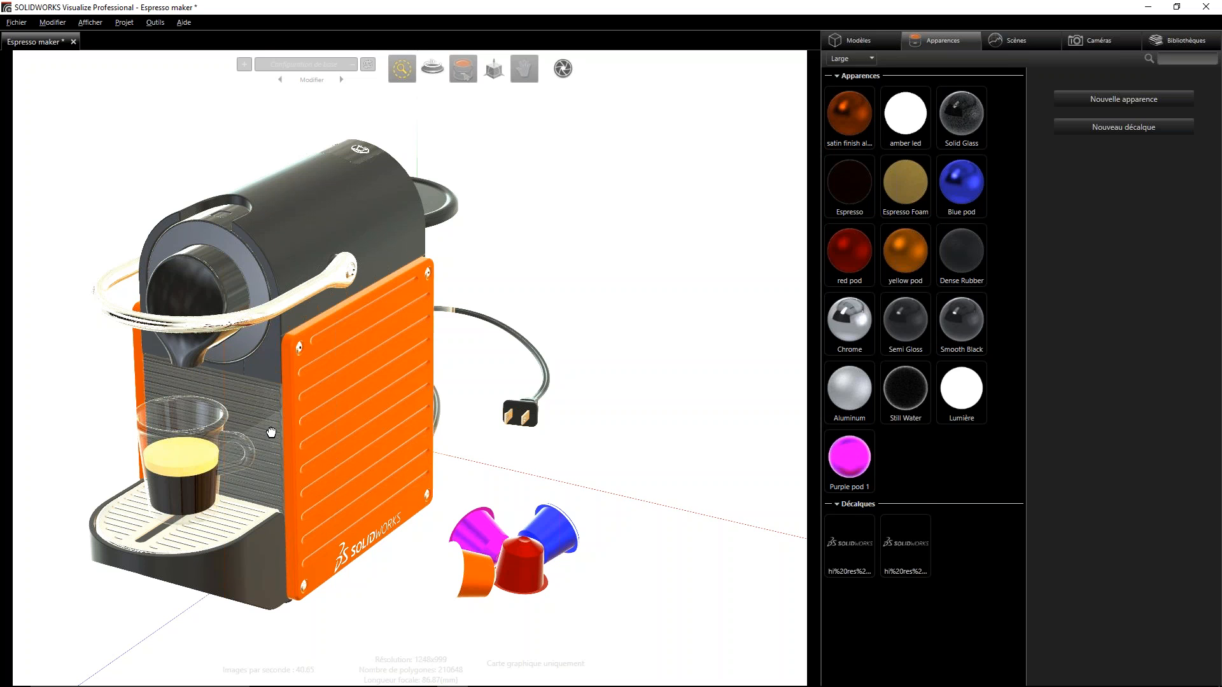
{"action": "left_click_drag", "start_coordinate": [458, 240], "coordinate": [572, 287]}
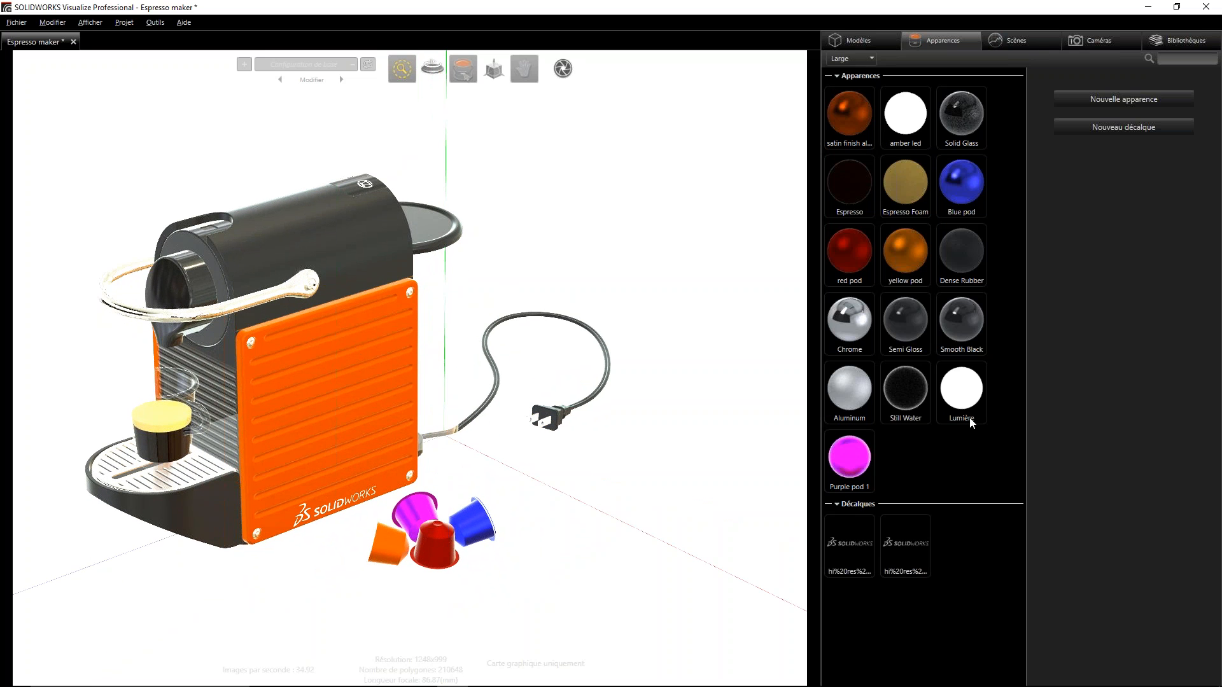
{"action": "scroll", "coordinate": [358, 541], "scroll_direction": "up", "scroll_amount": 4}
{"action": "left_click_drag", "start_coordinate": [356, 536], "coordinate": [296, 523]}
{"action": "scroll", "coordinate": [297, 524], "scroll_direction": "up", "scroll_amount": 6}
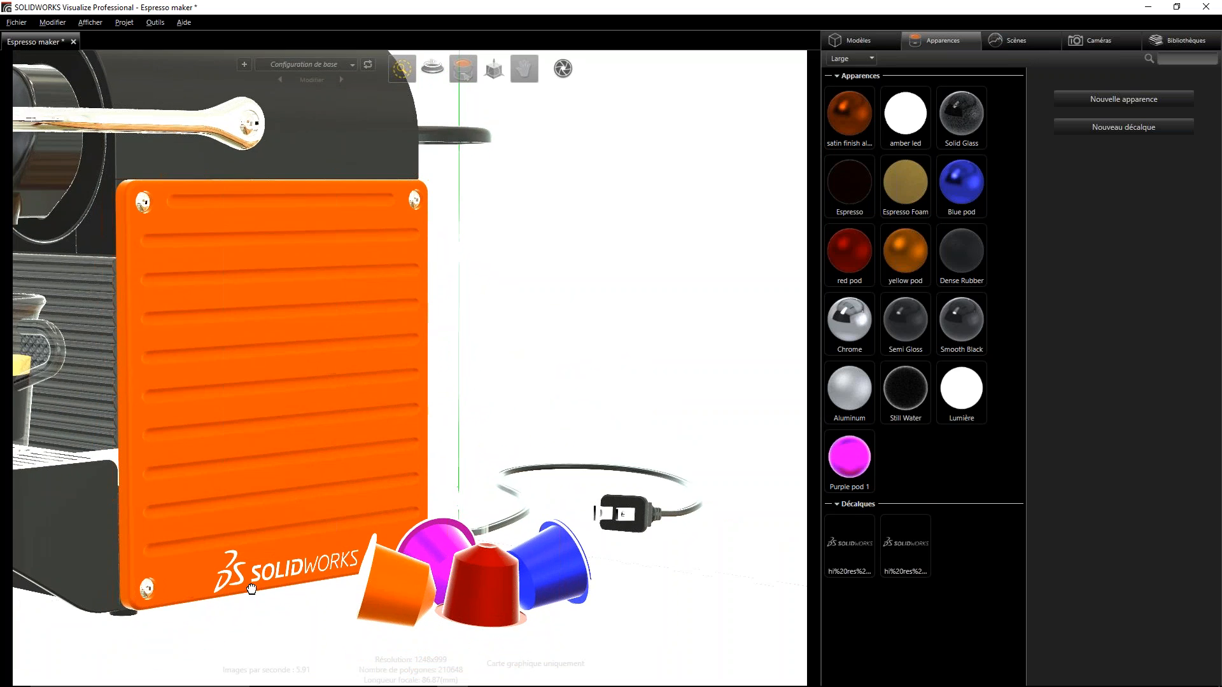
{"action": "left_click_drag", "start_coordinate": [254, 574], "coordinate": [269, 543]}
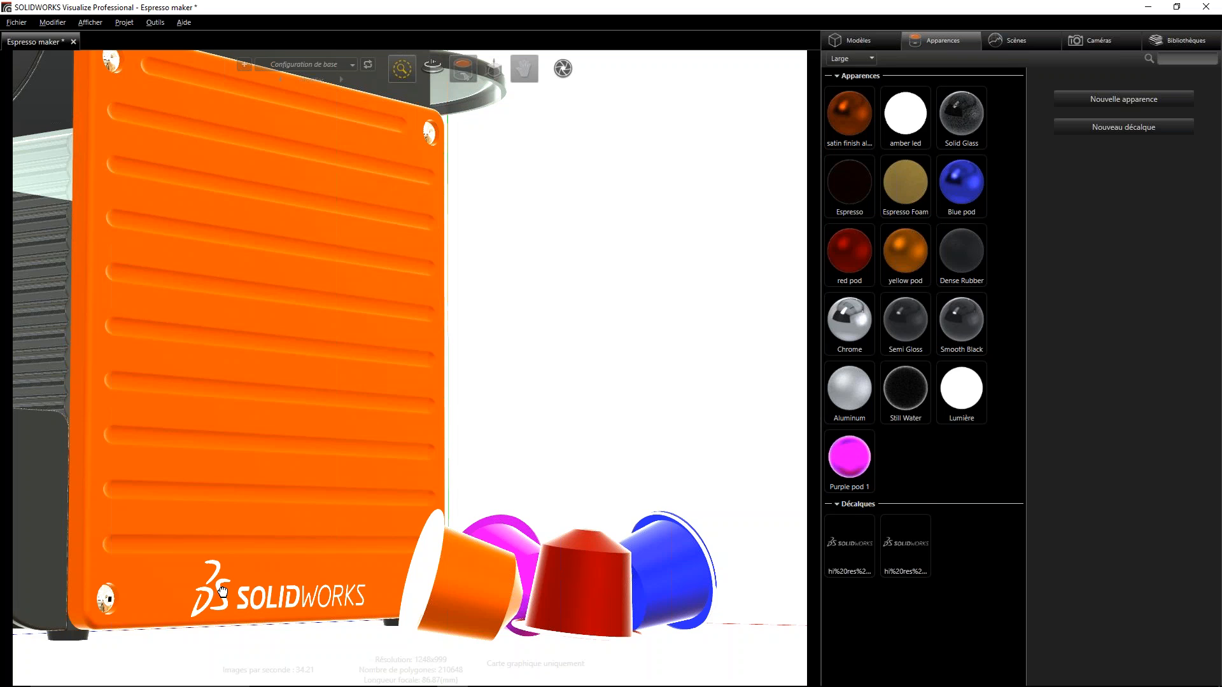
{"action": "left_click", "coordinate": [222, 593]}
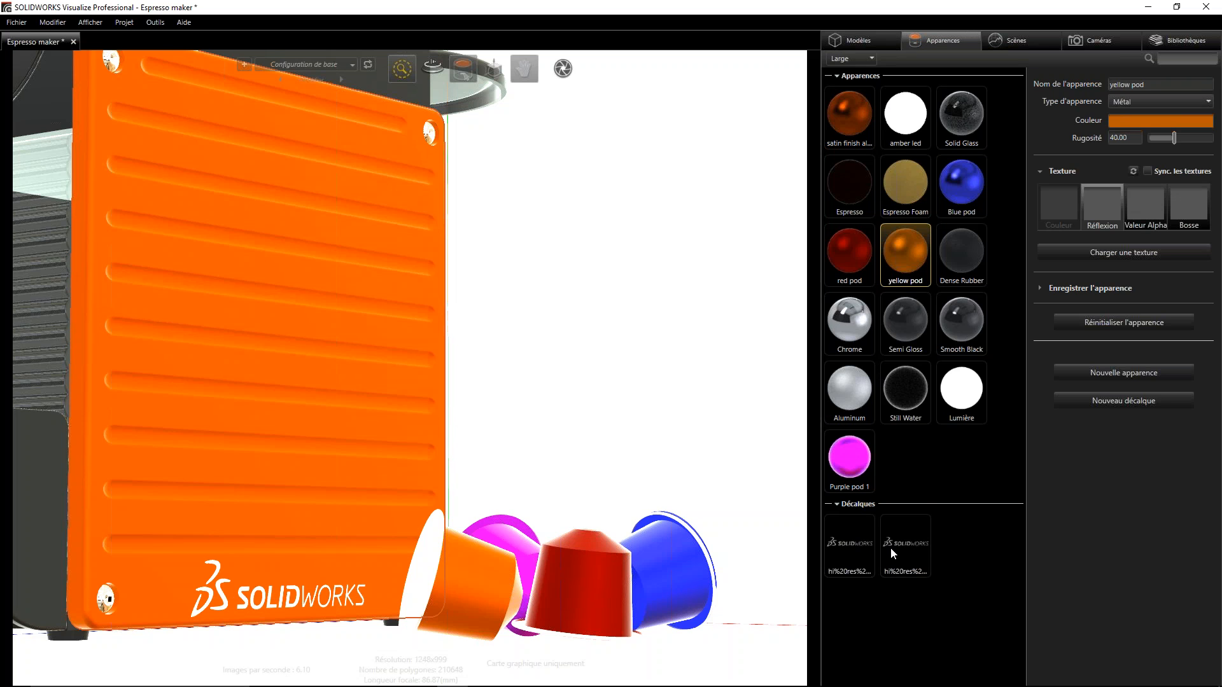
- Start a new decal and review the images in the Textures folder and the supported image file types, without importing any
{"action": "right_click", "coordinate": [979, 546]}
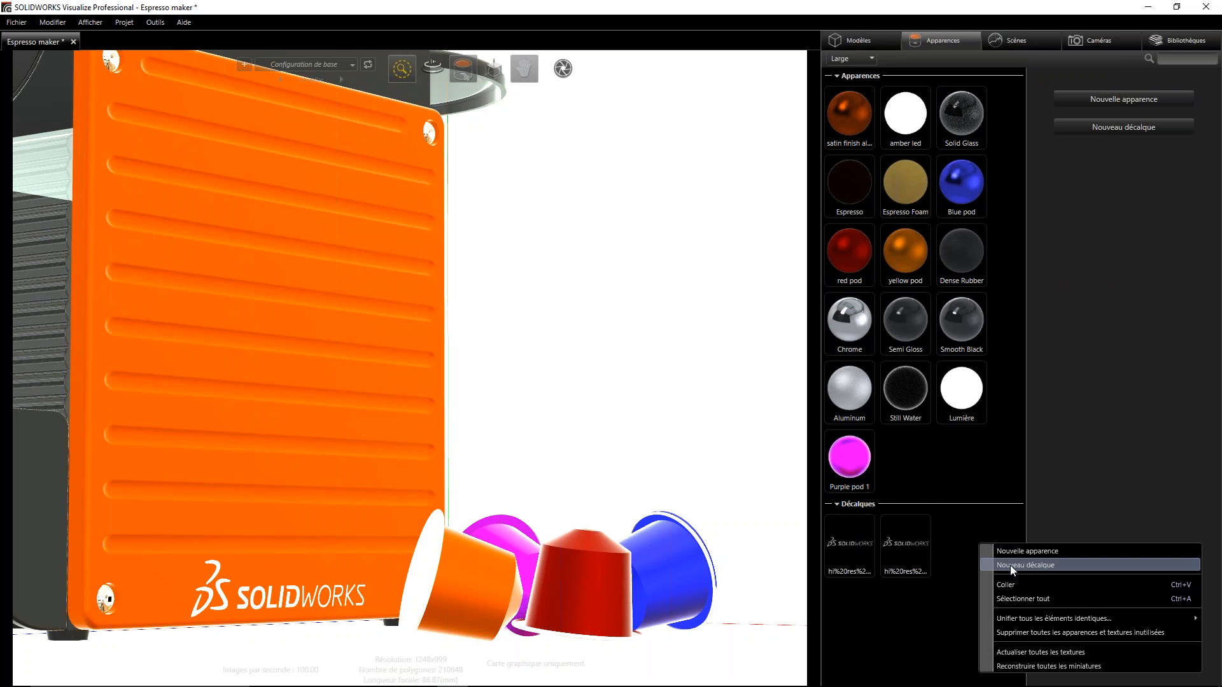
{"action": "left_click", "coordinate": [927, 601]}
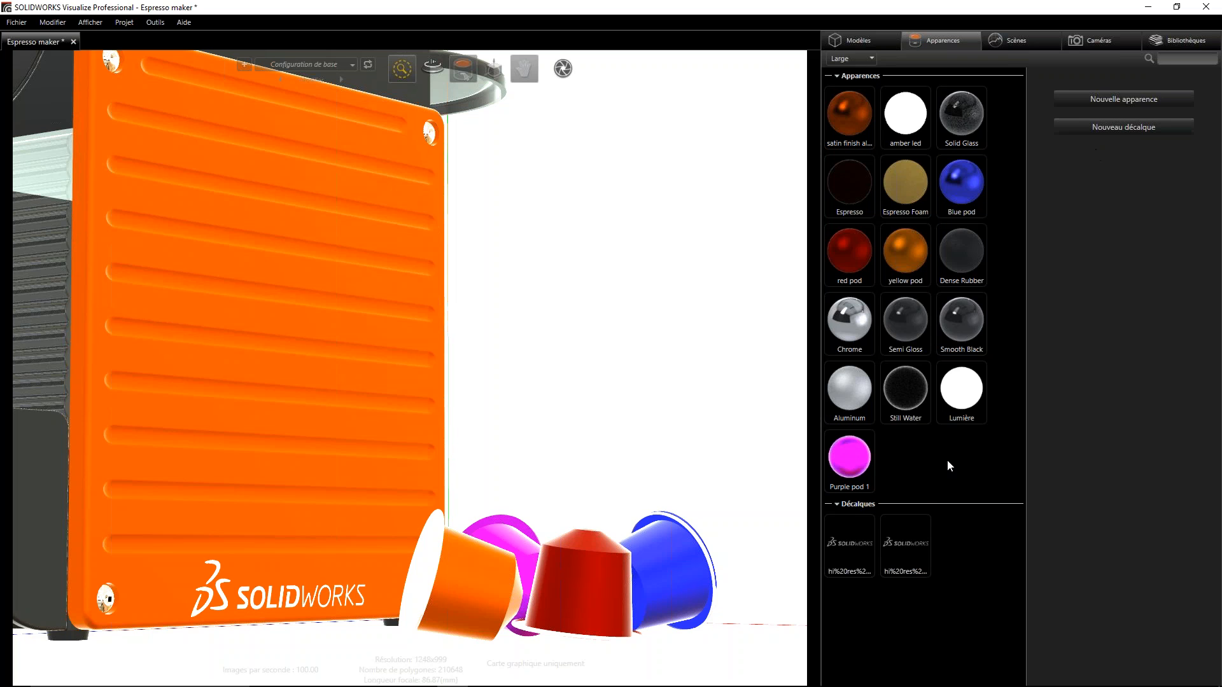
{"action": "left_click", "coordinate": [971, 397]}
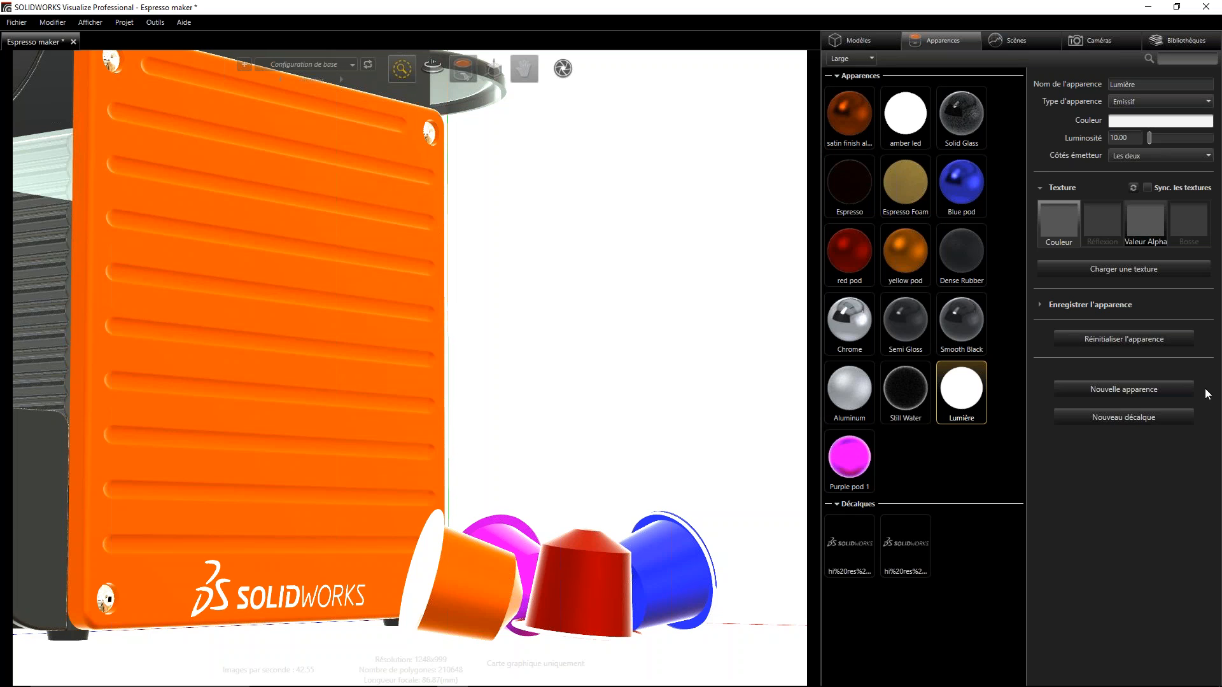
{"action": "left_click", "coordinate": [1136, 417]}
{"action": "scroll", "coordinate": [331, 382], "scroll_direction": "down", "scroll_amount": 1}
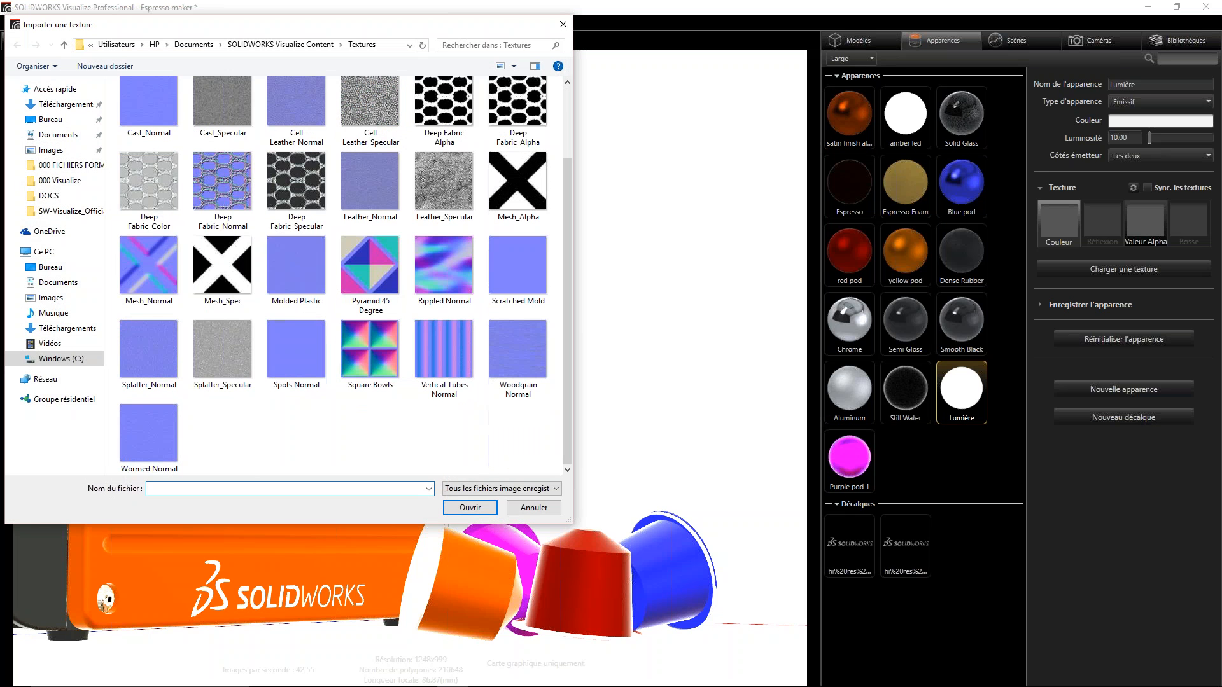
{"action": "scroll", "coordinate": [333, 384], "scroll_direction": "up", "scroll_amount": 1}
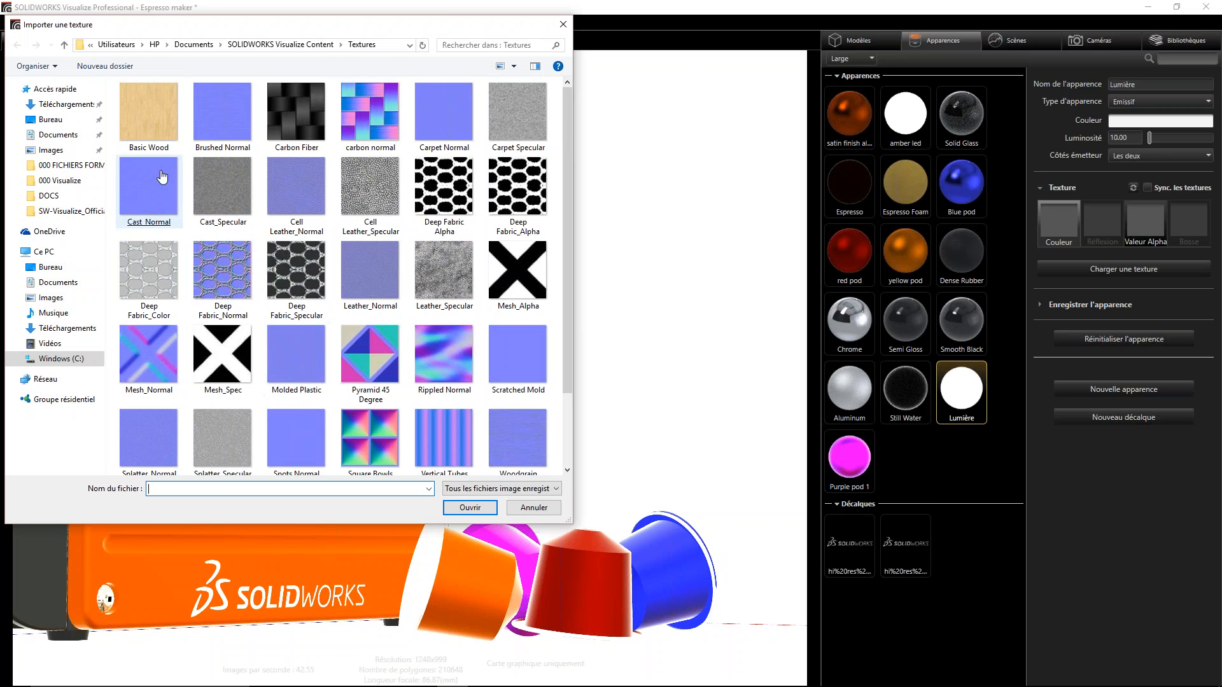
{"action": "scroll", "coordinate": [412, 314], "scroll_direction": "down", "scroll_amount": 1}
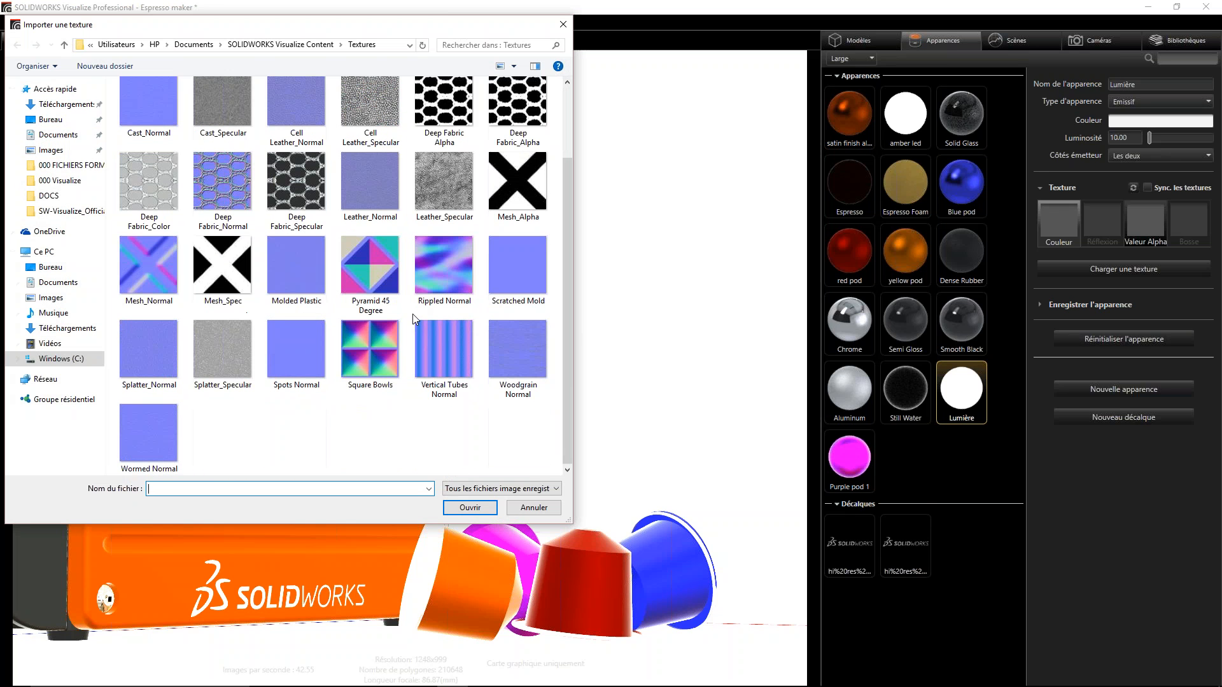
{"action": "scroll", "coordinate": [374, 429], "scroll_direction": "up", "scroll_amount": 1}
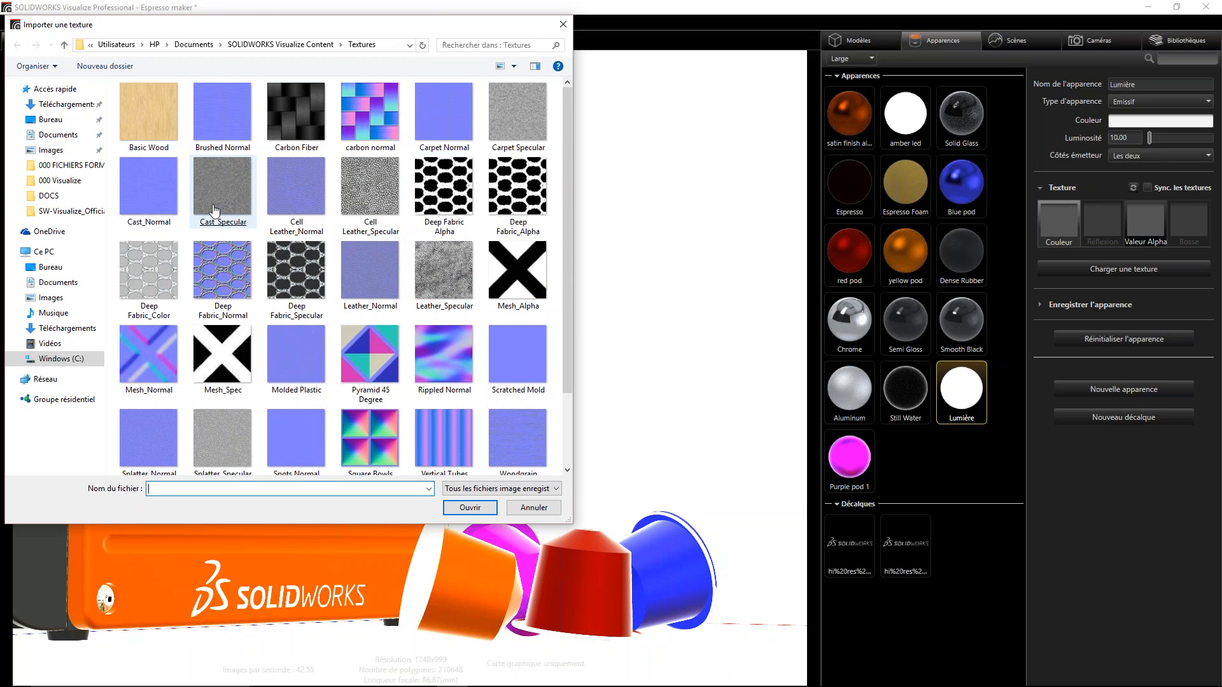
{"action": "scroll", "coordinate": [198, 329], "scroll_direction": "down", "scroll_amount": 1}
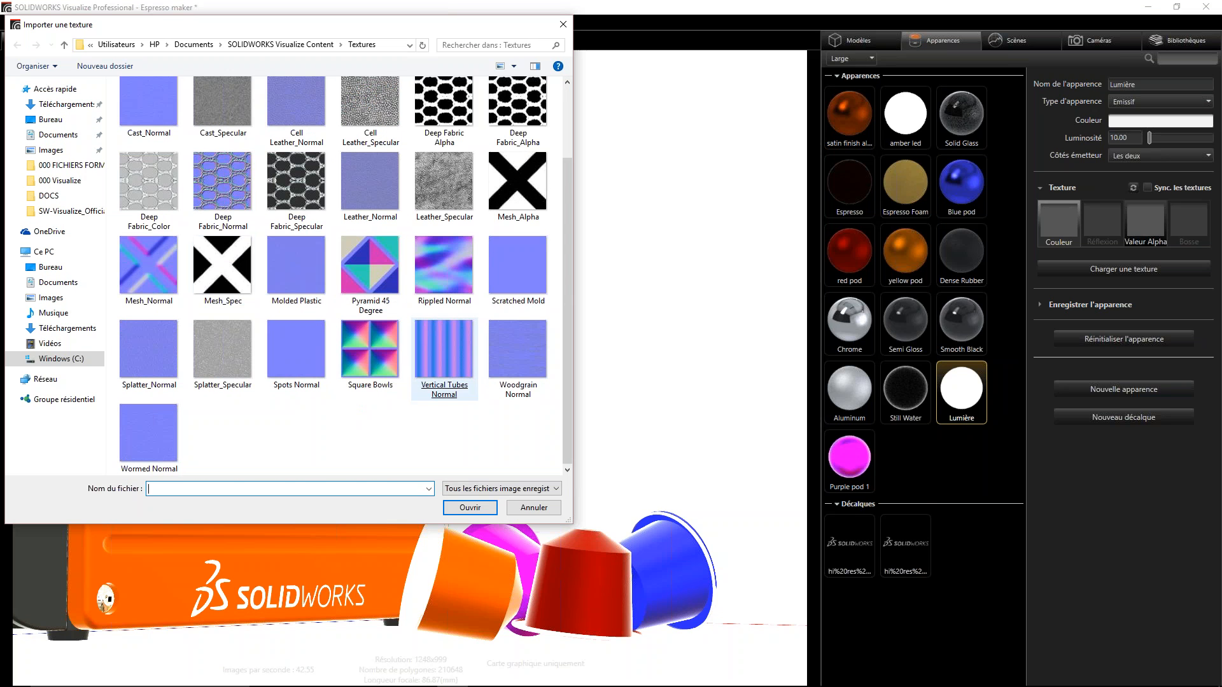
{"action": "left_click", "coordinate": [525, 487]}
{"action": "left_click", "coordinate": [525, 486]}
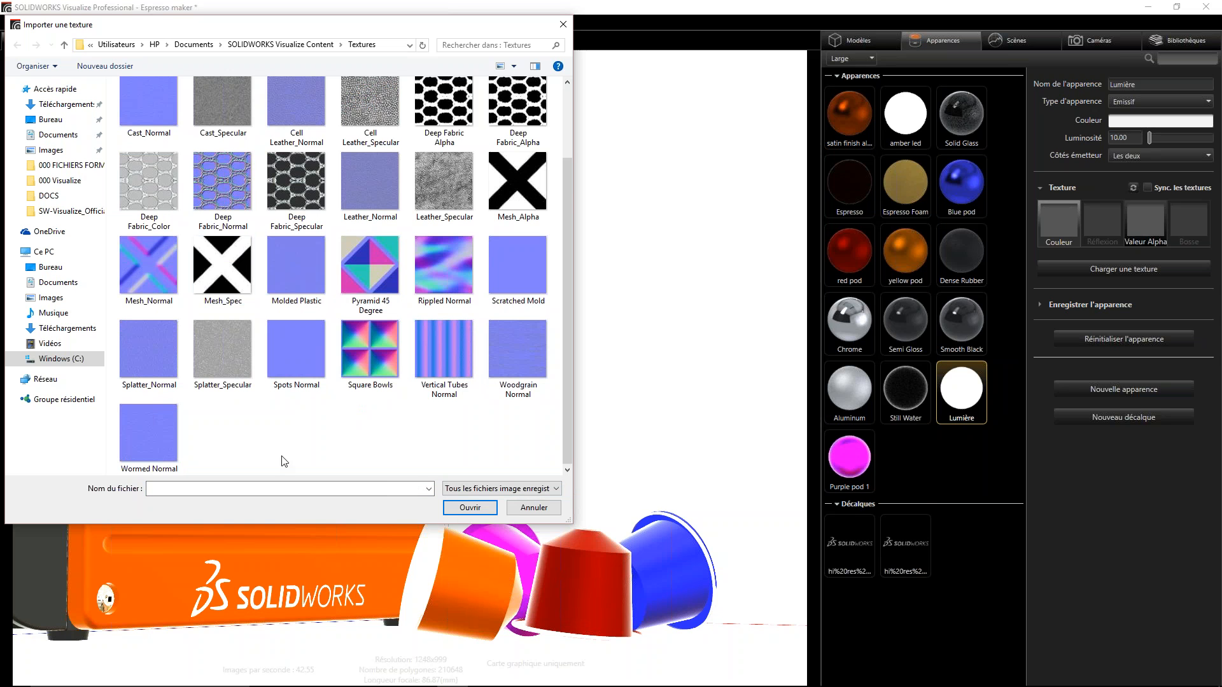
{"action": "left_click", "coordinate": [541, 511]}
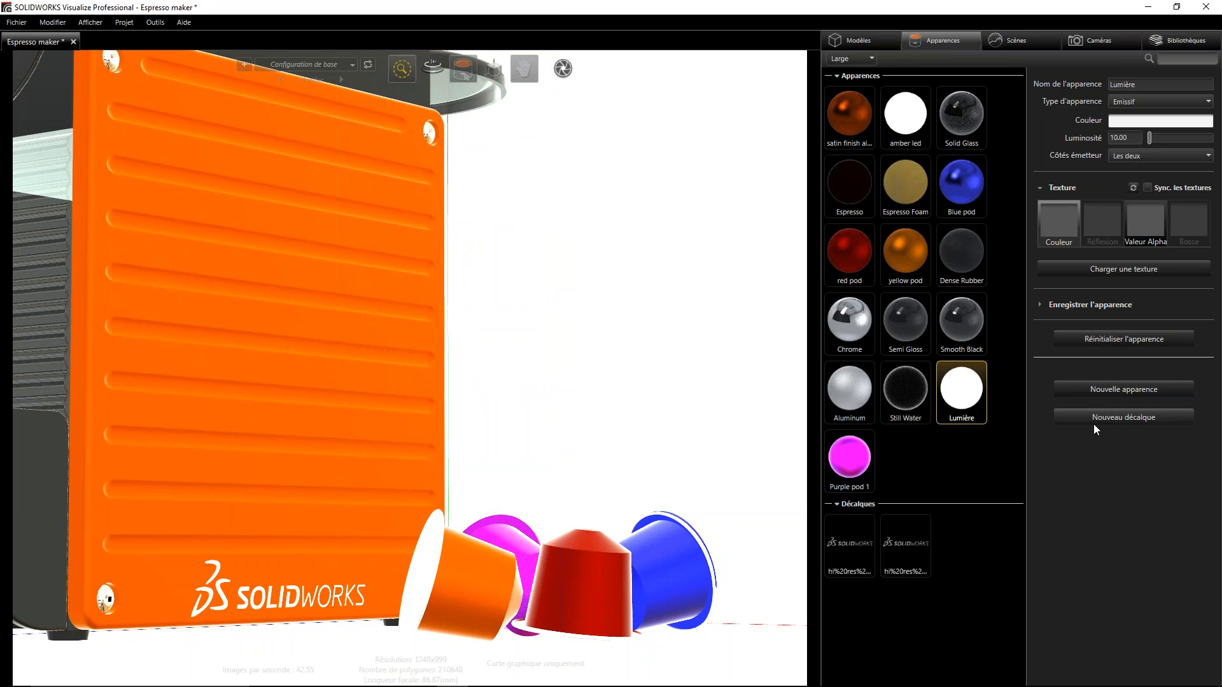
- Switch the asset library to its cloud version and review the Textures, Projects and Plates categories
{"action": "left_click", "coordinate": [1187, 41]}
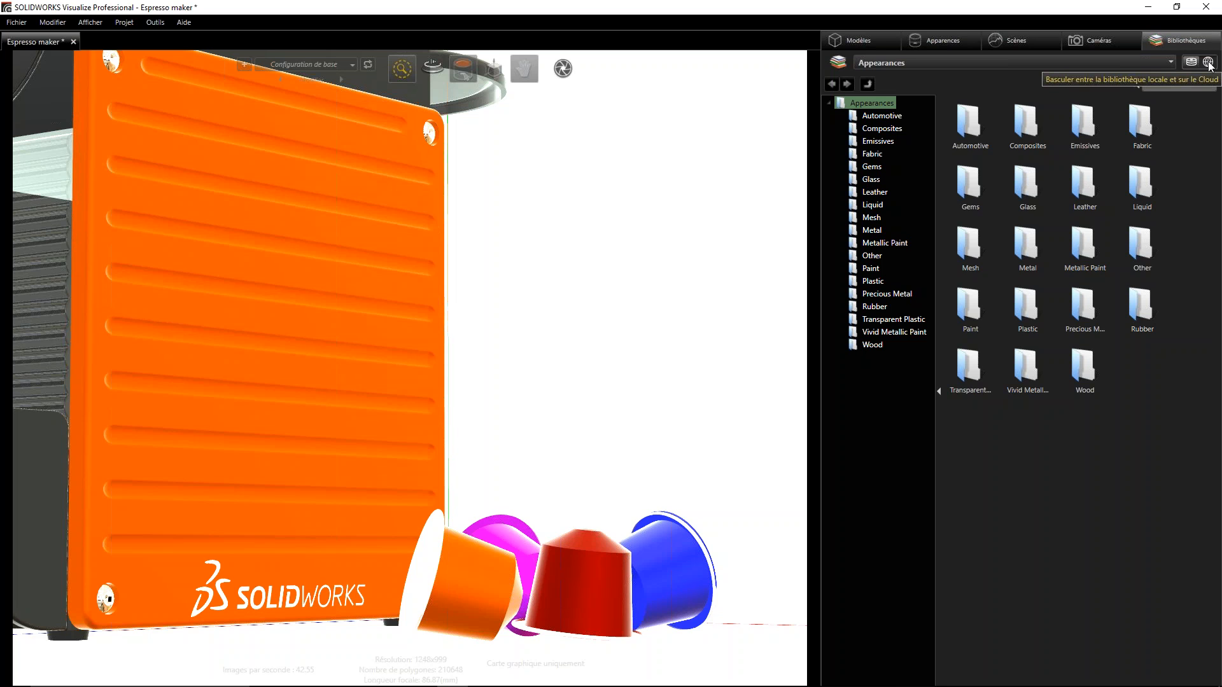
{"action": "left_click", "coordinate": [1208, 62]}
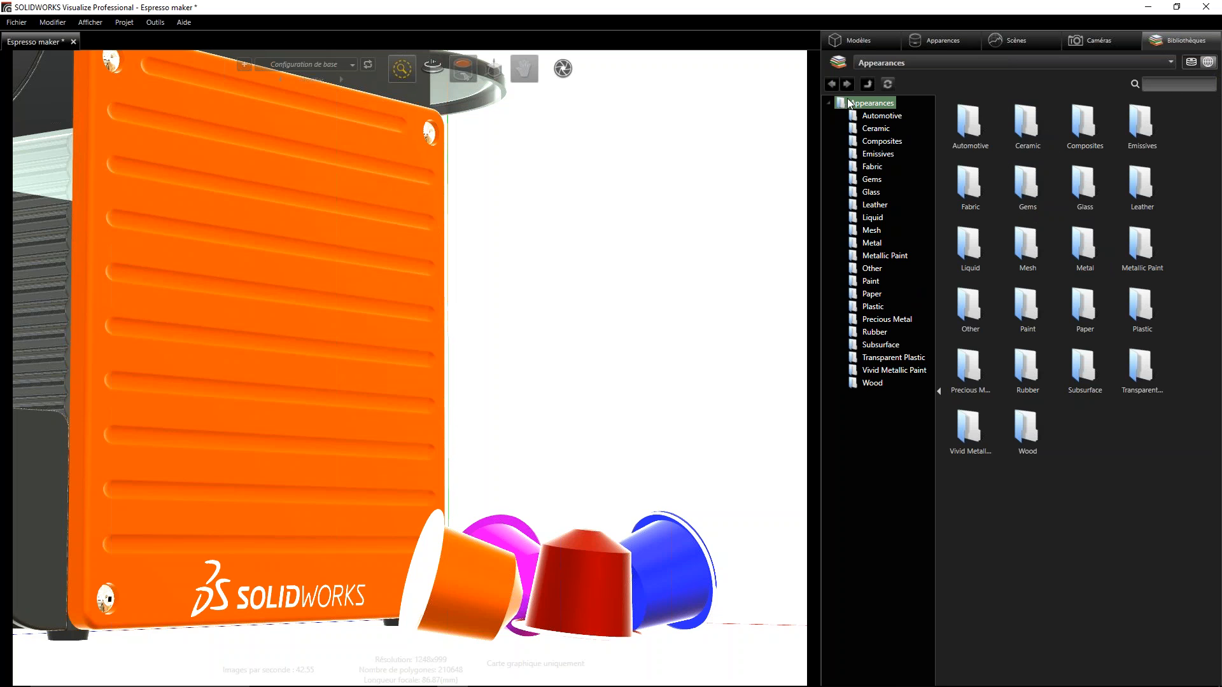
{"action": "left_click", "coordinate": [1170, 62]}
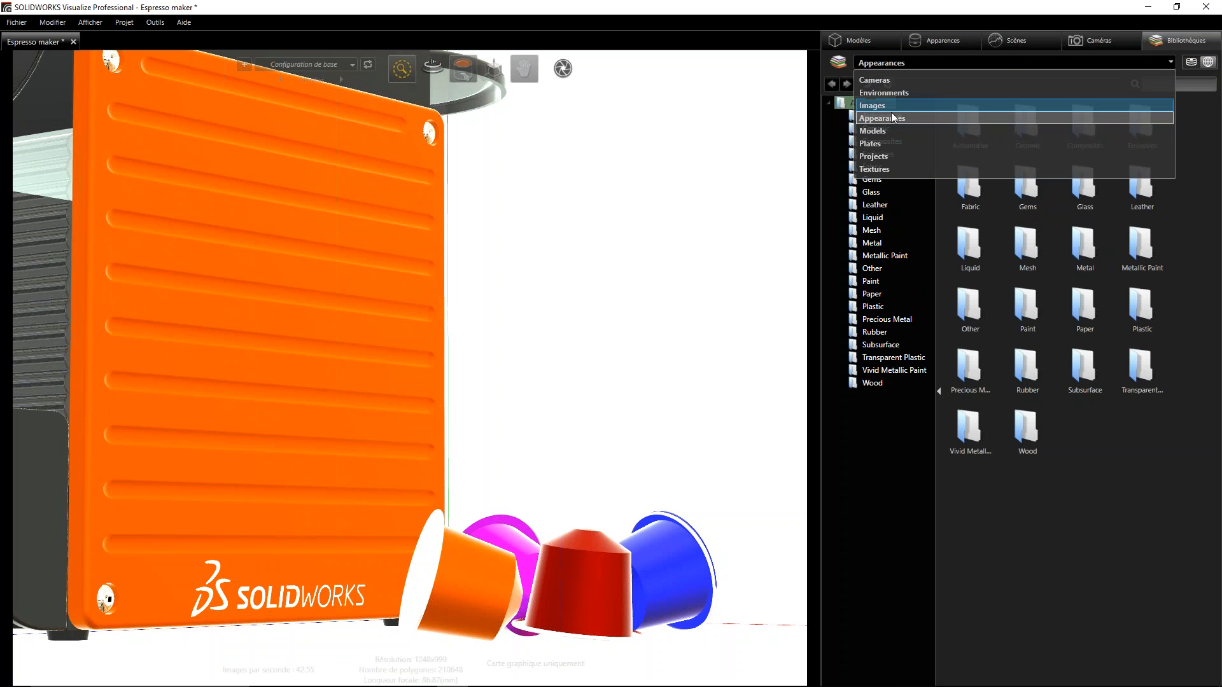
{"action": "left_click", "coordinate": [888, 168]}
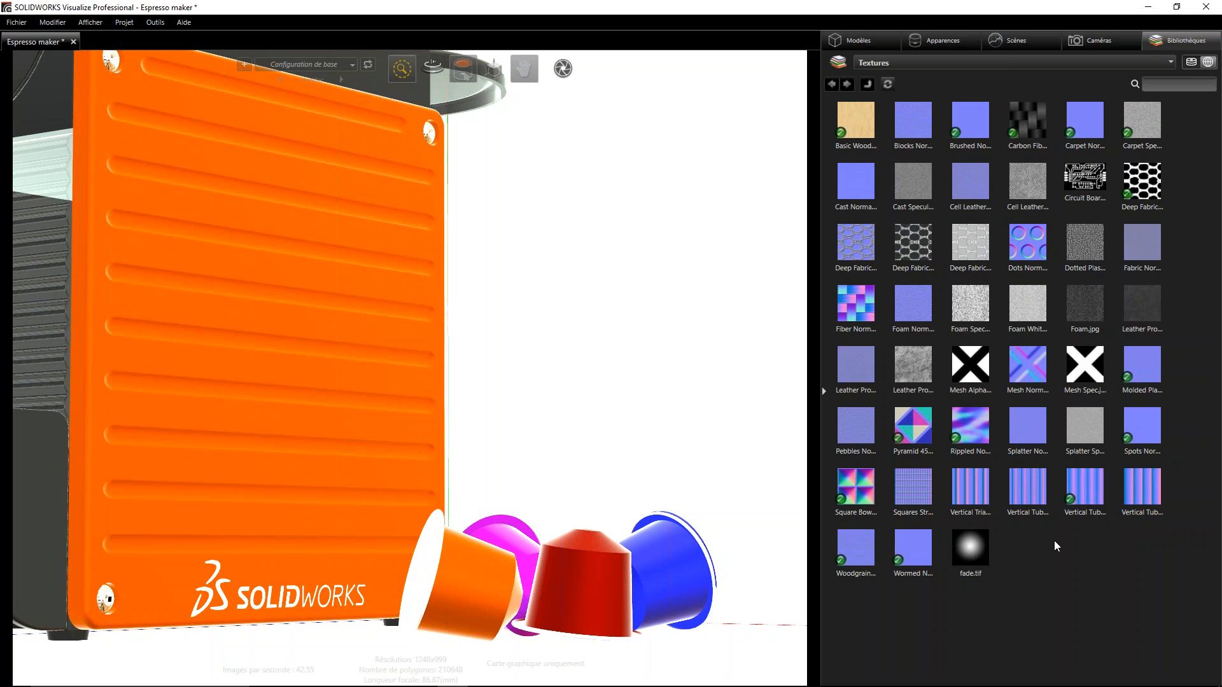
{"action": "left_click", "coordinate": [890, 66]}
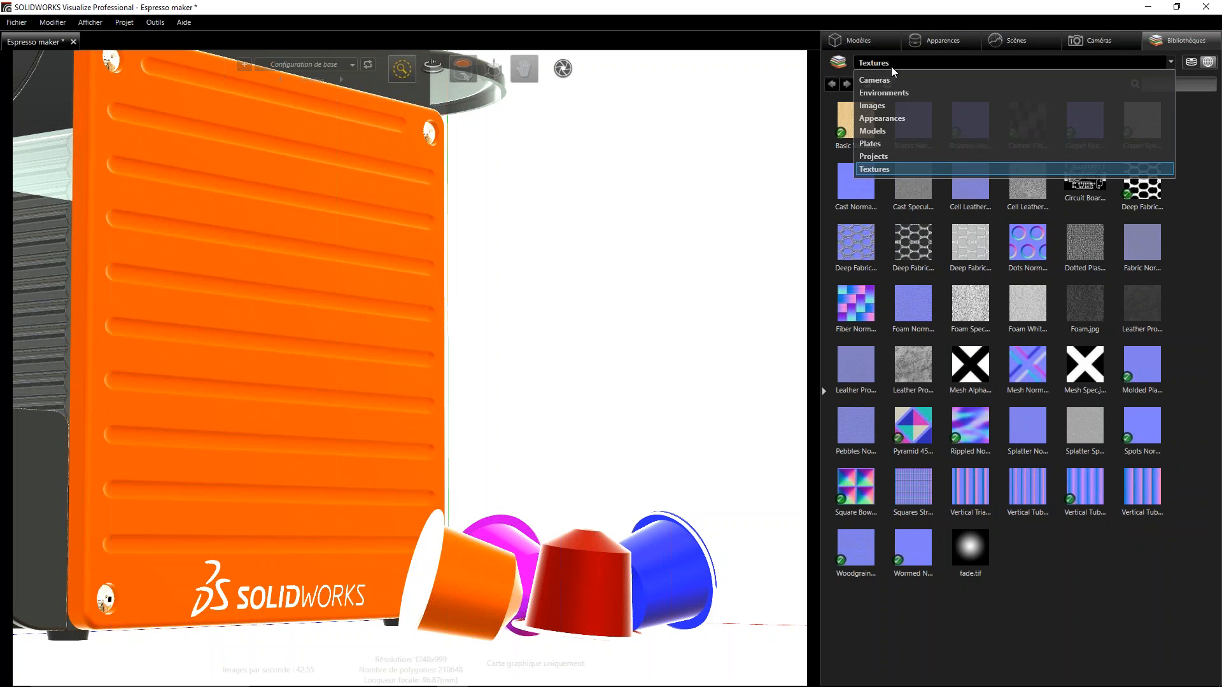
{"action": "left_click", "coordinate": [882, 158]}
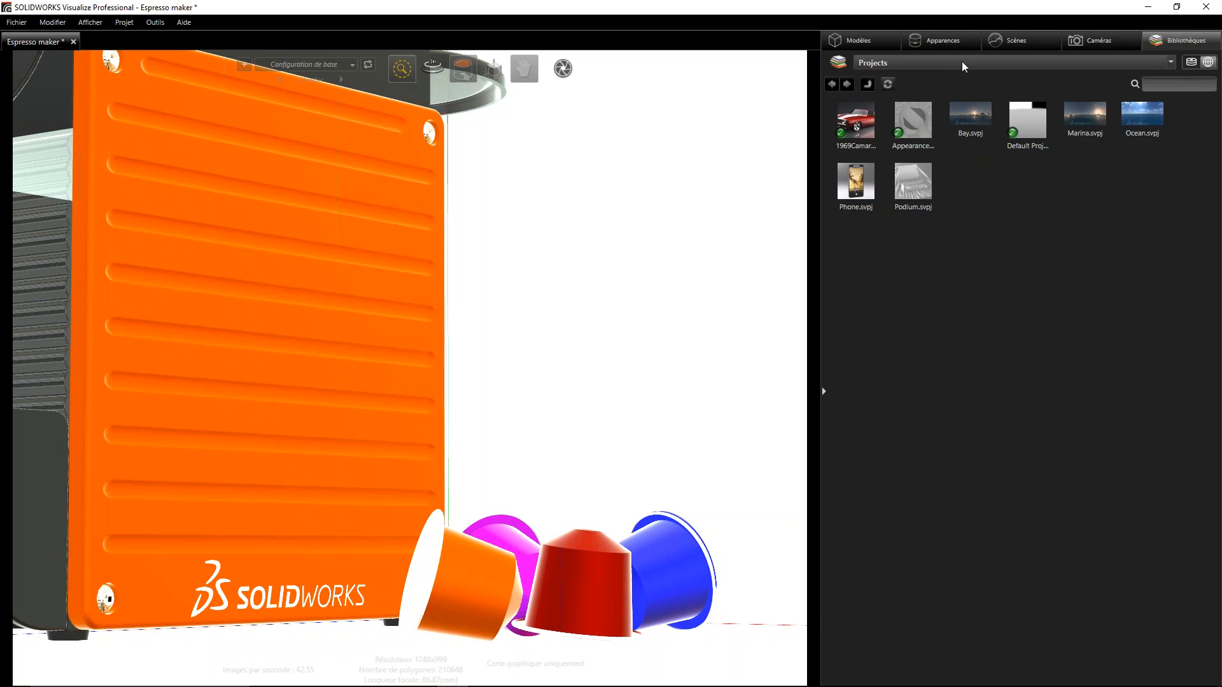
{"action": "left_click", "coordinate": [964, 63]}
{"action": "left_click", "coordinate": [880, 141]}
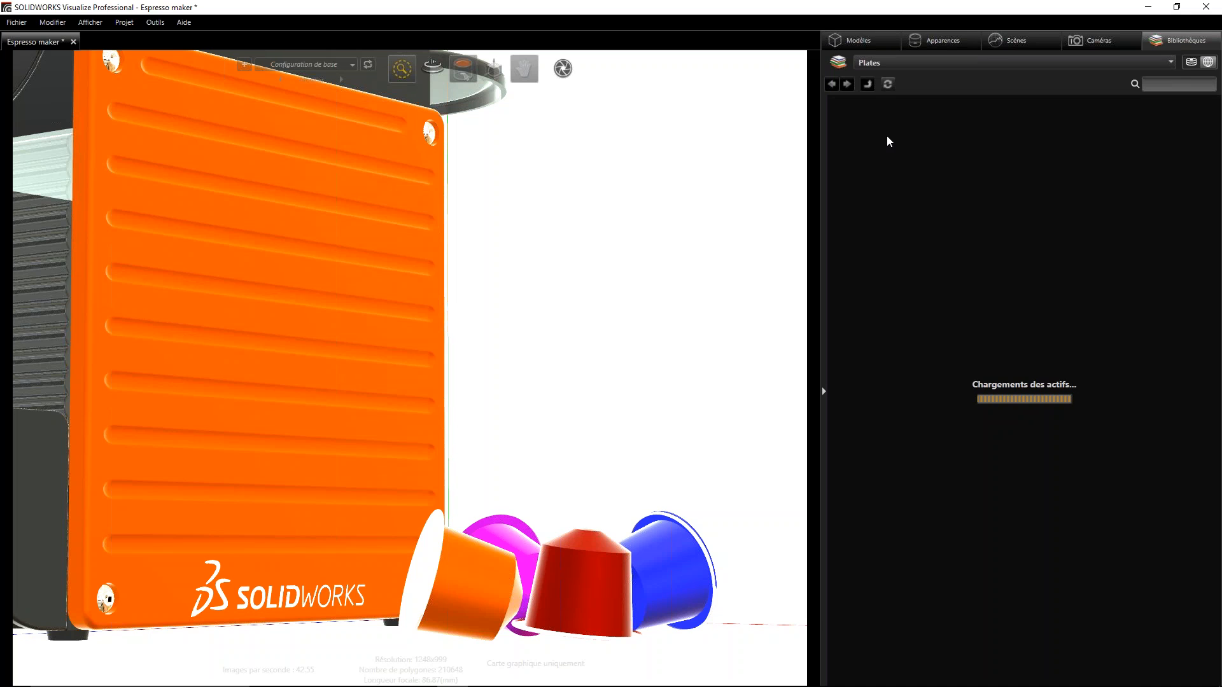
- Apply the Grey Rubber appearance from the cloud library's Rubber folder to the front orange capsule and select it among the project's appearances
{"action": "left_click", "coordinate": [988, 64]}
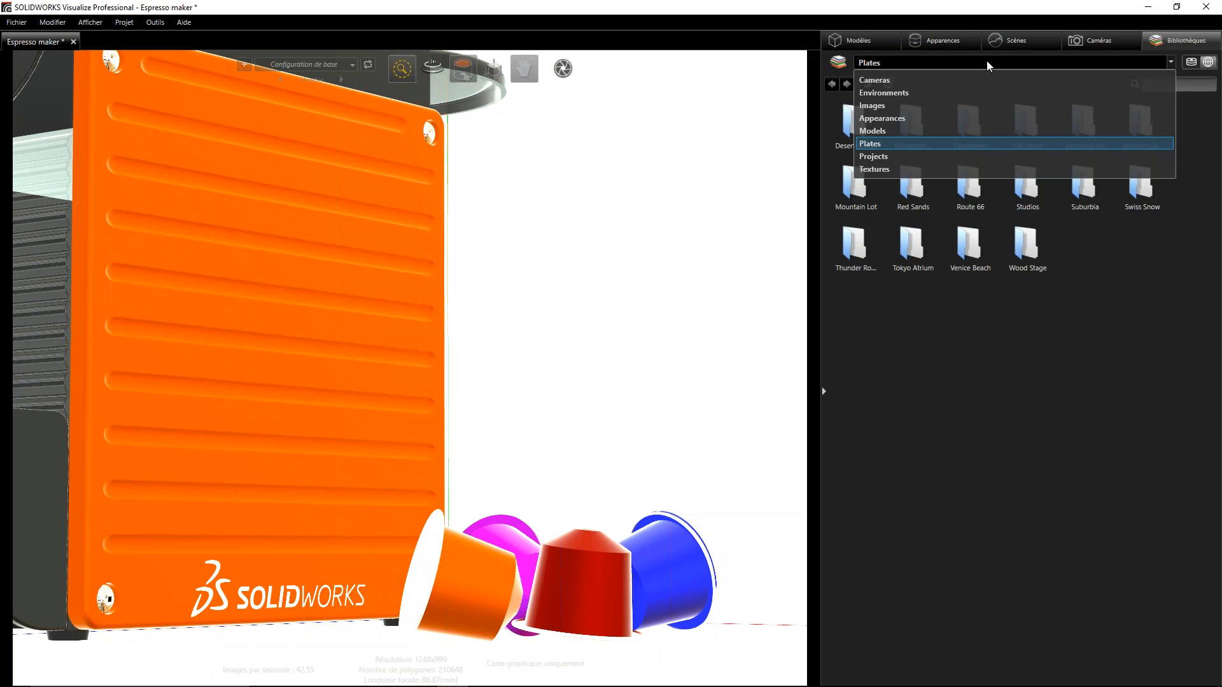
{"action": "left_click", "coordinate": [882, 119]}
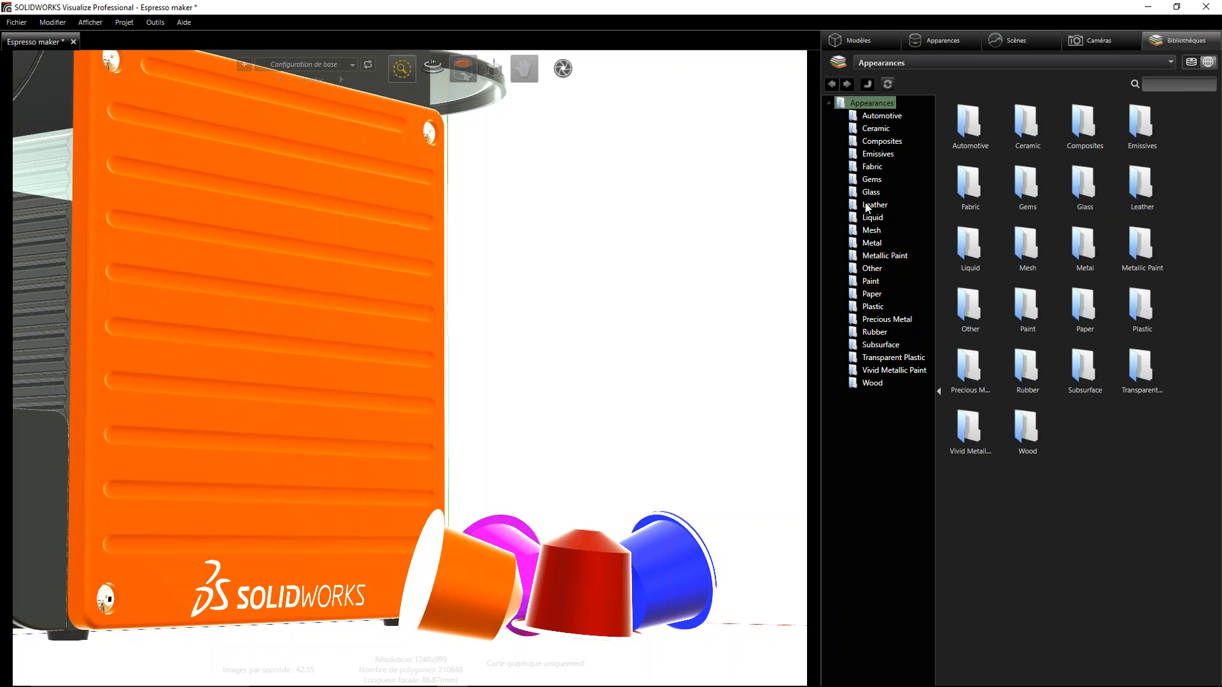
{"action": "left_click", "coordinate": [869, 269]}
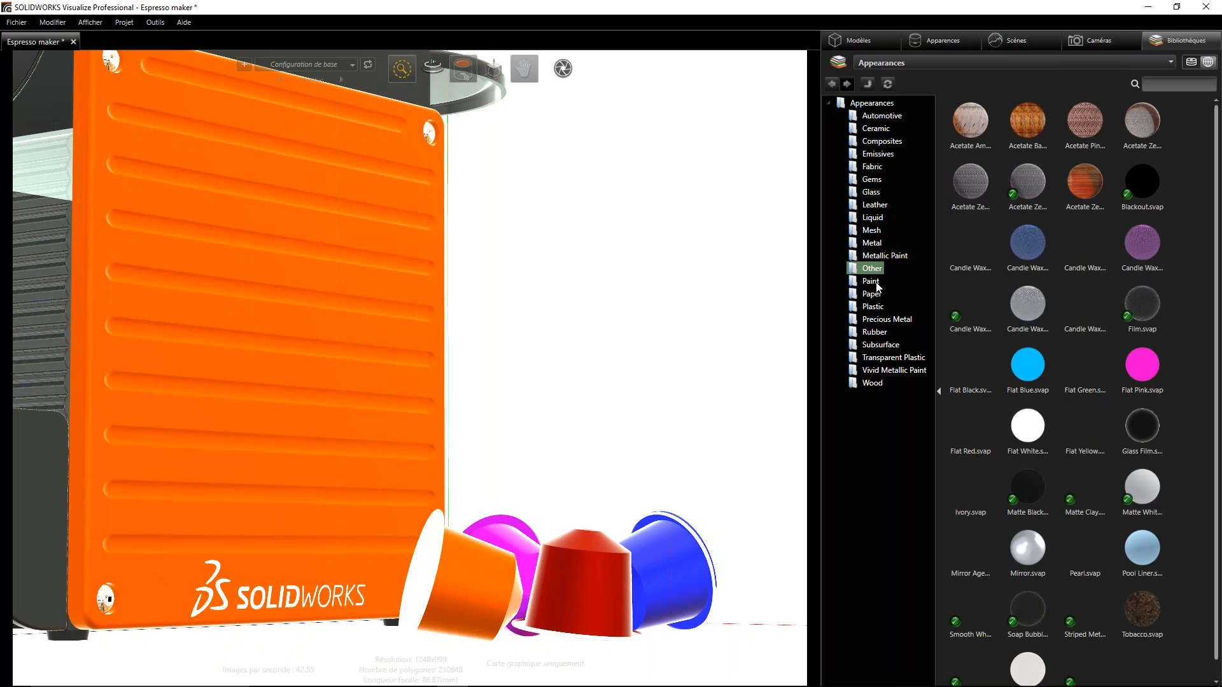
{"action": "left_click", "coordinate": [875, 117]}
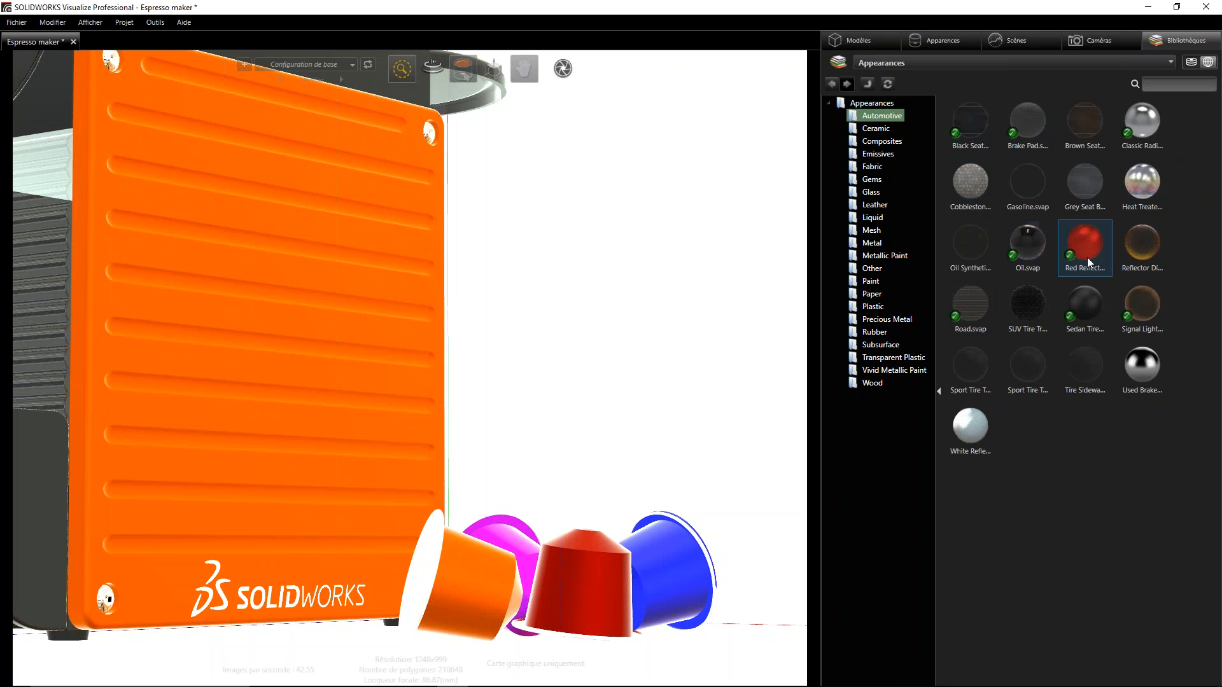
{"action": "left_click", "coordinate": [873, 333]}
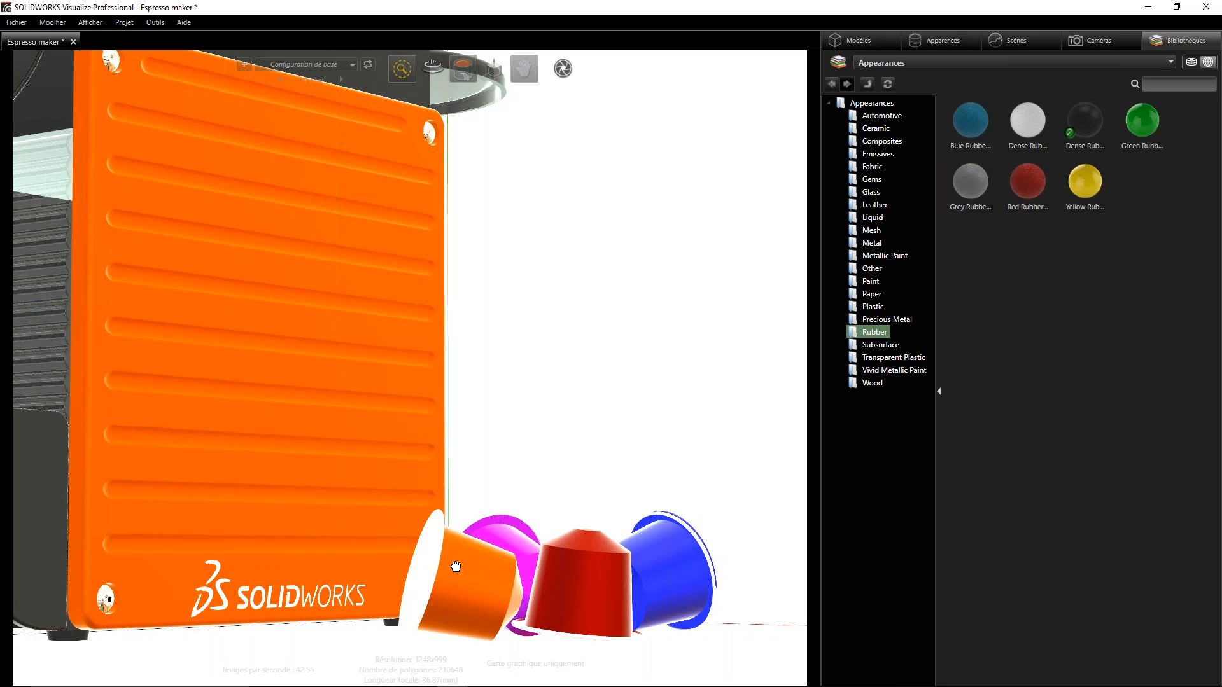
{"action": "left_click_drag", "start_coordinate": [972, 181], "coordinate": [487, 592]}
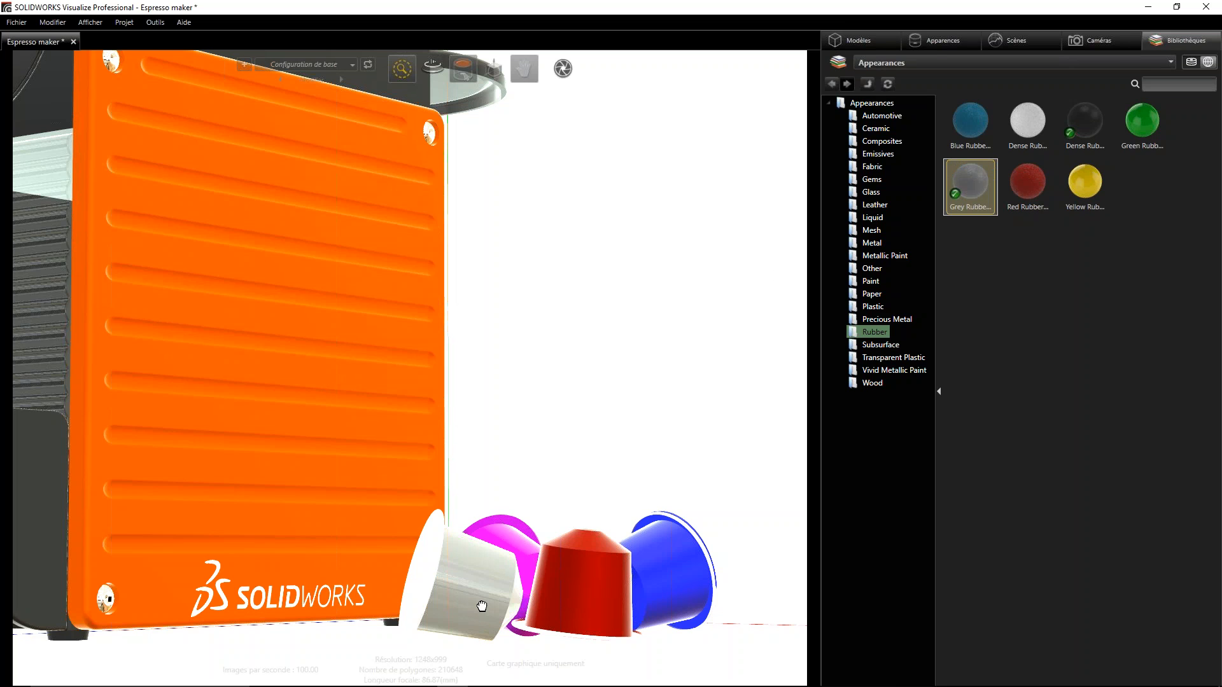
{"action": "left_click", "coordinate": [953, 39]}
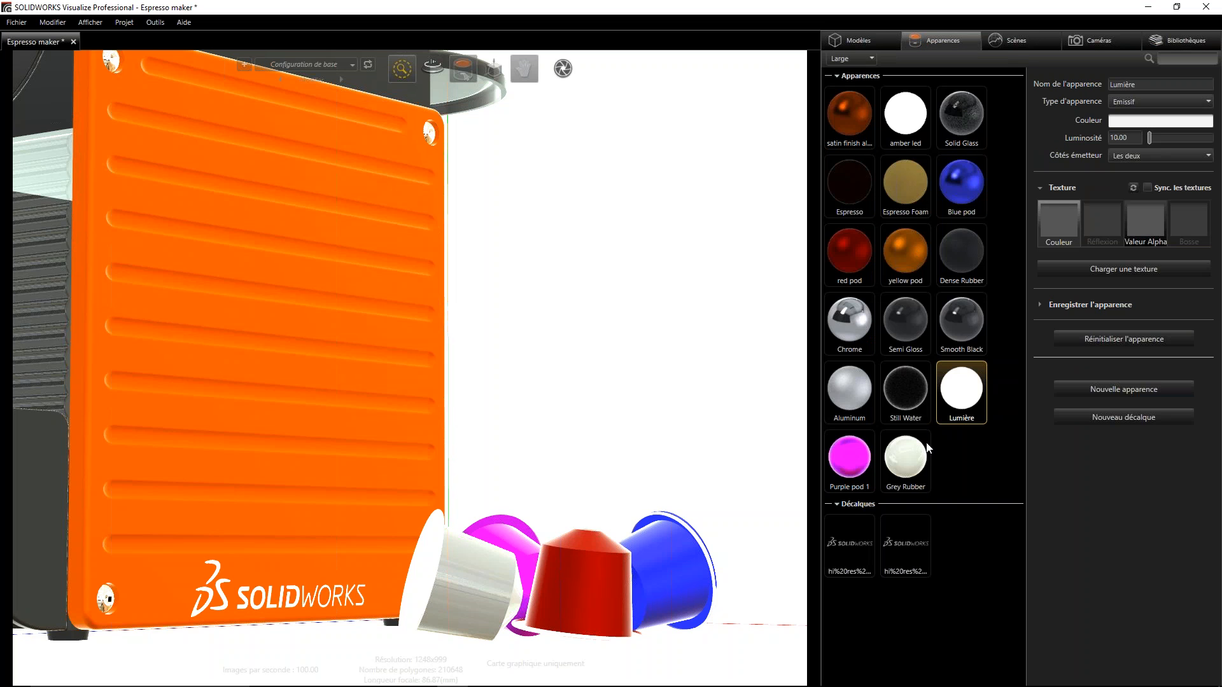
{"action": "left_click", "coordinate": [911, 460]}
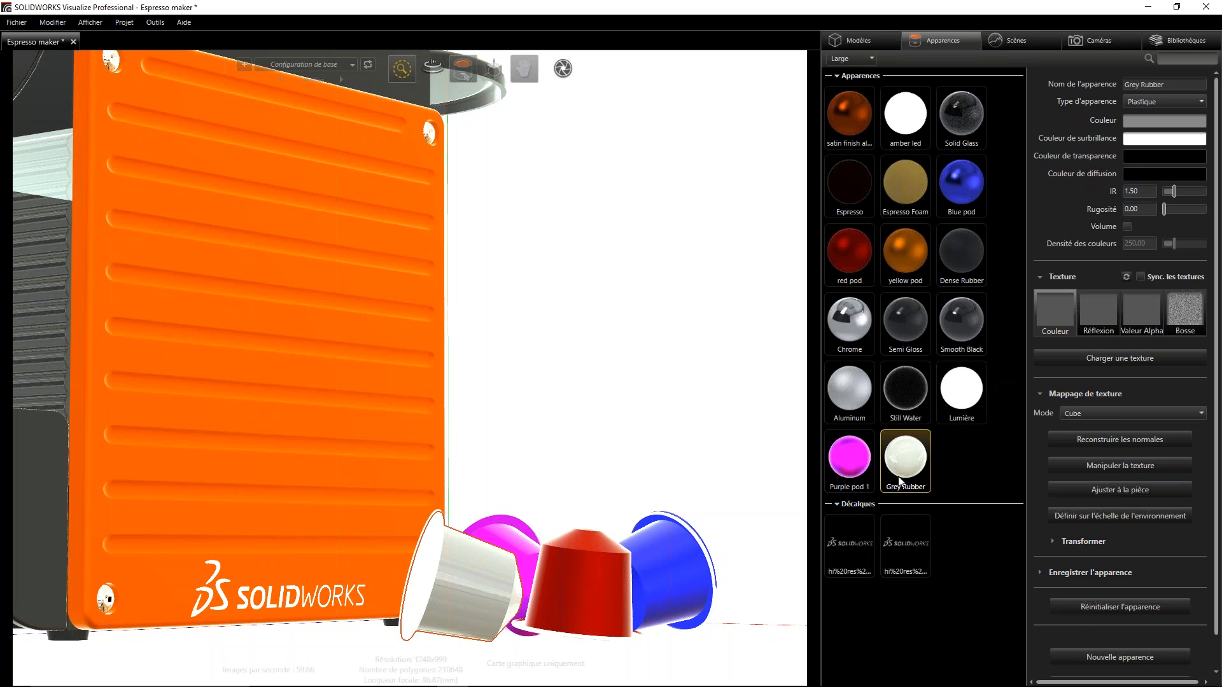
- Review further appearance folders in the cloud library, including Transparent Plastic, Metallic Paint, Metal, Liquid, Gems and Composites
{"action": "left_click", "coordinate": [1185, 40]}
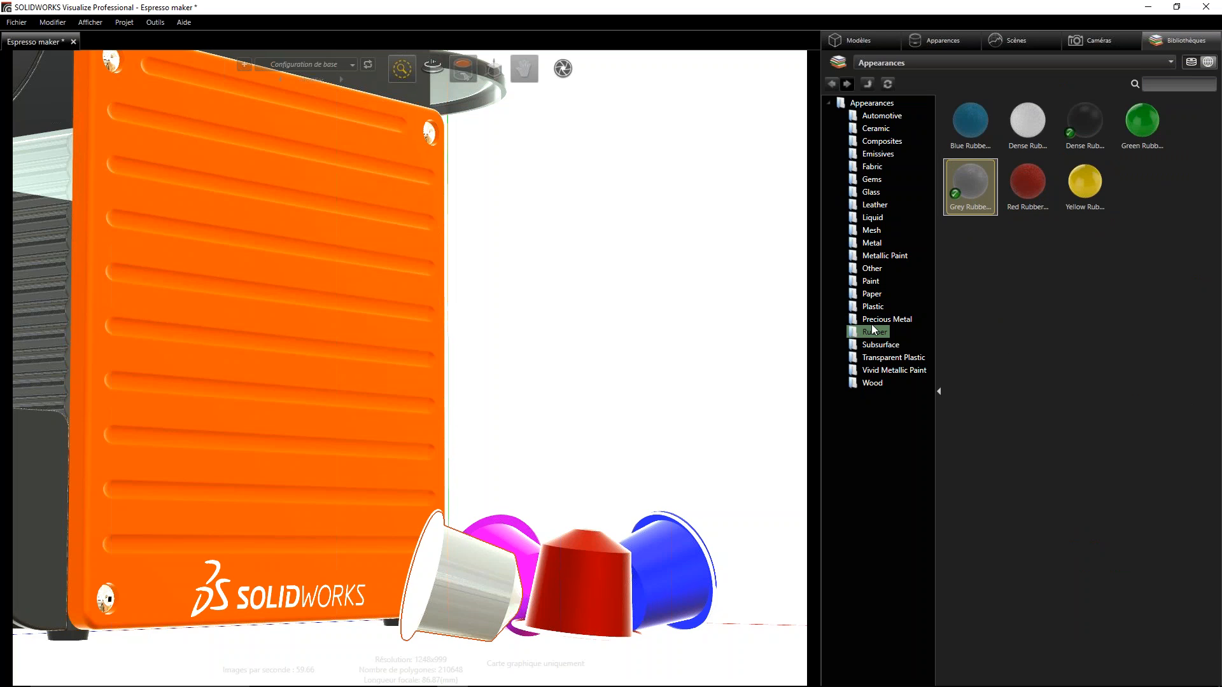
{"action": "left_click", "coordinate": [877, 358]}
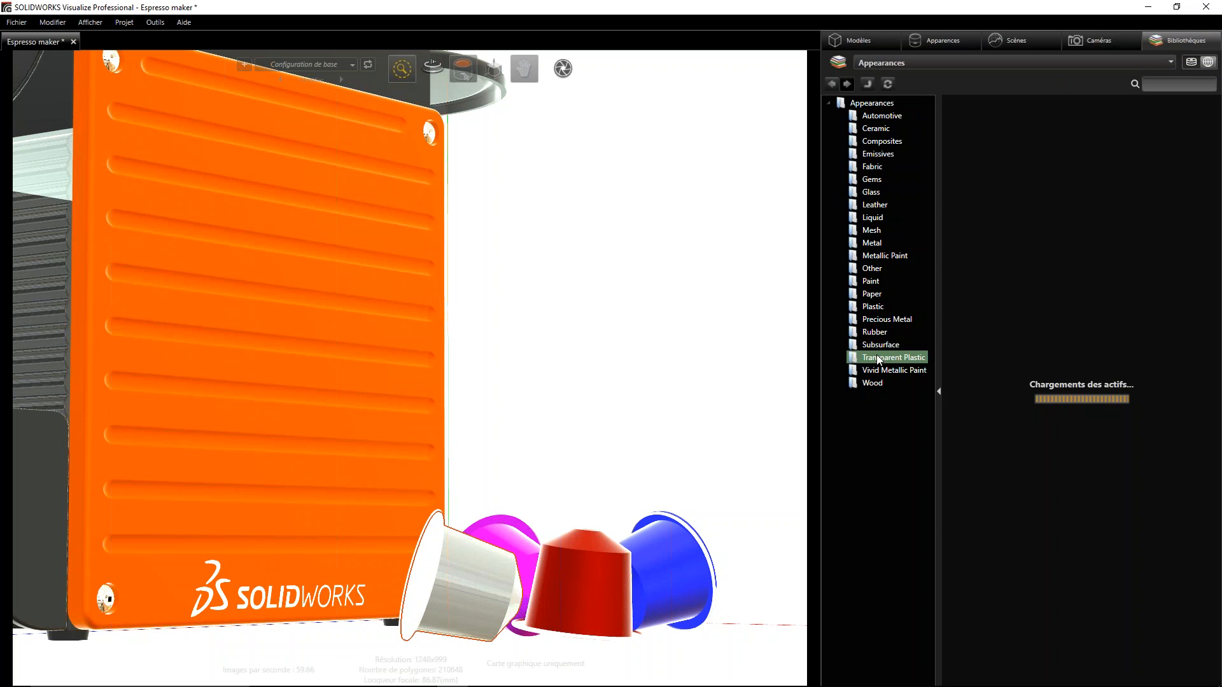
{"action": "left_click", "coordinate": [872, 270]}
{"action": "left_click", "coordinate": [872, 256]}
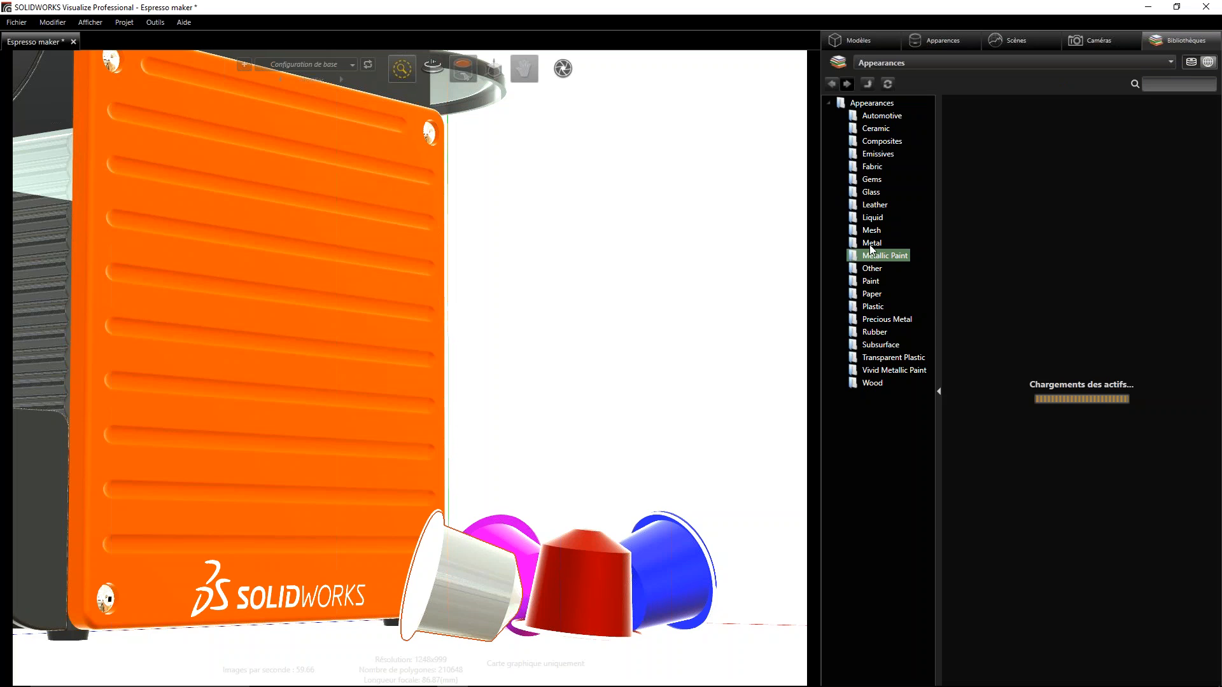
{"action": "left_click", "coordinate": [871, 243]}
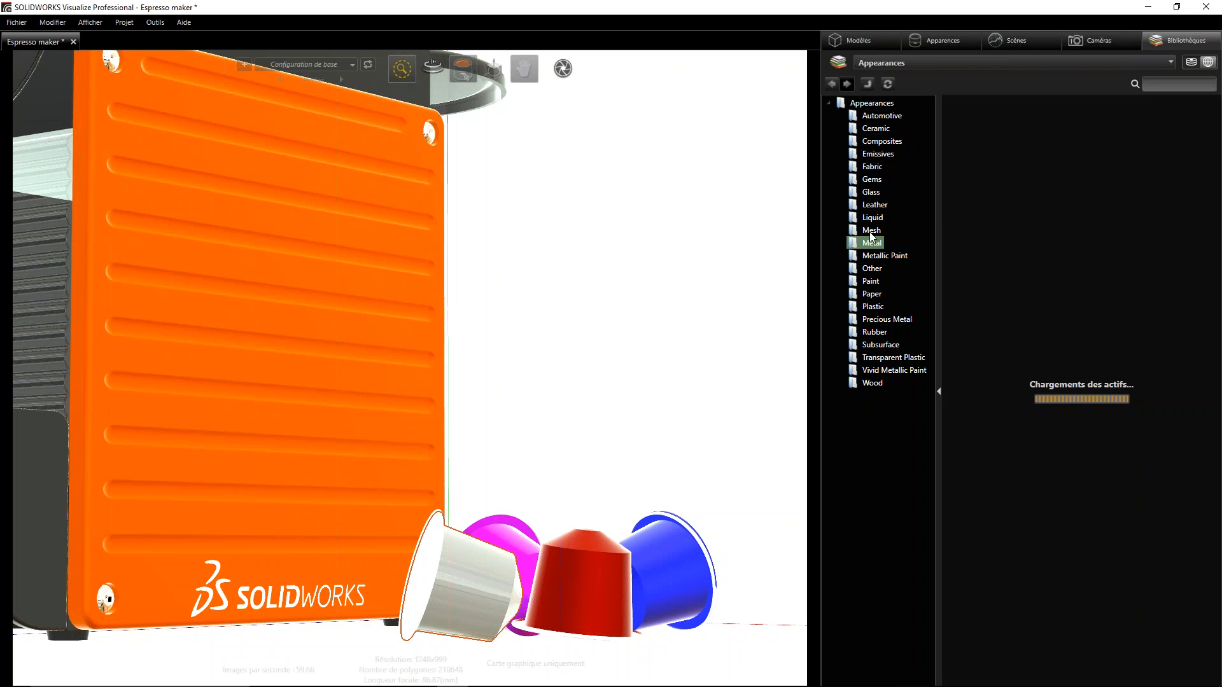
{"action": "left_click", "coordinate": [871, 232]}
{"action": "left_click", "coordinate": [872, 218]}
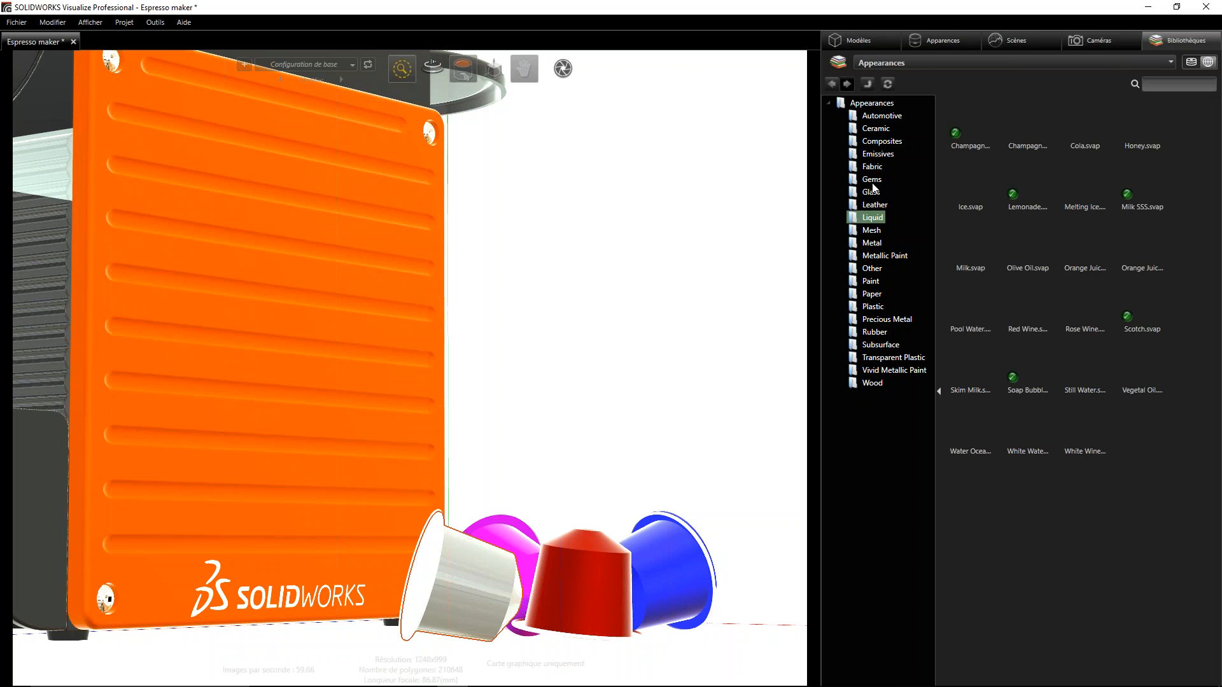
{"action": "left_click", "coordinate": [871, 180]}
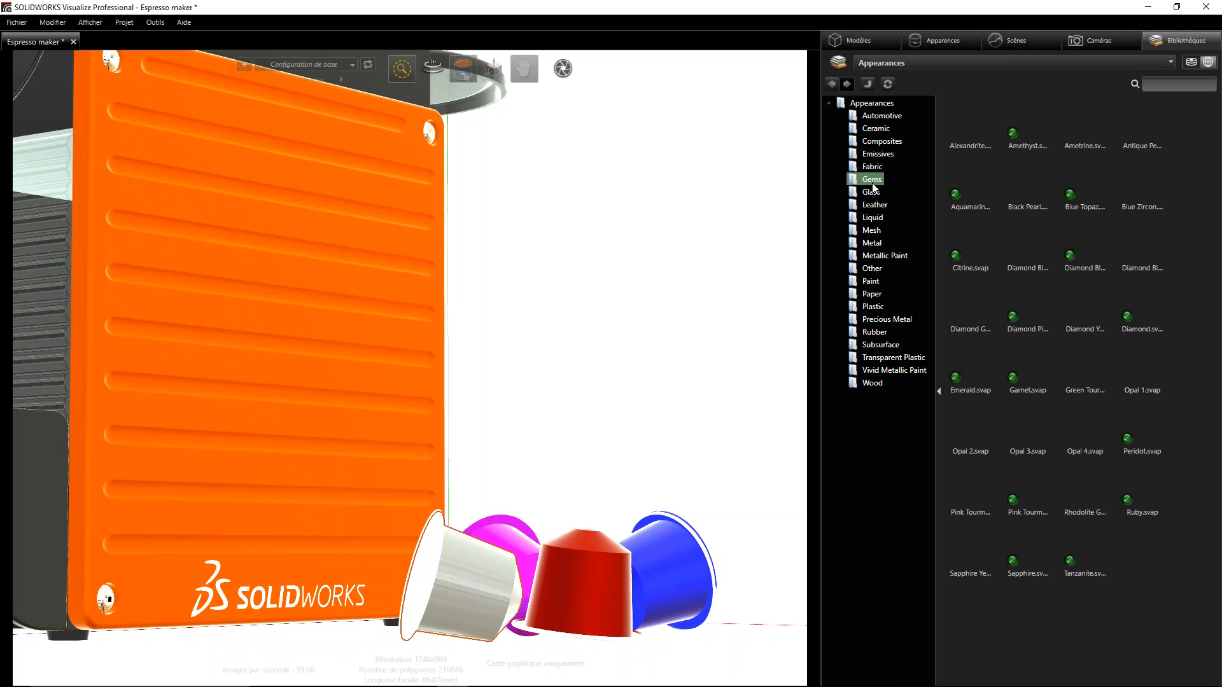
{"action": "left_click", "coordinate": [877, 128]}
{"action": "left_click", "coordinate": [881, 141]}
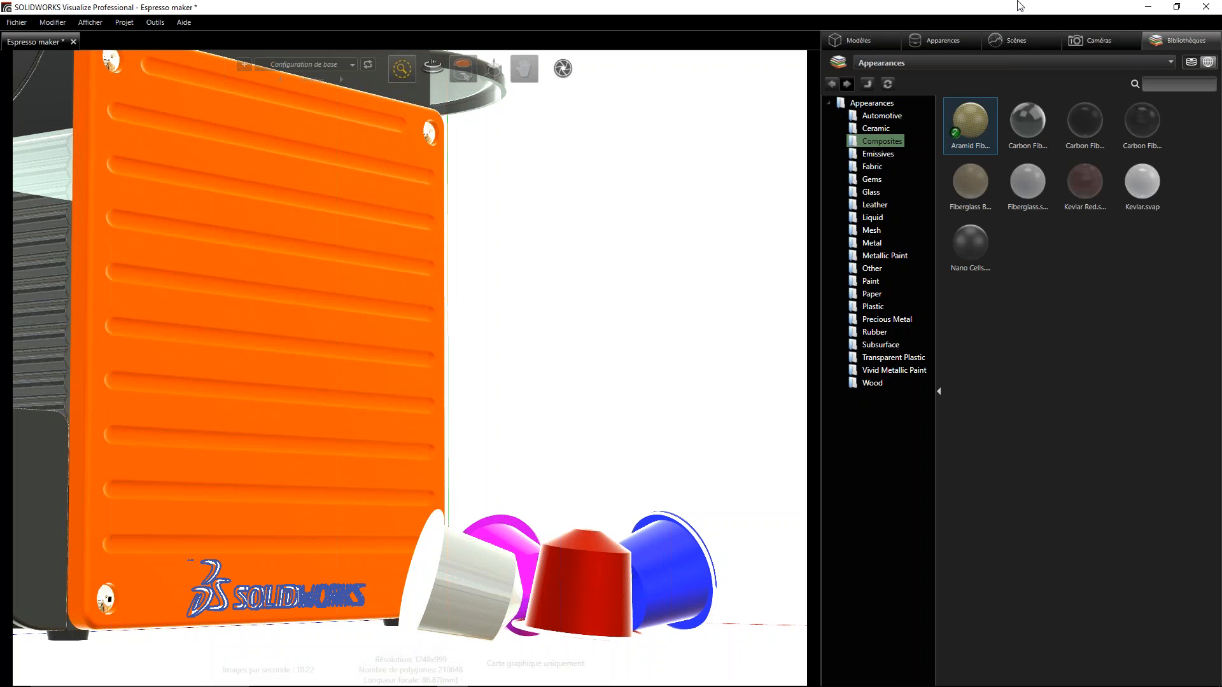
- Reapply the first SOLIDWORKS logo decal to the lower part of the orange side panel and select it there
{"action": "left_click", "coordinate": [939, 40]}
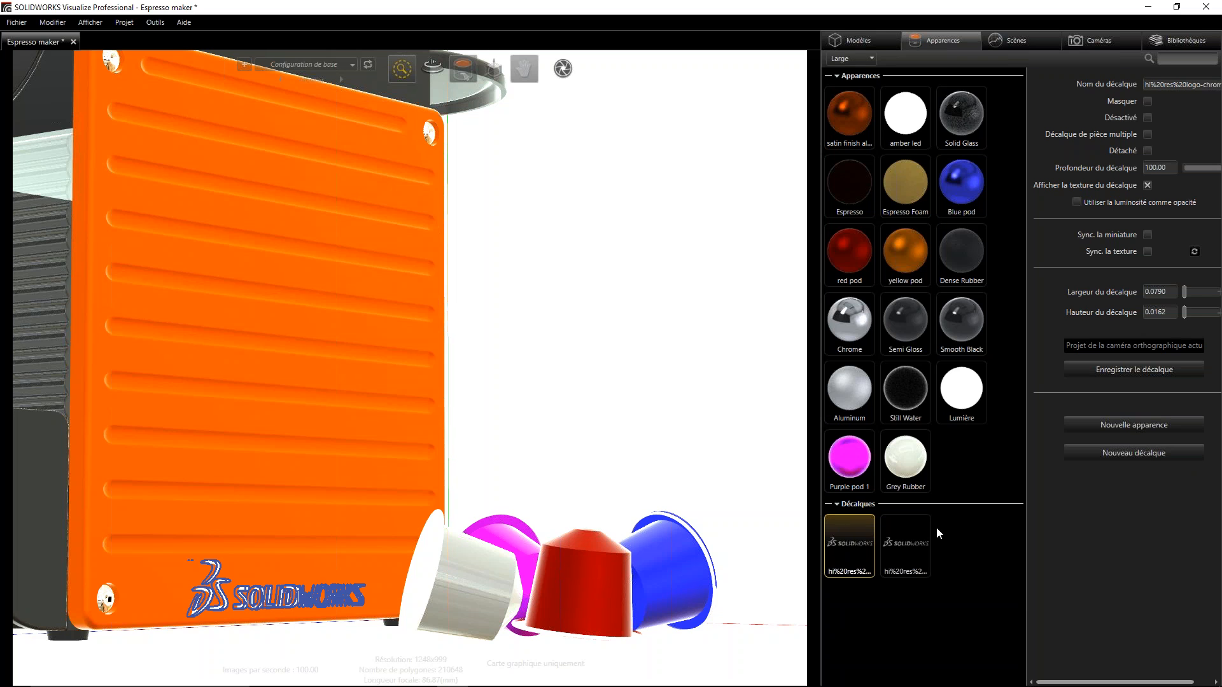
{"action": "left_click_drag", "start_coordinate": [857, 545], "coordinate": [223, 517]}
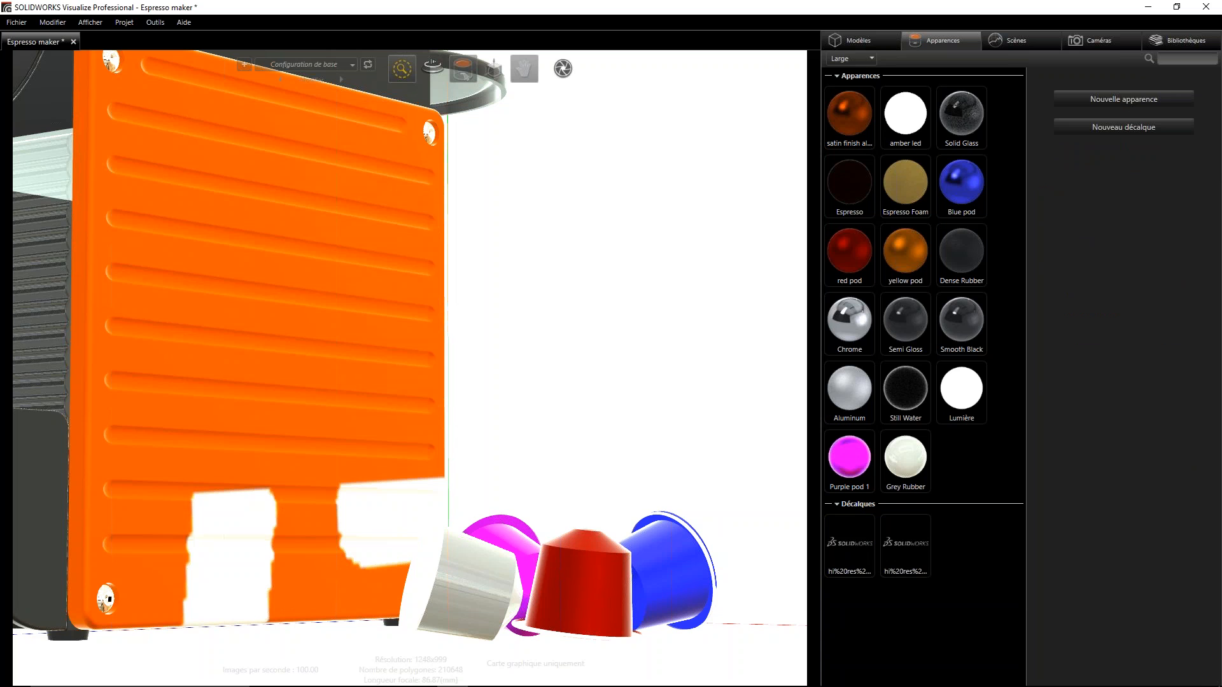
{"action": "left_click", "coordinate": [244, 526]}
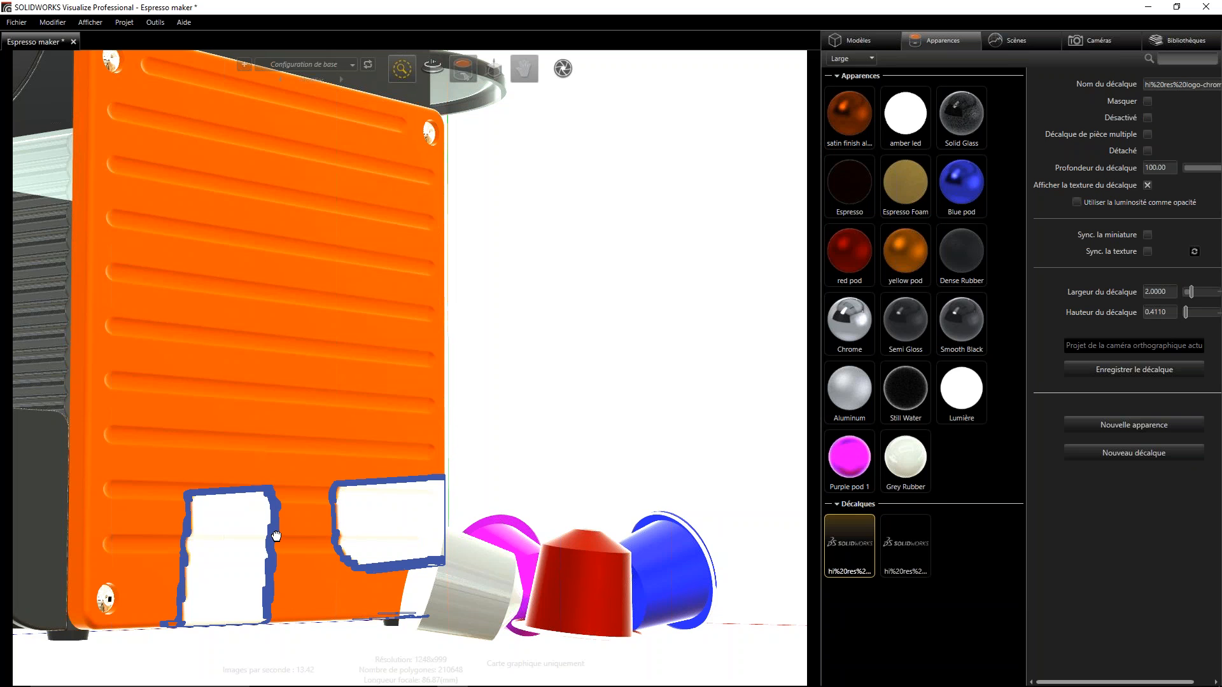
- Scale the logo decal down to about 0.0936 wide by 0.0192 high and rotate it slightly to level it on the panel
{"action": "scroll", "coordinate": [299, 382], "scroll_direction": "down", "scroll_amount": 5}
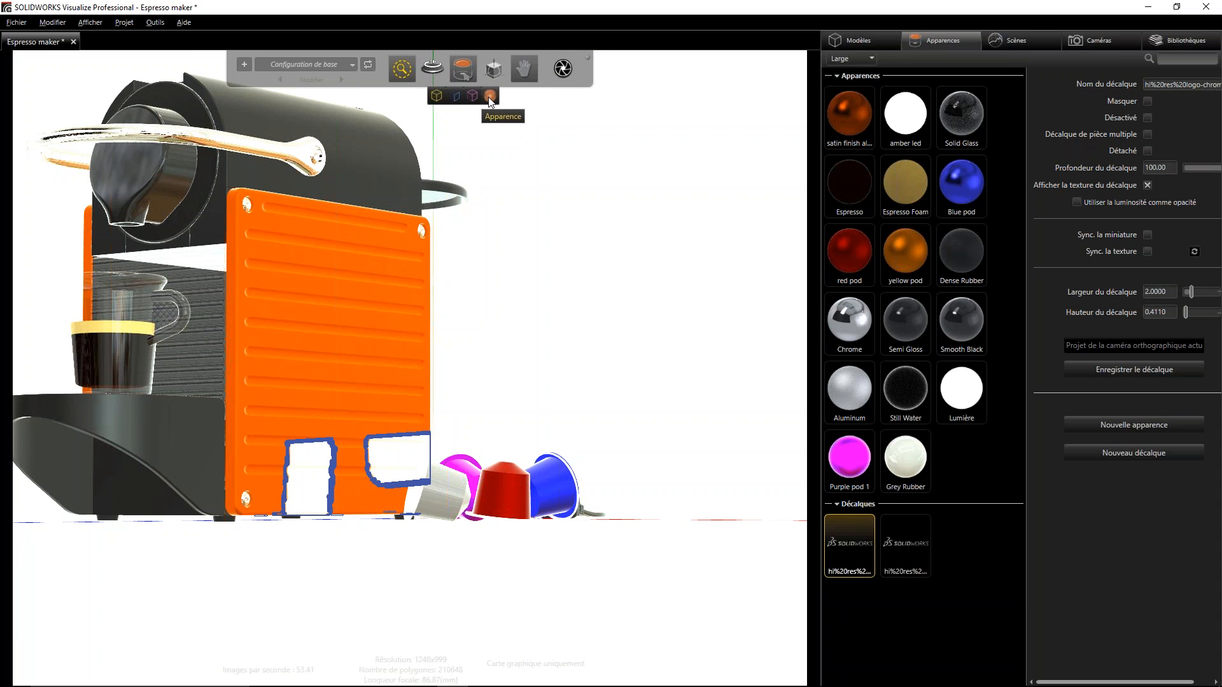
{"action": "left_click_drag", "start_coordinate": [322, 472], "coordinate": [312, 525]}
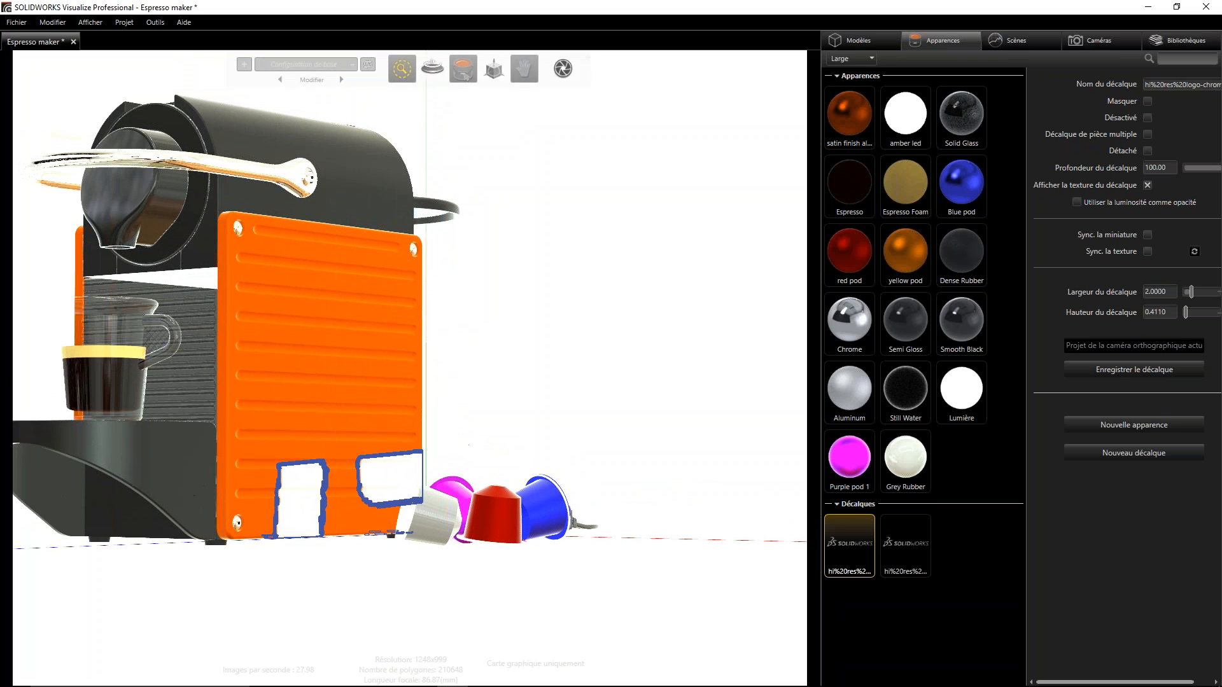
{"action": "left_click", "coordinate": [492, 70]}
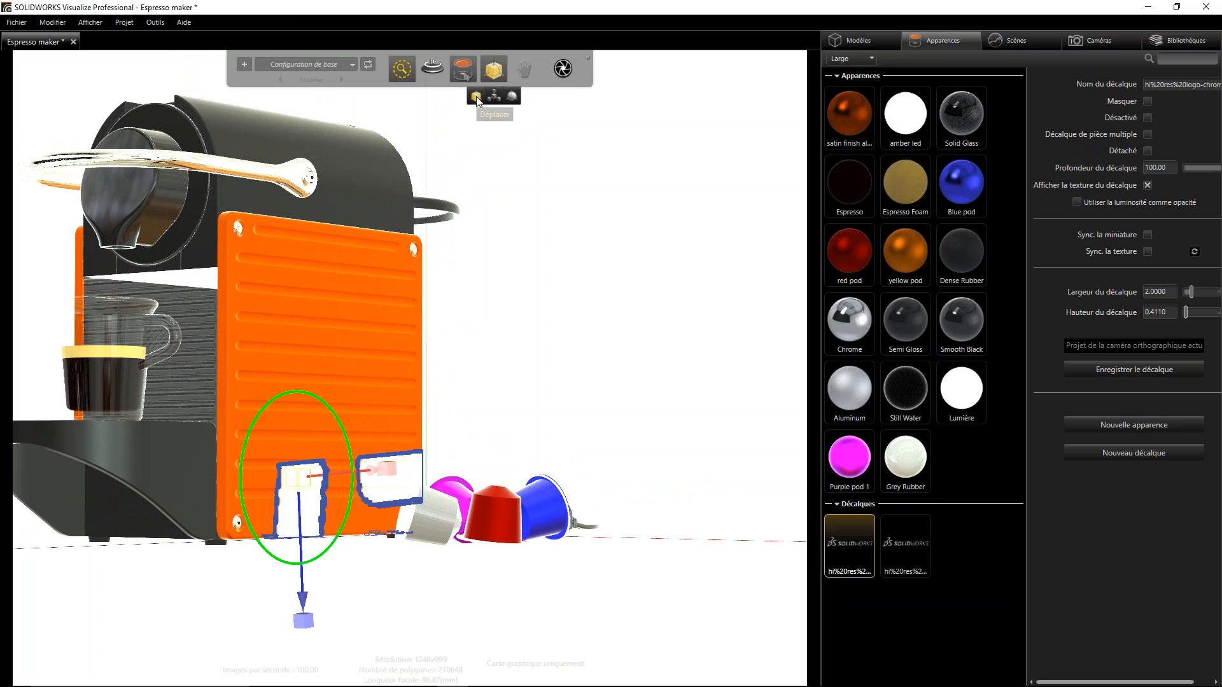
{"action": "left_click", "coordinate": [494, 96]}
{"action": "left_click_drag", "start_coordinate": [304, 620], "coordinate": [303, 487]}
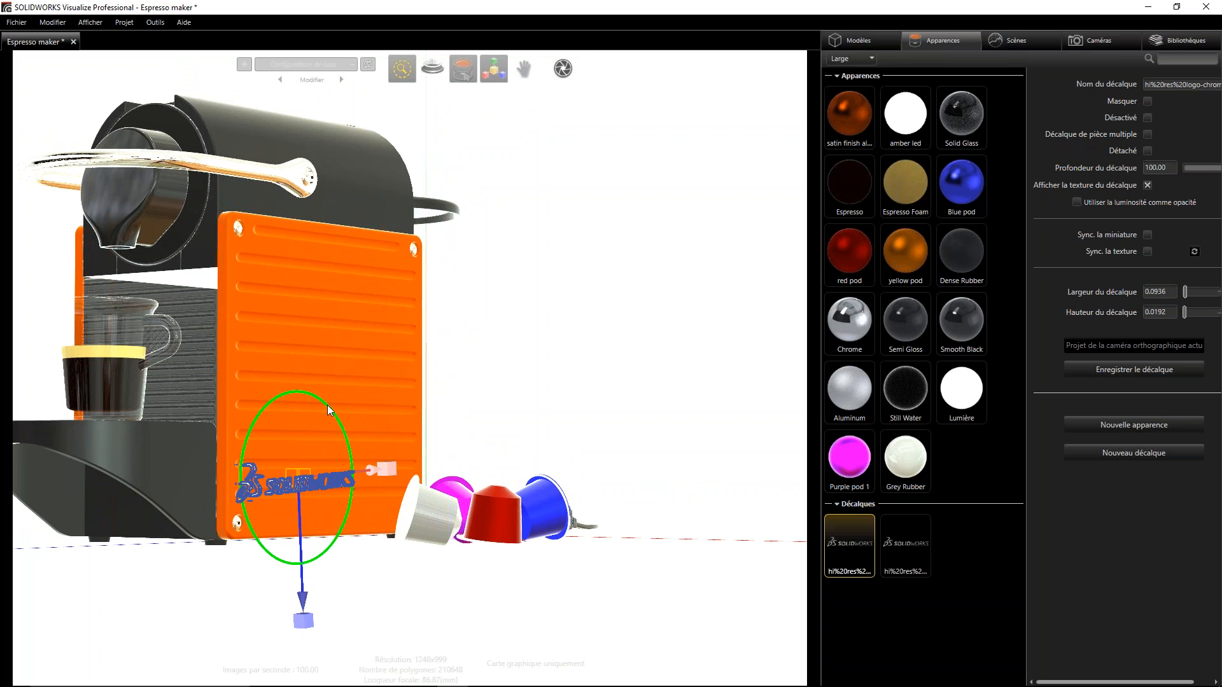
{"action": "mouse_move", "coordinate": [328, 409]}
{"action": "left_mouse_down"}
{"action": "mouse_move", "coordinate": [336, 456]}
{"action": "mouse_move", "coordinate": [345, 403]}
{"action": "left_mouse_up"}
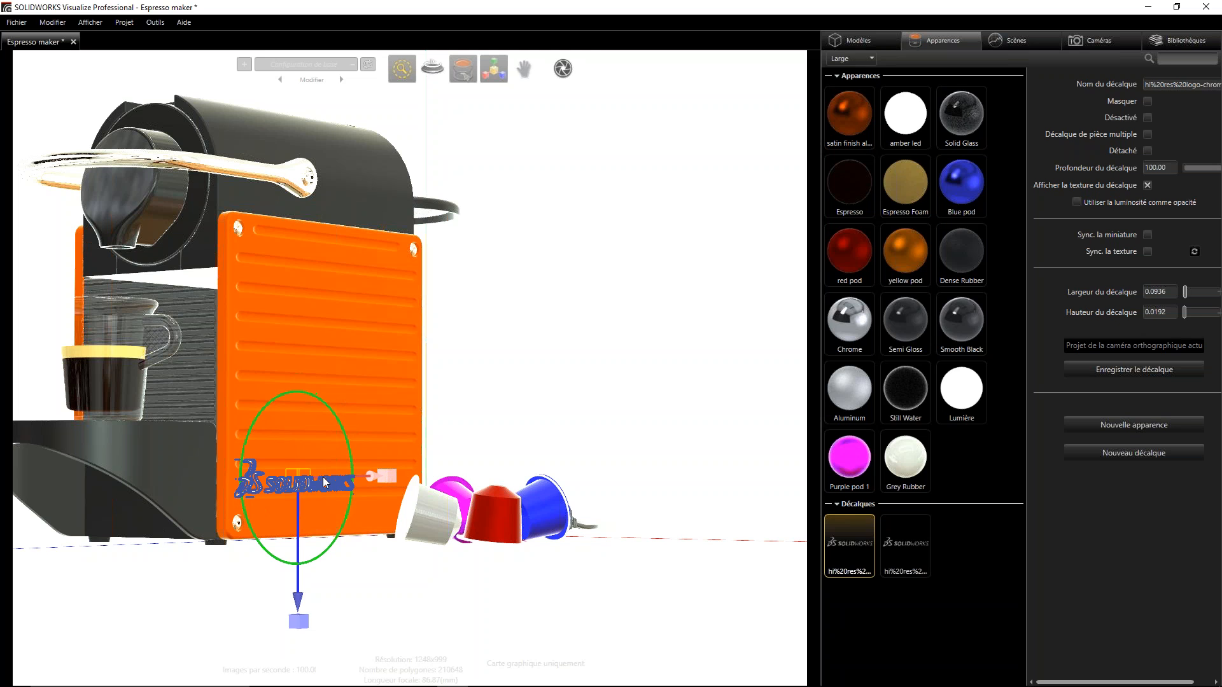
- Move the logo decal down near the panel's lower edge and reduce it to about 0.0690 wide by 0.0142 high
{"action": "mouse_move", "coordinate": [482, 73]}
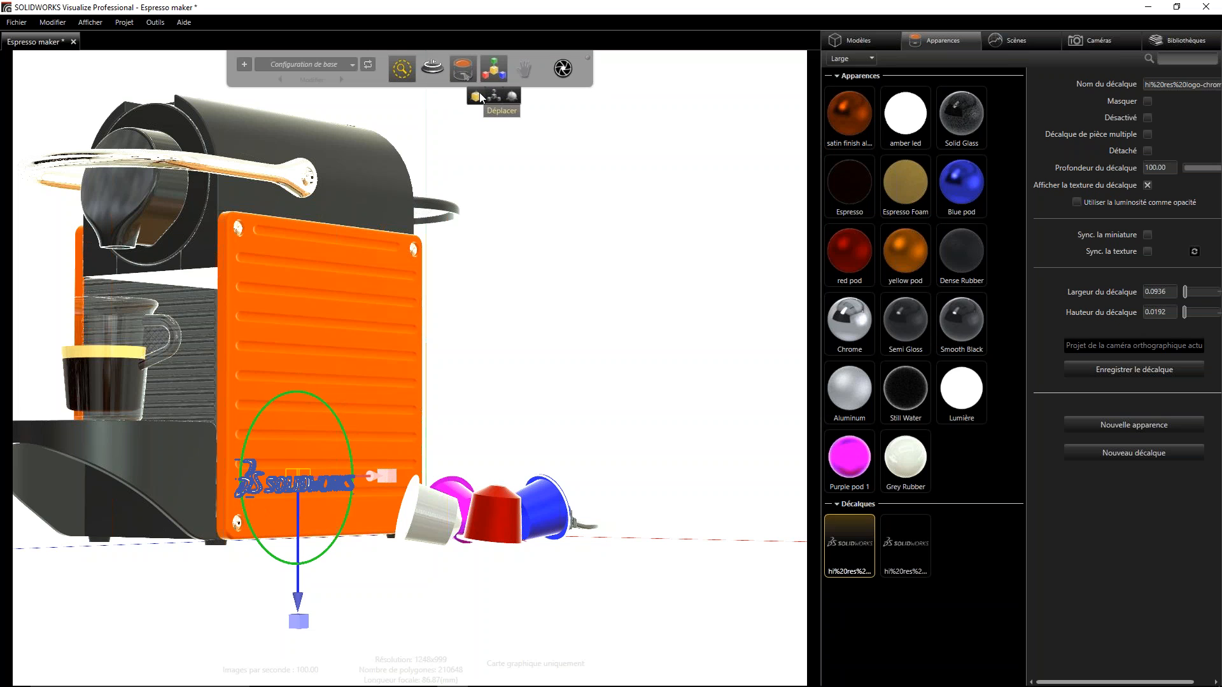
{"action": "left_click", "coordinate": [478, 93]}
{"action": "left_click_drag", "start_coordinate": [296, 542], "coordinate": [391, 506]}
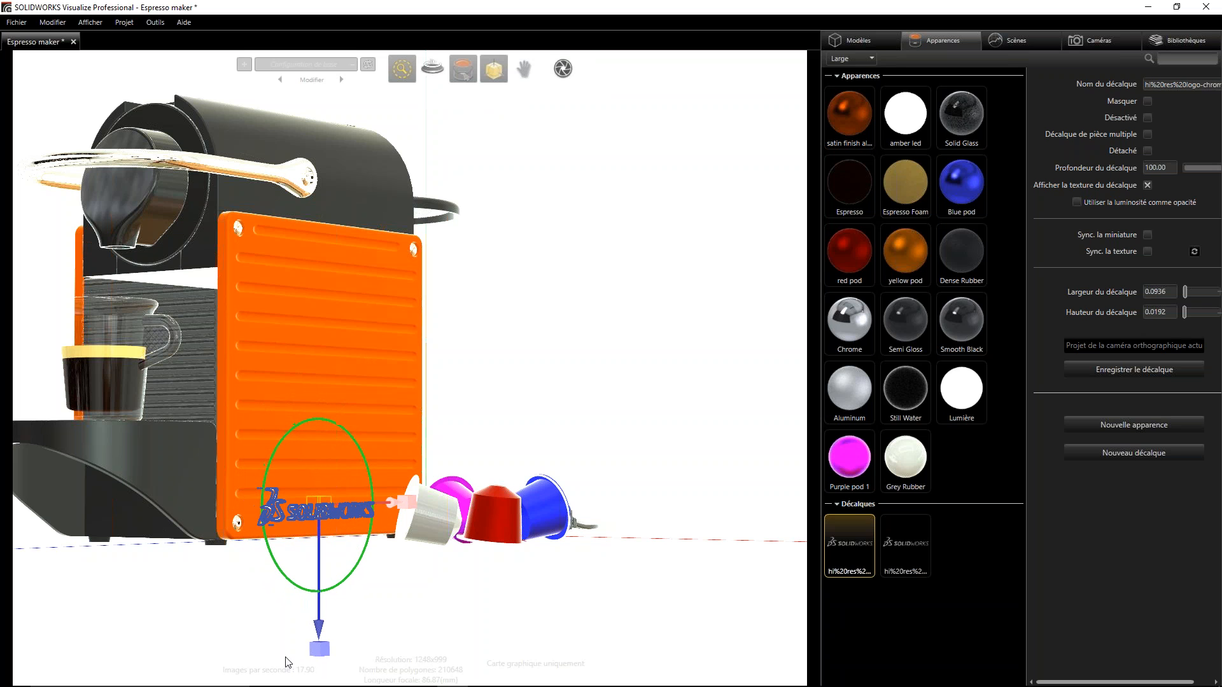
{"action": "mouse_move", "coordinate": [320, 648]}
{"action": "left_mouse_down"}
{"action": "mouse_move", "coordinate": [320, 667]}
{"action": "mouse_move", "coordinate": [323, 630]}
{"action": "left_mouse_up"}
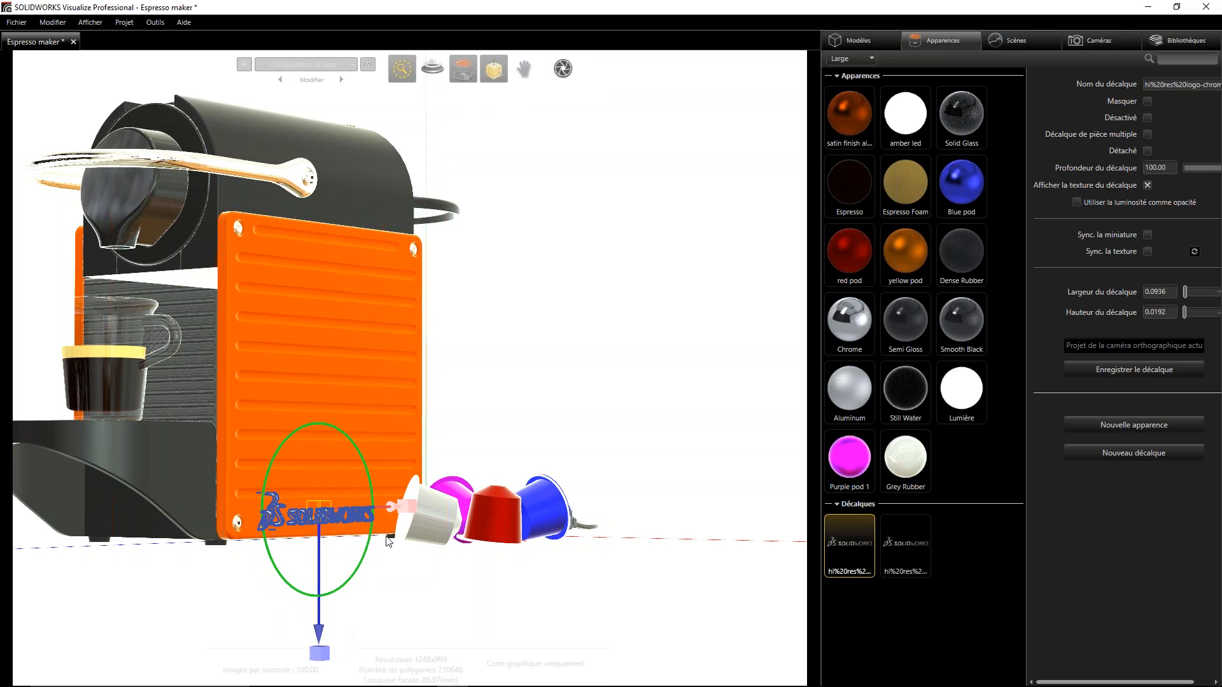
{"action": "left_click_drag", "start_coordinate": [404, 500], "coordinate": [366, 519]}
{"action": "left_click_drag", "start_coordinate": [320, 631], "coordinate": [325, 632]}
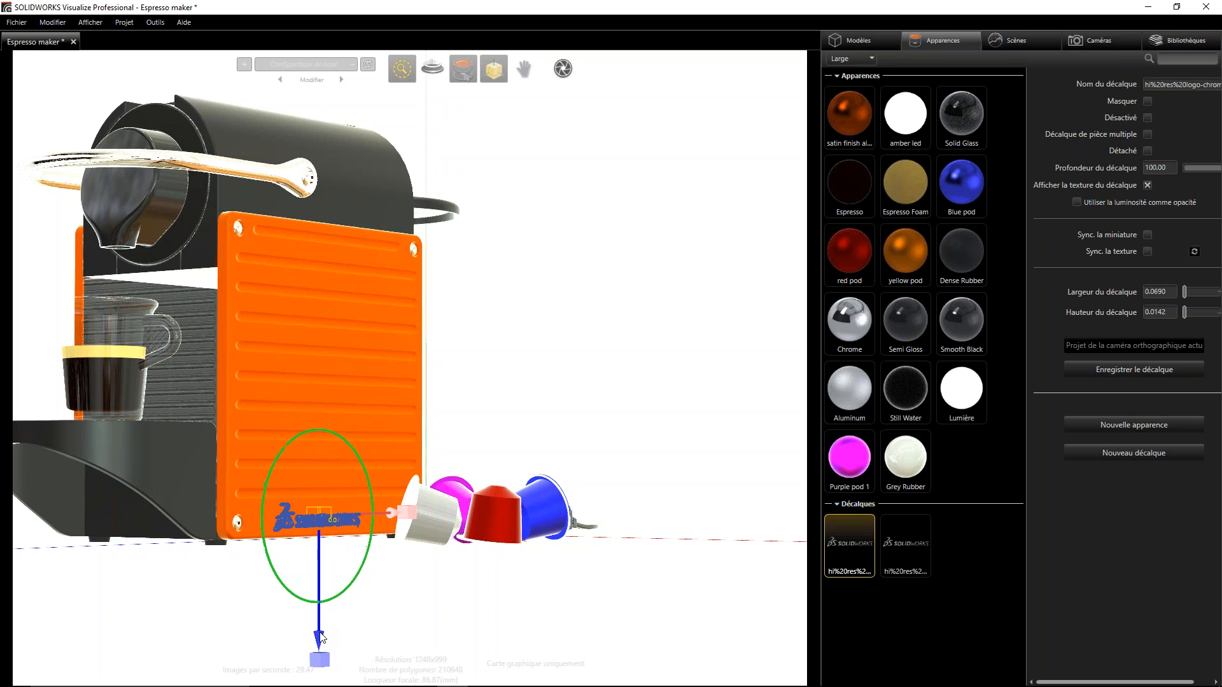
- Deselect the logo decal and examine its placement on the orange side panel up close and from another angle
{"action": "left_click", "coordinate": [354, 554]}
{"action": "scroll", "coordinate": [318, 553], "scroll_direction": "up", "scroll_amount": 3}
{"action": "scroll", "coordinate": [315, 552], "scroll_direction": "up", "scroll_amount": 5}
{"action": "middle_click_drag", "start_coordinate": [281, 563], "coordinate": [310, 491]}
{"action": "scroll", "coordinate": [327, 337], "scroll_direction": "down", "scroll_amount": 4}
{"action": "middle_click_drag", "start_coordinate": [327, 338], "coordinate": [312, 426]}
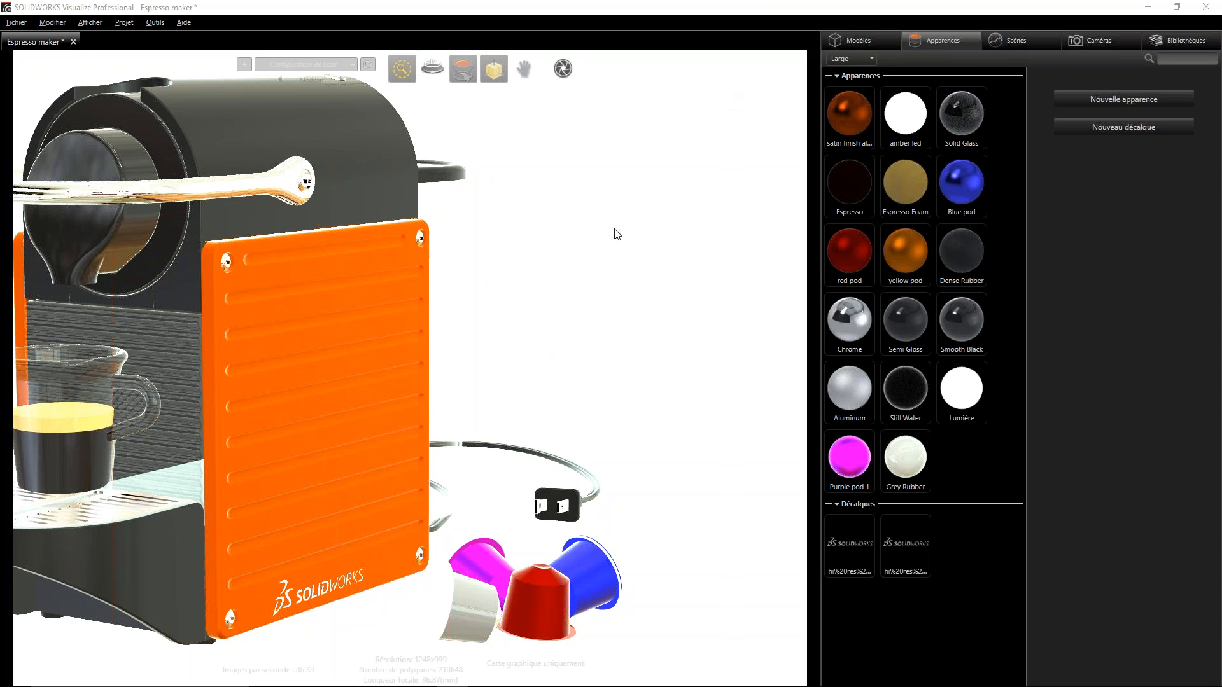
- Review the scene's environments and background images with the whole espresso maker in view and nothing selected
{"action": "scroll", "coordinate": [461, 238], "scroll_direction": "down", "scroll_amount": 5}
{"action": "left_click_drag", "start_coordinate": [325, 374], "coordinate": [343, 403]}
{"action": "mouse_move", "coordinate": [457, 686]}
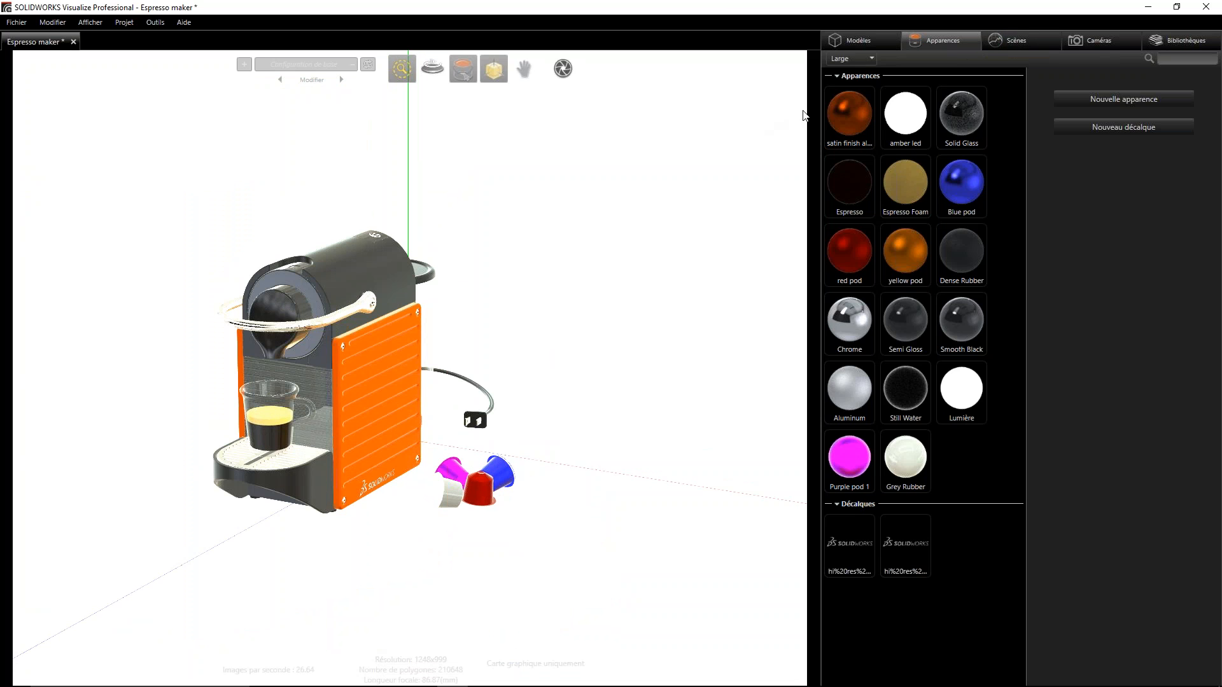
{"action": "left_click", "coordinate": [1044, 41]}
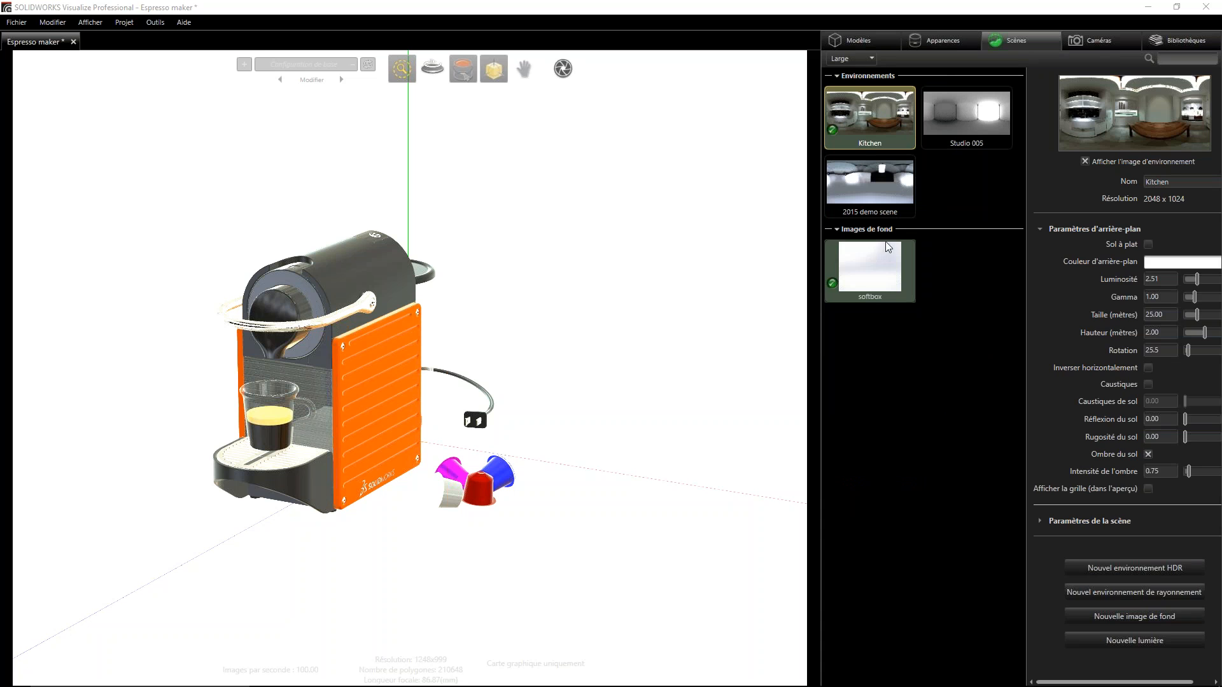
{"action": "left_click", "coordinate": [944, 271]}
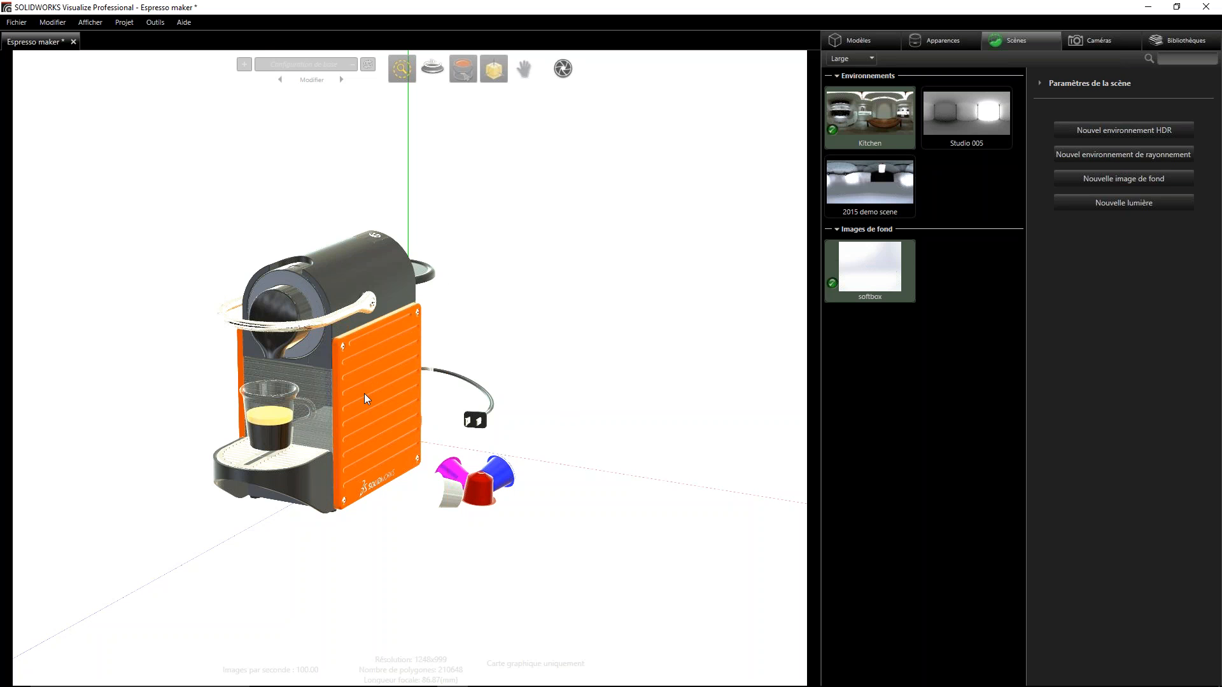
{"action": "left_click_drag", "start_coordinate": [341, 421], "coordinate": [304, 448]}
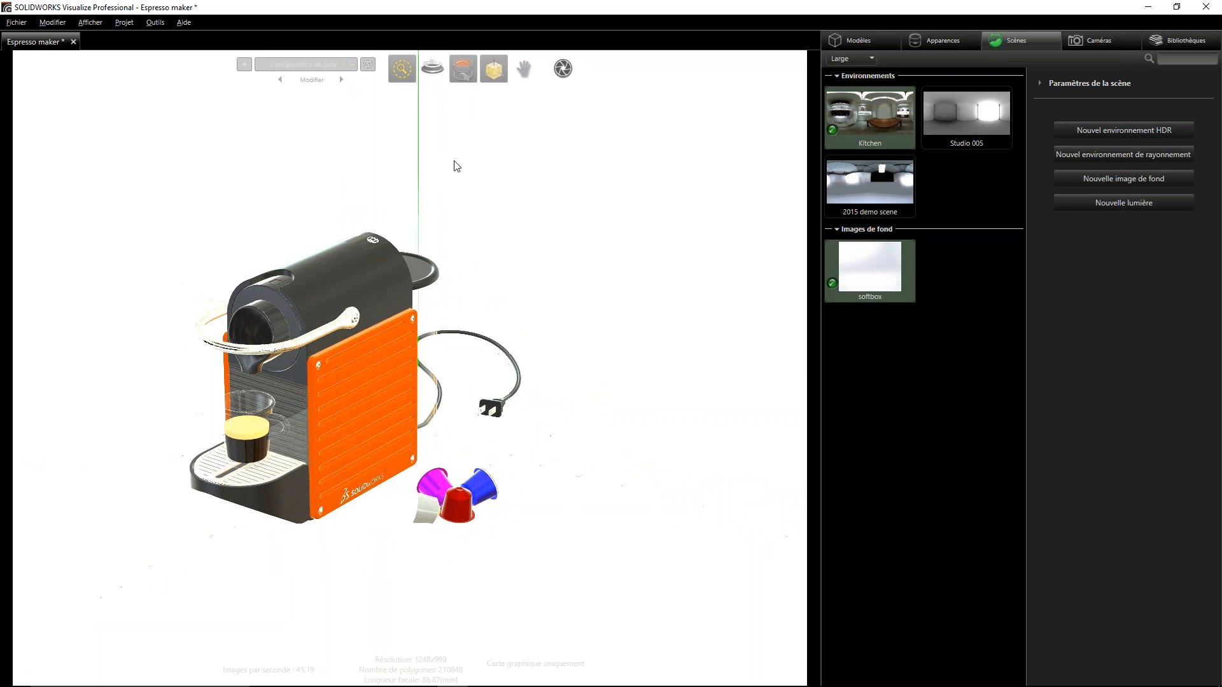
- Switch to the local library and look through its Images, Projects and Plates categories
{"action": "left_click", "coordinate": [1185, 40]}
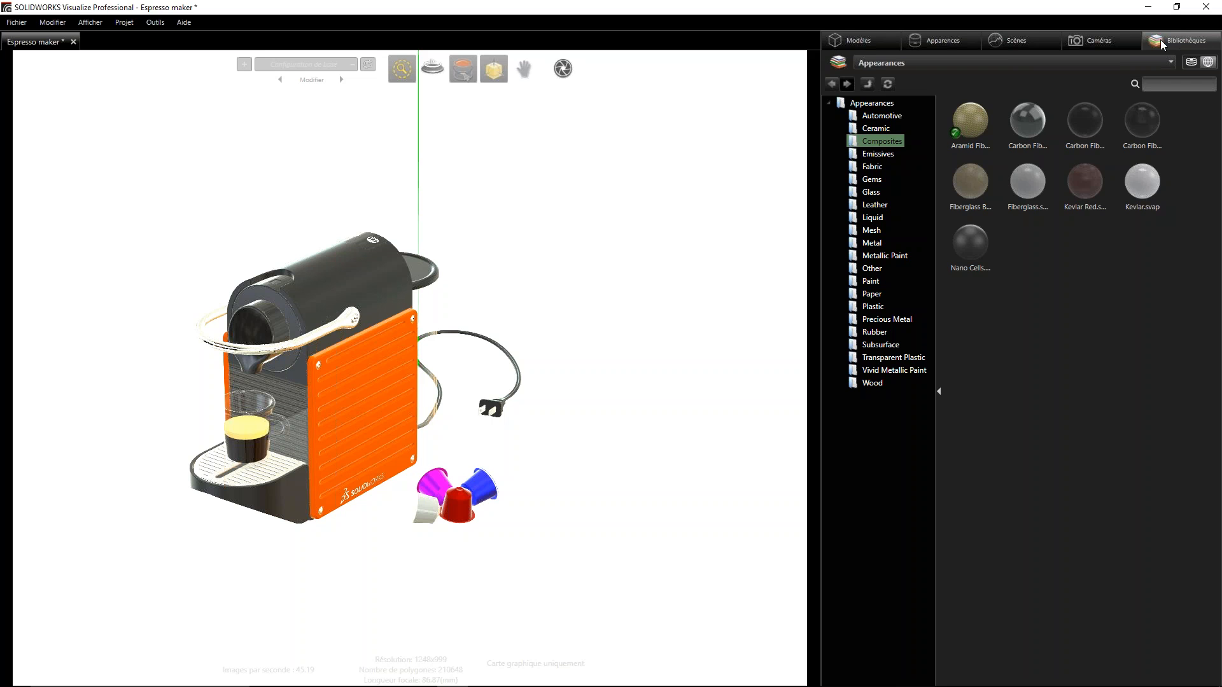
{"action": "left_click", "coordinate": [1193, 62]}
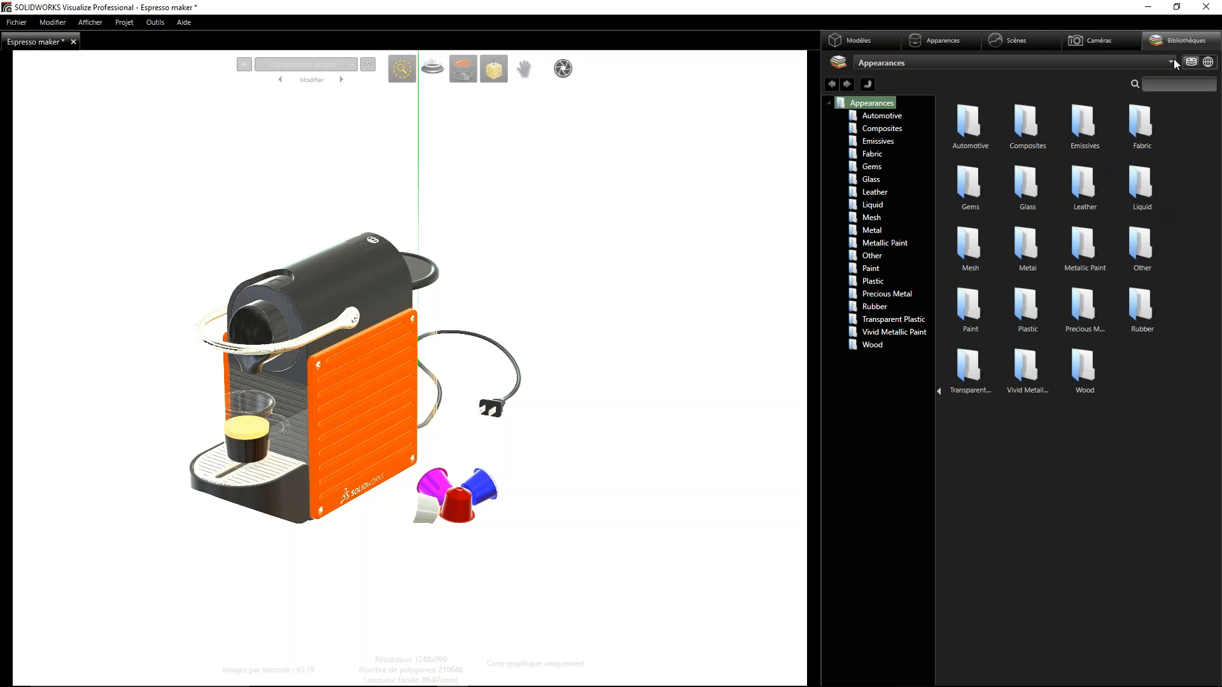
{"action": "left_click", "coordinate": [1170, 63]}
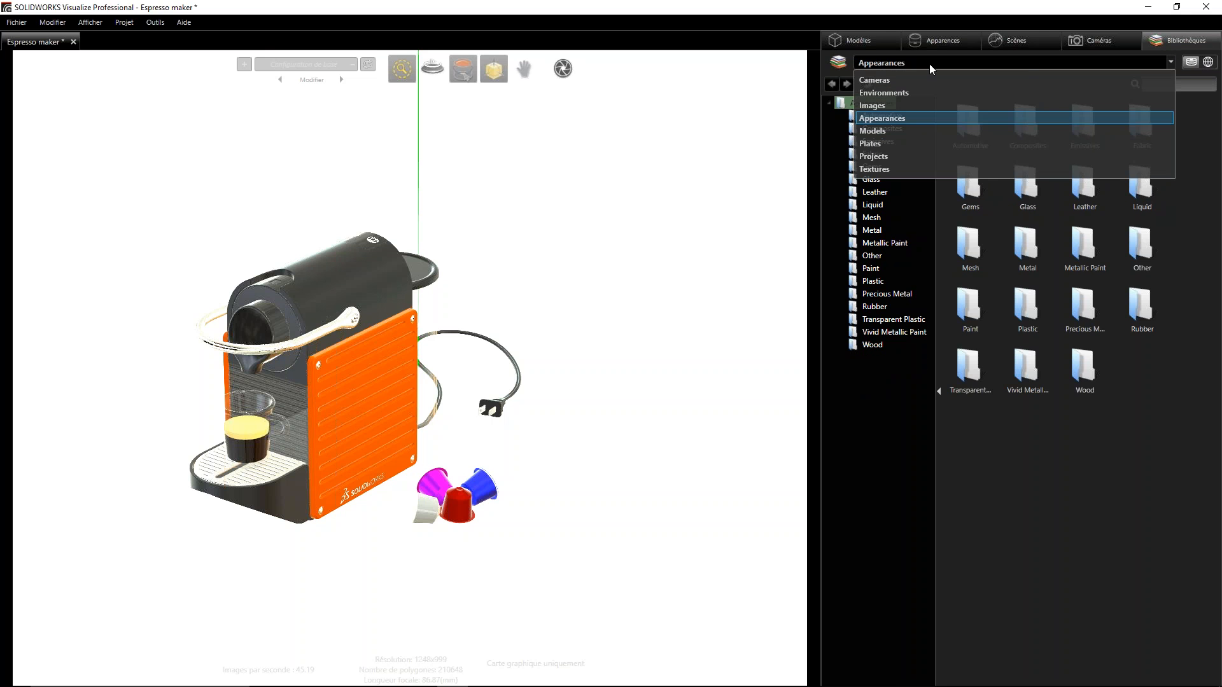
{"action": "left_click", "coordinate": [876, 104]}
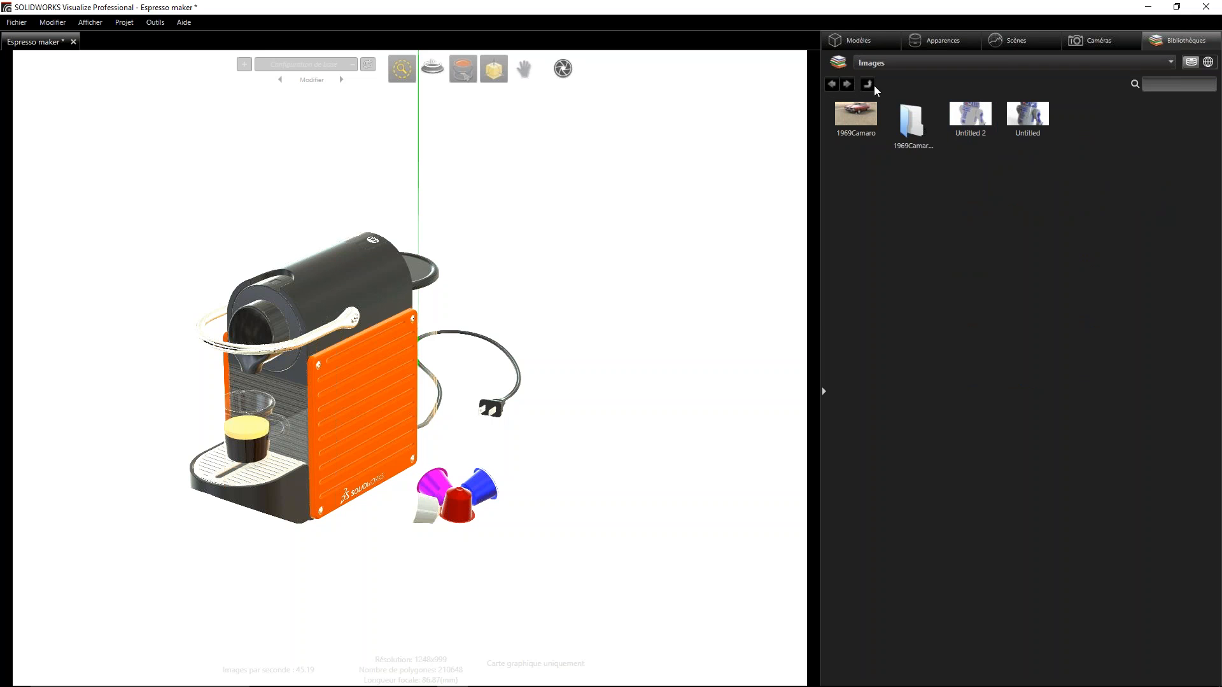
{"action": "left_click", "coordinate": [883, 68]}
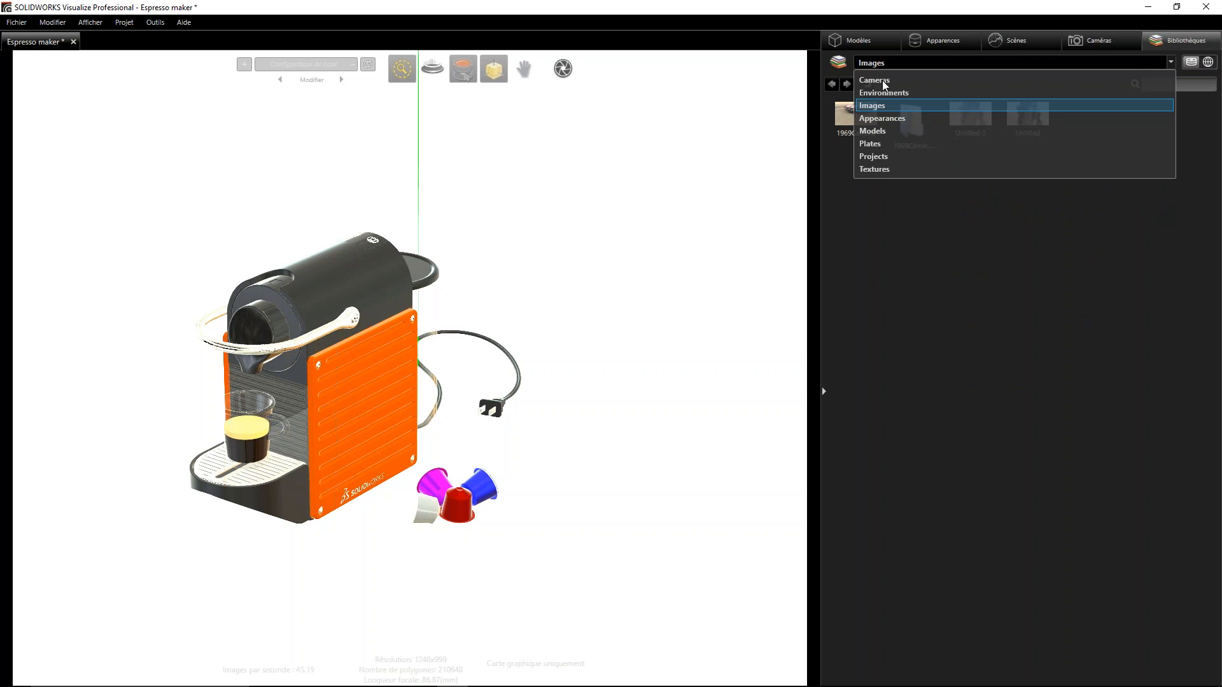
{"action": "left_click", "coordinate": [873, 156]}
{"action": "left_click", "coordinate": [883, 64]}
{"action": "left_click", "coordinate": [877, 143]}
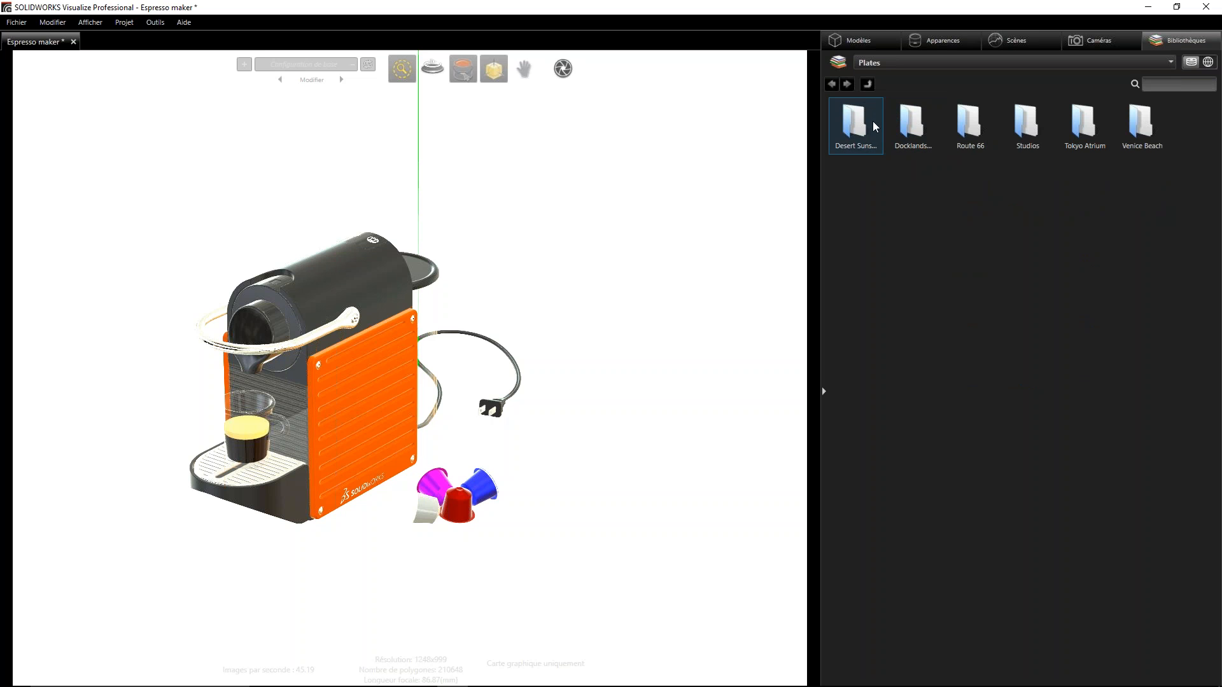
- Look through the Desert Sunset and Studios folders of background plates, returning to the folder overview
{"action": "double_click", "coordinate": [856, 124]}
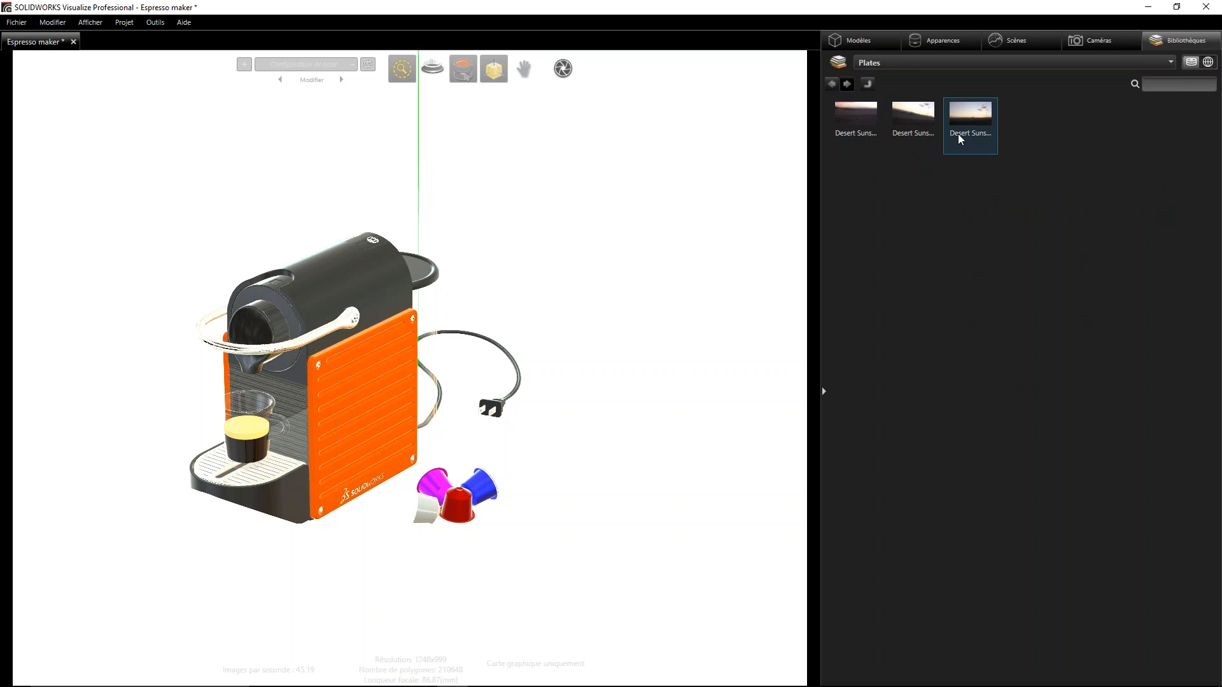
{"action": "left_click", "coordinate": [832, 84]}
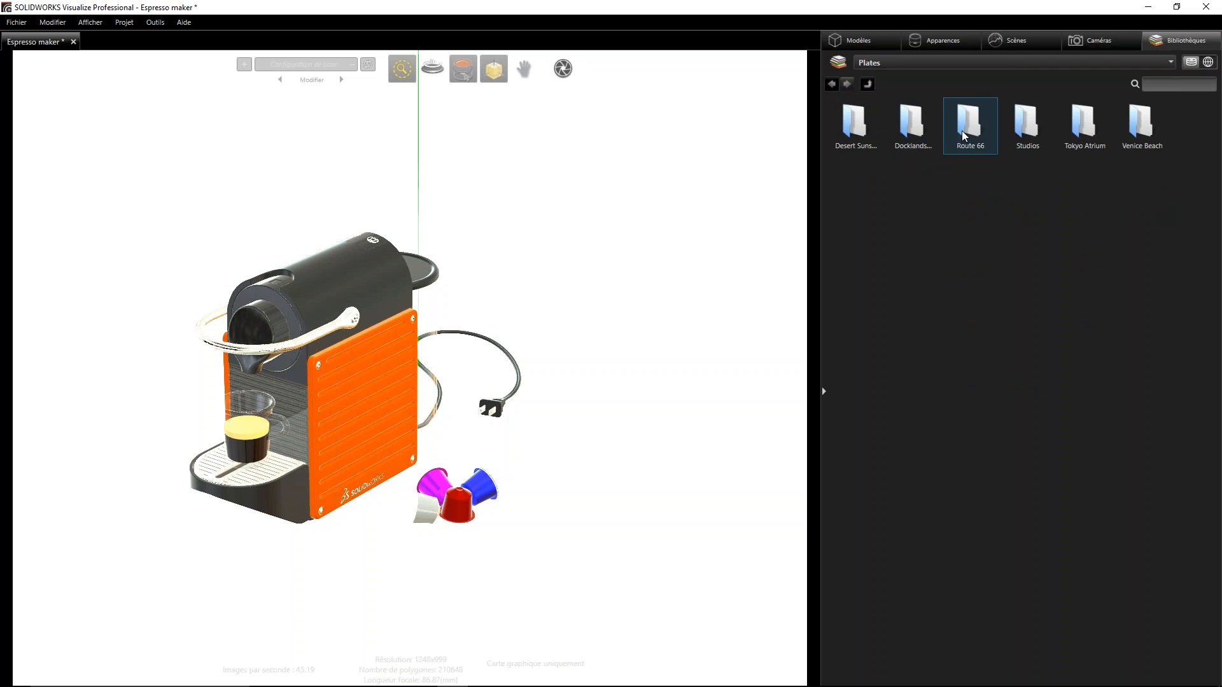
{"action": "double_click", "coordinate": [1032, 135]}
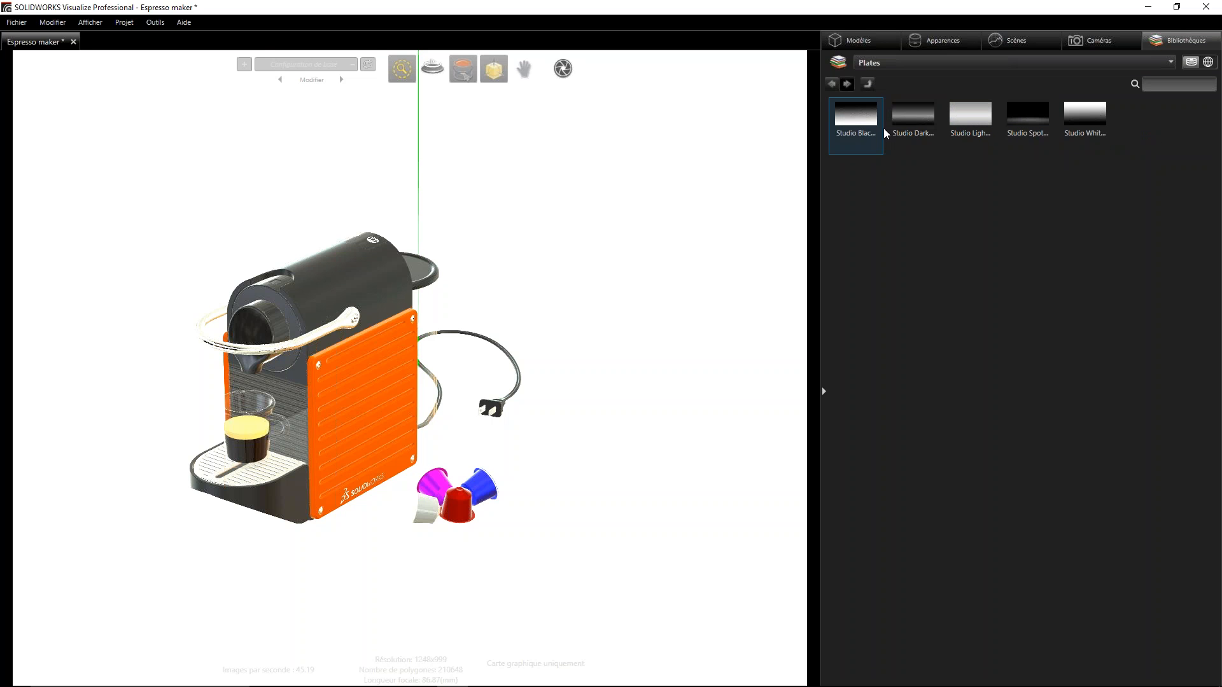
{"action": "left_click", "coordinate": [832, 84]}
- Apply the first Tokyo Atrium plate as the background image behind the espresso maker and check how the machine sits against it
{"action": "left_click", "coordinate": [1095, 136]}
{"action": "double_click", "coordinate": [1095, 135]}
{"action": "left_click_drag", "start_coordinate": [858, 115], "coordinate": [229, 275]}
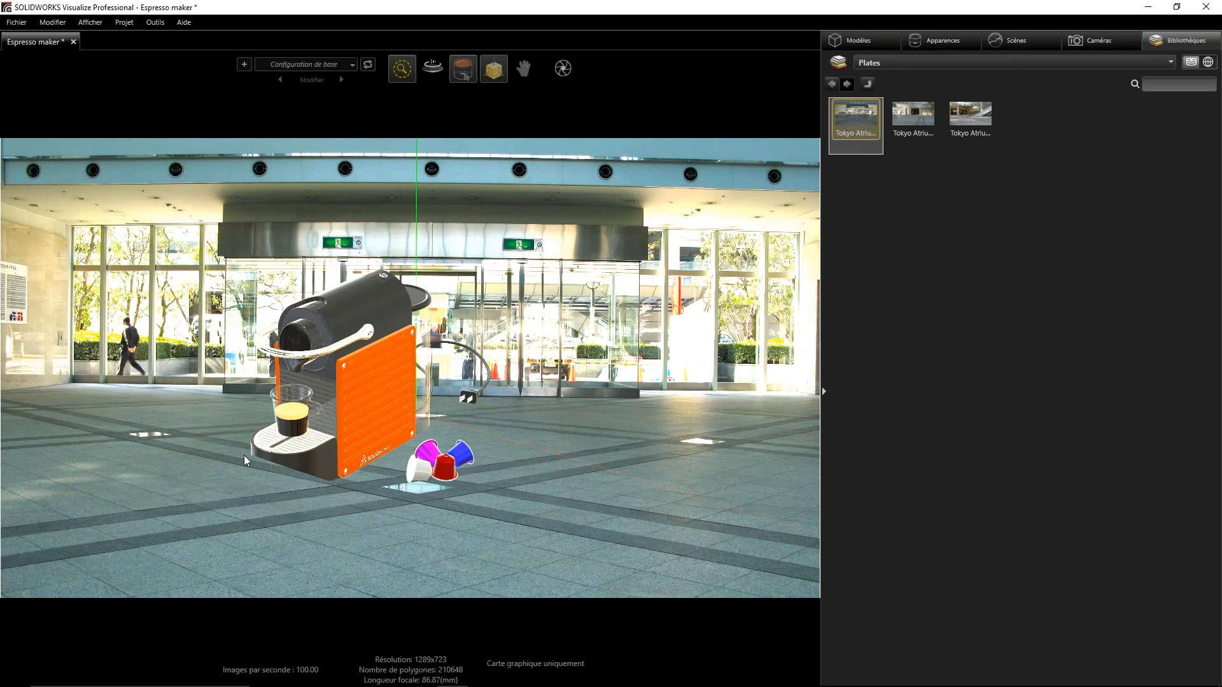
{"action": "scroll", "coordinate": [233, 452], "scroll_direction": "up", "scroll_amount": 3}
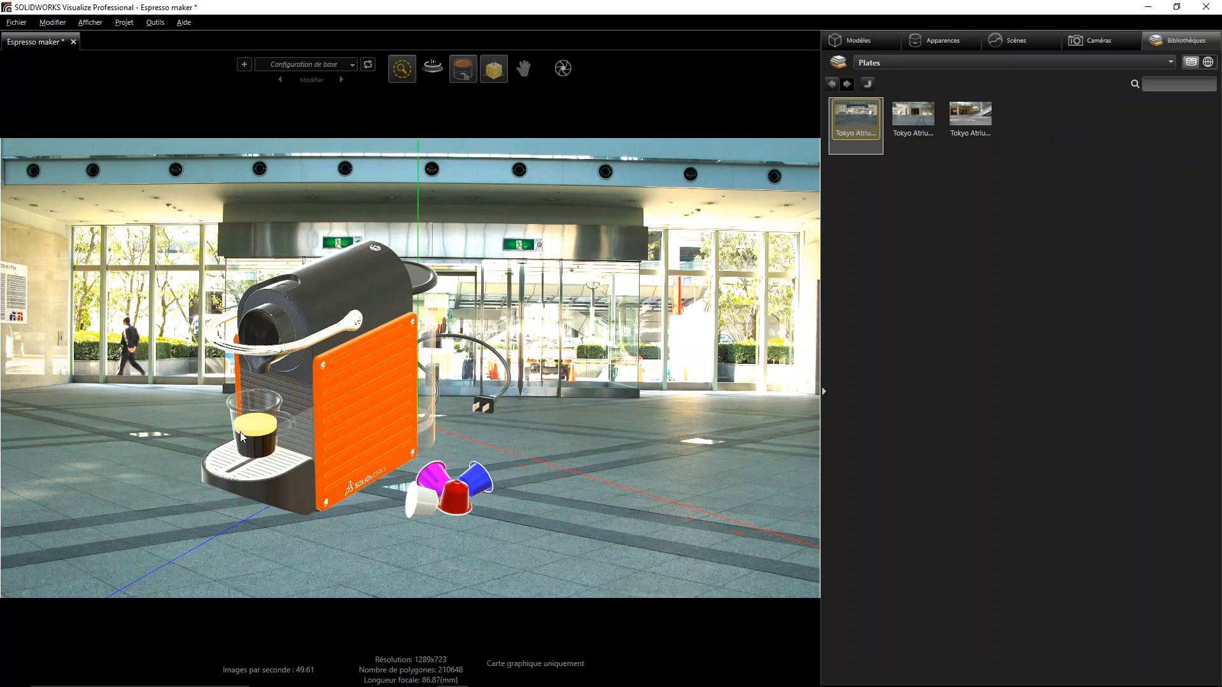
{"action": "mouse_move", "coordinate": [253, 435]}
{"action": "left_mouse_down"}
{"action": "mouse_move", "coordinate": [458, 273]}
{"action": "mouse_move", "coordinate": [439, 250]}
{"action": "mouse_move", "coordinate": [184, 356]}
{"action": "mouse_move", "coordinate": [494, 341]}
{"action": "mouse_move", "coordinate": [357, 257]}
{"action": "mouse_move", "coordinate": [366, 331]}
{"action": "mouse_move", "coordinate": [307, 654]}
{"action": "mouse_move", "coordinate": [293, 654]}
{"action": "mouse_move", "coordinate": [296, 367]}
{"action": "mouse_move", "coordinate": [252, 379]}
{"action": "mouse_move", "coordinate": [240, 420]}
{"action": "left_mouse_up"}
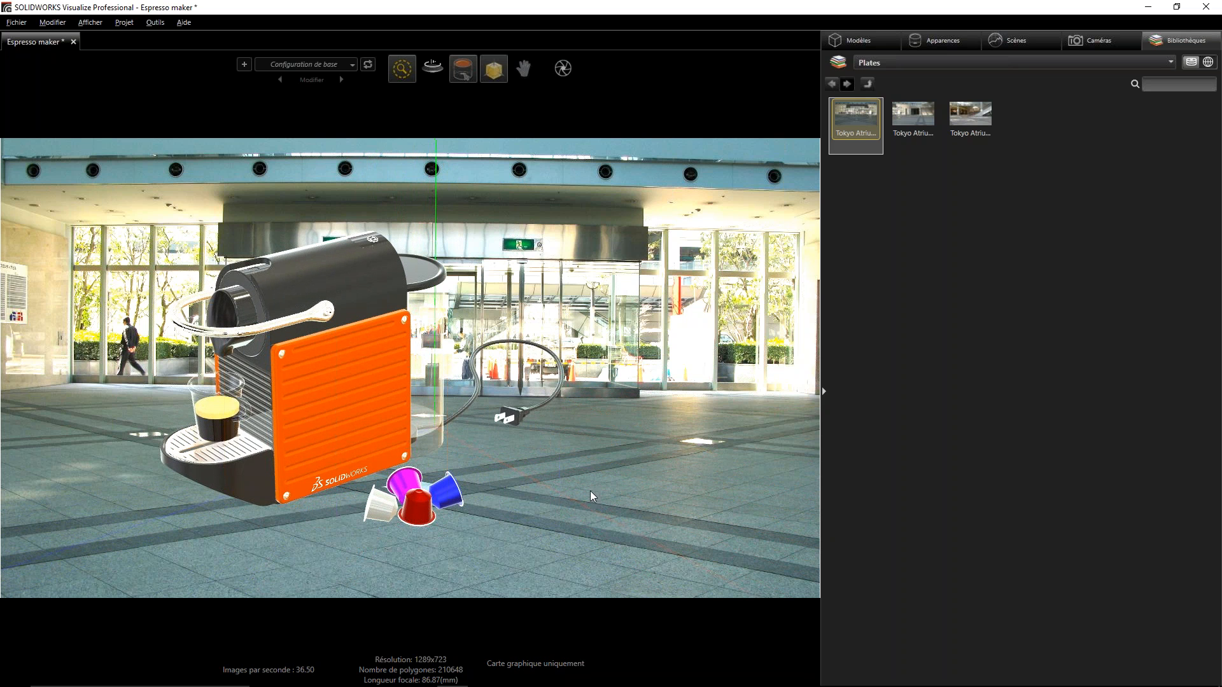
- Hide the Tokyo Atrium 1 background image and examine the espresso maker against the Kitchen environment from several angles
{"action": "left_click", "coordinate": [1028, 38]}
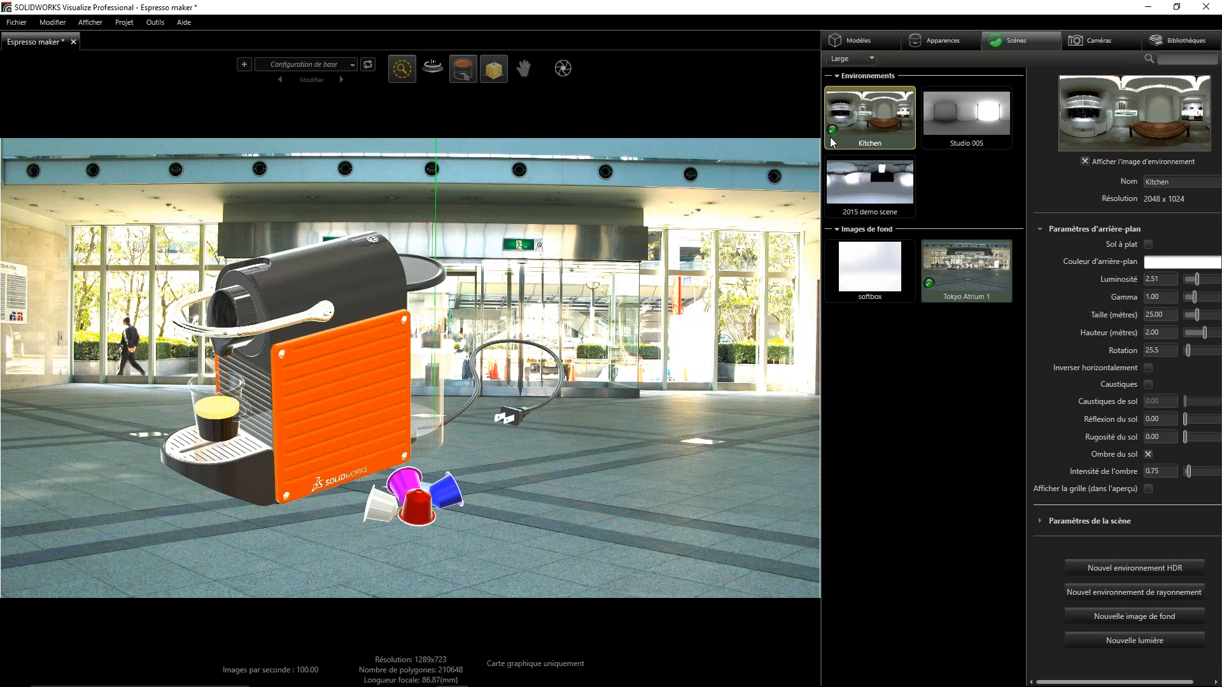
{"action": "left_click", "coordinate": [984, 282]}
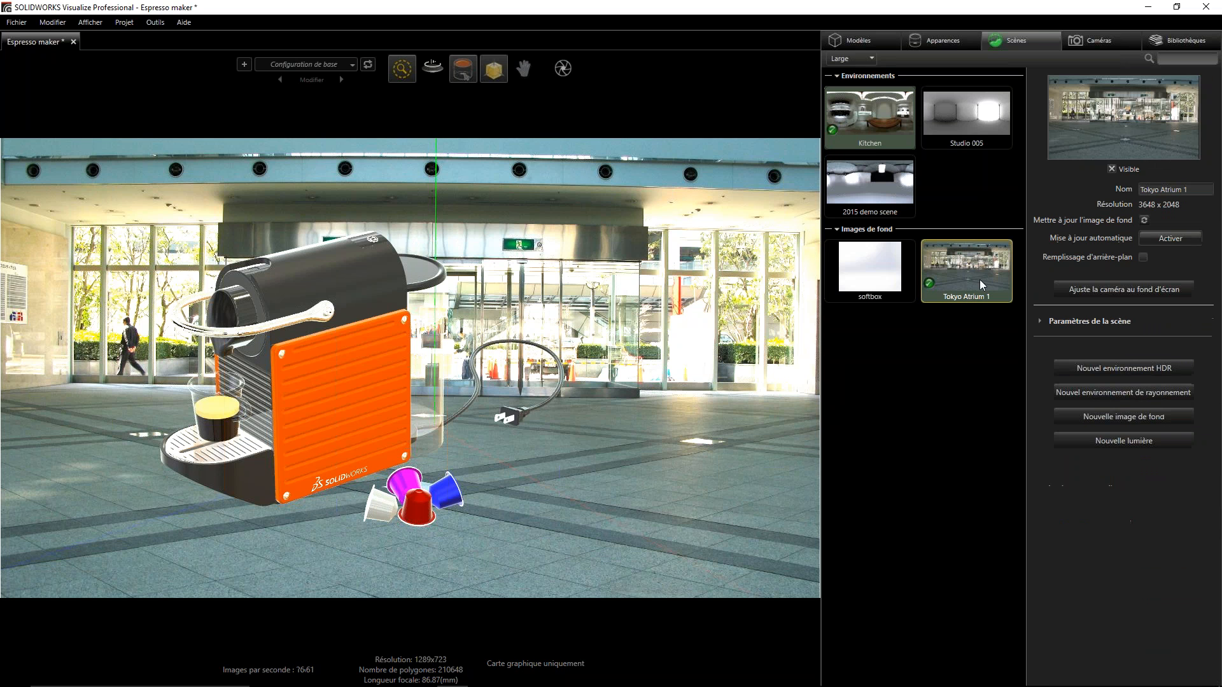
{"action": "left_click", "coordinate": [1112, 169]}
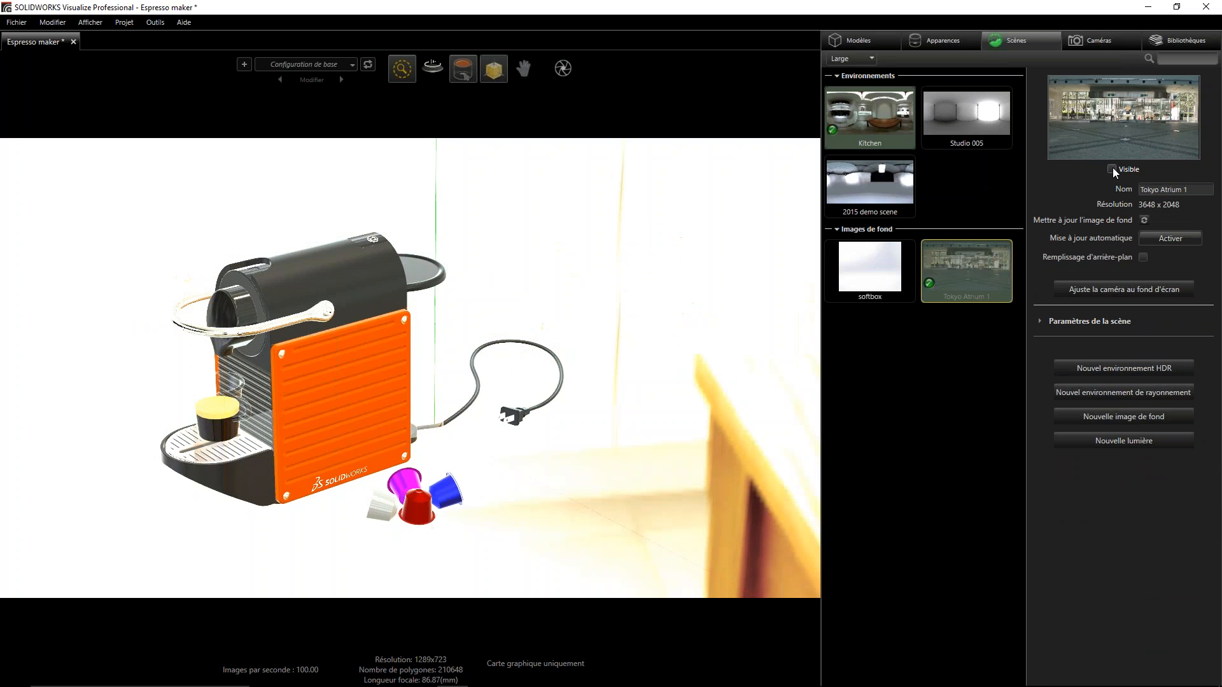
{"action": "right_click_drag", "start_coordinate": [534, 211], "coordinate": [423, 304], "text": "alt"}
{"action": "left_click_drag", "start_coordinate": [422, 304], "coordinate": [274, 337], "text": "alt"}
{"action": "right_click_drag", "start_coordinate": [447, 429], "coordinate": [425, 189], "text": "alt"}
{"action": "mouse_move", "coordinate": [396, 382]}
{"action": "right_mouse_down", "text": "alt"}
{"action": "mouse_move", "coordinate": [422, 165]}
{"action": "mouse_move", "coordinate": [426, 206]}
{"action": "right_mouse_up", "text": "alt"}
{"action": "right_click_drag", "start_coordinate": [418, 417], "coordinate": [425, 327], "text": "alt"}
{"action": "left_click_drag", "start_coordinate": [348, 347], "coordinate": [273, 365], "text": "alt"}
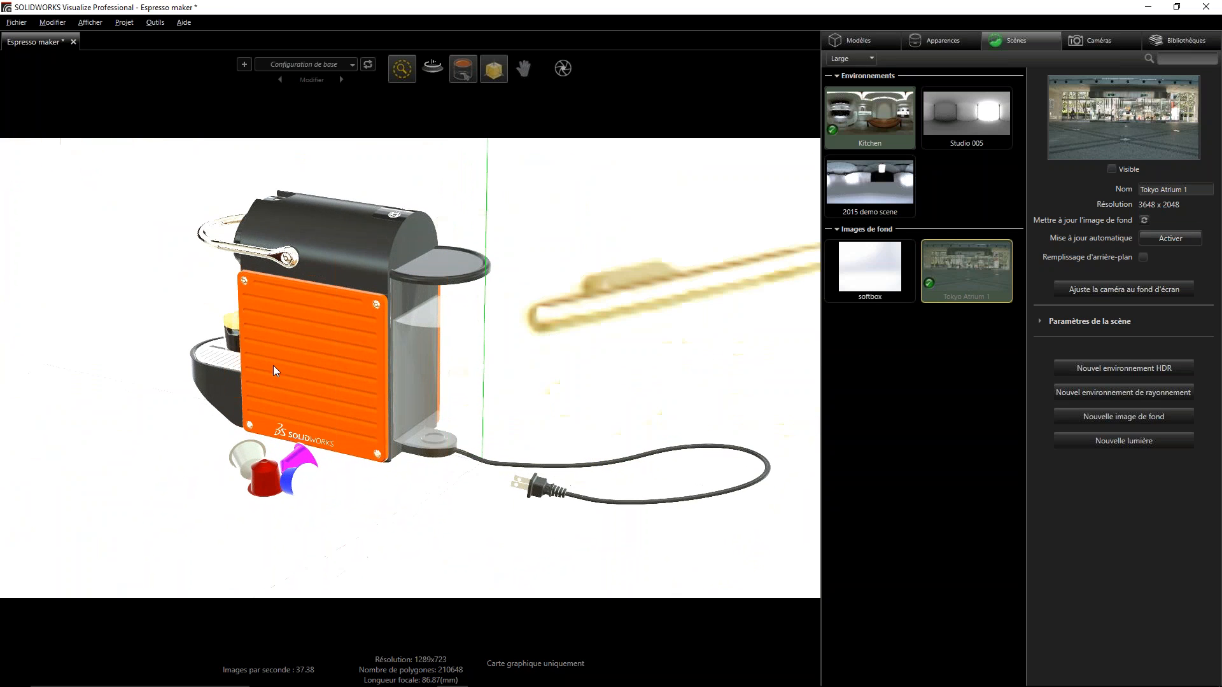
- Try the 2015 demo scene environment and switch back to the Kitchen environment
{"action": "double_click", "coordinate": [869, 178]}
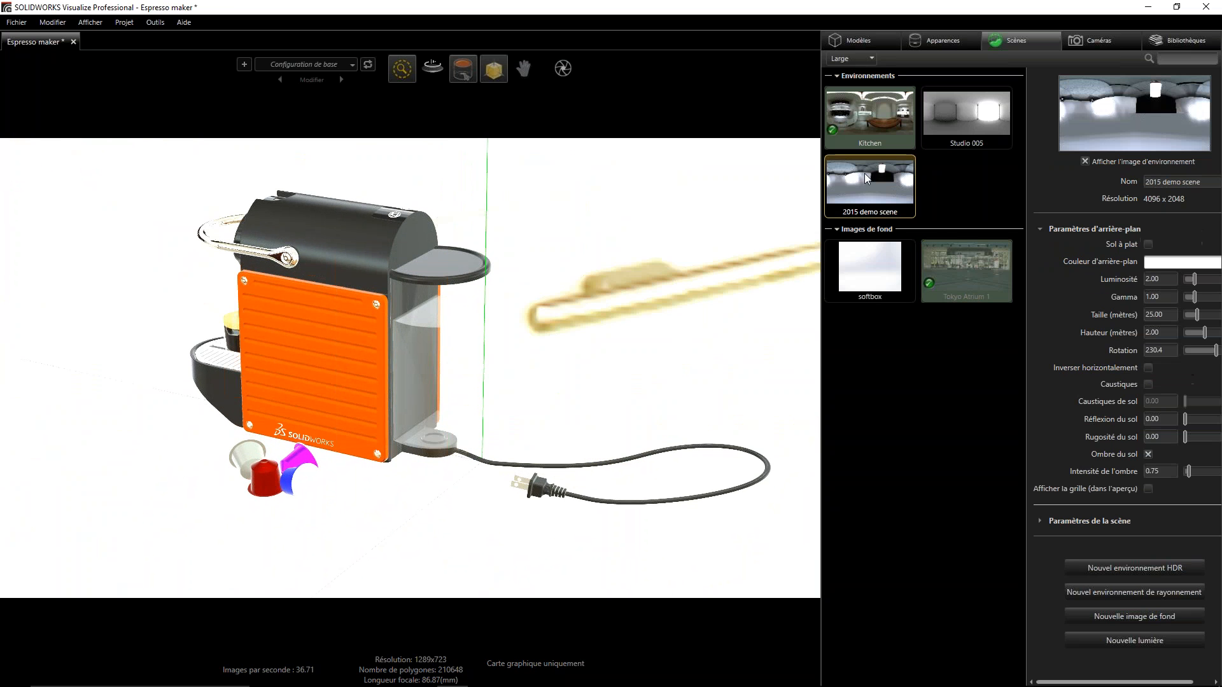
{"action": "right_click_drag", "start_coordinate": [533, 239], "coordinate": [462, 213], "text": "alt"}
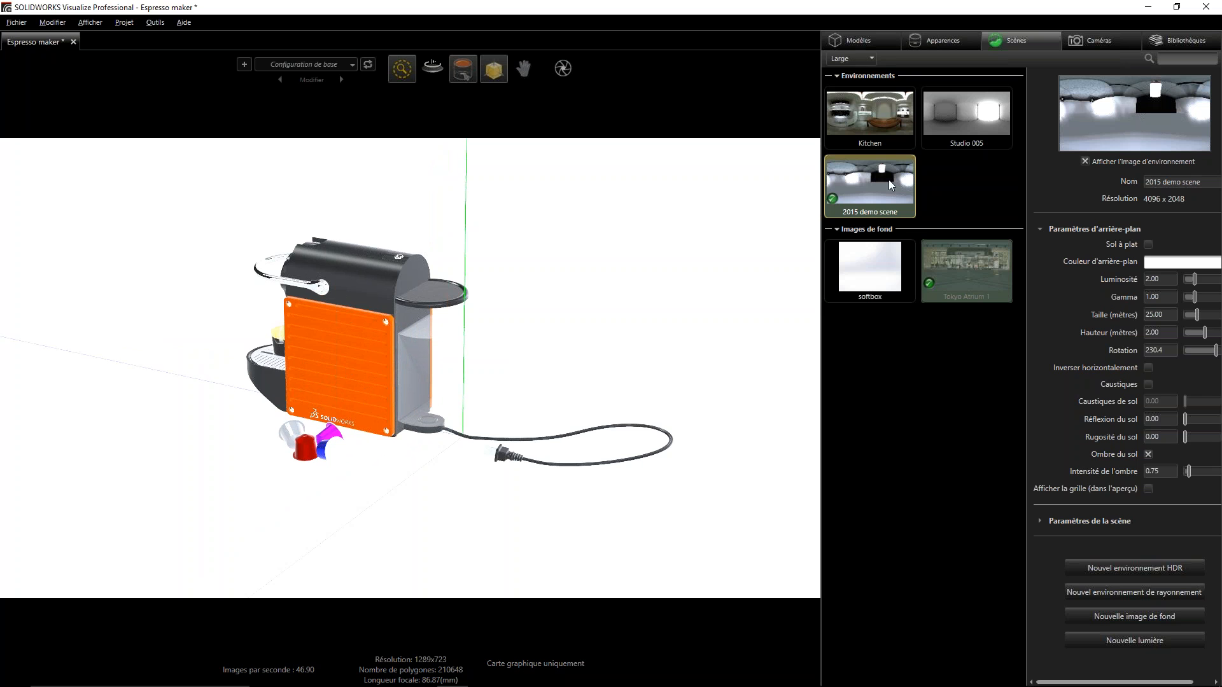
{"action": "left_click", "coordinate": [843, 110]}
{"action": "right_click_drag", "start_coordinate": [240, 177], "coordinate": [234, 378], "text": "alt"}
{"action": "right_click_drag", "start_coordinate": [344, 349], "coordinate": [335, 223], "text": "alt"}
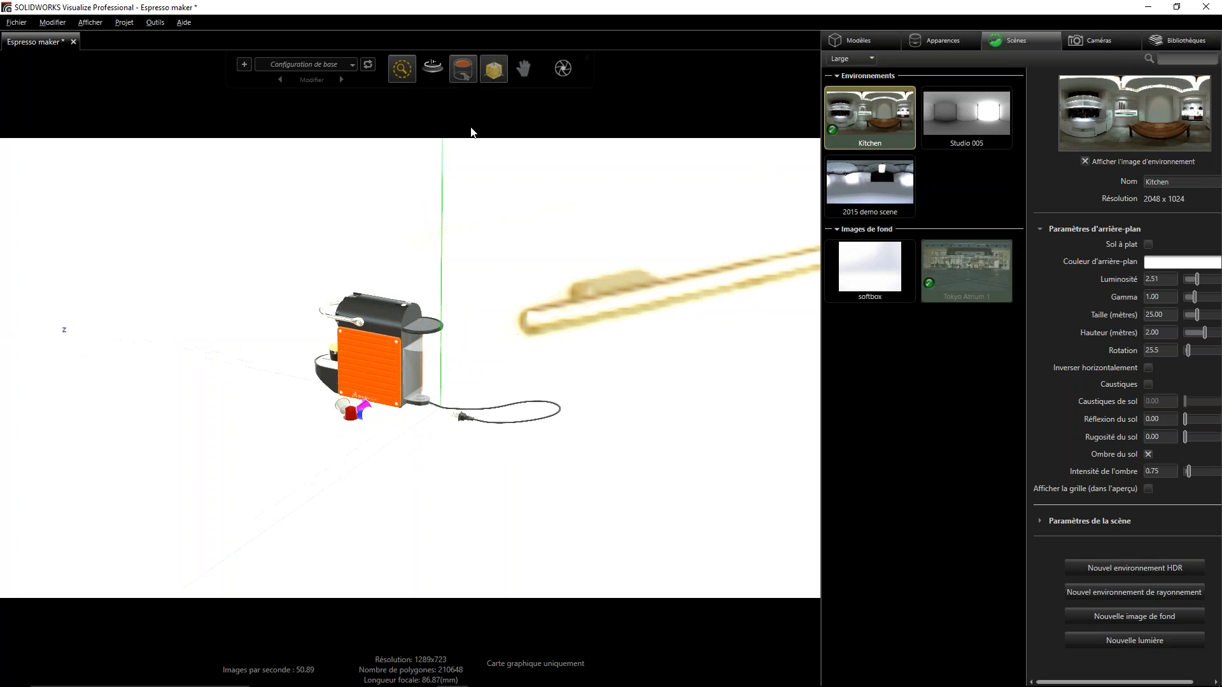
- Select the whole Espresso maker model for scaling, squash its height slightly, and undo that change
{"action": "left_click", "coordinate": [436, 96]}
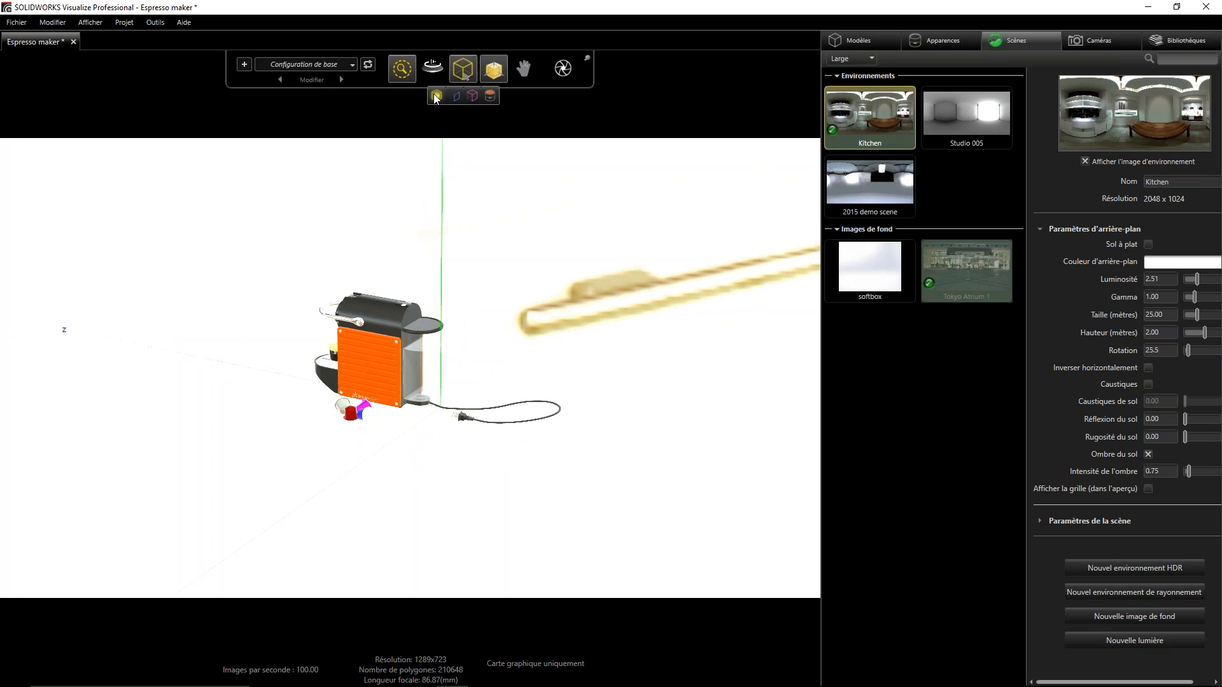
{"action": "left_click", "coordinate": [376, 356]}
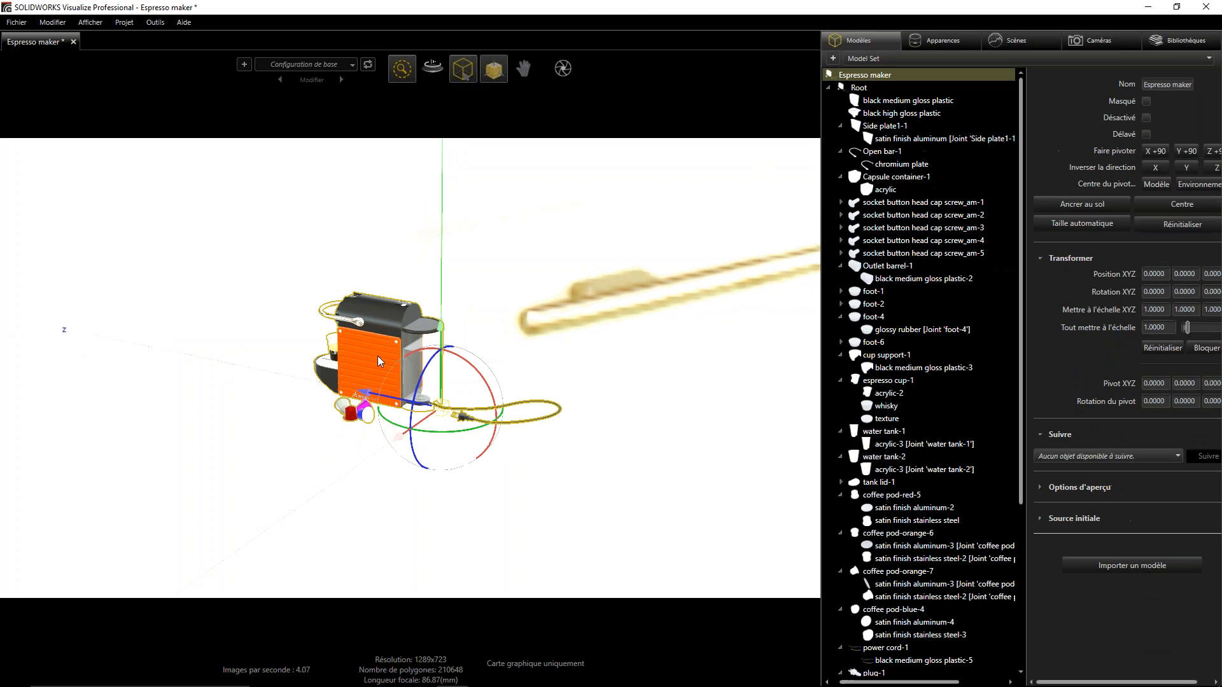
{"action": "mouse_move", "coordinate": [501, 71]}
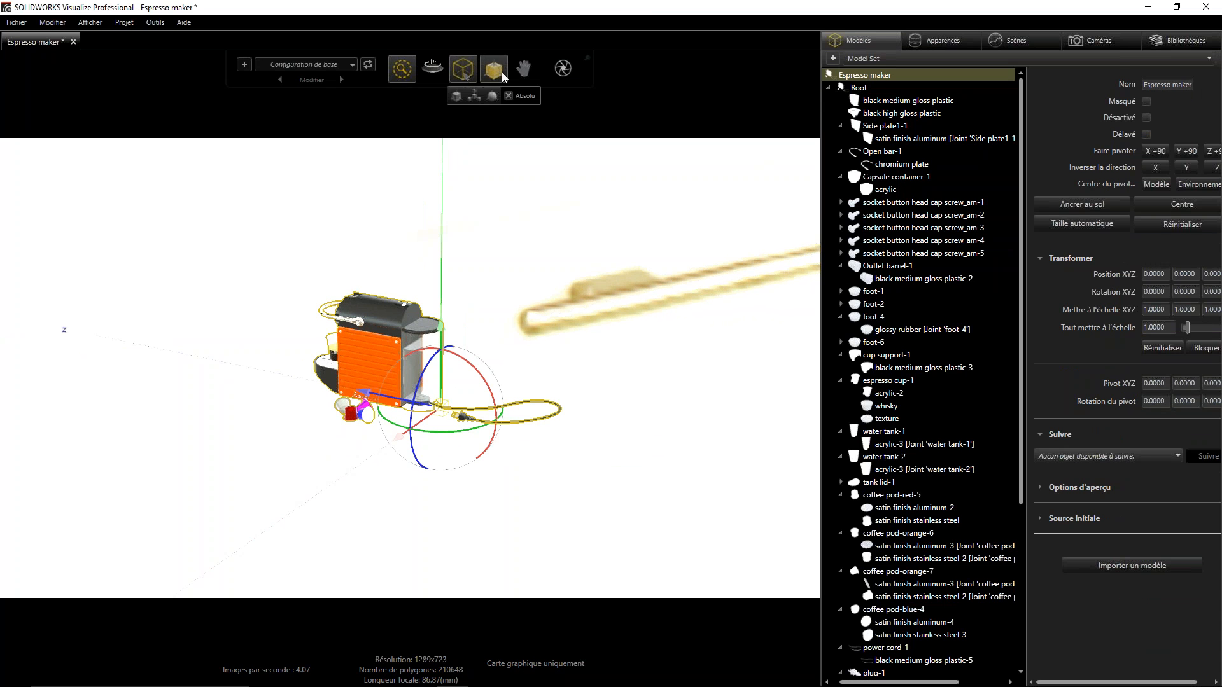
{"action": "left_click", "coordinate": [473, 97]}
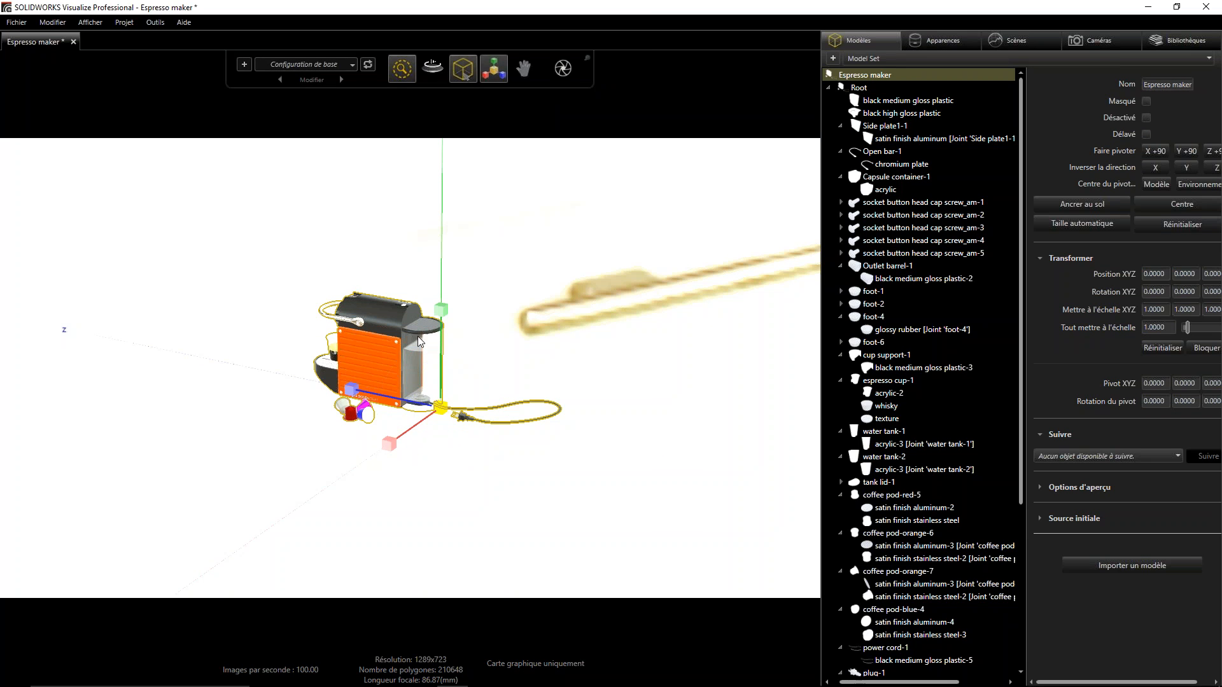
{"action": "mouse_move", "coordinate": [442, 317]}
{"action": "left_mouse_down"}
{"action": "mouse_move", "coordinate": [447, 228]}
{"action": "mouse_move", "coordinate": [442, 321]}
{"action": "left_mouse_up"}
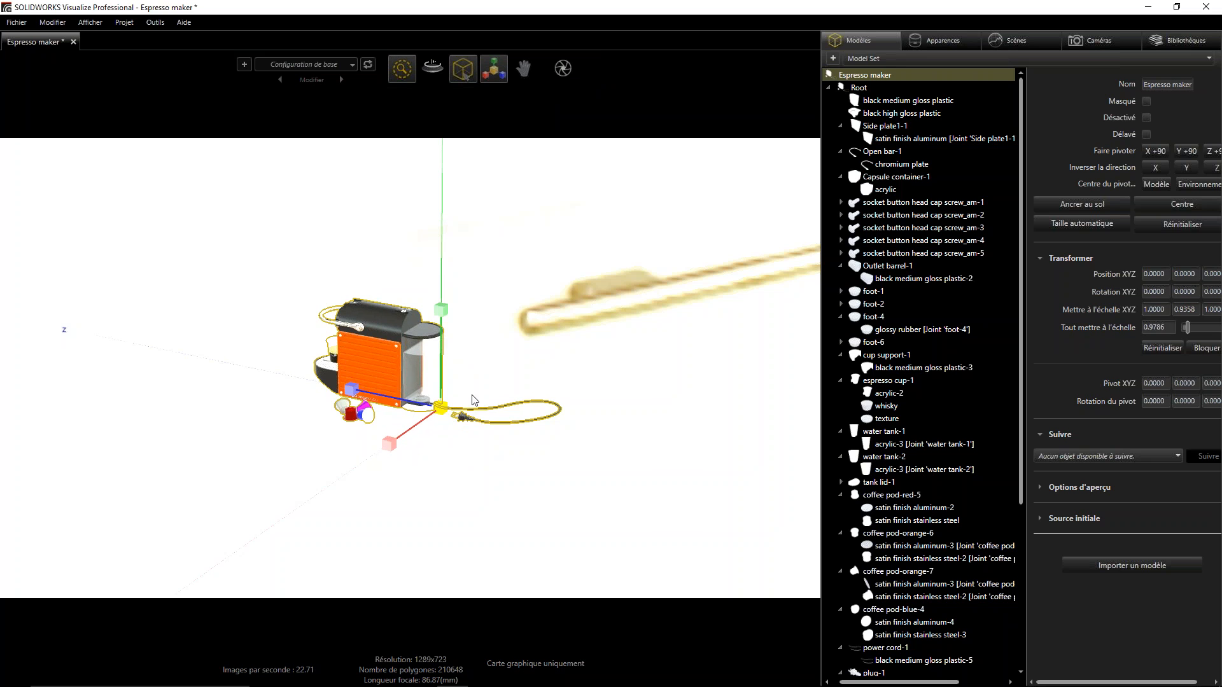
{"action": "key", "text": "ctrl+z"}
- Enlarge the whole Espresso maker model uniformly to a scale of about 30.54 to suit the kitchen table
{"action": "scroll", "coordinate": [436, 310], "scroll_direction": "up", "scroll_amount": 3}
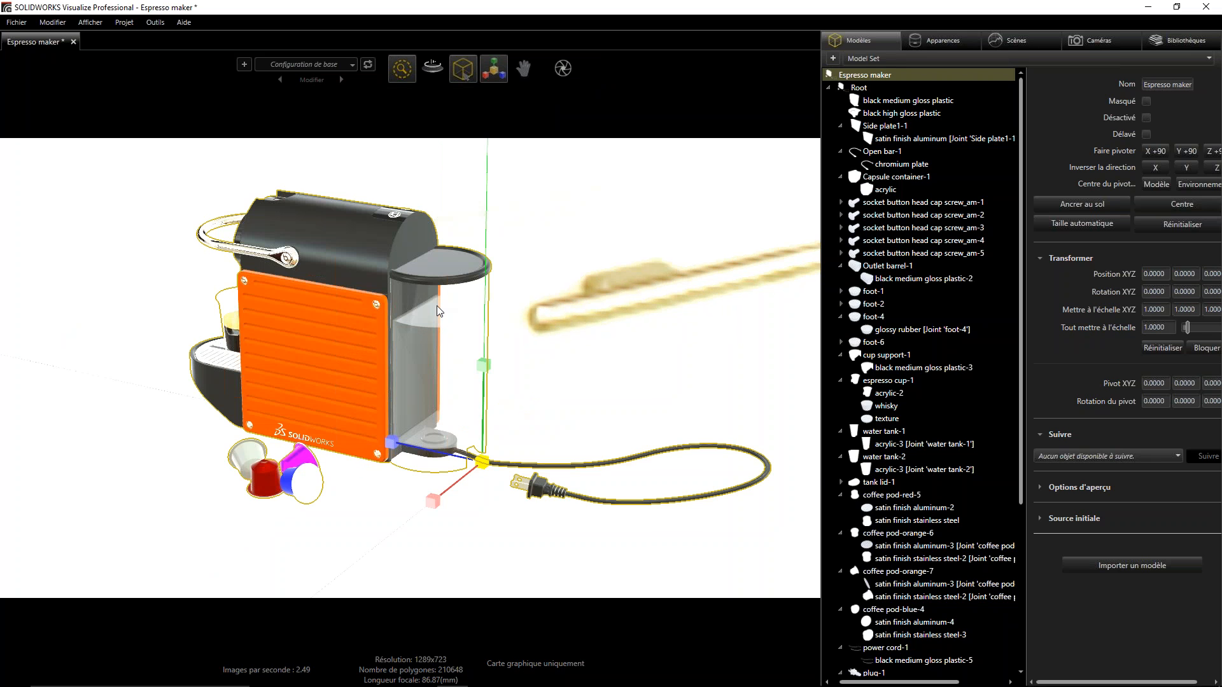
{"action": "left_click_drag", "start_coordinate": [484, 465], "coordinate": [483, 74]}
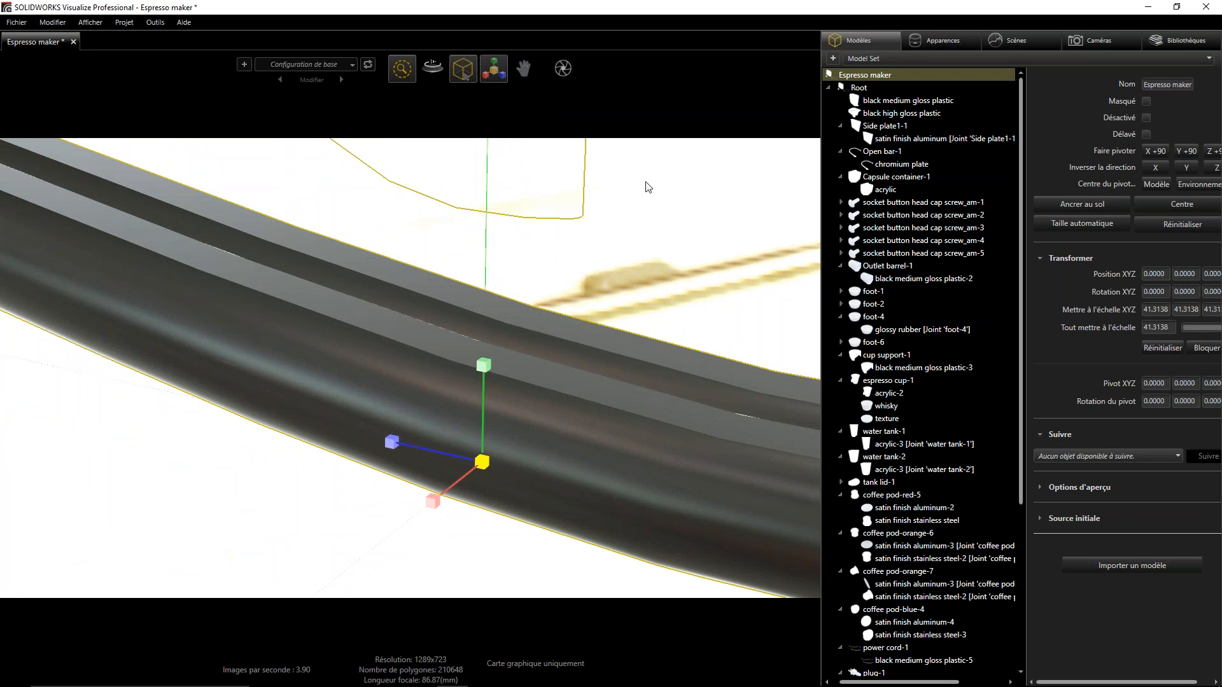
{"action": "right_click_drag", "start_coordinate": [739, 256], "coordinate": [662, 585], "text": "alt"}
{"action": "right_click_drag", "start_coordinate": [466, 289], "coordinate": [448, 414], "text": "alt"}
{"action": "left_click_drag", "start_coordinate": [435, 342], "coordinate": [249, 366], "text": "alt"}
{"action": "right_click_drag", "start_coordinate": [250, 366], "coordinate": [271, 243], "text": "alt"}
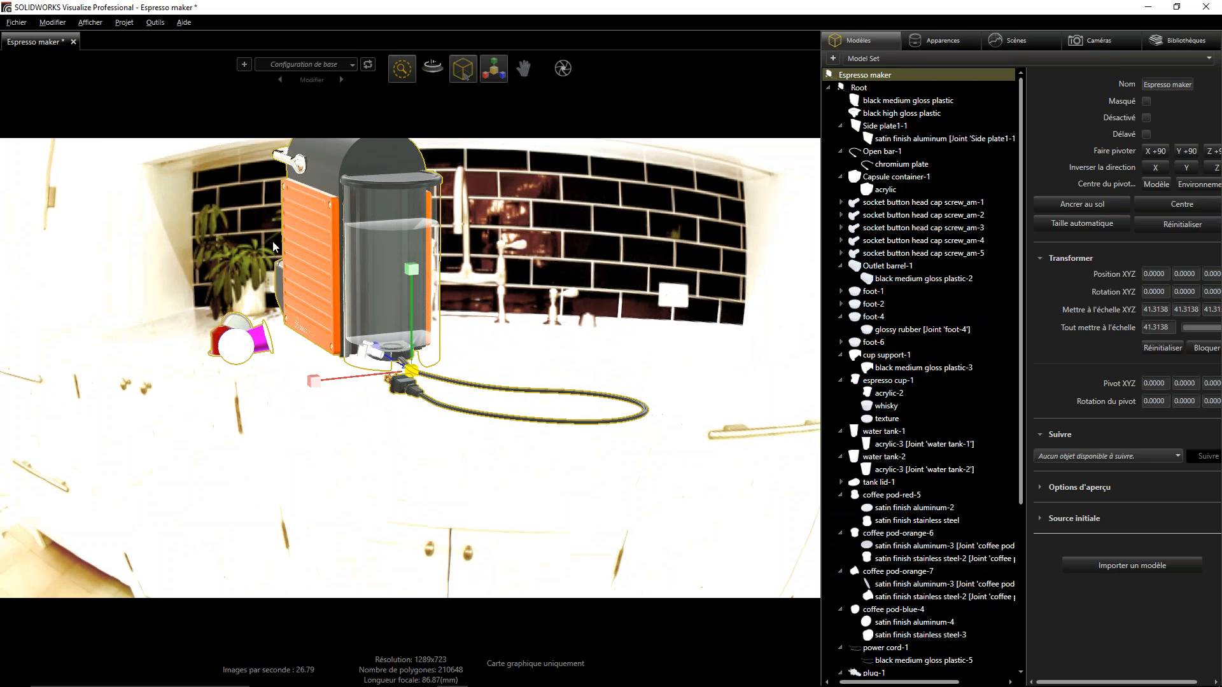
{"action": "left_click_drag", "start_coordinate": [413, 375], "coordinate": [979, 338], "text": "alt"}
{"action": "left_click_drag", "start_coordinate": [306, 330], "coordinate": [475, 390], "text": "alt"}
{"action": "mouse_move", "coordinate": [474, 385]}
{"action": "right_mouse_down", "text": "alt"}
{"action": "mouse_move", "coordinate": [477, 349]}
{"action": "mouse_move", "coordinate": [476, 382]}
{"action": "right_mouse_up", "text": "alt"}
{"action": "left_click_drag", "start_coordinate": [476, 382], "coordinate": [499, 393], "text": "alt"}
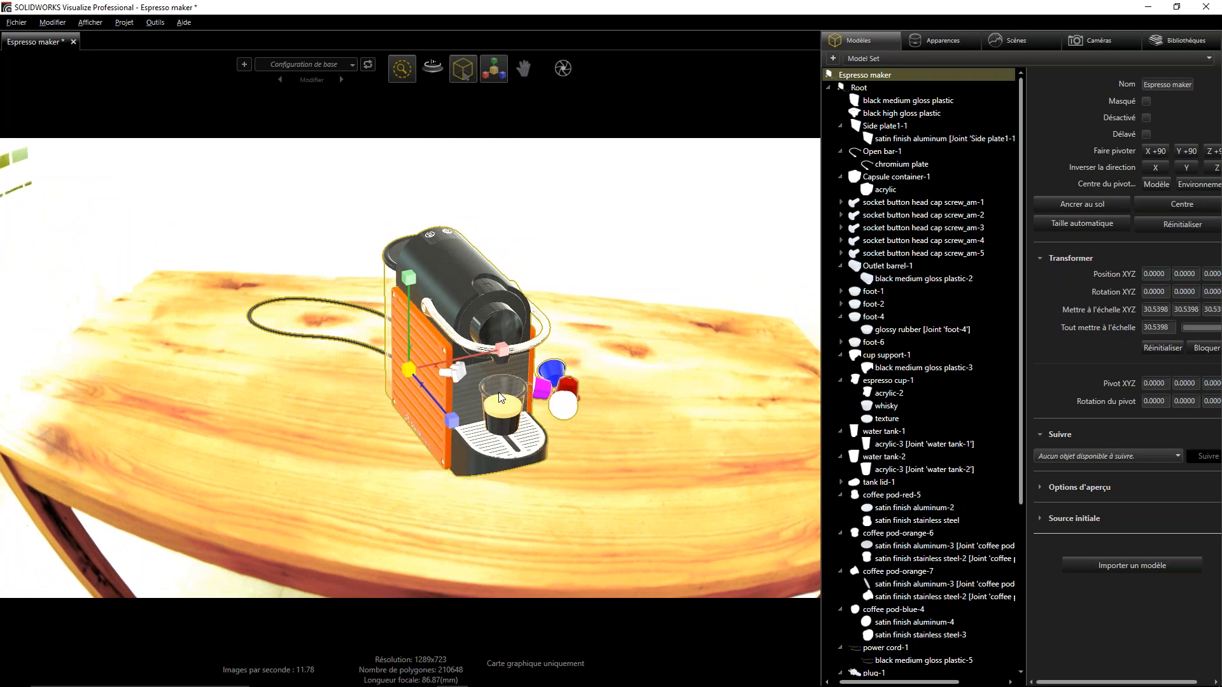
{"action": "right_click_drag", "start_coordinate": [498, 393], "coordinate": [499, 359], "text": "alt"}
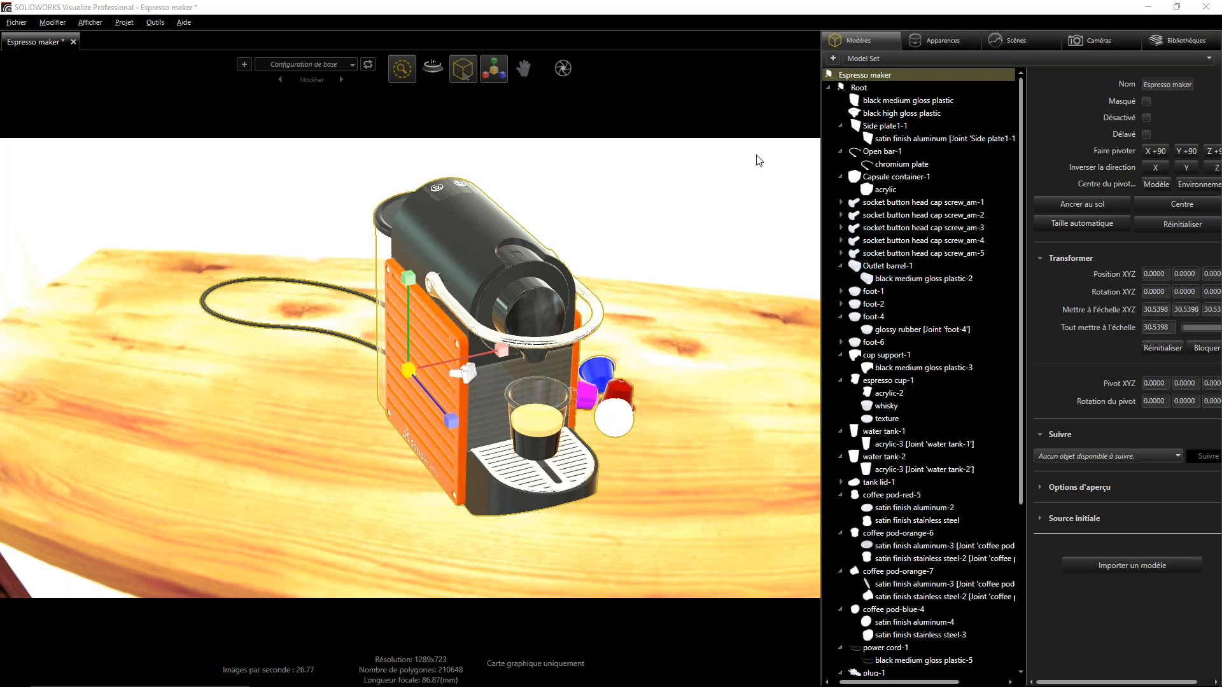
- Deselect the espresso maker, show the Kitchen scene settings and switch the viewport to the accurate render mode
{"action": "left_click", "coordinate": [673, 173]}
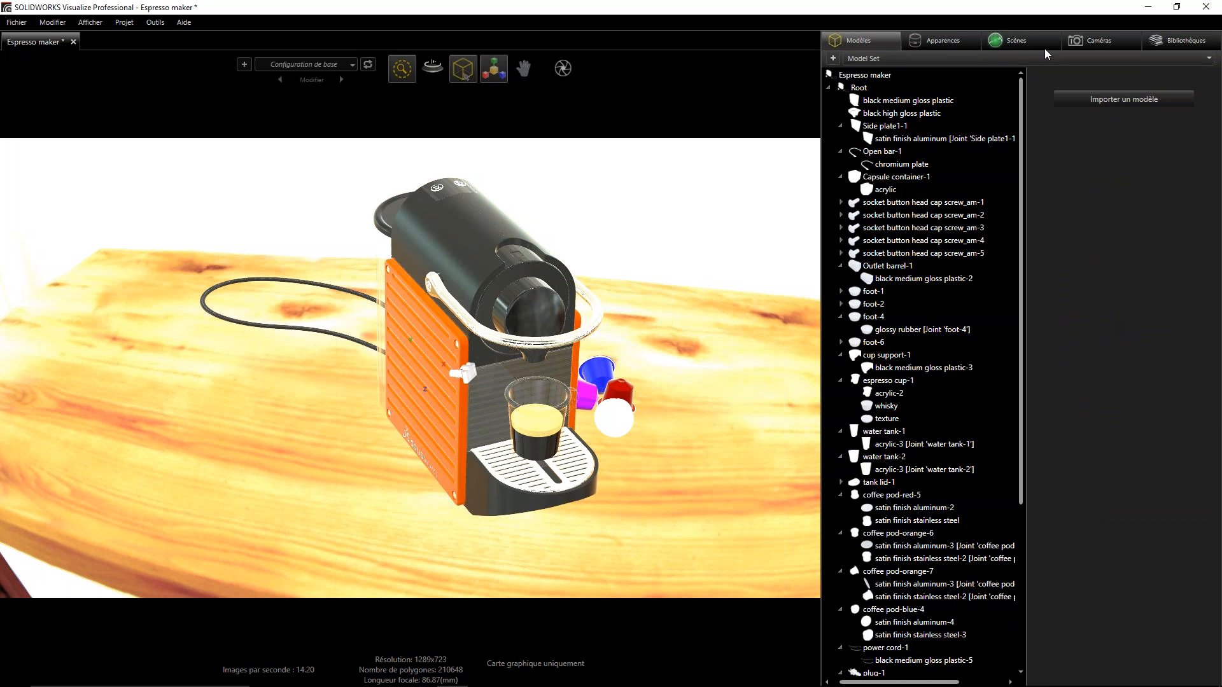
{"action": "left_click", "coordinate": [1025, 40]}
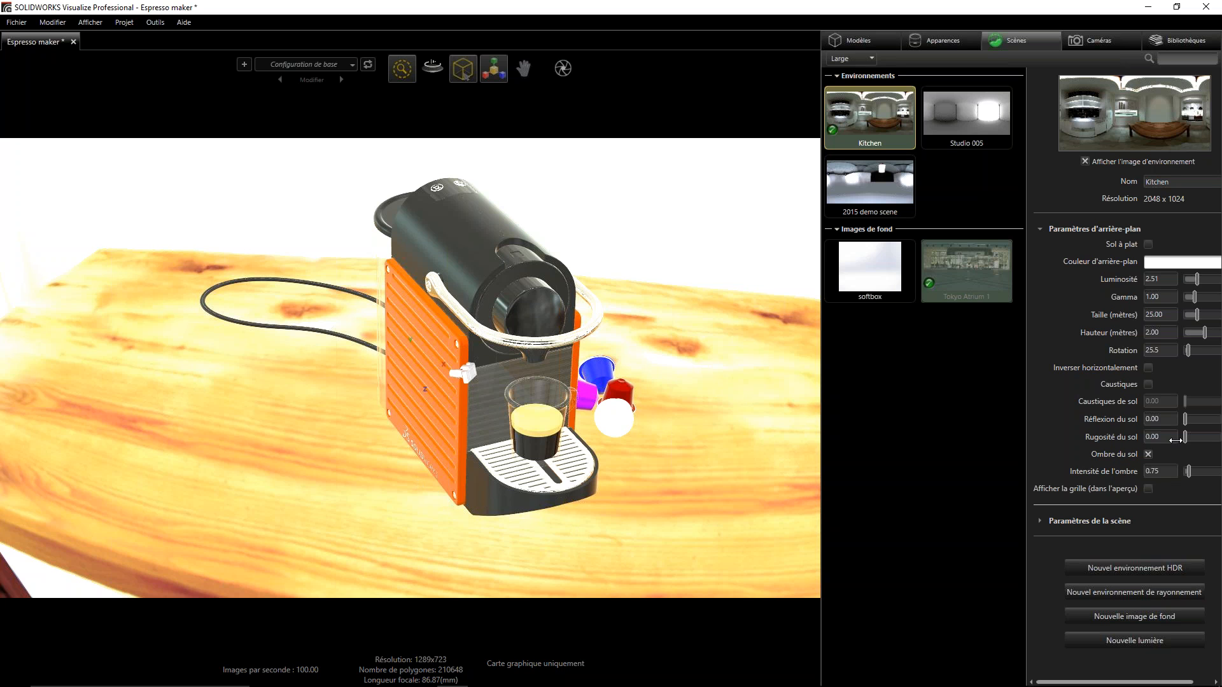
{"action": "mouse_move", "coordinate": [402, 68]}
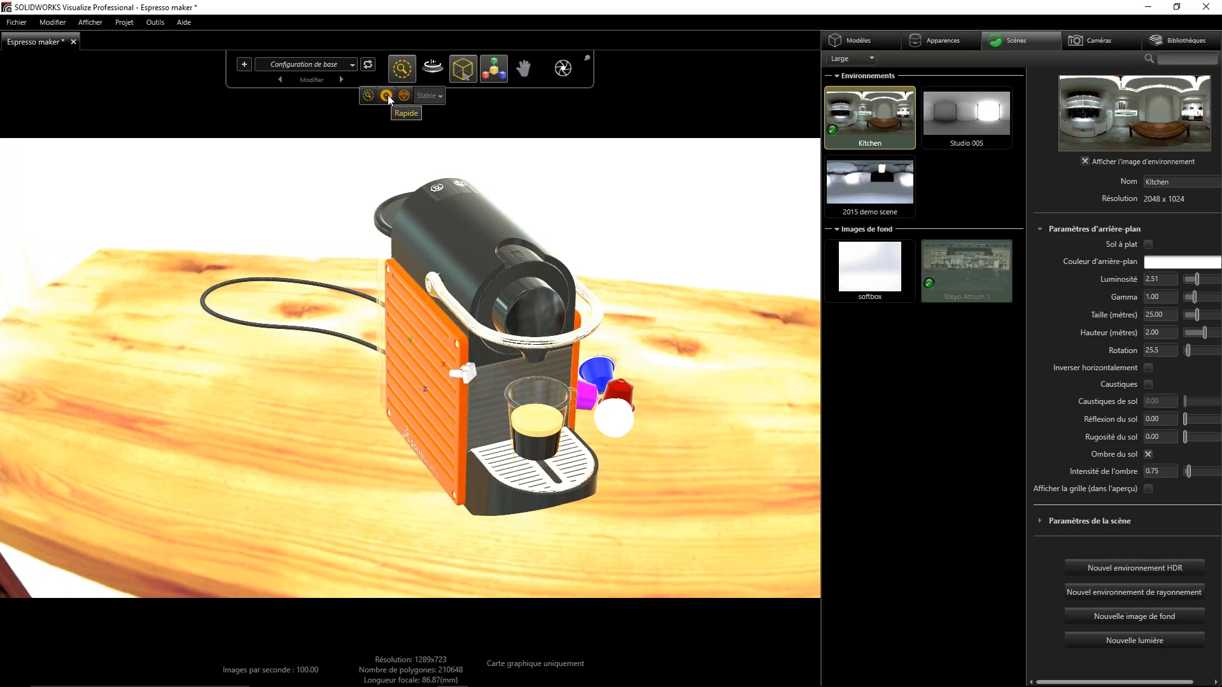
{"action": "left_click", "coordinate": [404, 96]}
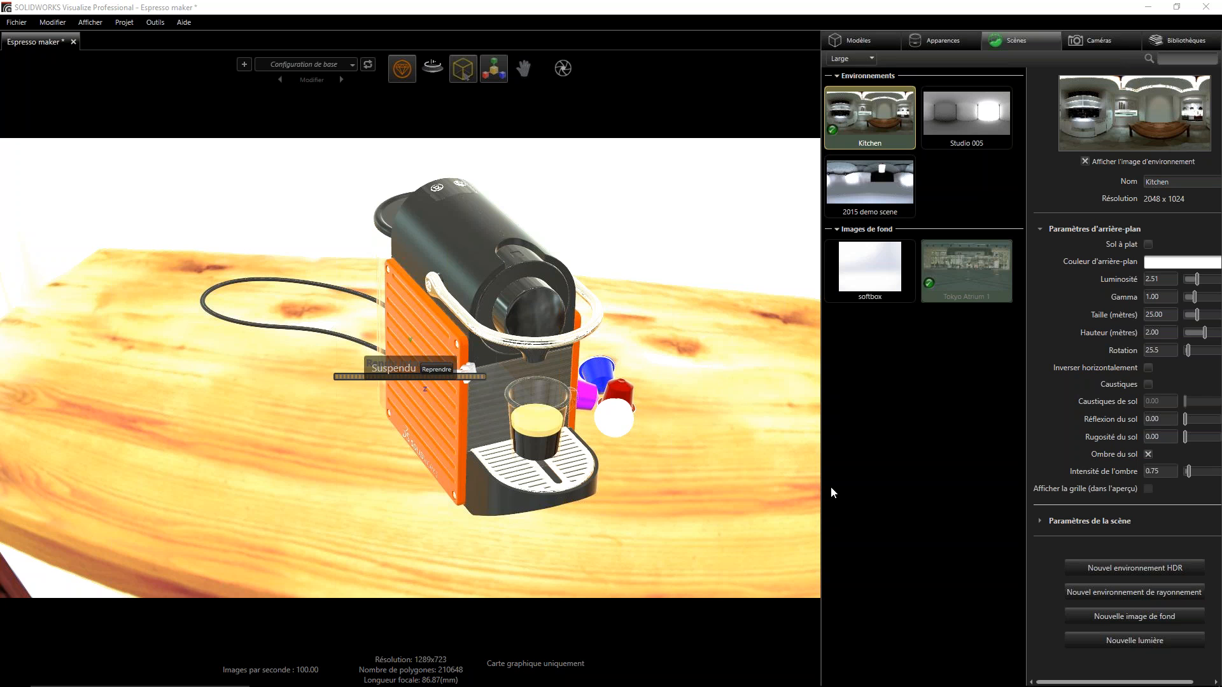
- Switch the viewport to Fast (Rapide) rendering, resume the paused render and examine the espresso maker on the kitchen table
{"action": "mouse_move", "coordinate": [405, 75]}
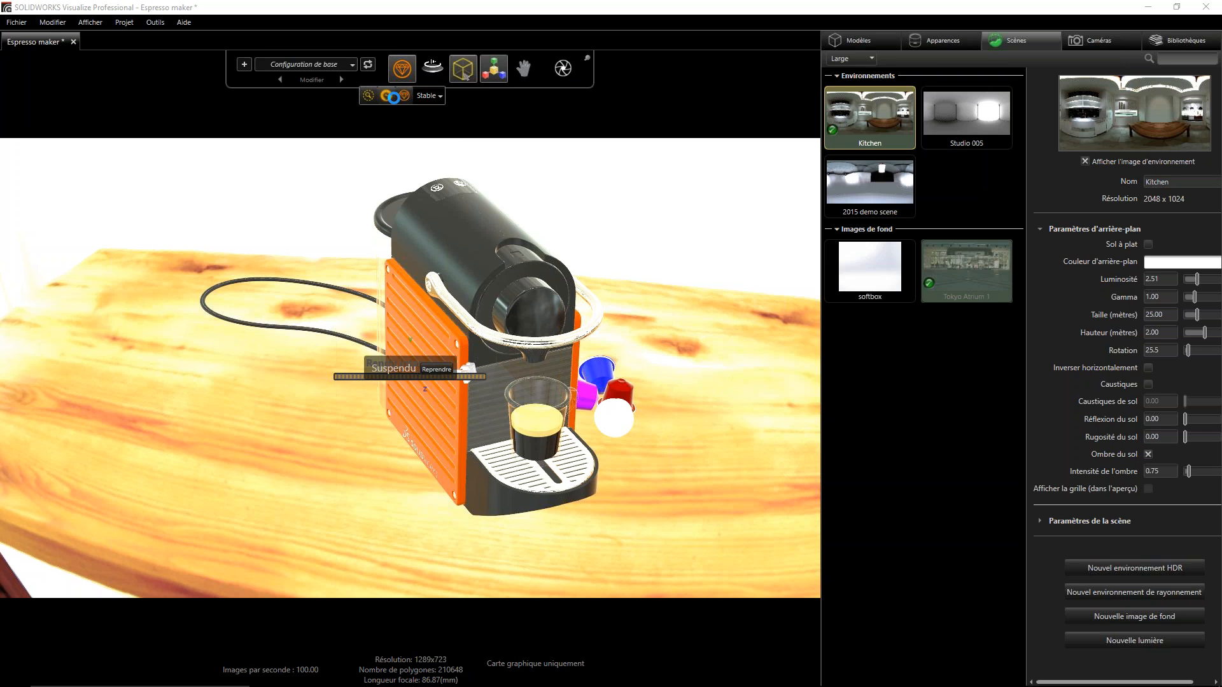
{"action": "left_click", "coordinate": [386, 96]}
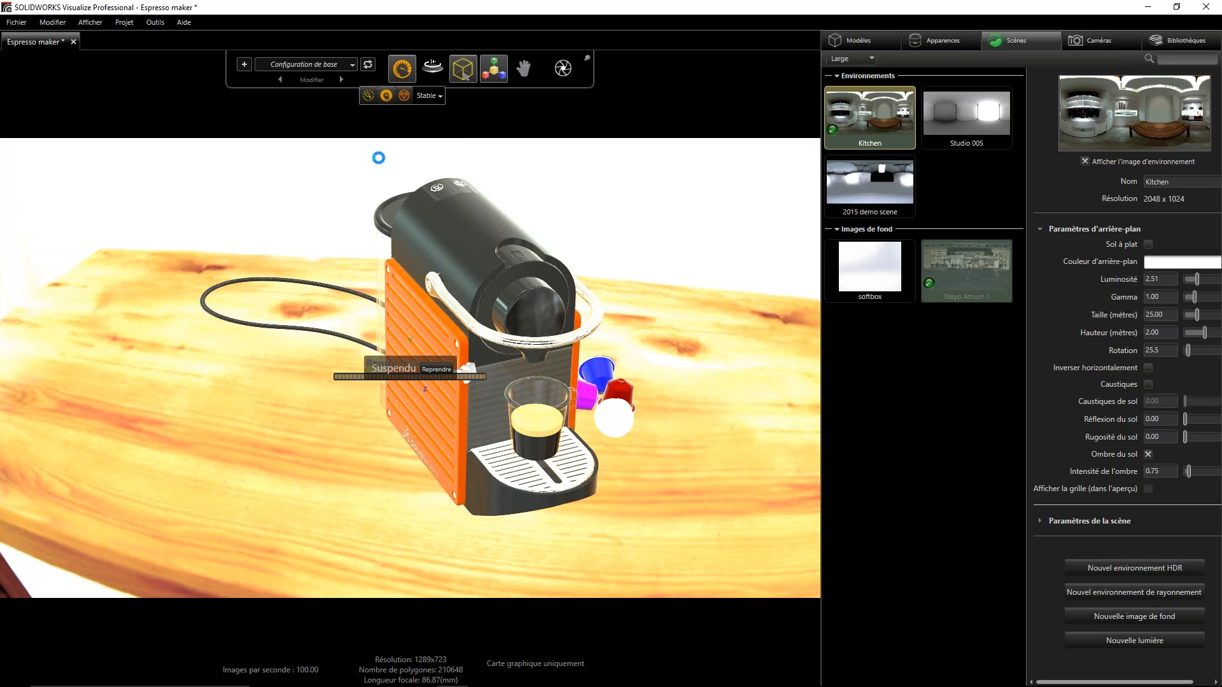
{"action": "left_click", "coordinate": [440, 369]}
{"action": "mouse_move", "coordinate": [464, 73]}
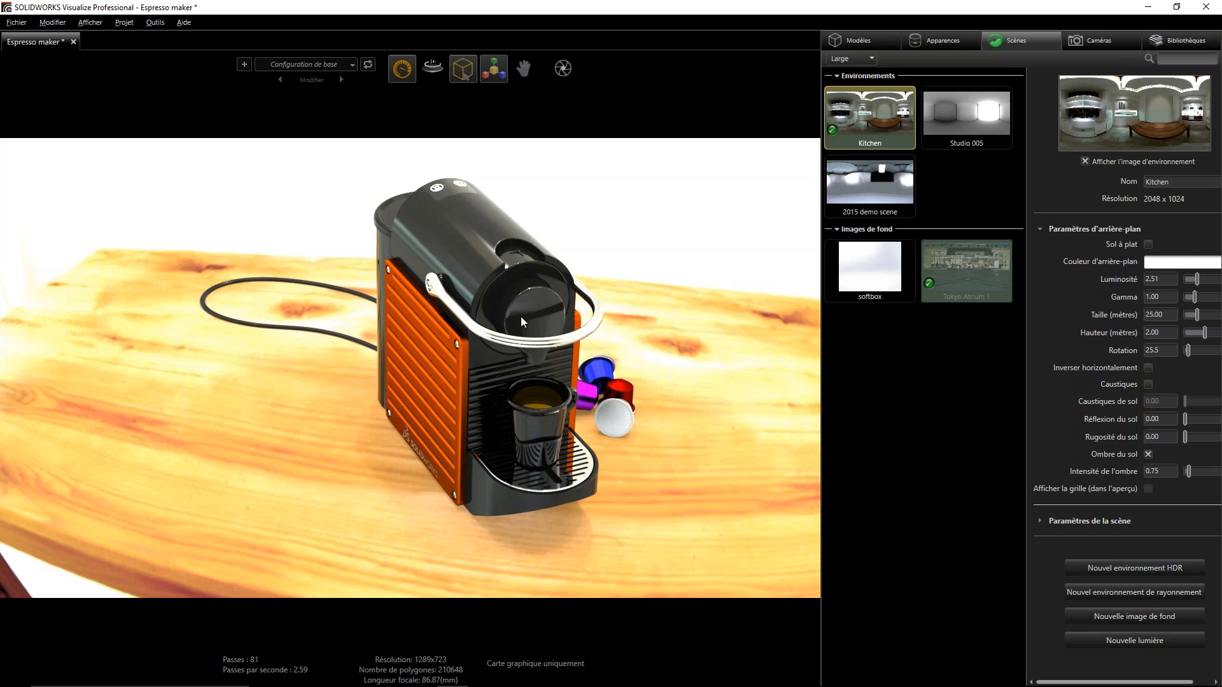
{"action": "scroll", "coordinate": [520, 315], "scroll_direction": "down", "scroll_amount": 3}
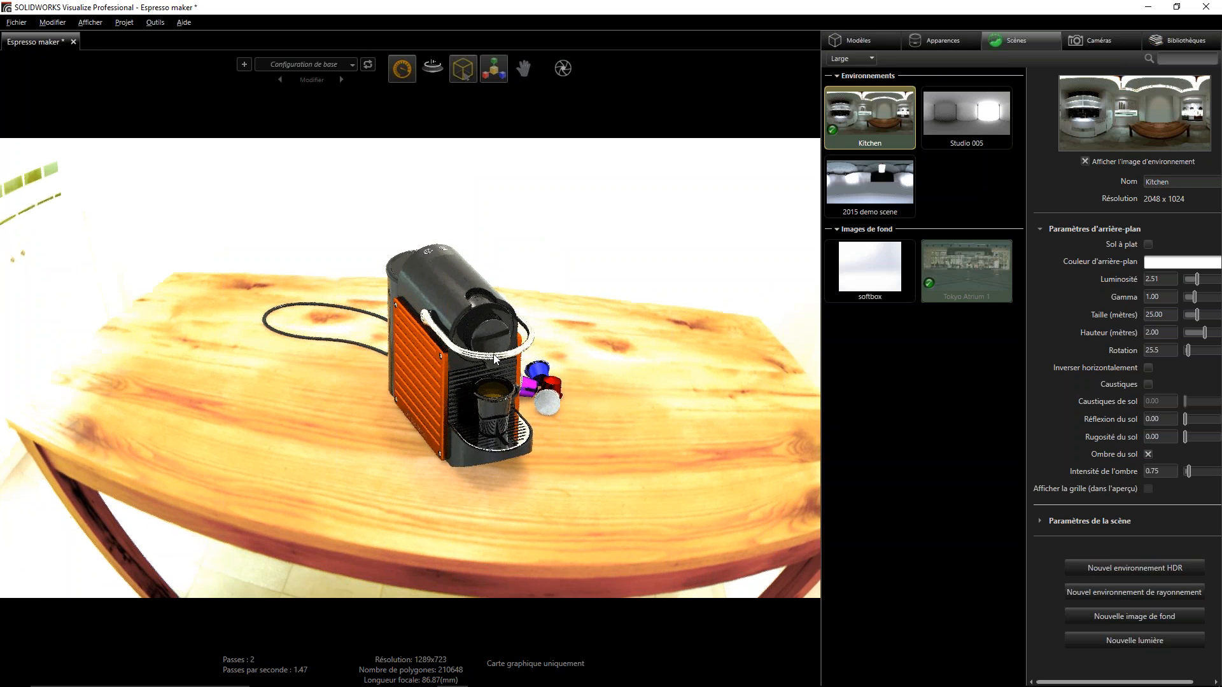
{"action": "mouse_move", "coordinate": [492, 321]}
{"action": "left_mouse_down"}
{"action": "mouse_move", "coordinate": [490, 301]}
{"action": "mouse_move", "coordinate": [488, 342]}
{"action": "left_mouse_up"}
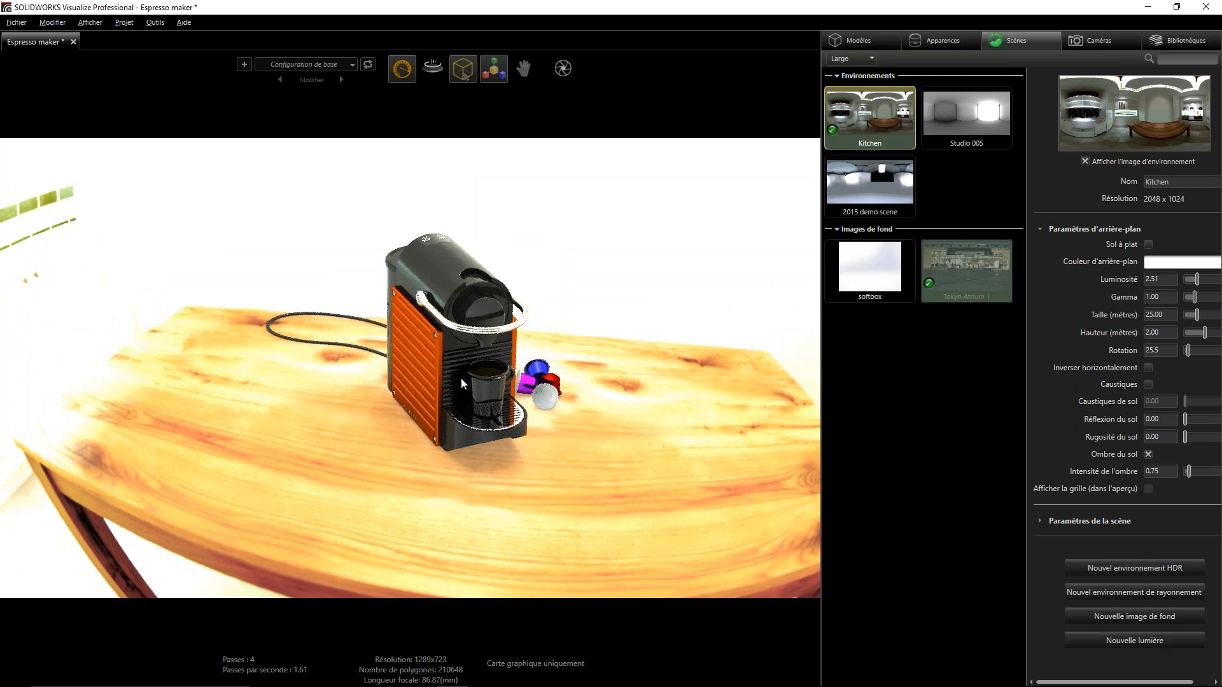
{"action": "scroll", "coordinate": [433, 325], "scroll_direction": "up", "scroll_amount": 2}
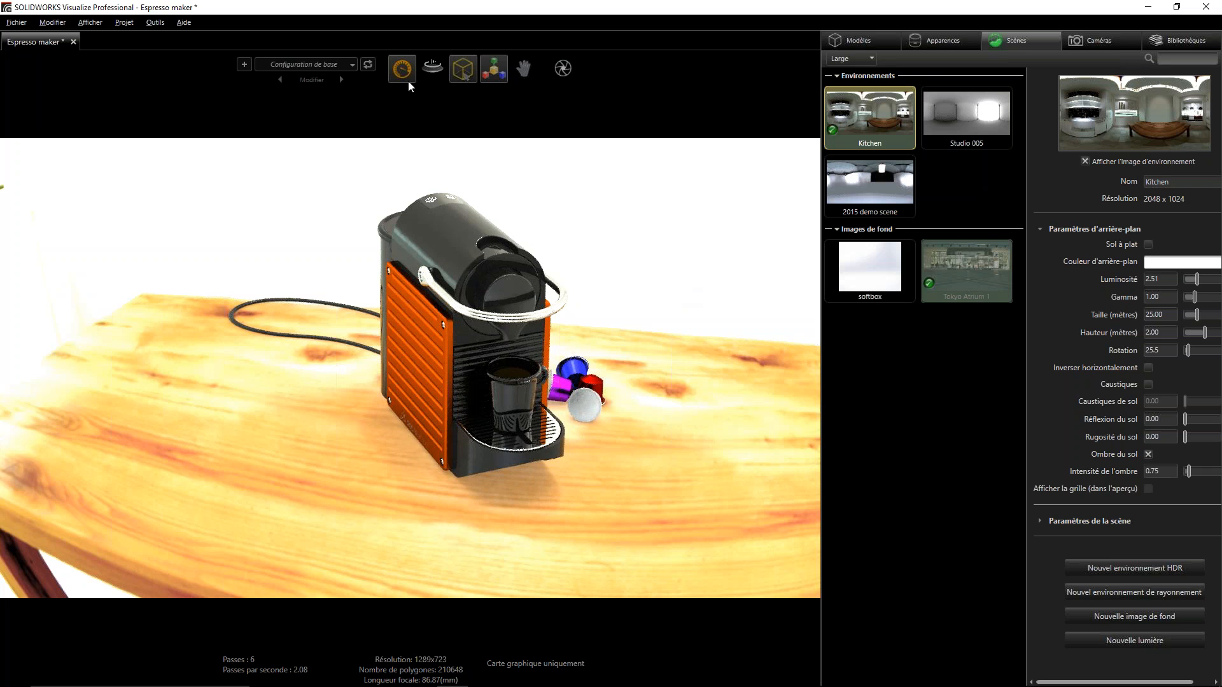
- Return the viewport to Preview (Aperçu) render mode and bring the engraved side plate into view
{"action": "mouse_move", "coordinate": [396, 74]}
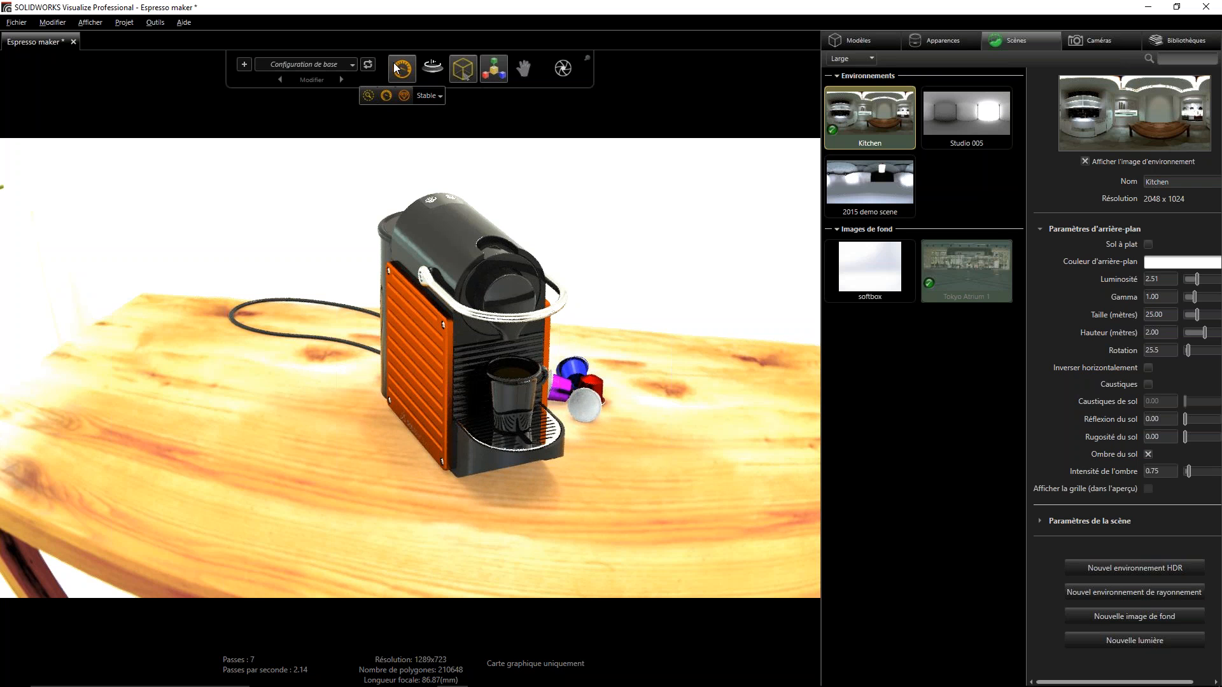
{"action": "left_click", "coordinate": [367, 95]}
{"action": "middle_click_drag", "start_coordinate": [500, 430], "coordinate": [559, 455]}
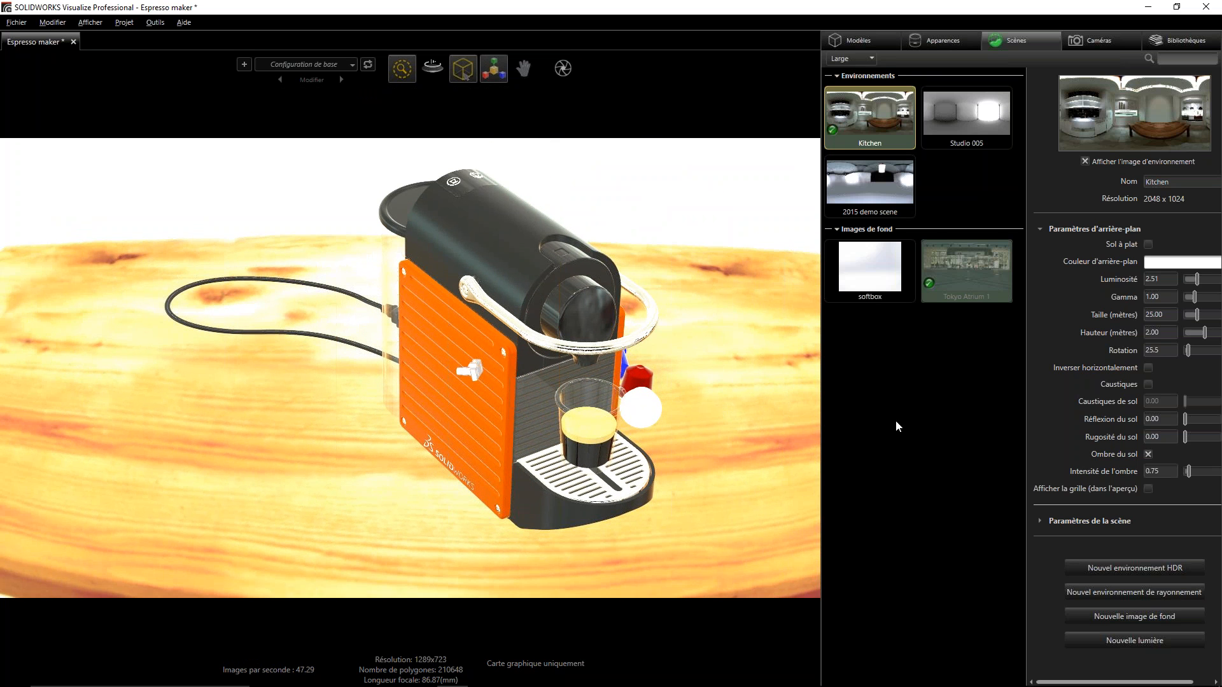
- Apply the Route 66 environment from the local Environments library to the scene
{"action": "left_click", "coordinate": [1188, 42]}
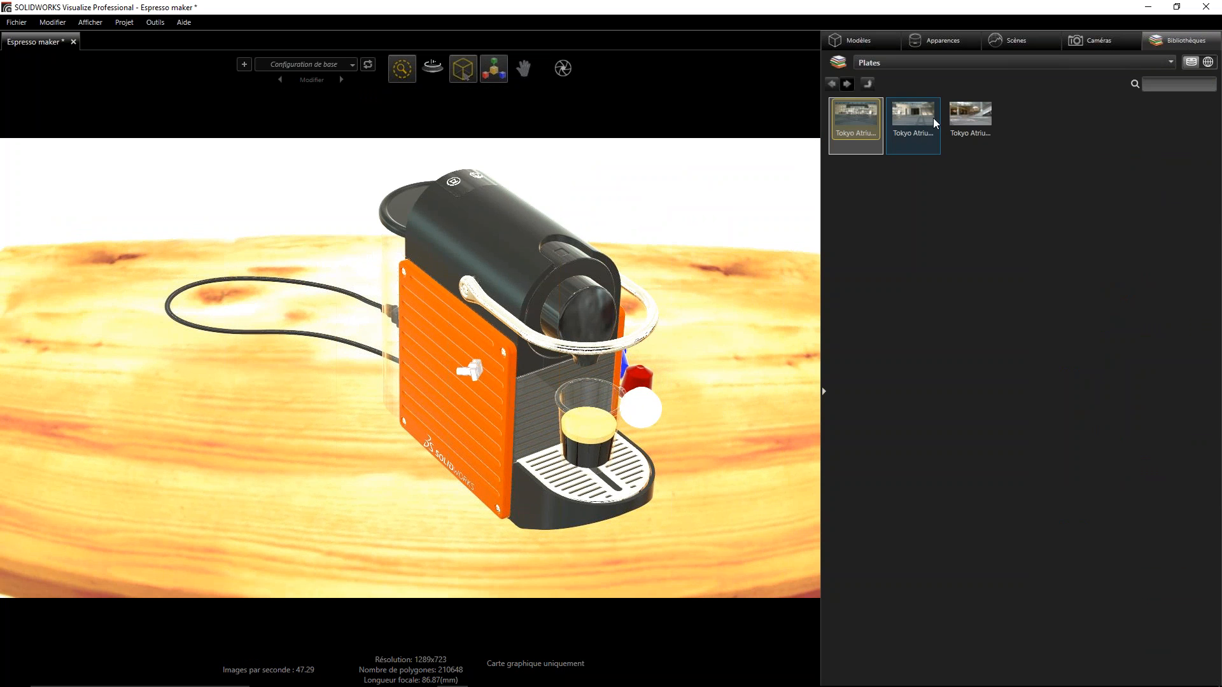
{"action": "left_click", "coordinate": [1209, 62]}
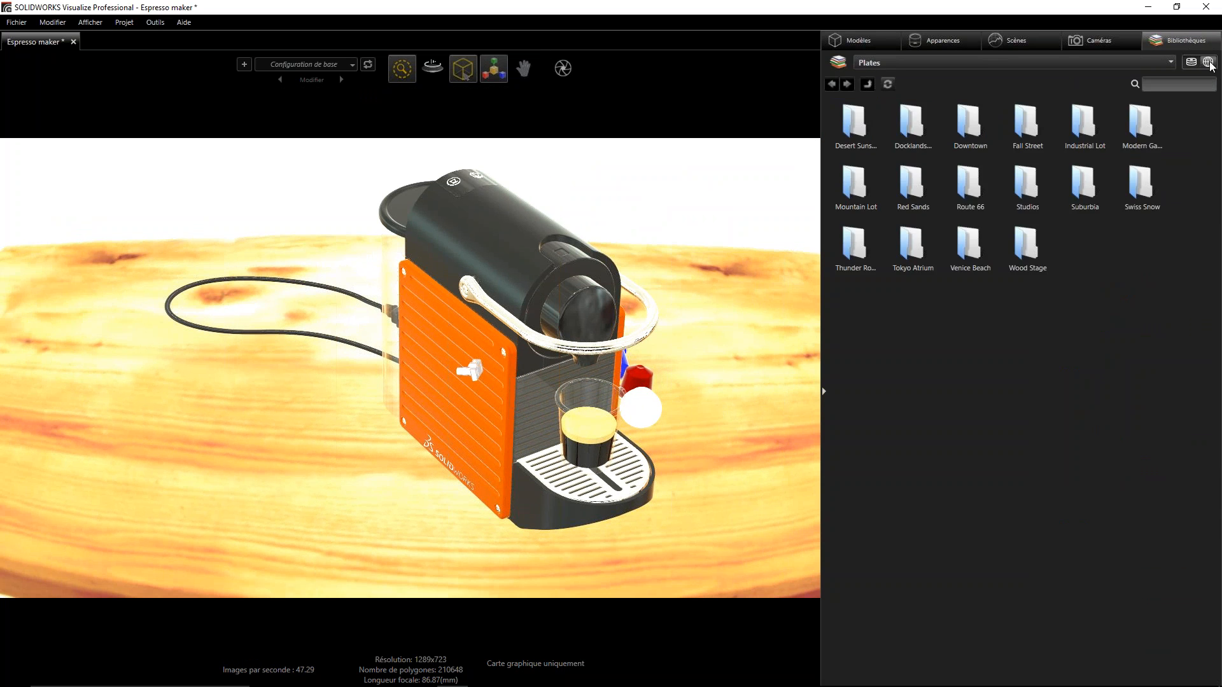
{"action": "left_click", "coordinate": [1168, 61]}
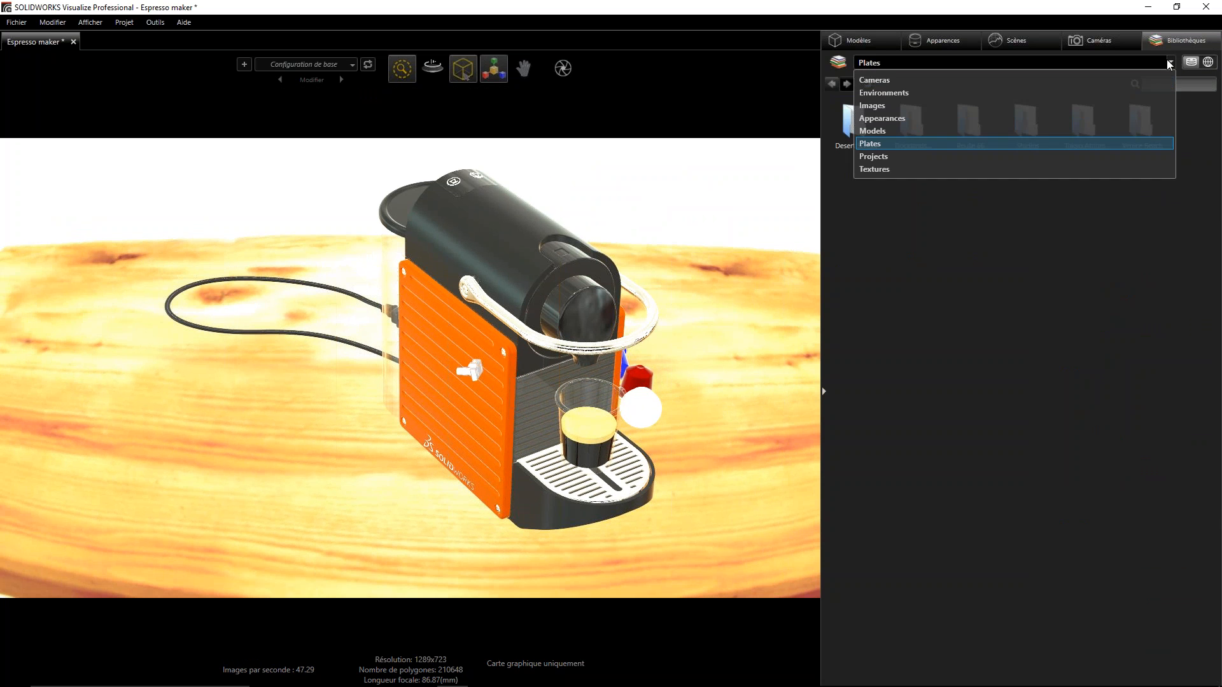
{"action": "left_click", "coordinate": [887, 92]}
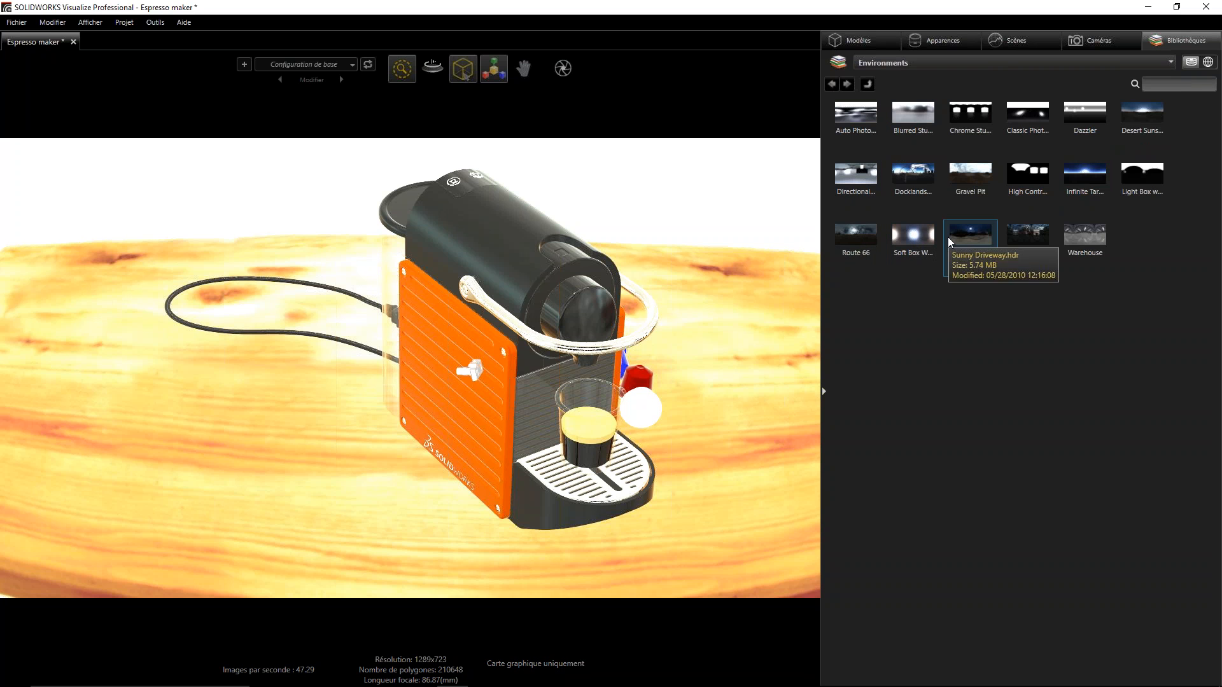
{"action": "left_click_drag", "start_coordinate": [857, 234], "coordinate": [644, 245]}
- Examine the espresso maker, power cord and coffee pods on the Route 66 road surface from several angles and distances
{"action": "scroll", "coordinate": [659, 250], "scroll_direction": "down", "scroll_amount": 5}
{"action": "left_click_drag", "start_coordinate": [626, 294], "coordinate": [258, 264]}
{"action": "middle_click_drag", "start_coordinate": [257, 258], "coordinate": [260, 280]}
{"action": "scroll", "coordinate": [410, 408], "scroll_direction": "up", "scroll_amount": 8}
{"action": "scroll", "coordinate": [411, 357], "scroll_direction": "down", "scroll_amount": 4}
{"action": "middle_click_drag", "start_coordinate": [411, 353], "coordinate": [448, 364]}
{"action": "scroll", "coordinate": [517, 286], "scroll_direction": "down", "scroll_amount": 3}
{"action": "middle_click_drag", "start_coordinate": [447, 307], "coordinate": [407, 339]}
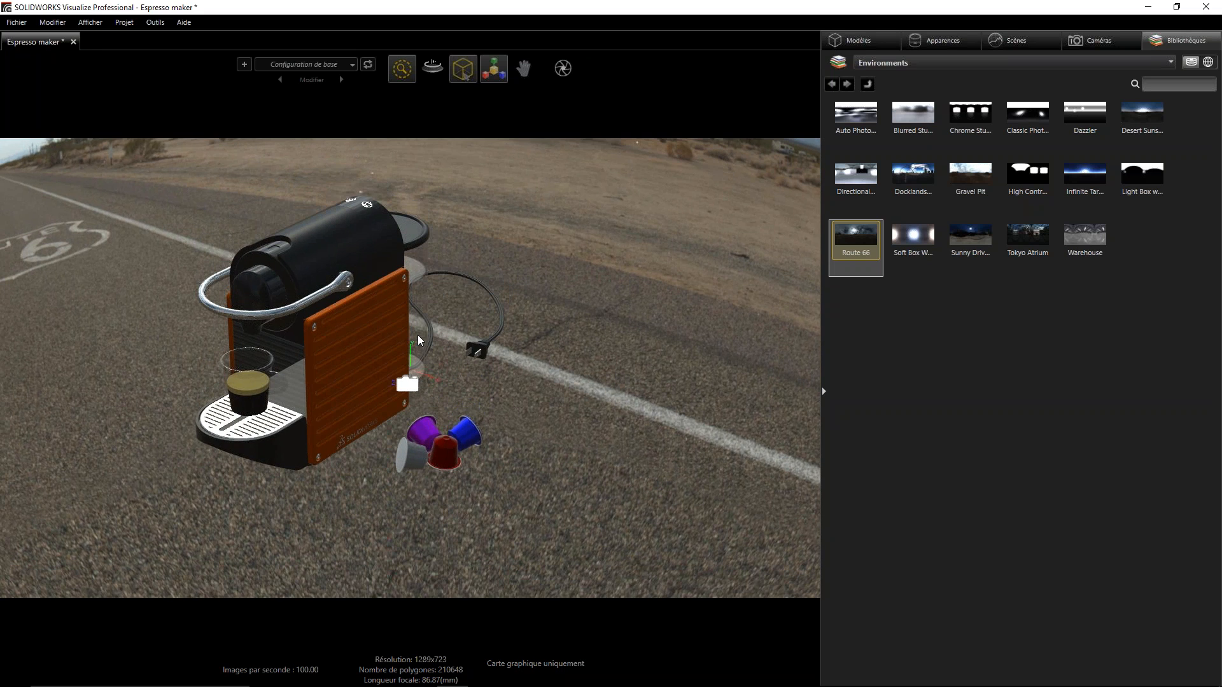
{"action": "scroll", "coordinate": [445, 342], "scroll_direction": "up", "scroll_amount": 5}
{"action": "middle_click_drag", "start_coordinate": [418, 318], "coordinate": [331, 350]}
{"action": "scroll", "coordinate": [331, 346], "scroll_direction": "up", "scroll_amount": 2}
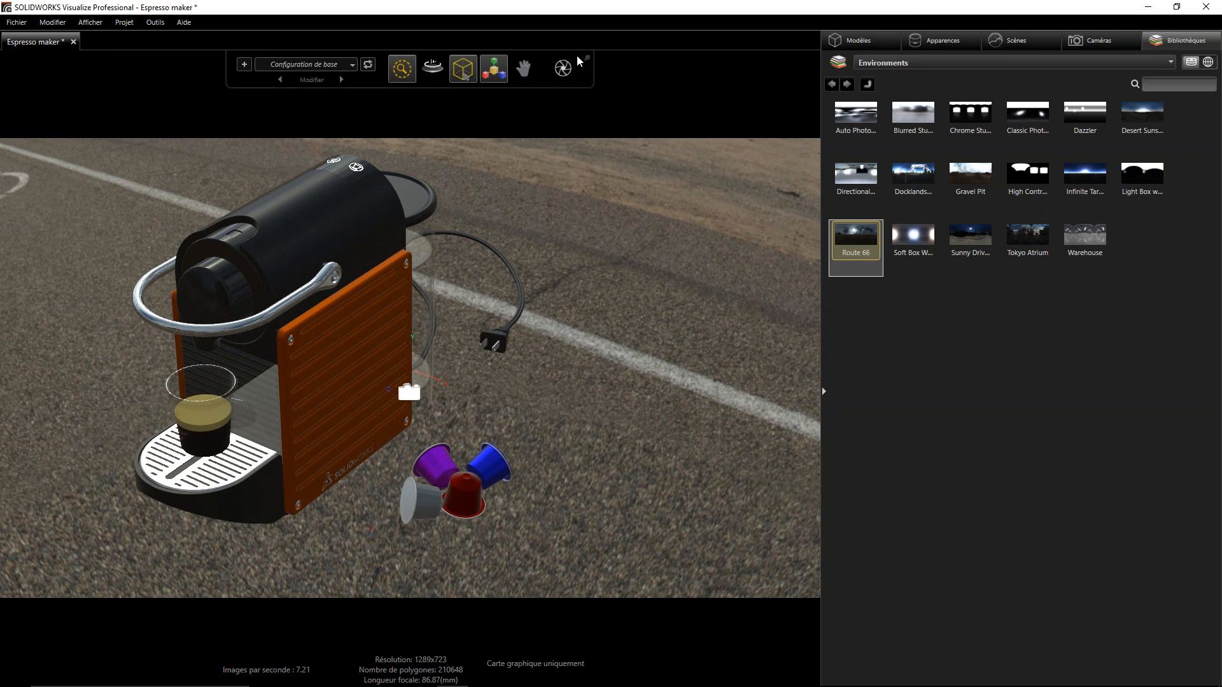
- Show the still-image render output settings and review the image format choices
{"action": "left_click", "coordinate": [564, 73]}
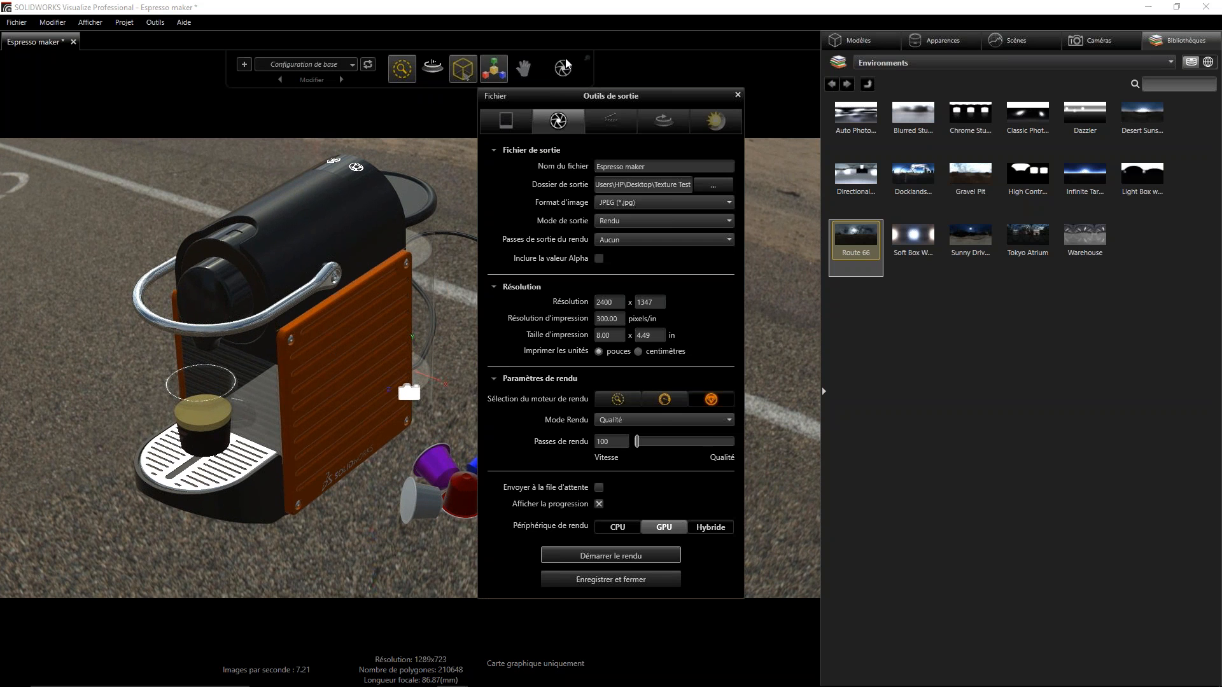
{"action": "left_click_drag", "start_coordinate": [655, 92], "coordinate": [628, 52]}
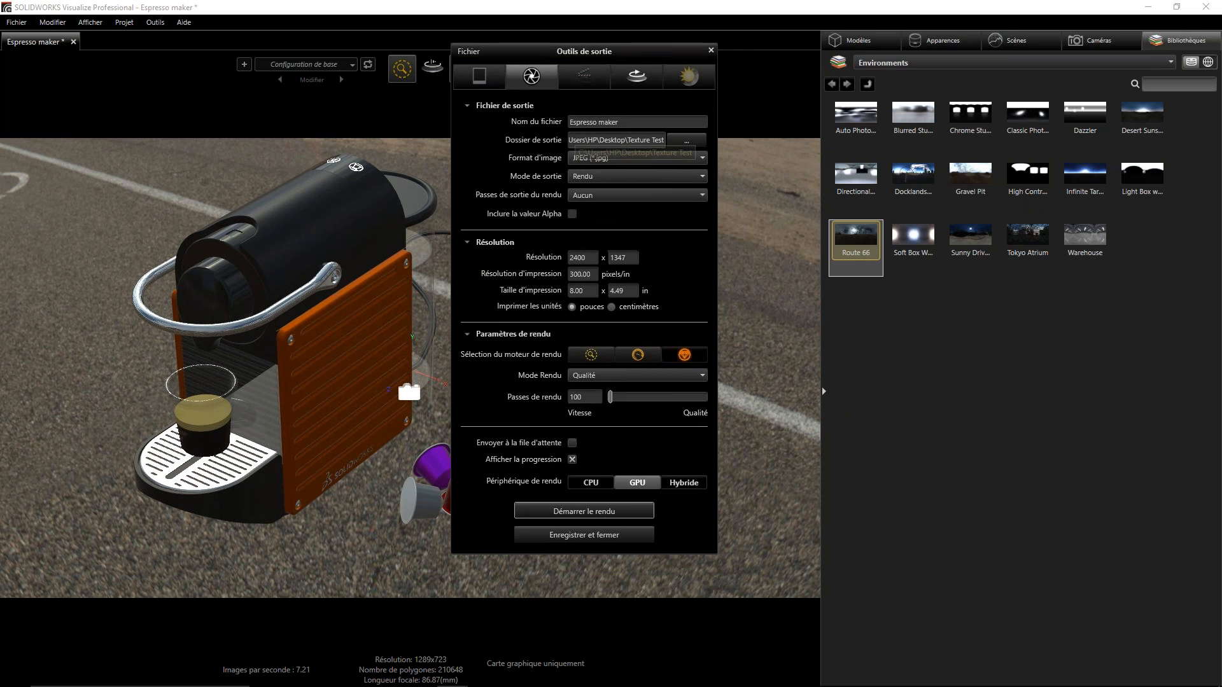
{"action": "left_click", "coordinate": [592, 159]}
{"action": "left_click", "coordinate": [595, 156]}
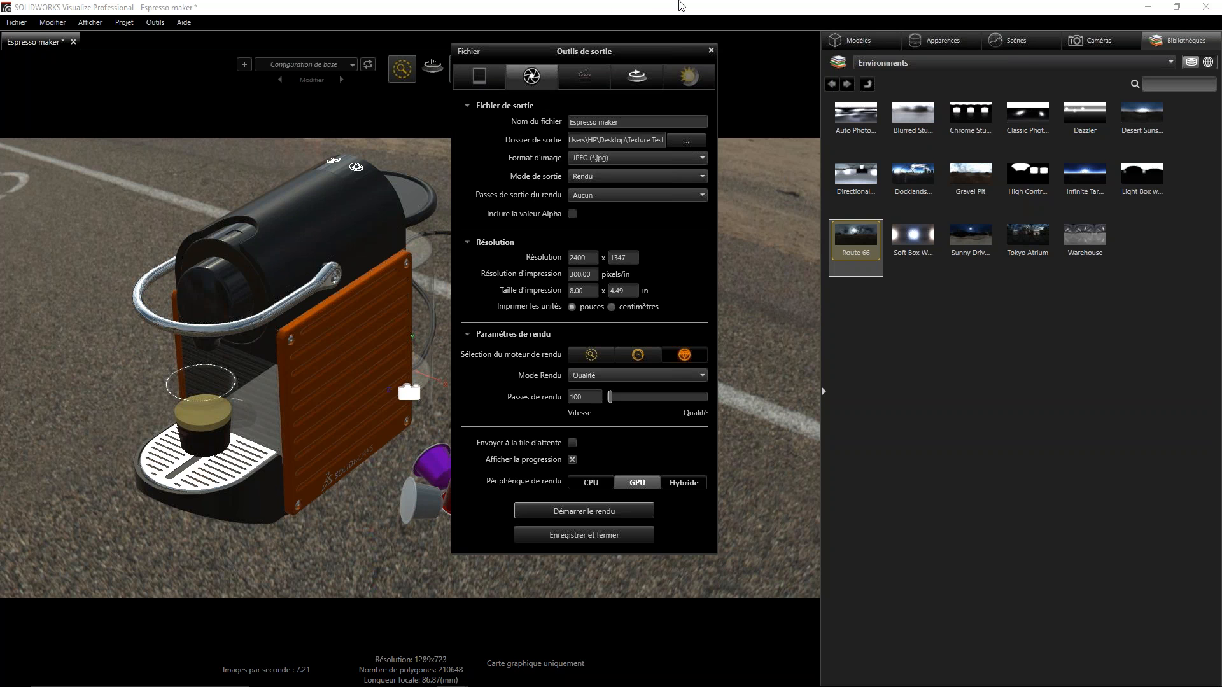
{"action": "left_click", "coordinate": [687, 140]}
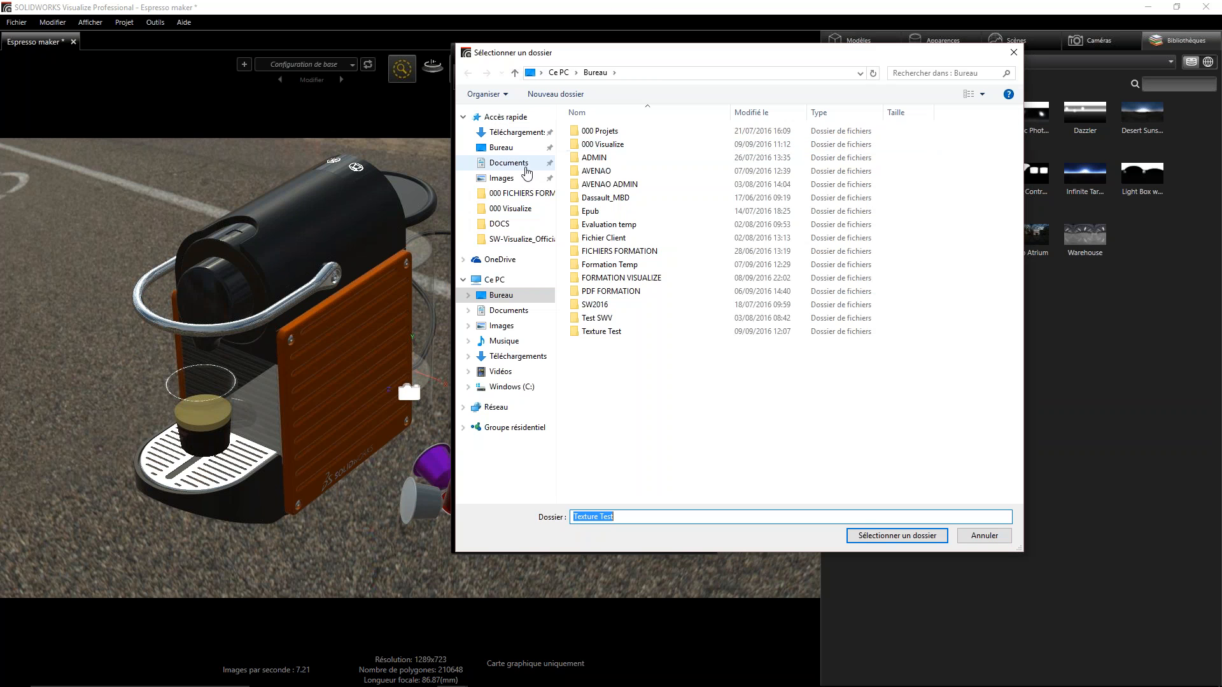
{"action": "double_click", "coordinate": [604, 145]}
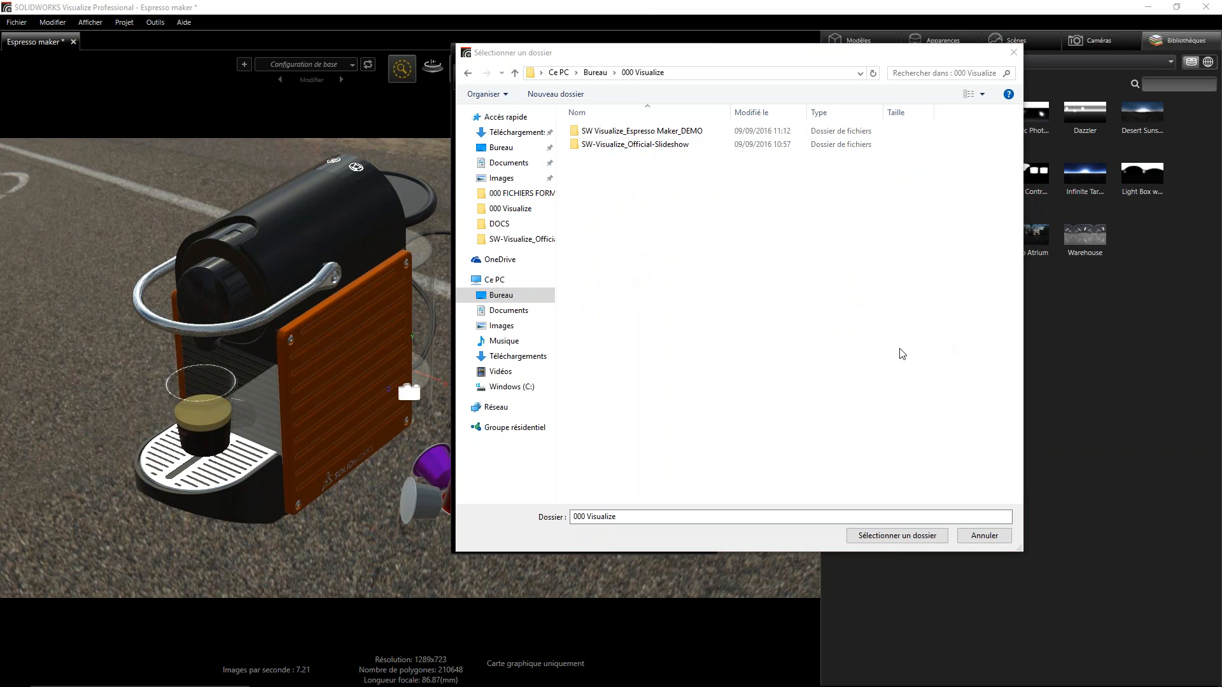
{"action": "left_click", "coordinate": [918, 427]}
{"action": "double_click", "coordinate": [626, 144]}
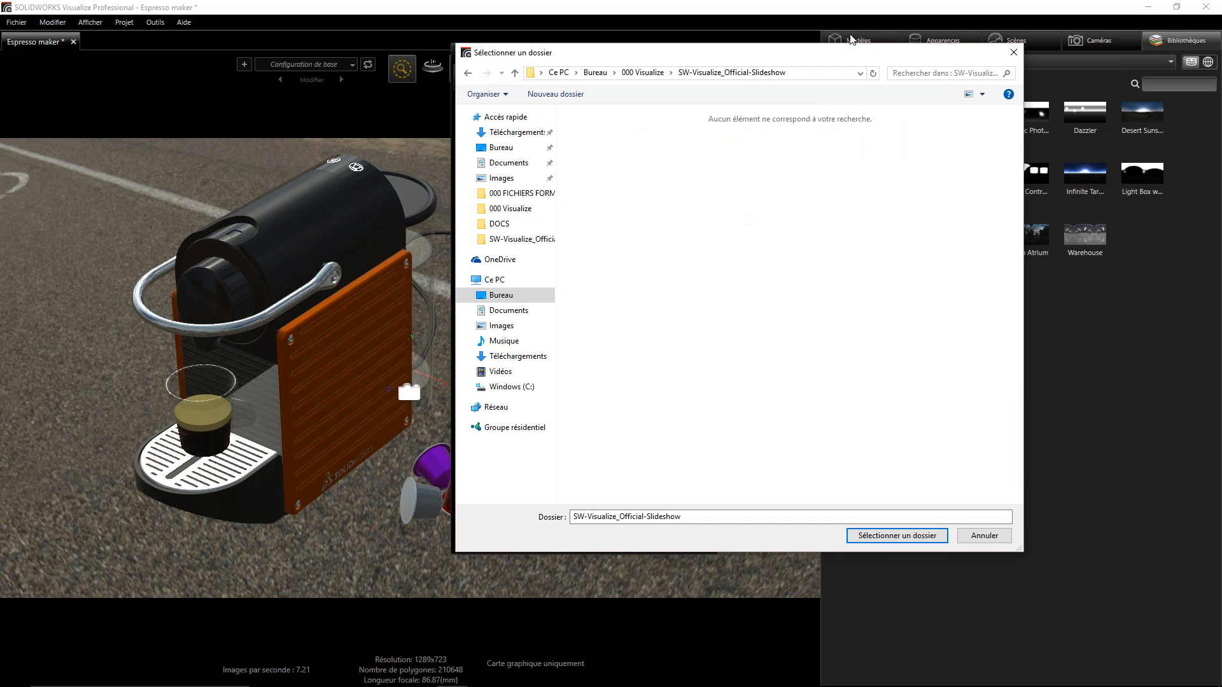
{"action": "left_click", "coordinate": [984, 536]}
{"action": "left_click", "coordinate": [681, 143]}
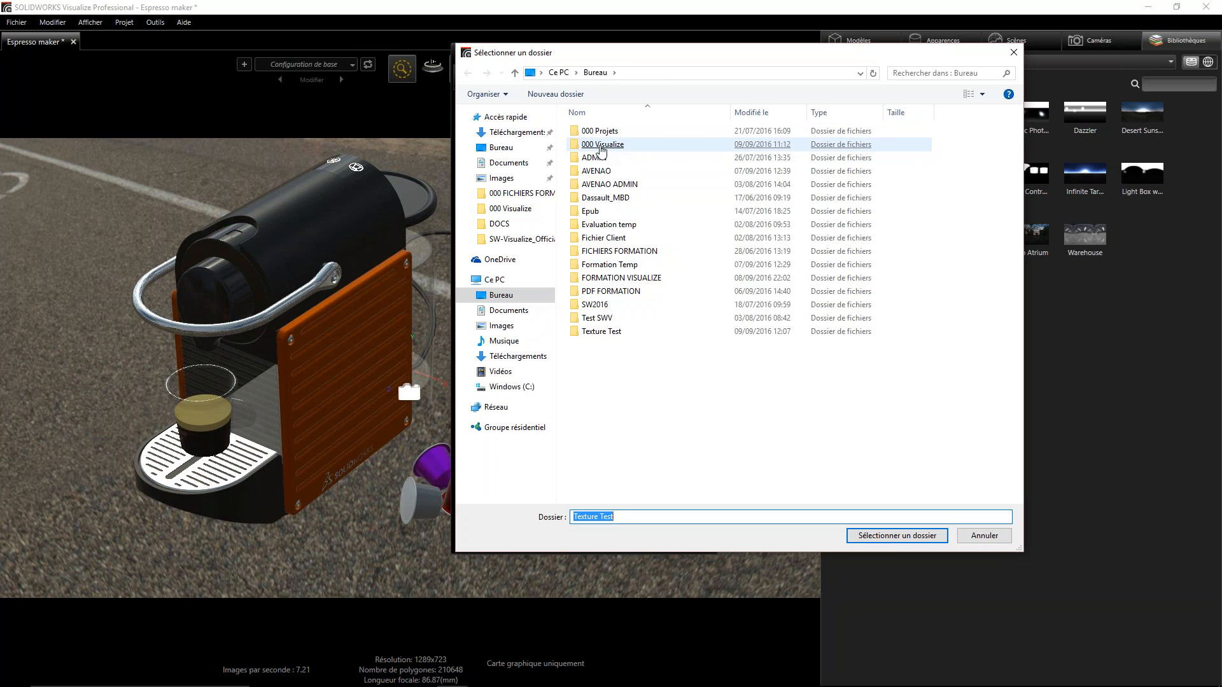
{"action": "double_click", "coordinate": [596, 144]}
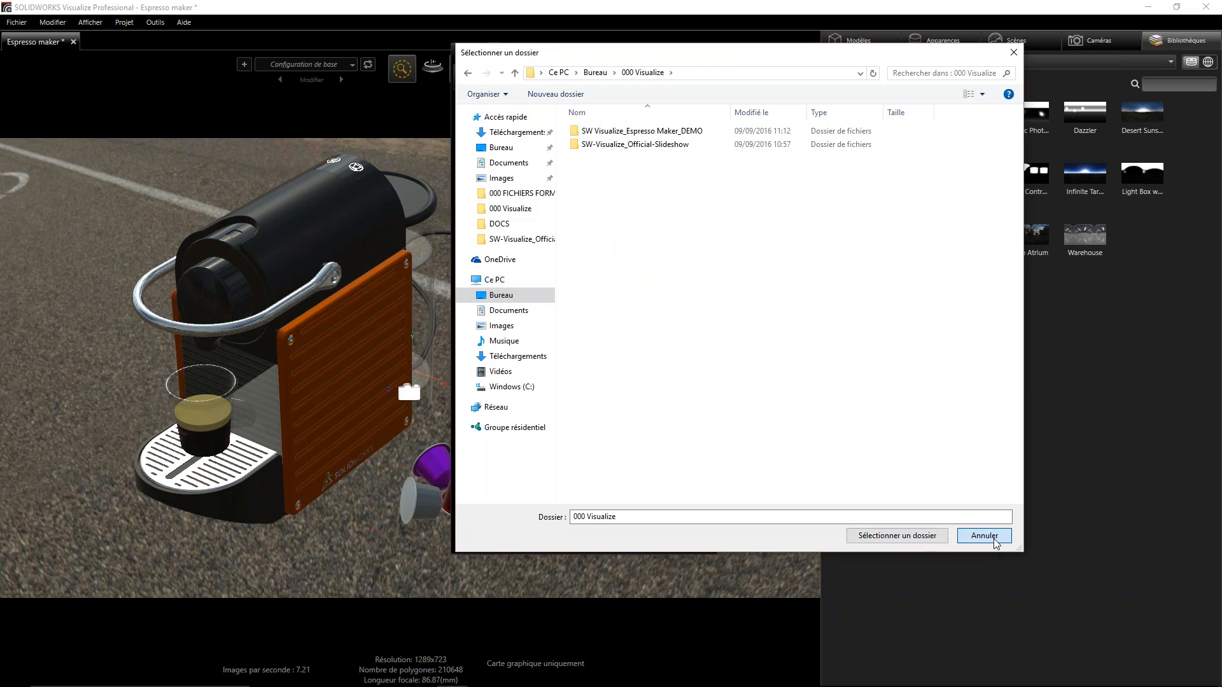
{"action": "left_click", "coordinate": [966, 538]}
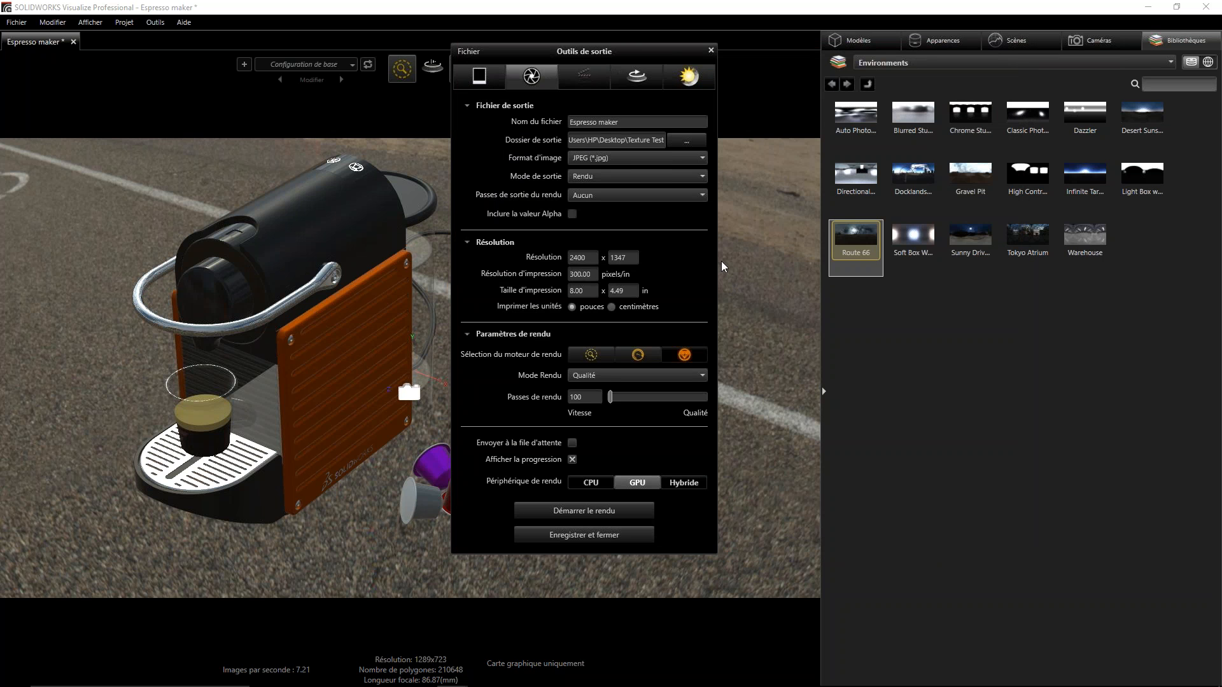
- Review the snapshot output options and output folder choices, and close the output tools
{"action": "left_click", "coordinate": [479, 77]}
{"action": "left_click", "coordinate": [680, 145]}
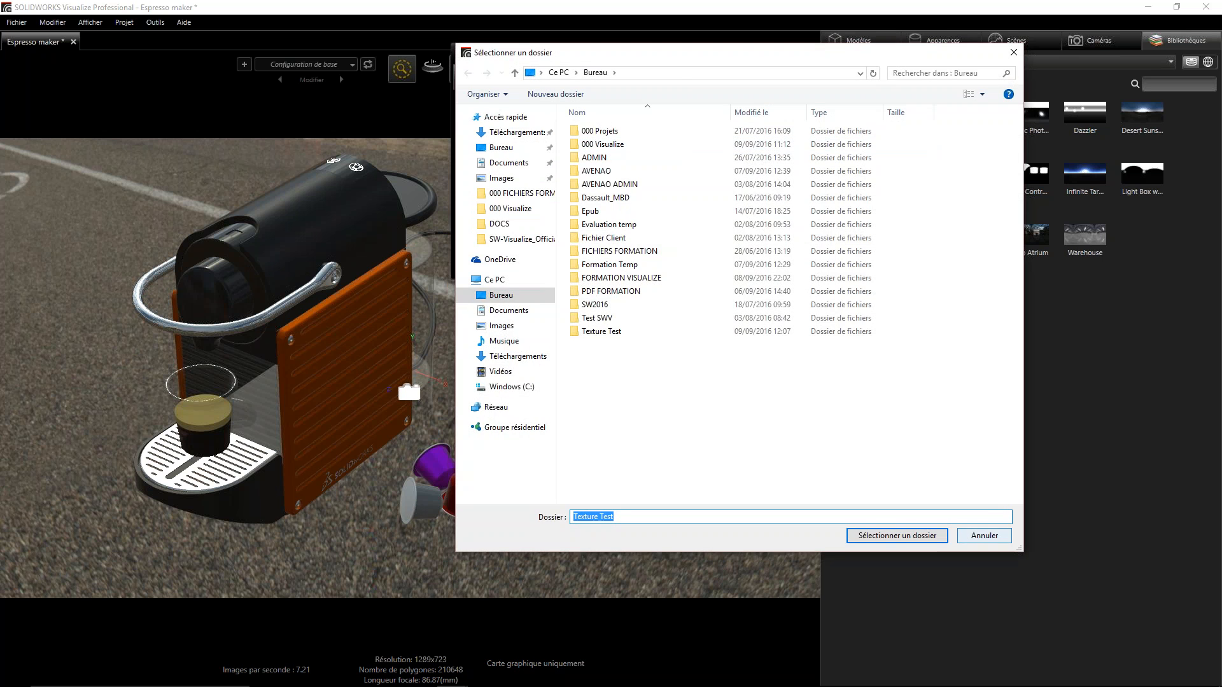
{"action": "left_click", "coordinate": [983, 535]}
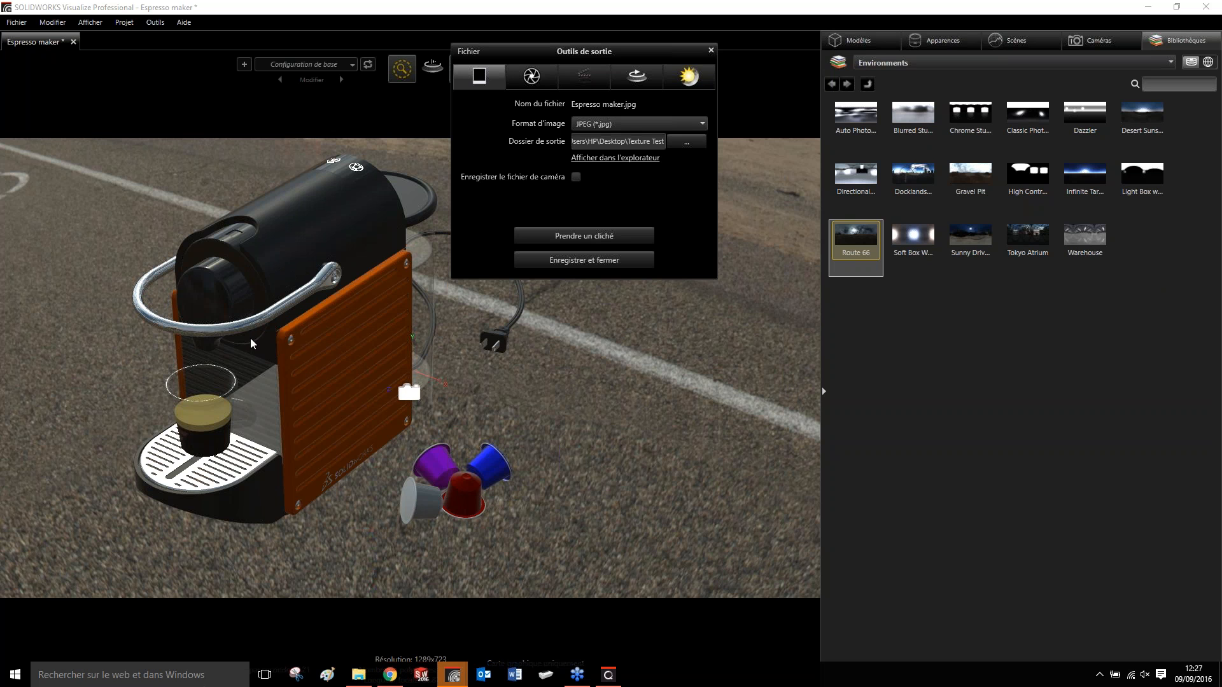
{"action": "left_click_drag", "start_coordinate": [503, 52], "coordinate": [787, 68]}
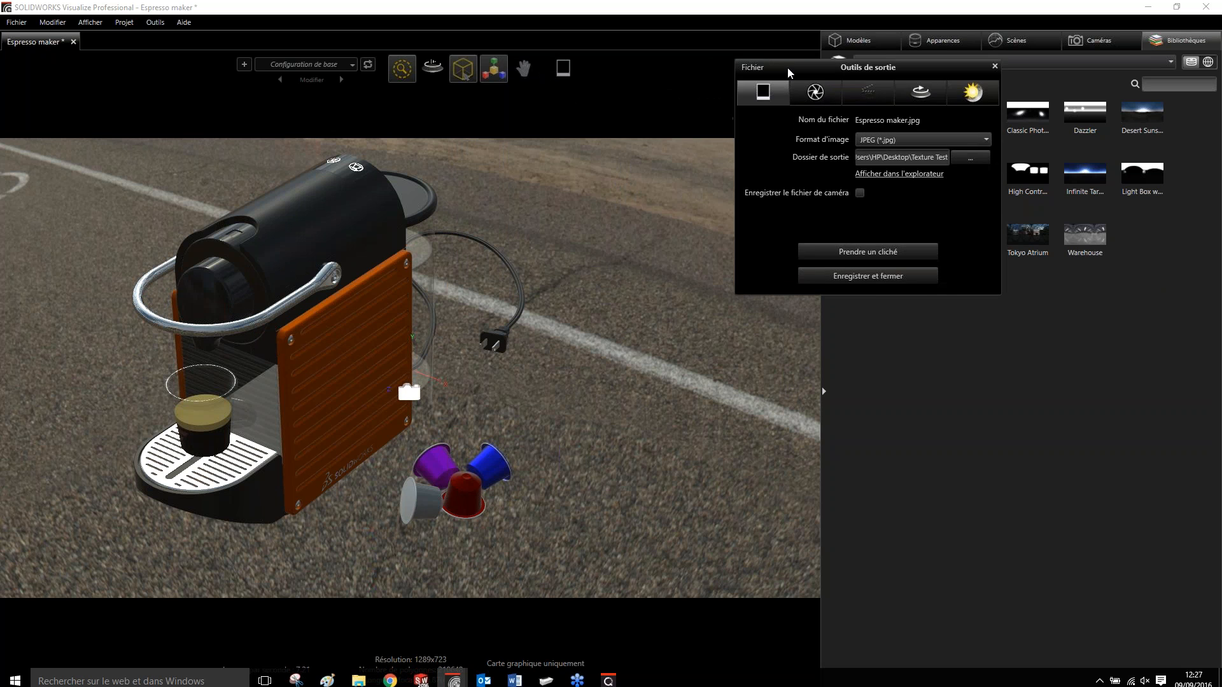
{"action": "left_click", "coordinate": [995, 66]}
- Reopen the output tools at the snapshot options and check the folders available for output
{"action": "mouse_move", "coordinate": [490, 73]}
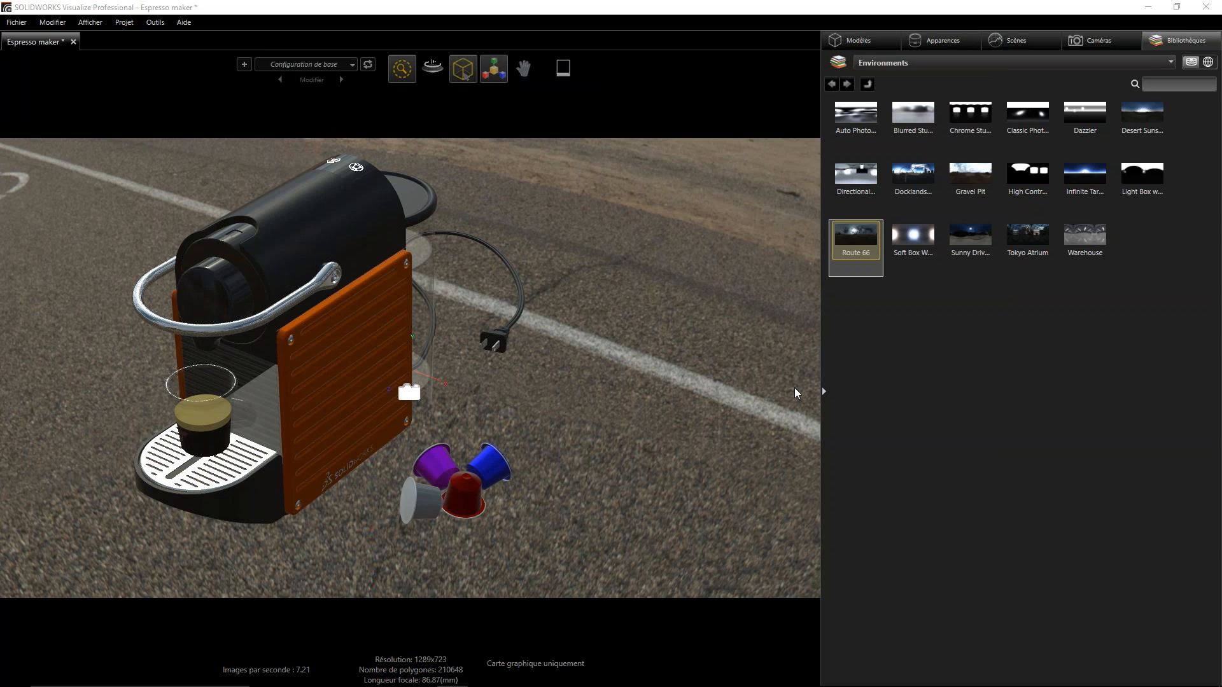
{"action": "left_click", "coordinate": [563, 67]}
{"action": "left_click_drag", "start_coordinate": [566, 223], "coordinate": [383, 135]}
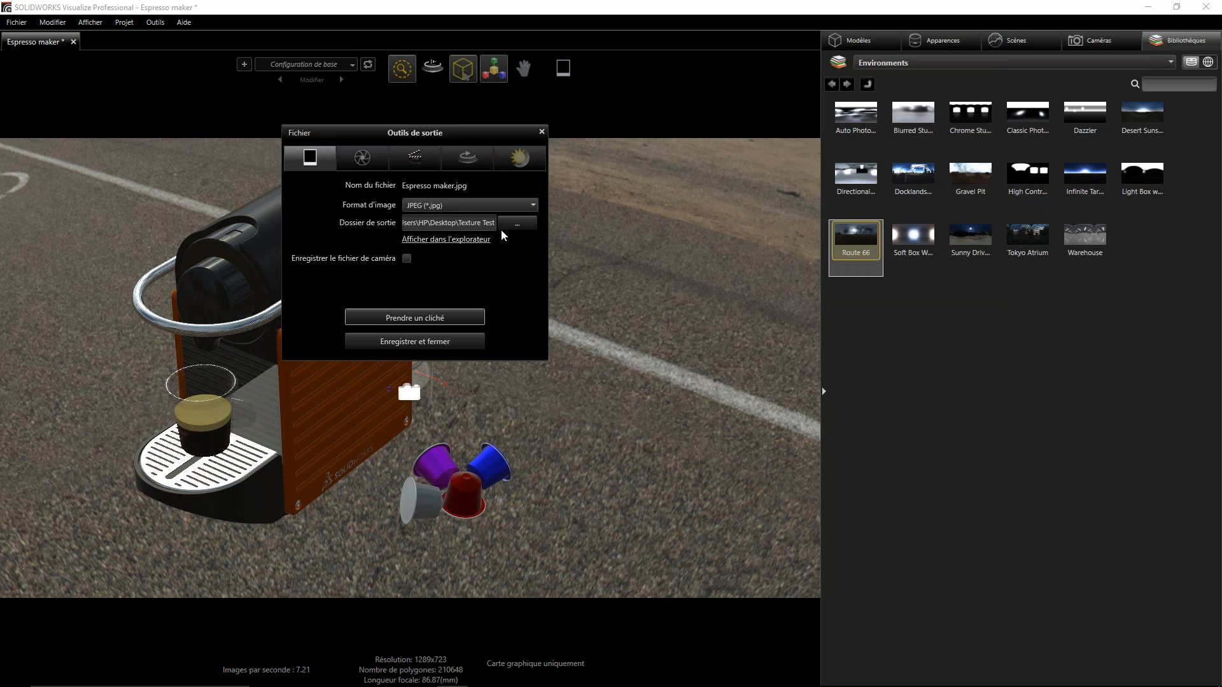
{"action": "left_click", "coordinate": [518, 222]}
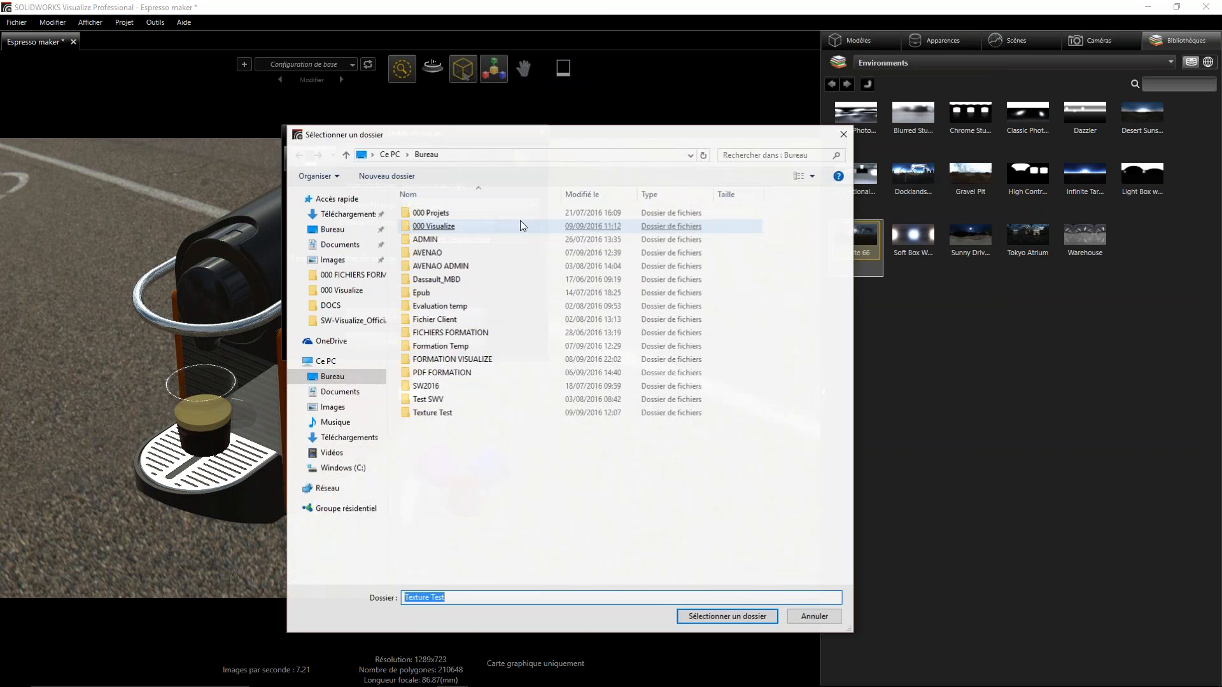
{"action": "left_click", "coordinate": [844, 134]}
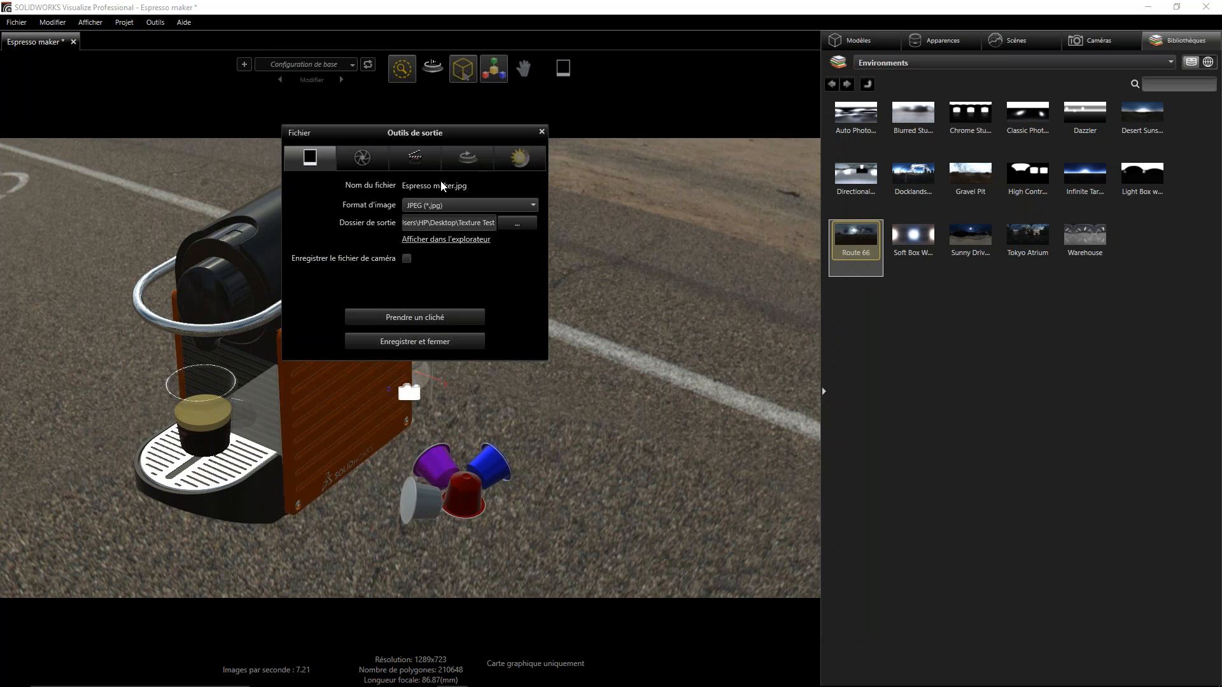
- Set the still render's print units to centimetres and its resolution width to 1000 pixels, and confirm the output settings
{"action": "left_click", "coordinate": [350, 160]}
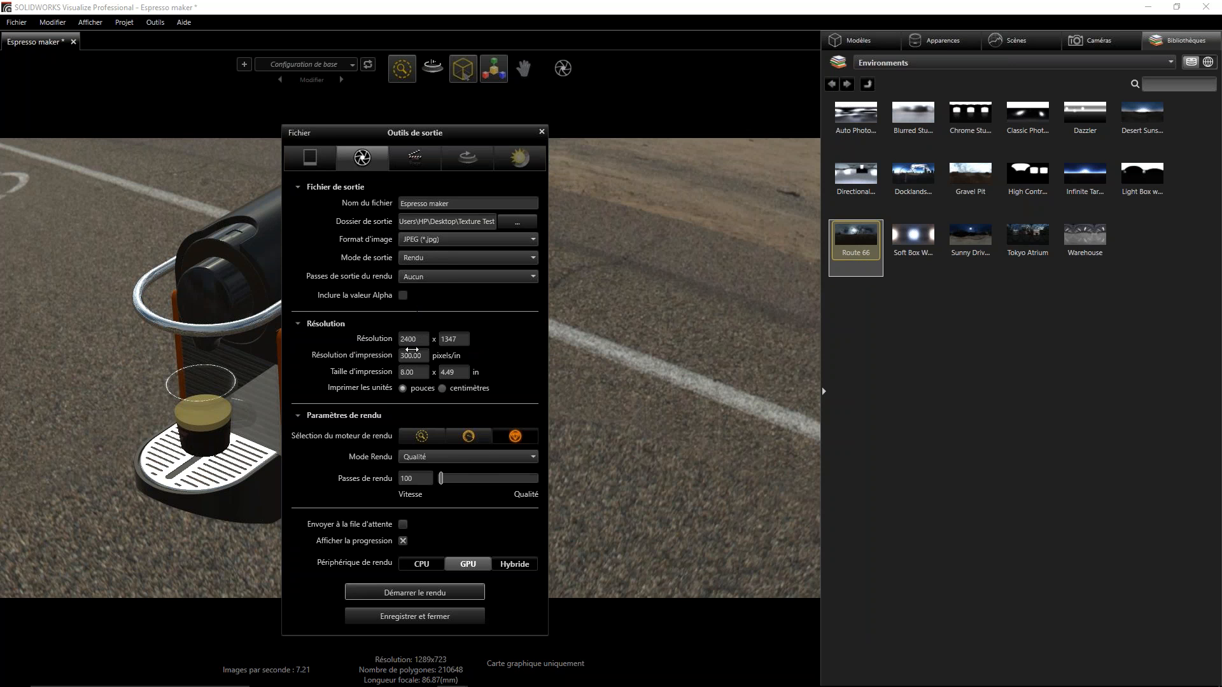
{"action": "left_click_drag", "start_coordinate": [433, 135], "coordinate": [490, 41]}
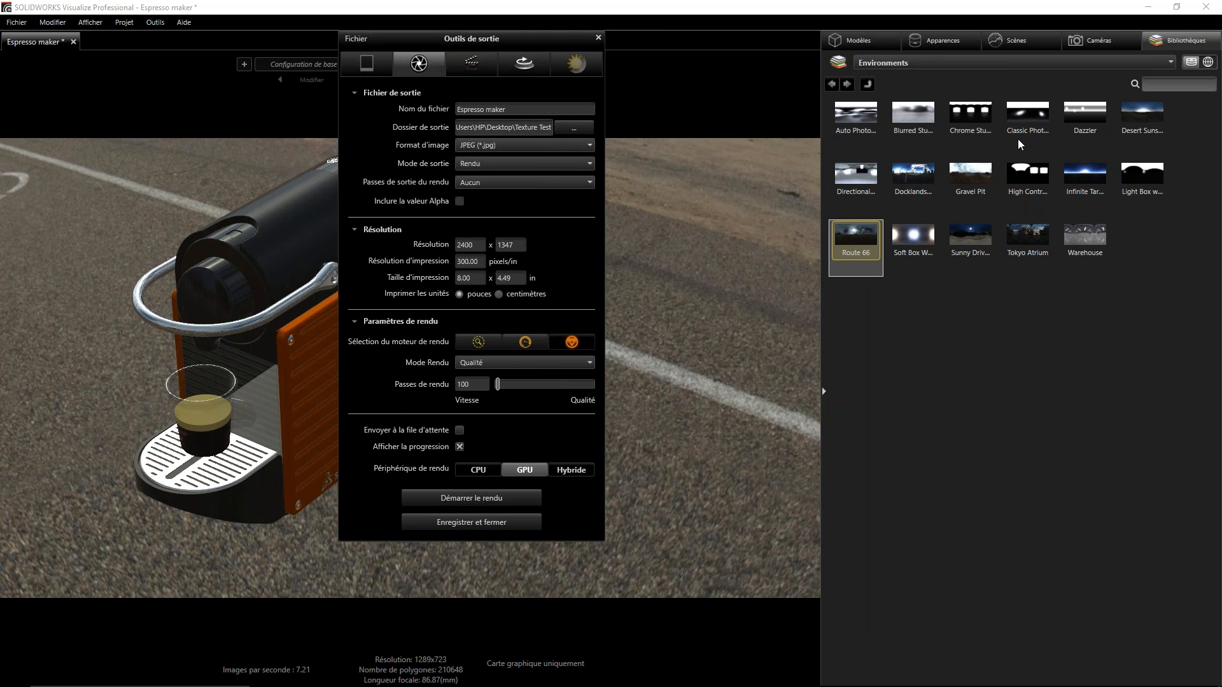
{"action": "left_click_drag", "start_coordinate": [495, 33], "coordinate": [840, 48]}
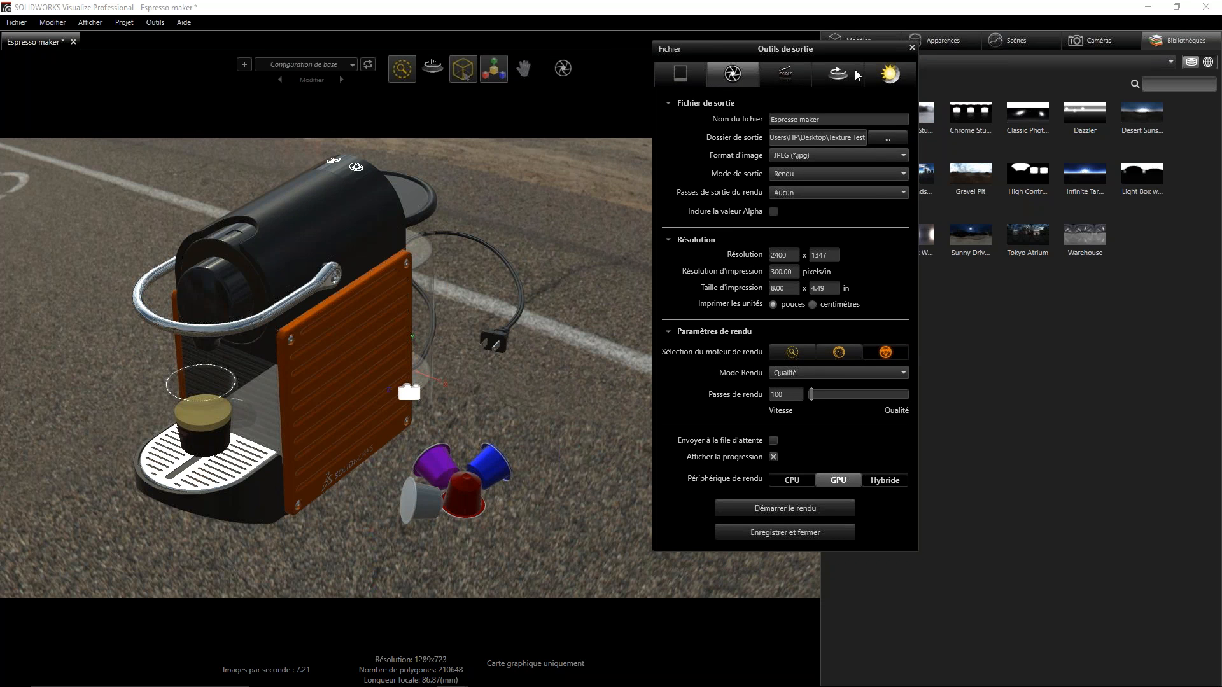
{"action": "left_click_drag", "start_coordinate": [790, 257], "coordinate": [789, 257]}
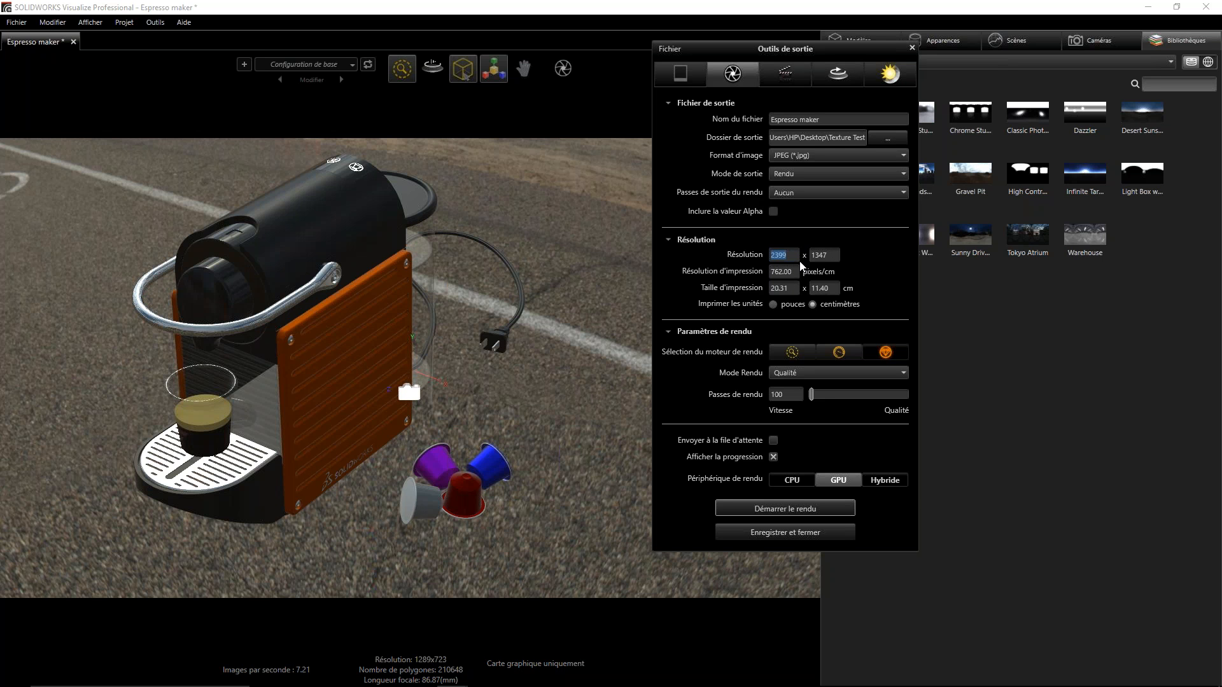
{"action": "type", "text": "1000"}
{"action": "key", "text": "Return"}
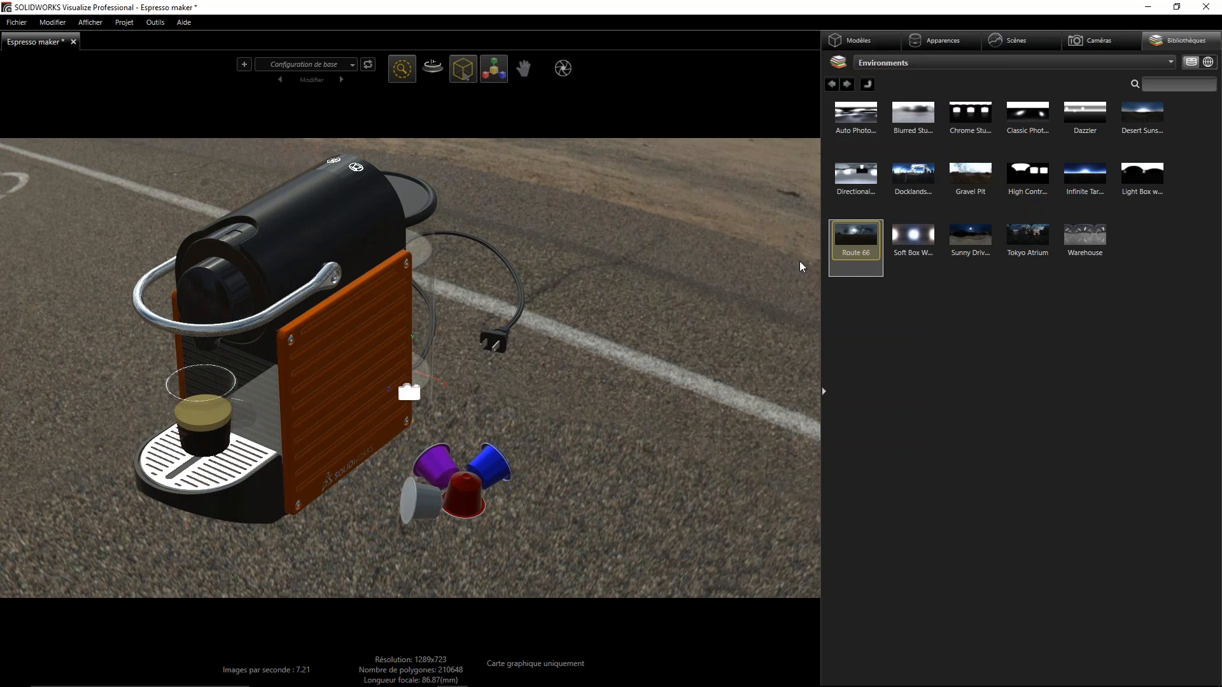
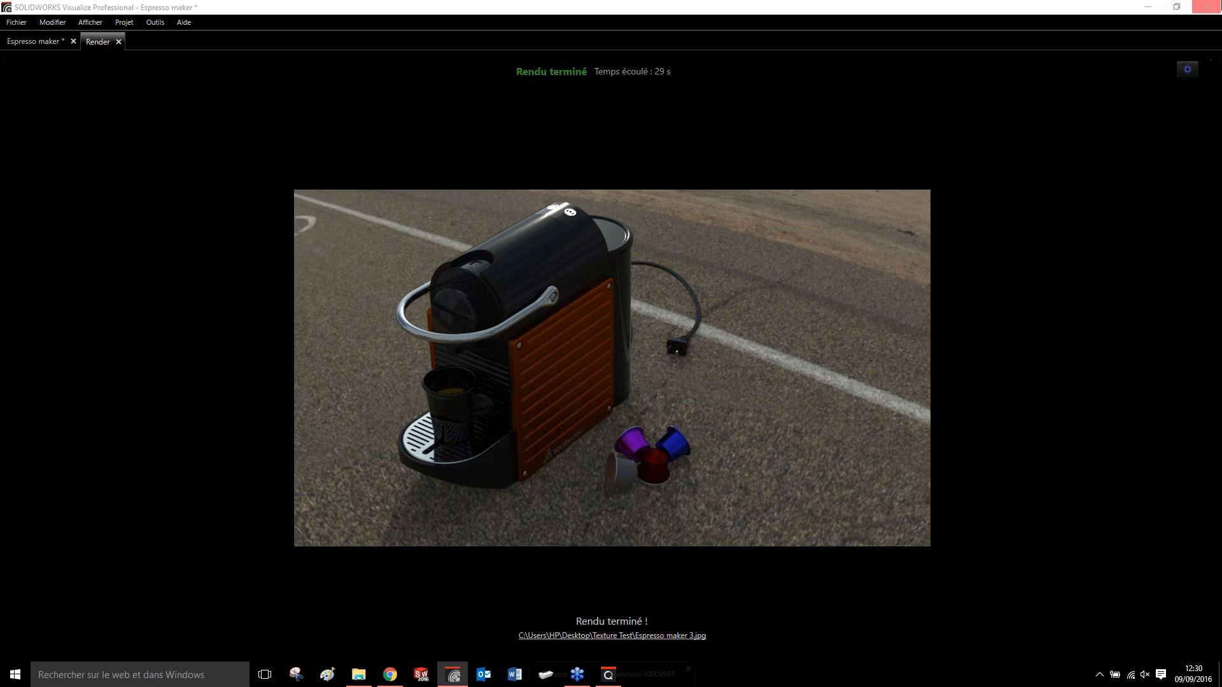
- Minimize the render window, check the system display page in the Windows settings, and close the settings
{"action": "left_click", "coordinate": [1149, 7]}
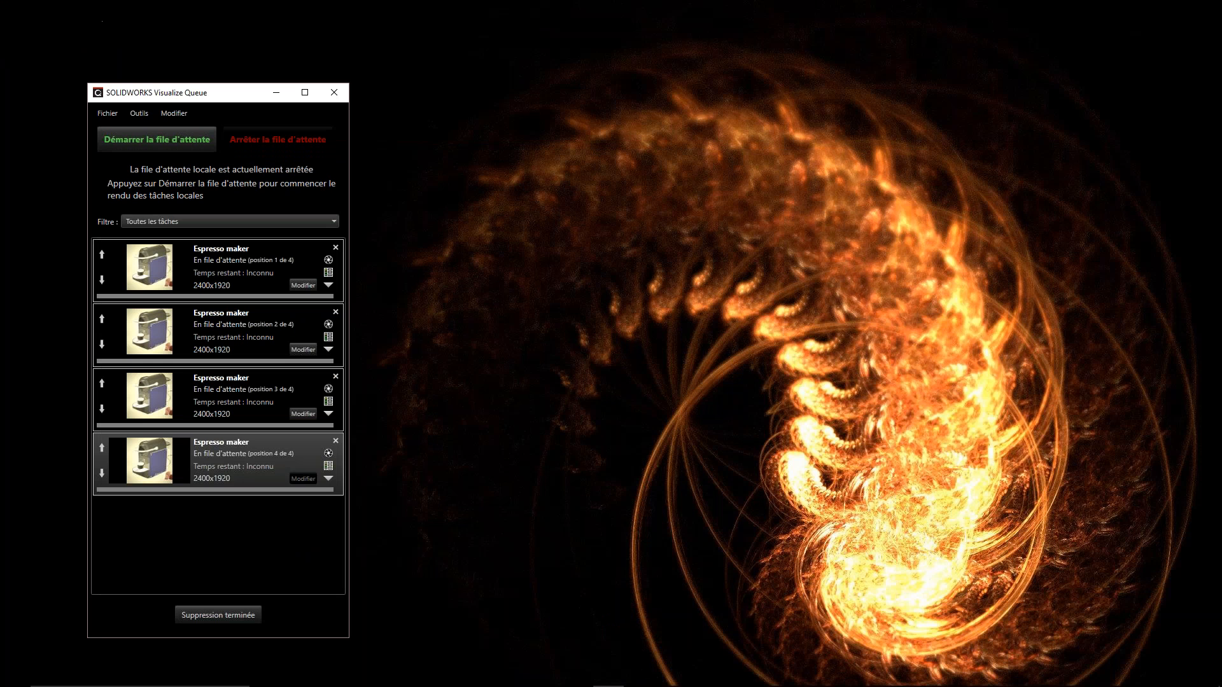
{"action": "left_click", "coordinate": [15, 675]}
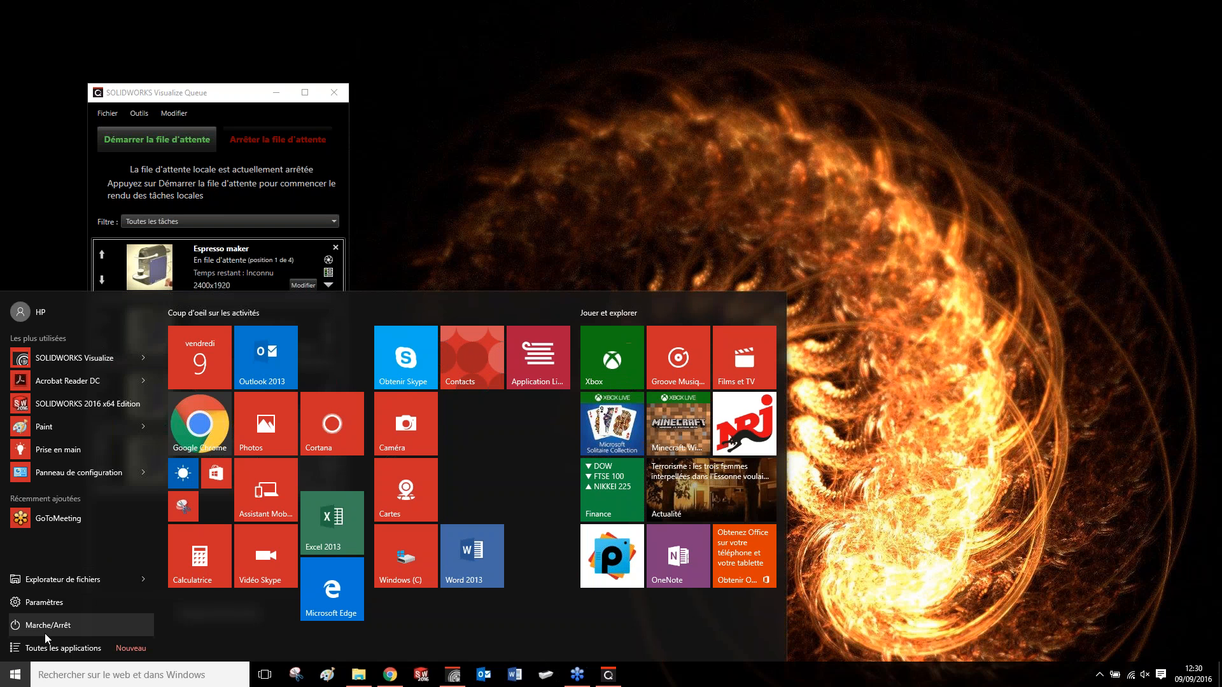
{"action": "left_click", "coordinate": [36, 600]}
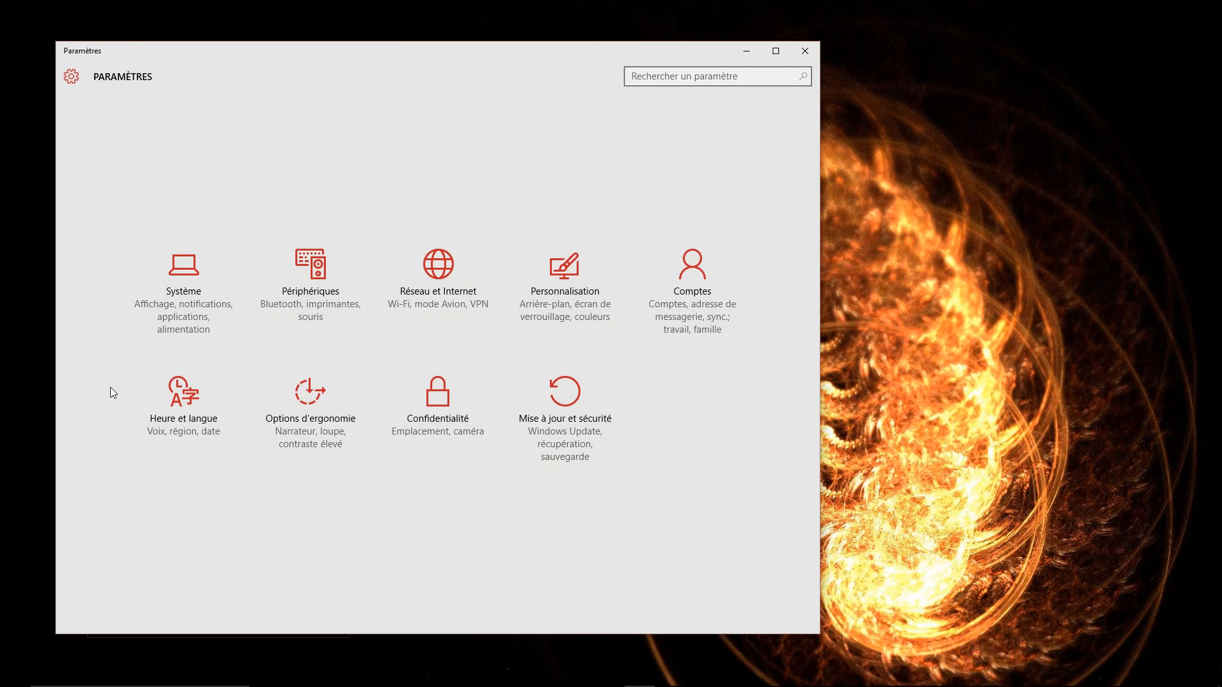
{"action": "left_click", "coordinate": [185, 269]}
{"action": "left_click", "coordinate": [805, 50]}
- Show the properties of the Windows (C:) drive in File Explorer and move their window clear of the folder tree
{"action": "left_click", "coordinate": [359, 674]}
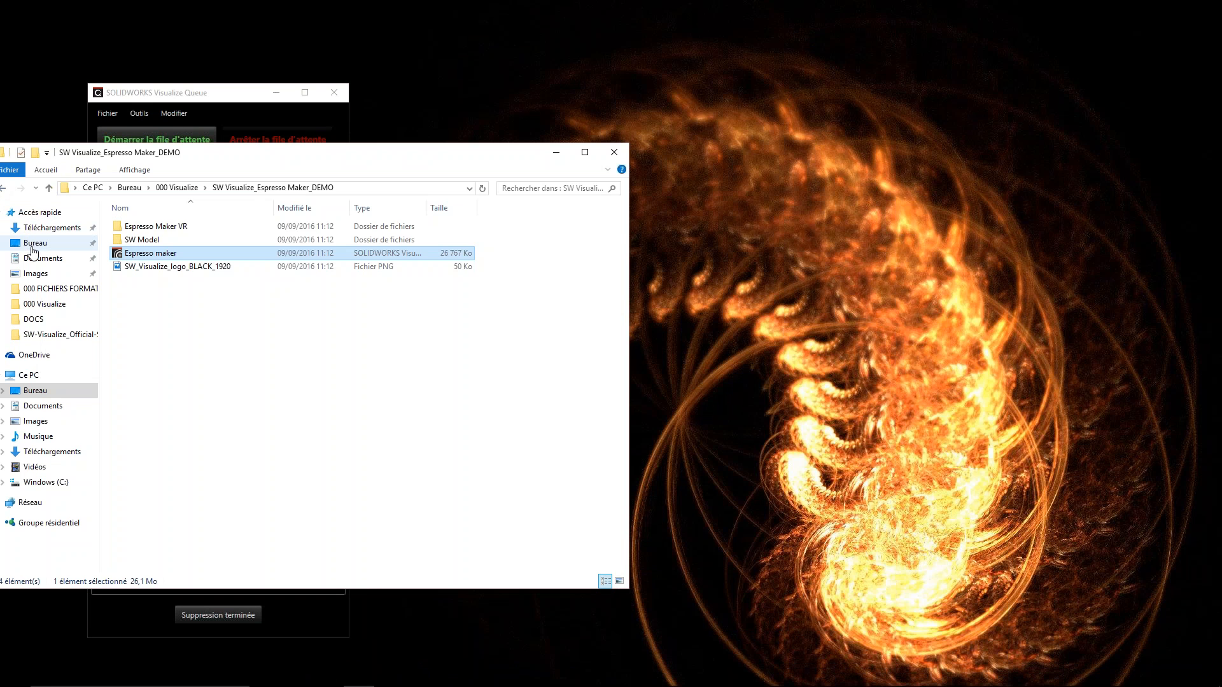
{"action": "left_click", "coordinate": [46, 482]}
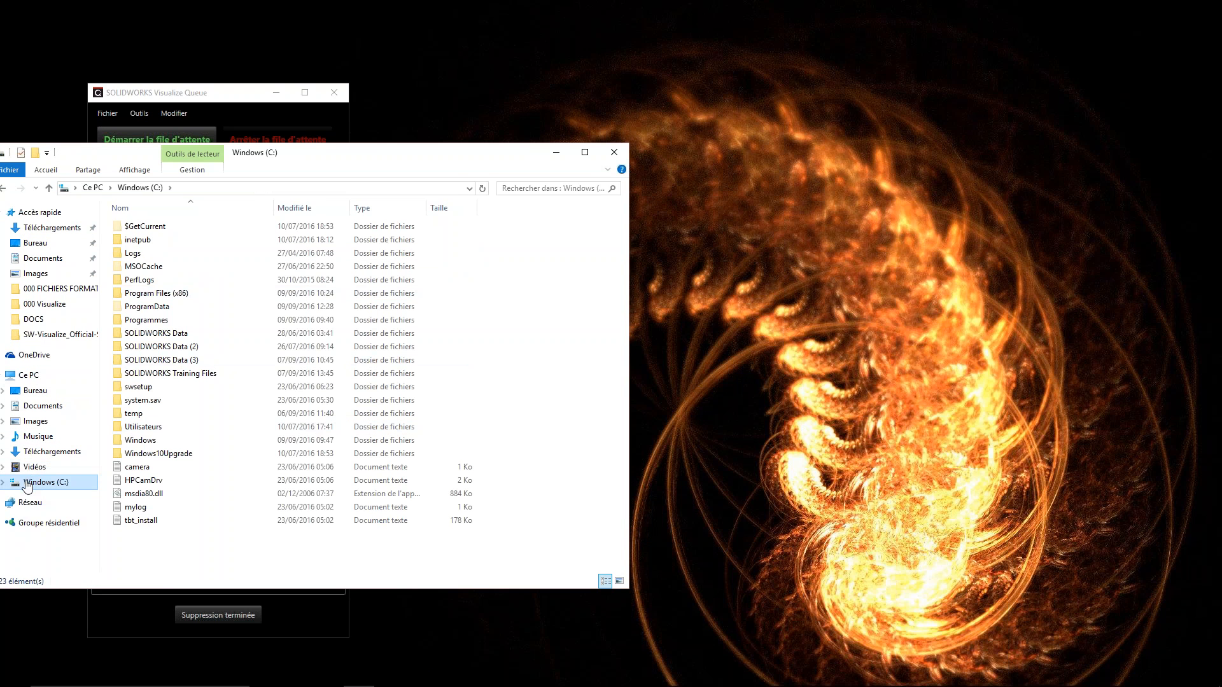
{"action": "right_click", "coordinate": [40, 480]}
{"action": "left_click", "coordinate": [39, 472]}
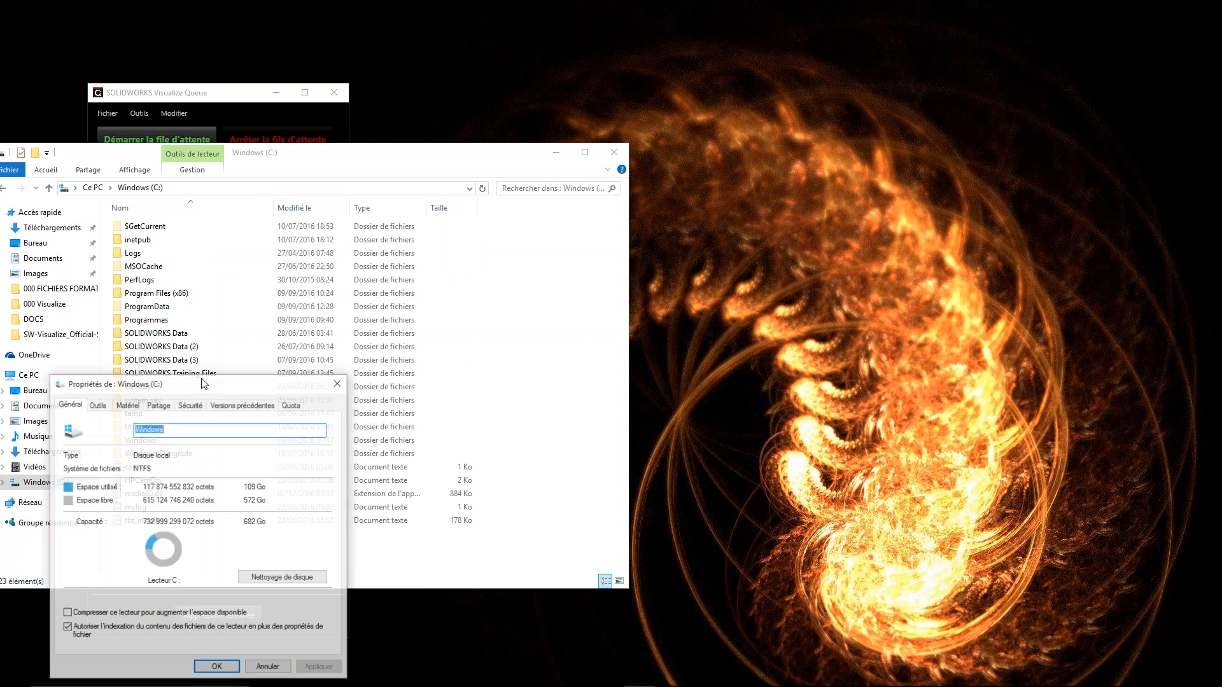
{"action": "left_click_drag", "start_coordinate": [221, 389], "coordinate": [340, 231]}
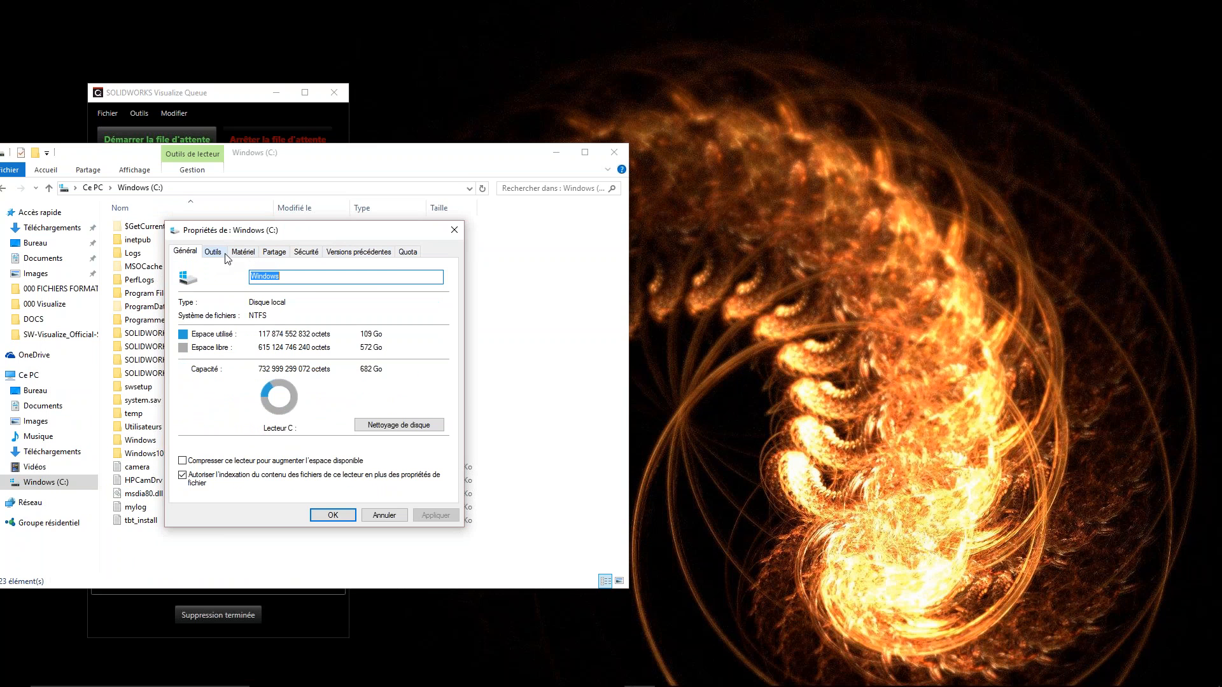
- Review the drive's hardware, general and sharing properties, and close the properties window
{"action": "left_click", "coordinate": [242, 252]}
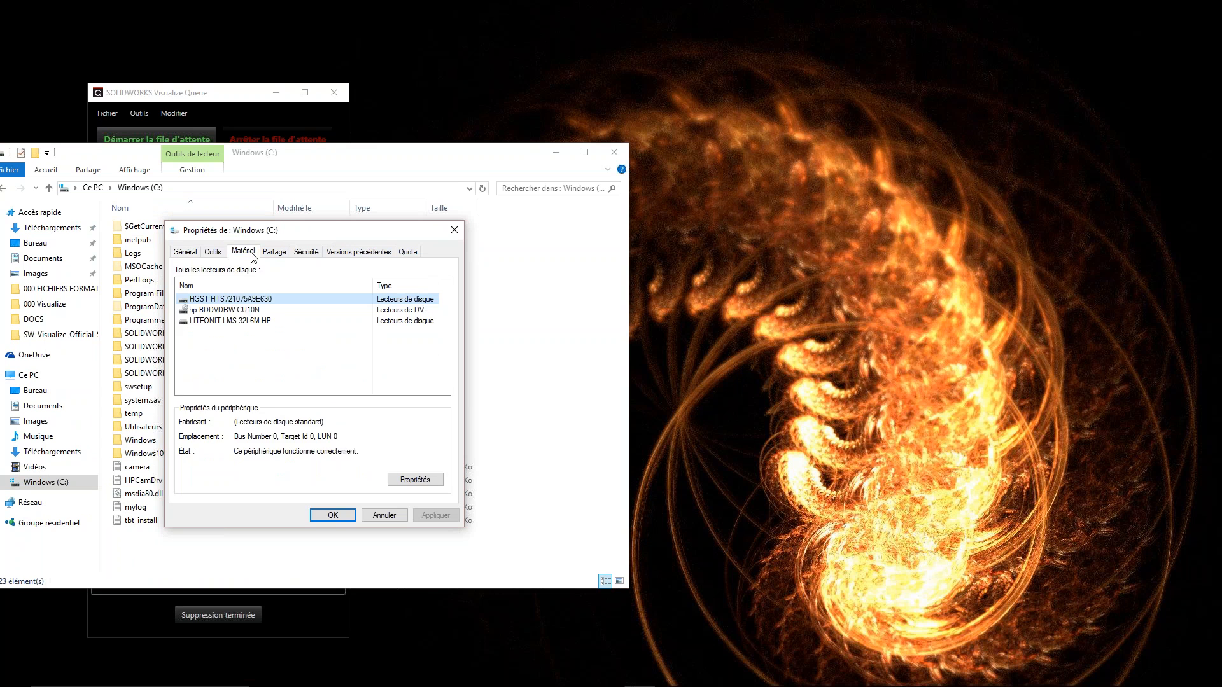
{"action": "left_click", "coordinate": [213, 252]}
{"action": "left_click", "coordinate": [184, 252]}
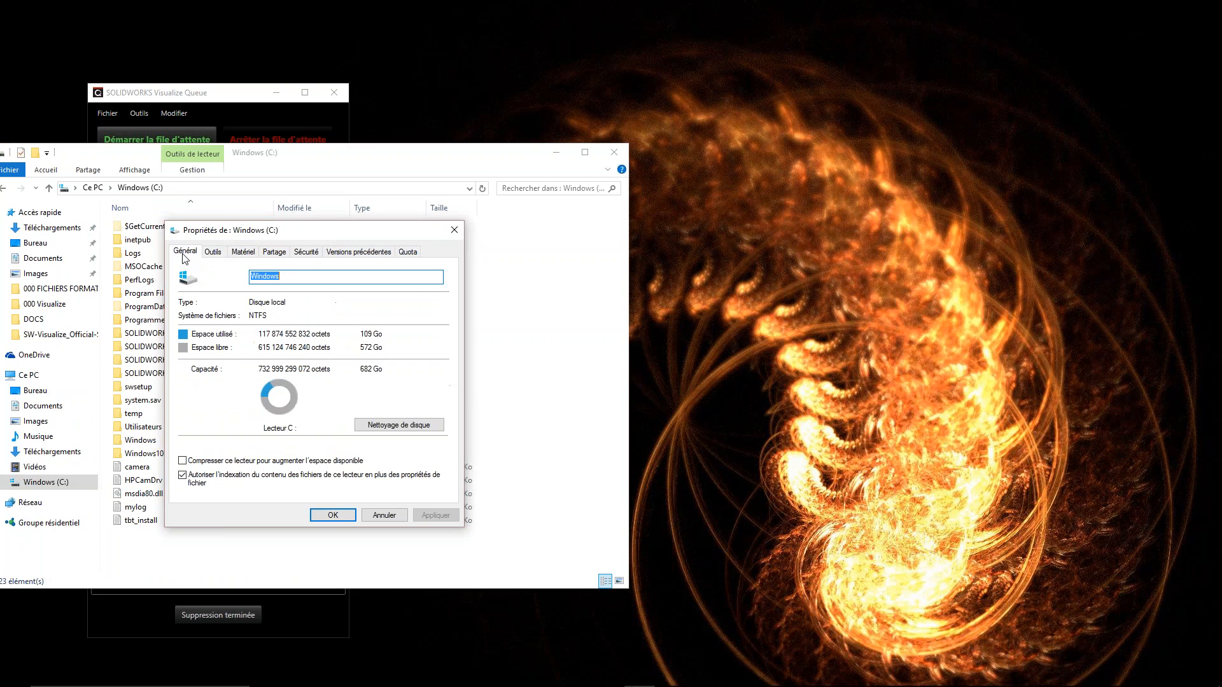
{"action": "left_click", "coordinate": [275, 253]}
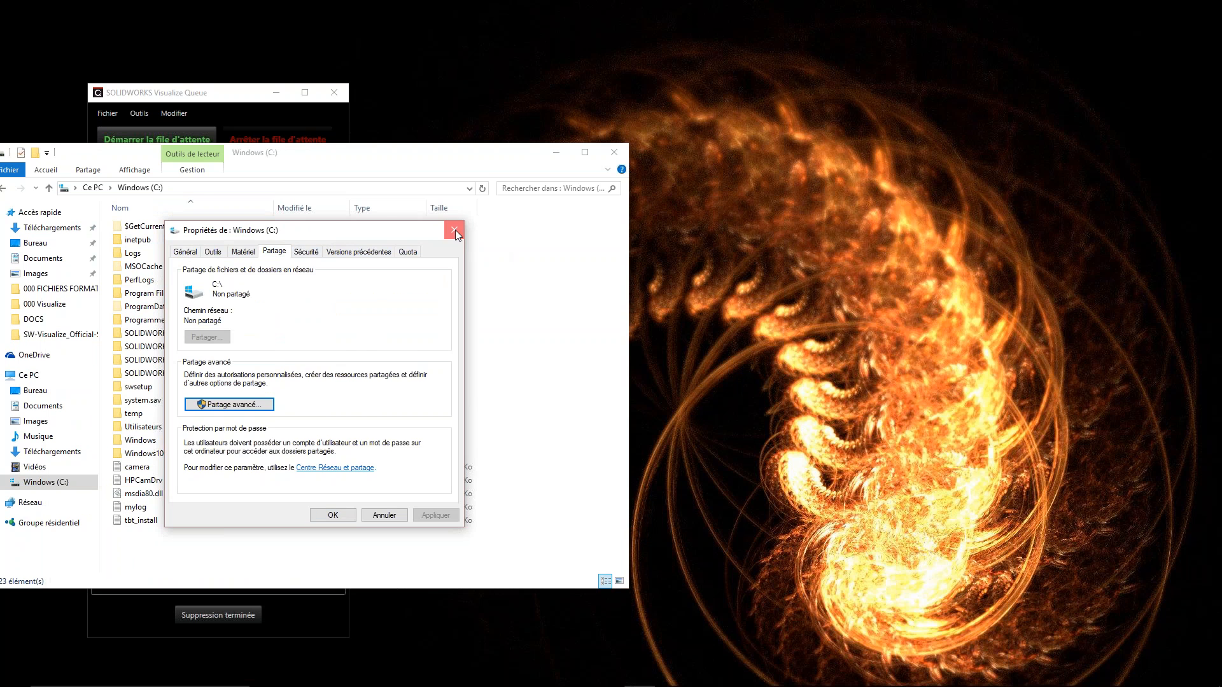
{"action": "left_click", "coordinate": [455, 231]}
{"action": "left_click", "coordinate": [1148, 350]}
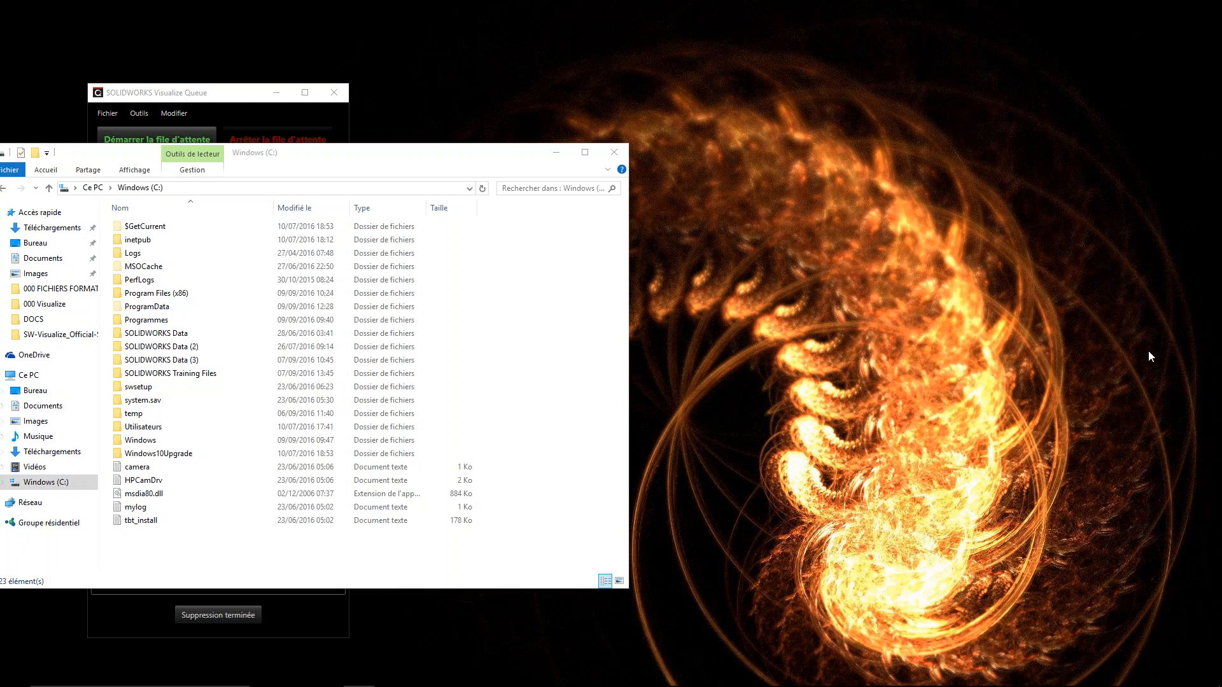
- Show this PC's general system information, examine the processor and installed memory, and minimize the information window
{"action": "left_click_drag", "start_coordinate": [470, 167], "coordinate": [587, 195]}
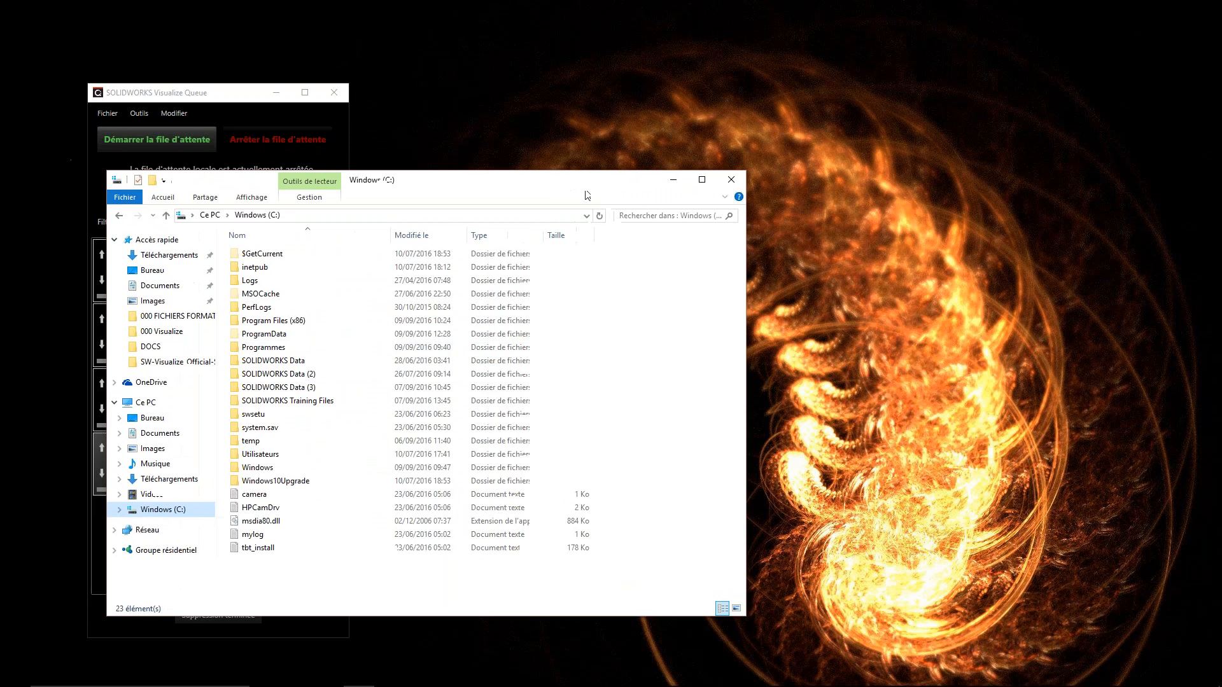
{"action": "left_click", "coordinate": [120, 510]}
{"action": "left_click", "coordinate": [119, 311]}
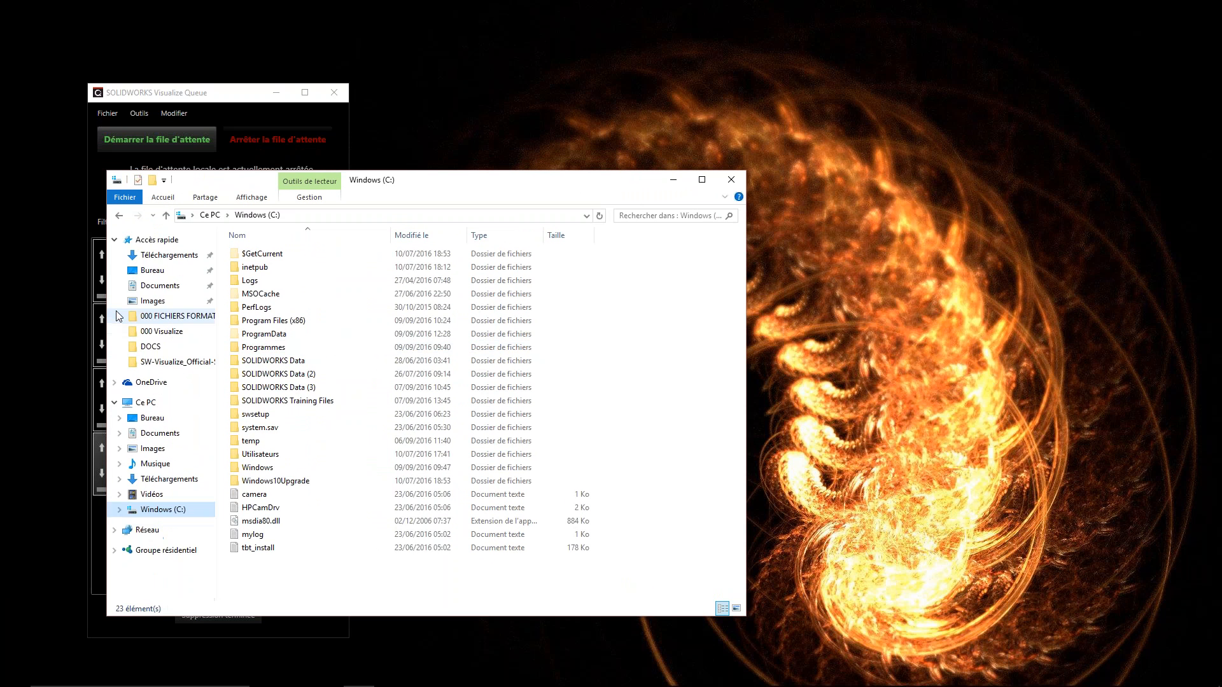
{"action": "right_click", "coordinate": [131, 404]}
{"action": "left_click", "coordinate": [173, 567]}
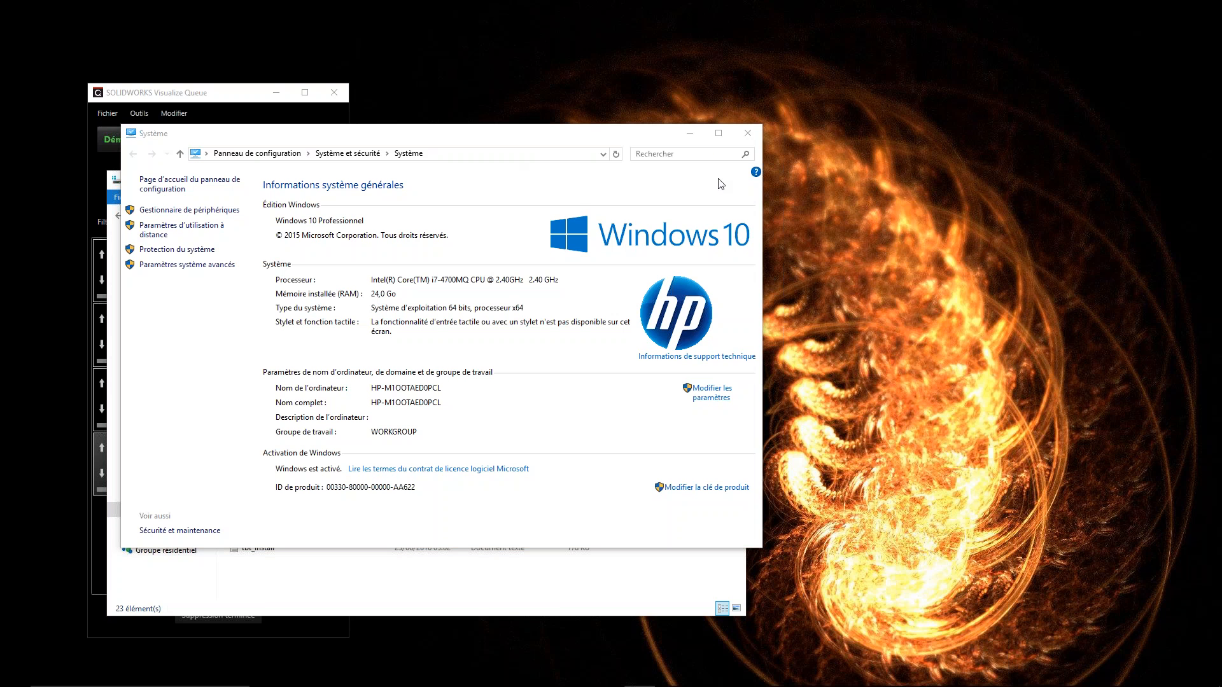
{"action": "left_click", "coordinate": [692, 136]}
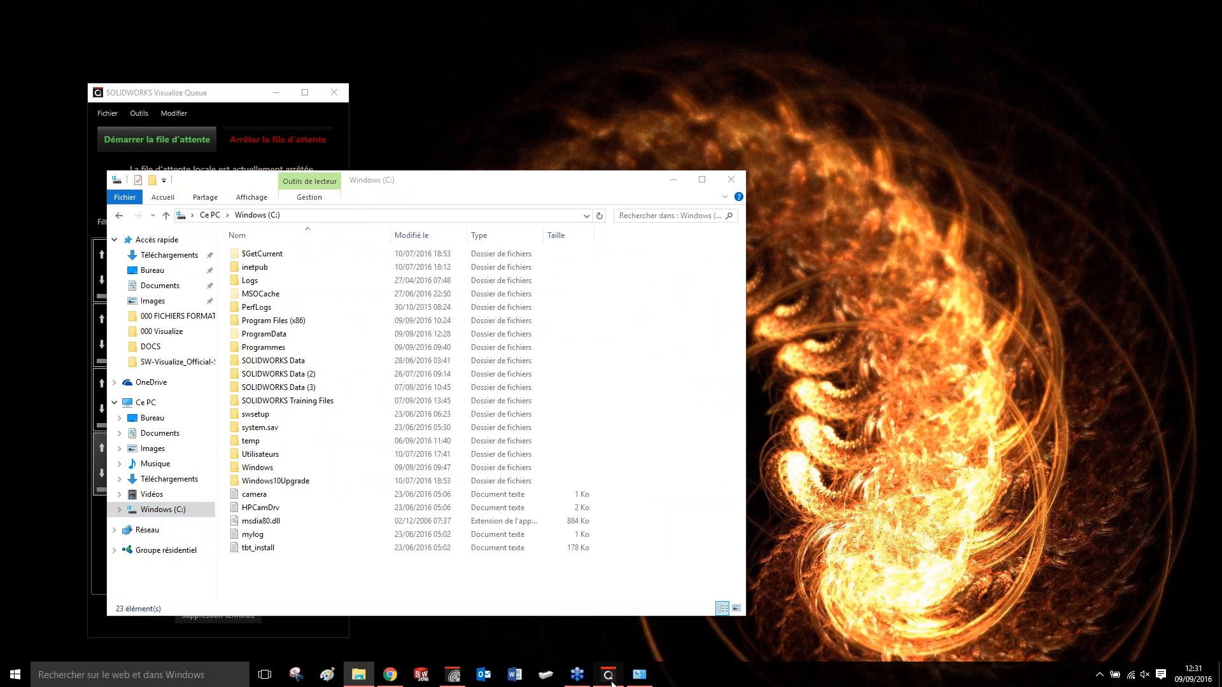
- Switch back to SOLIDWORKS Visualize and show the finished Espresso maker render
{"action": "left_click", "coordinate": [608, 678]}
{"action": "left_click", "coordinate": [452, 676]}
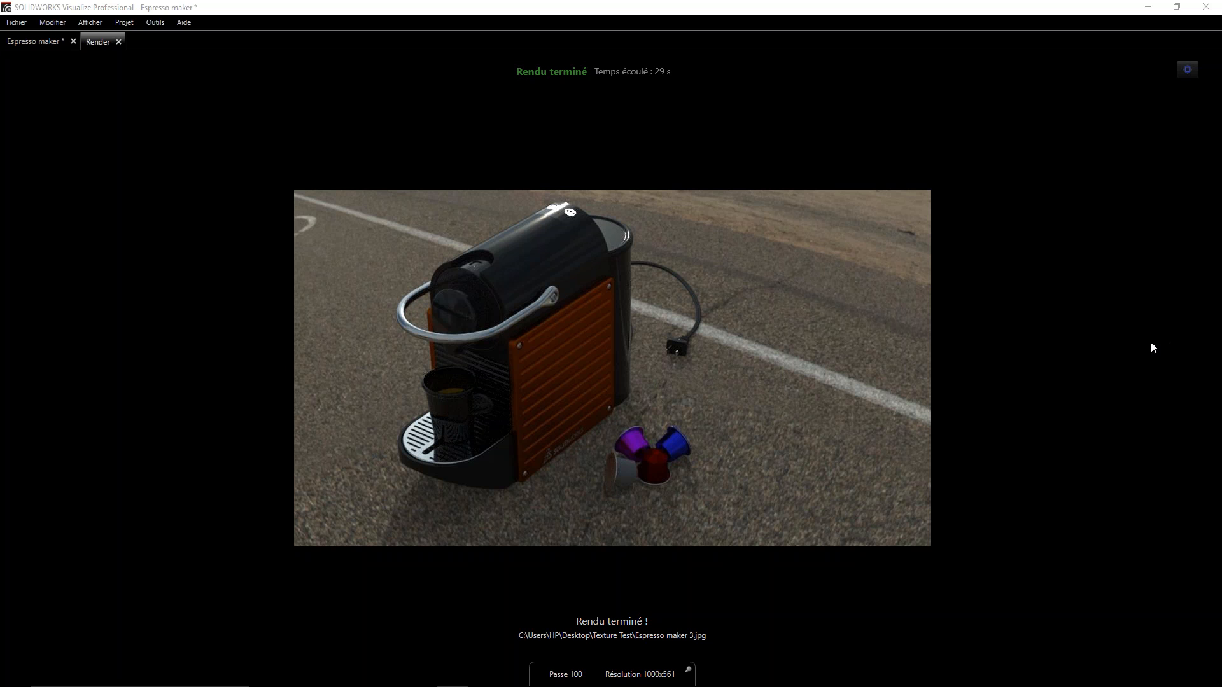
{"action": "mouse_move", "coordinate": [745, 686]}
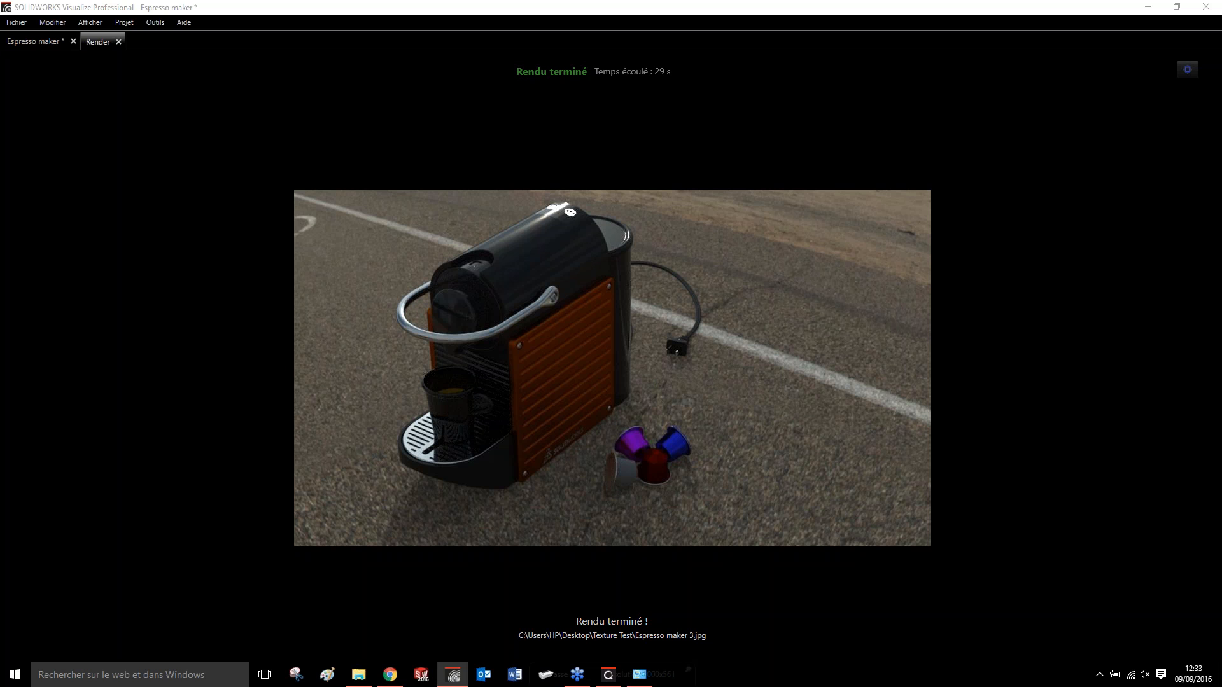